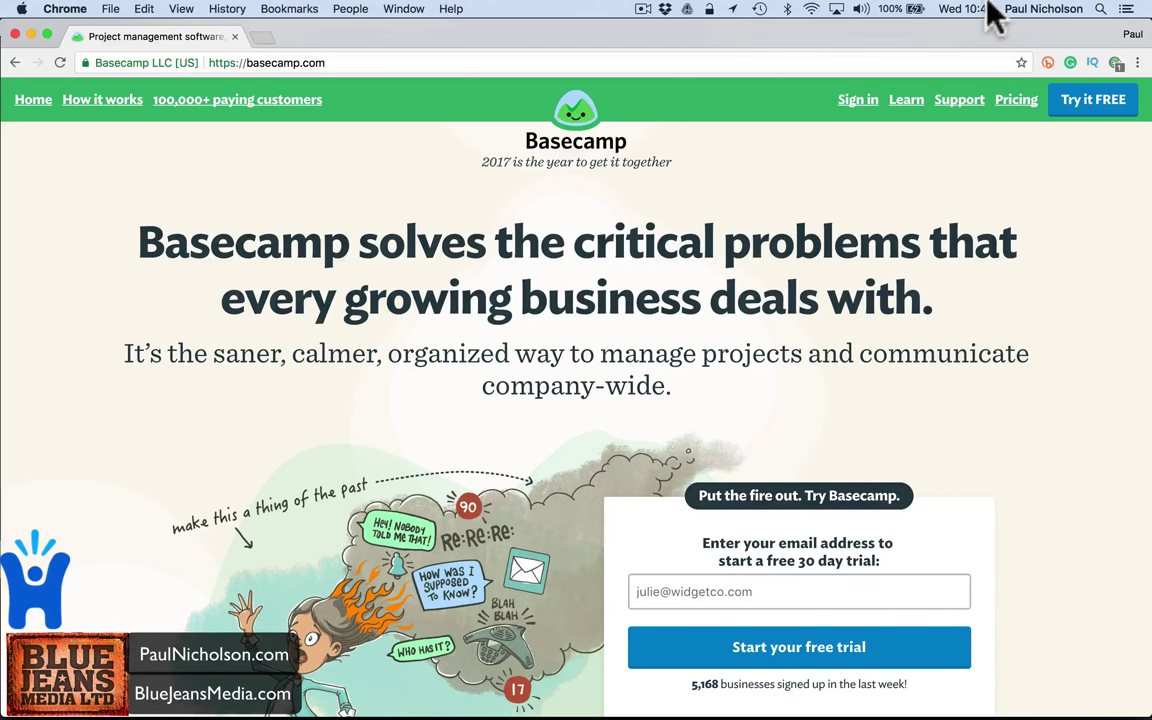
# - Review the details on Basecamp's pricing page
pyautogui.click(1018, 103)
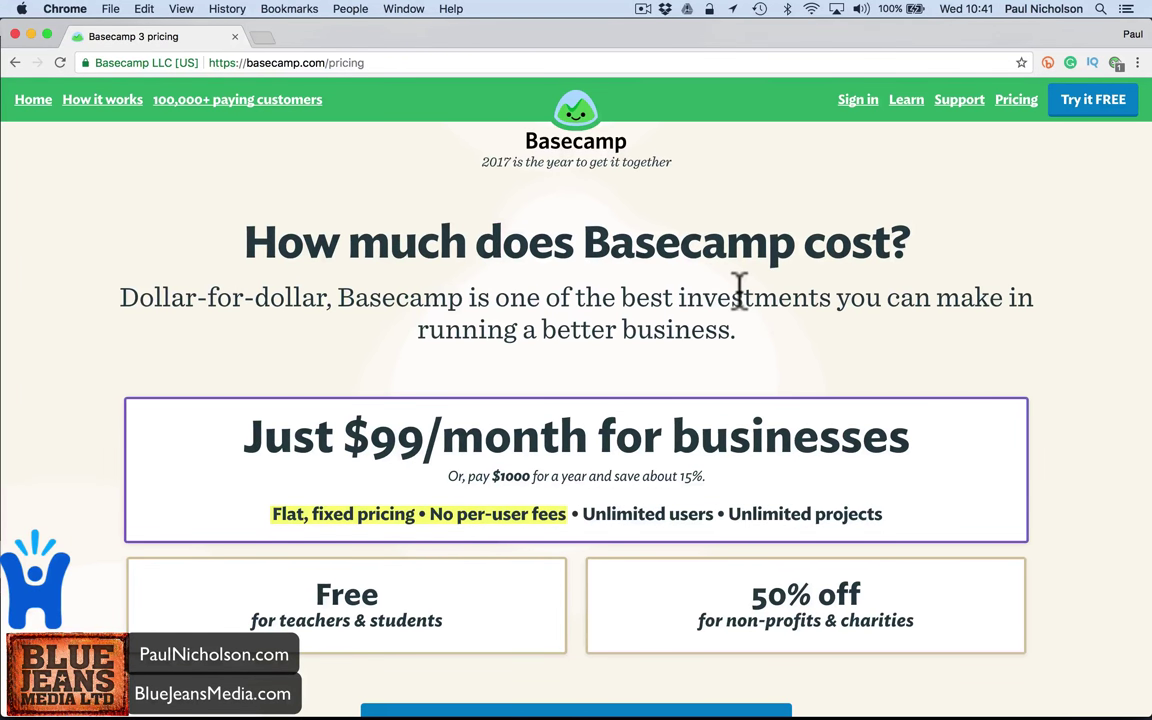
pyautogui.scroll(-5, 640, 300)
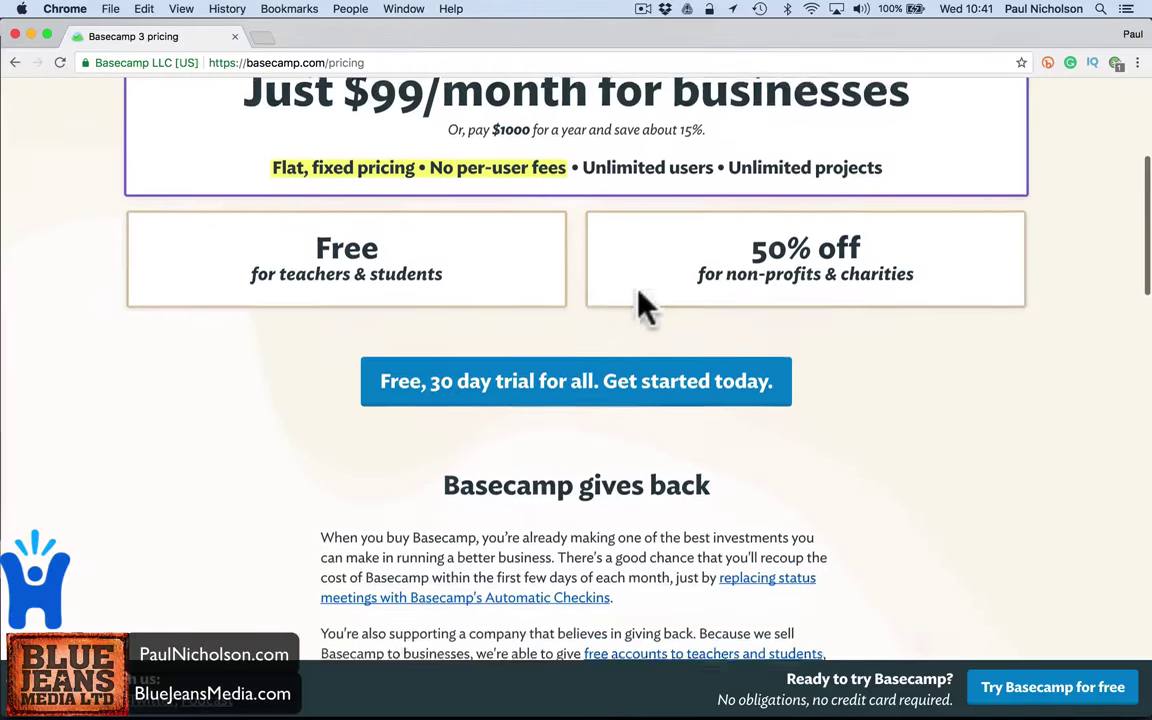
pyautogui.scroll(-10, 643, 305)
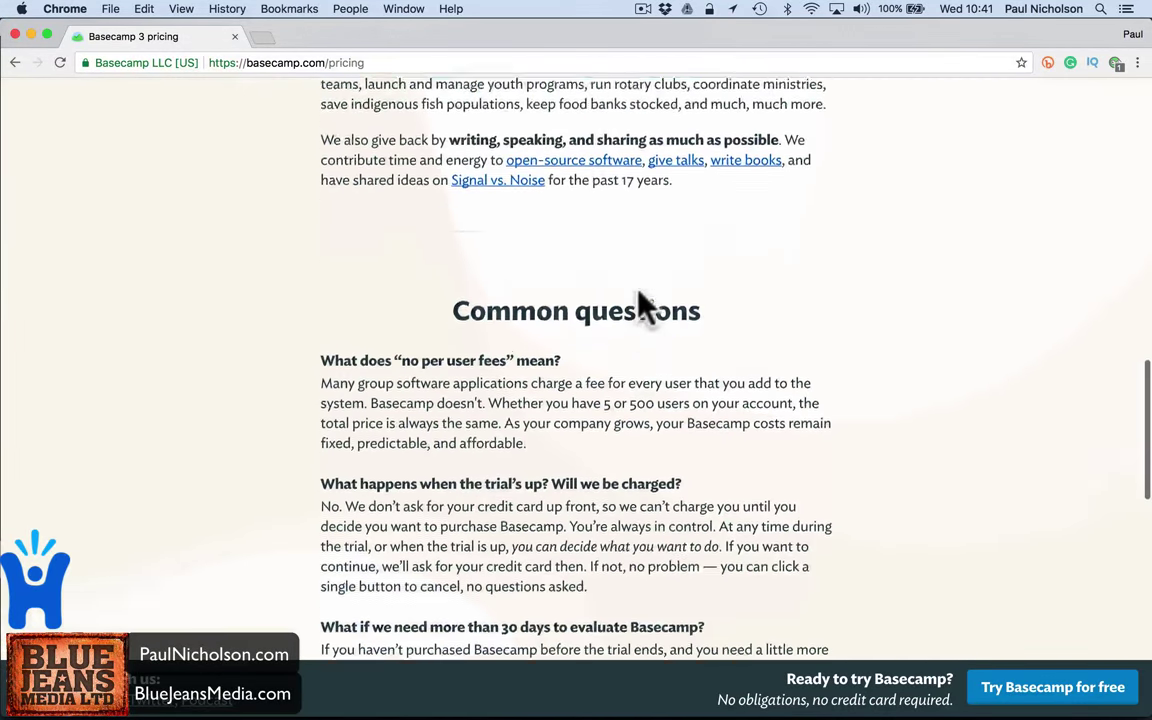
pyautogui.scroll(20, 643, 305)
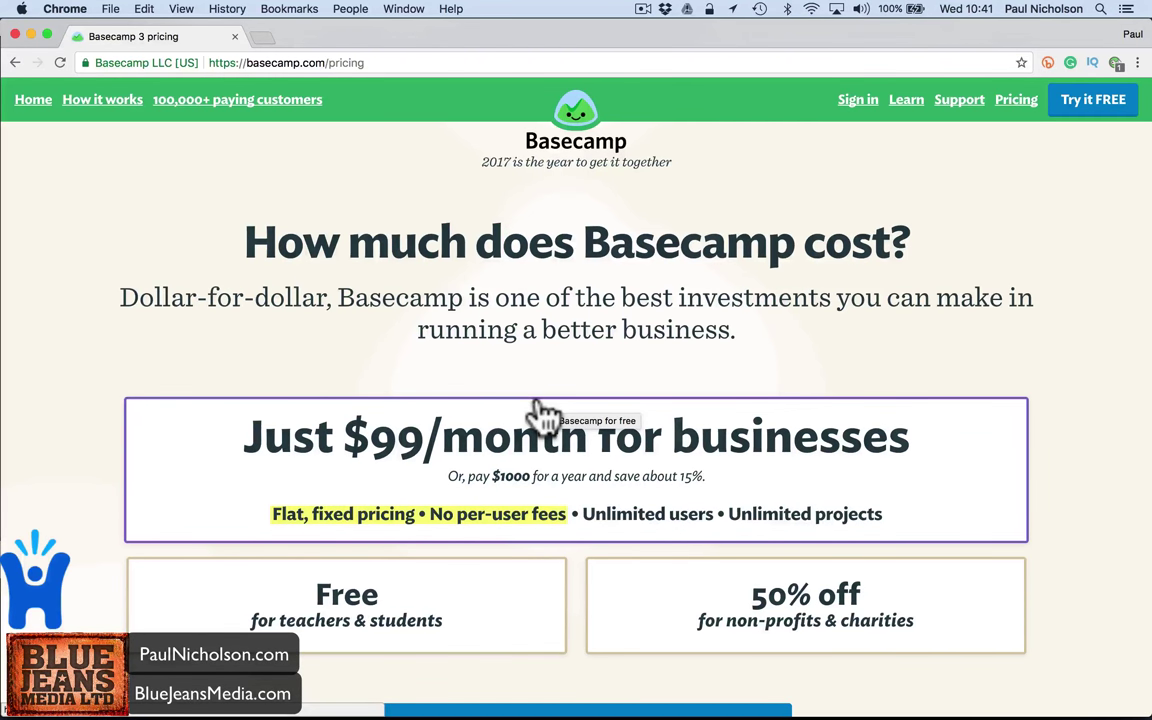
# - Bring up the free 30-day trial signup page from the pricing box
pyautogui.click(540, 435)
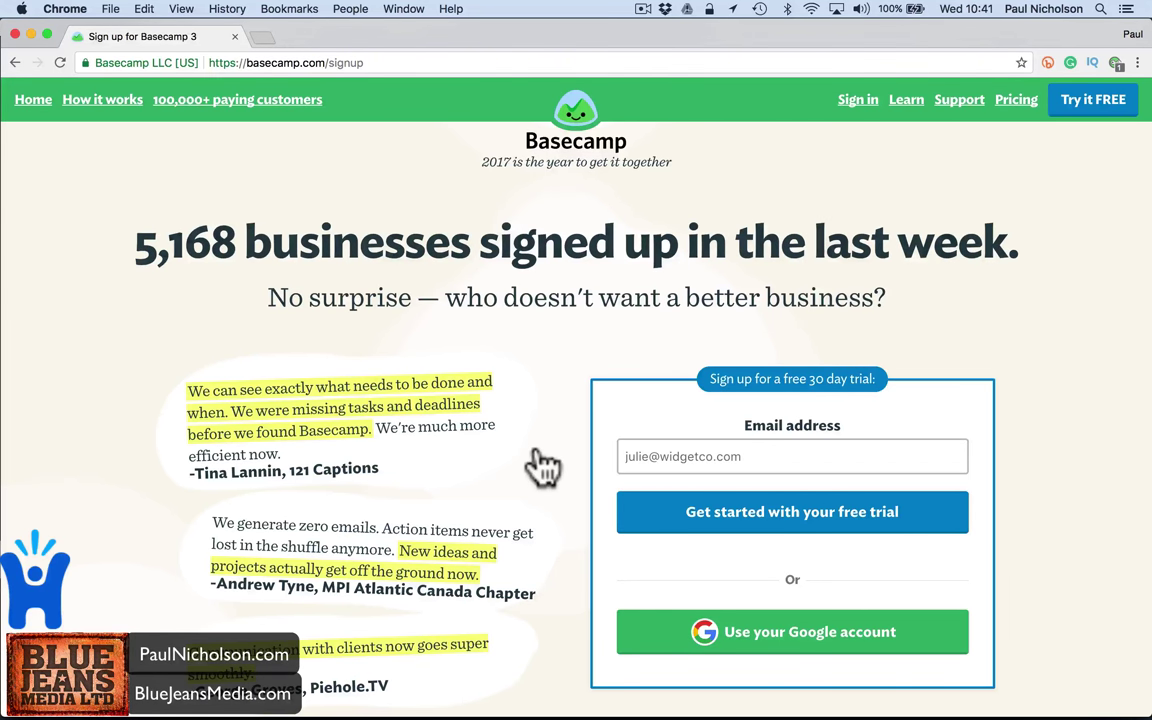
pyautogui.scroll(-20, 541, 465)
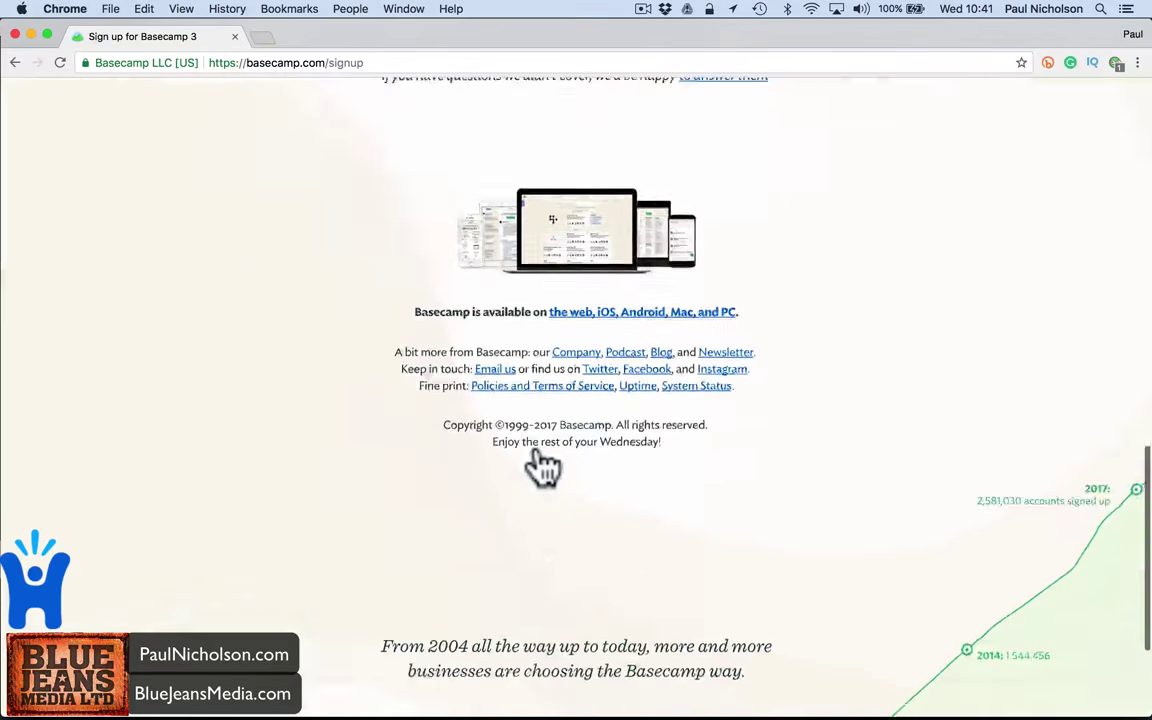
pyautogui.scroll(20, 541, 465)
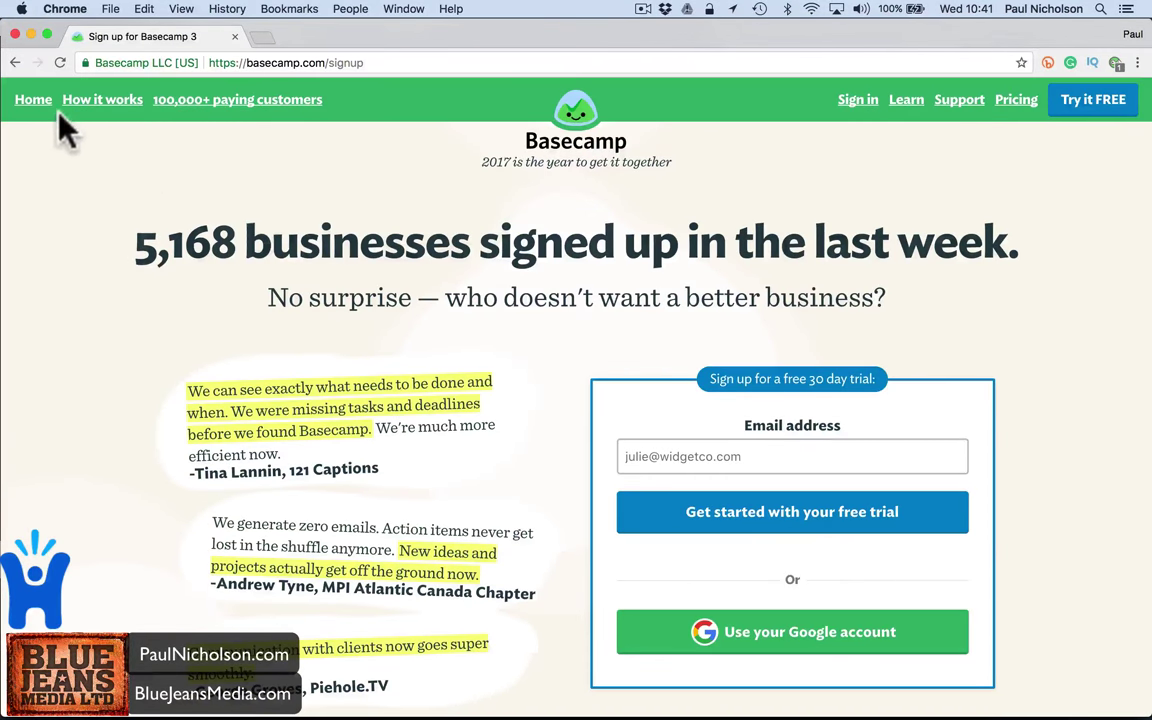
# - On the homepage, submit your e-mail address to start the free 30-day trial
pyautogui.click(32, 97)
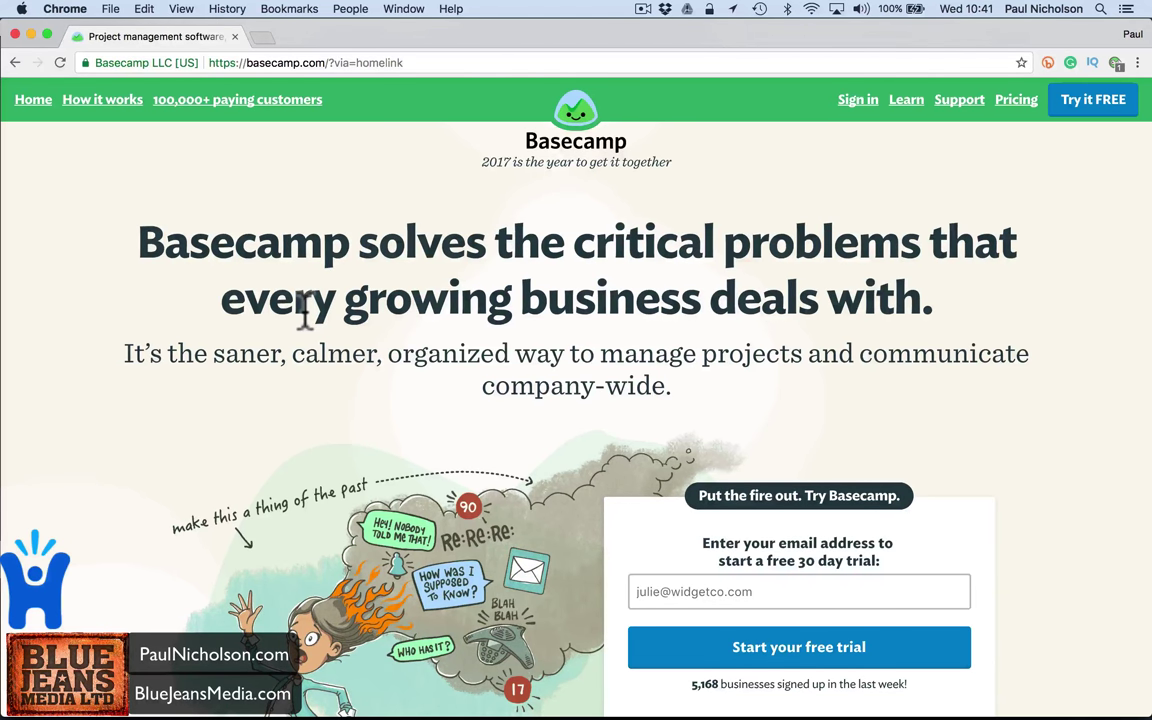
pyautogui.scroll(-3, 415, 314)
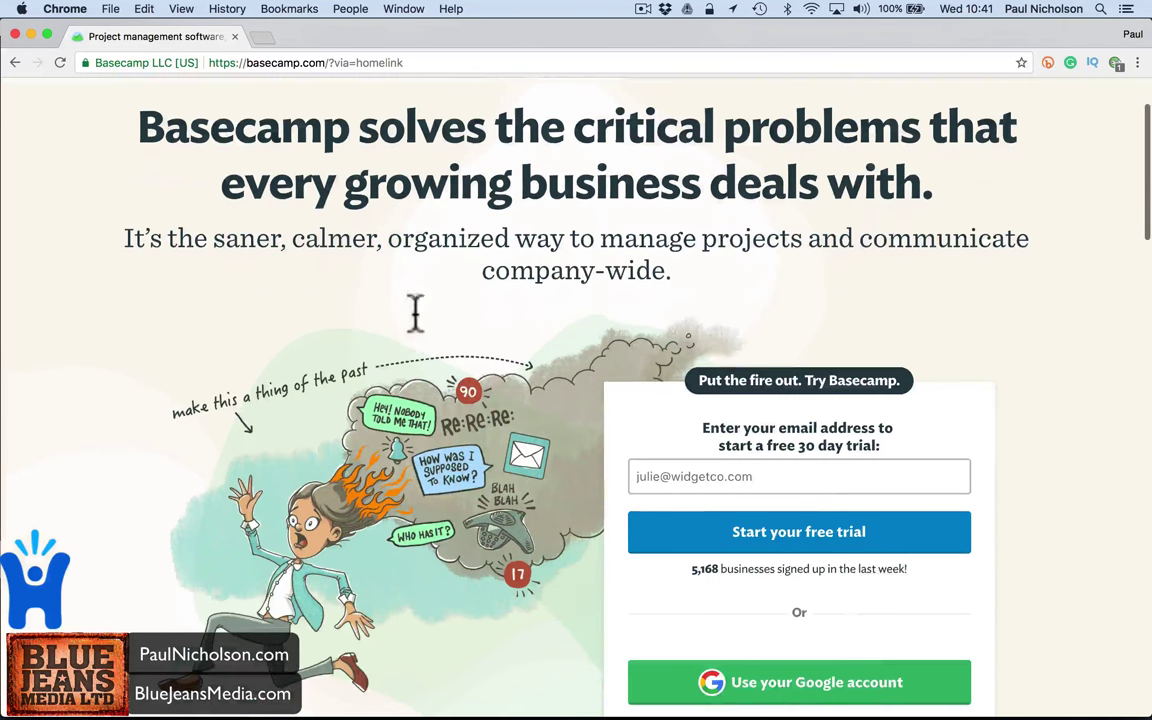
pyautogui.click(655, 470)
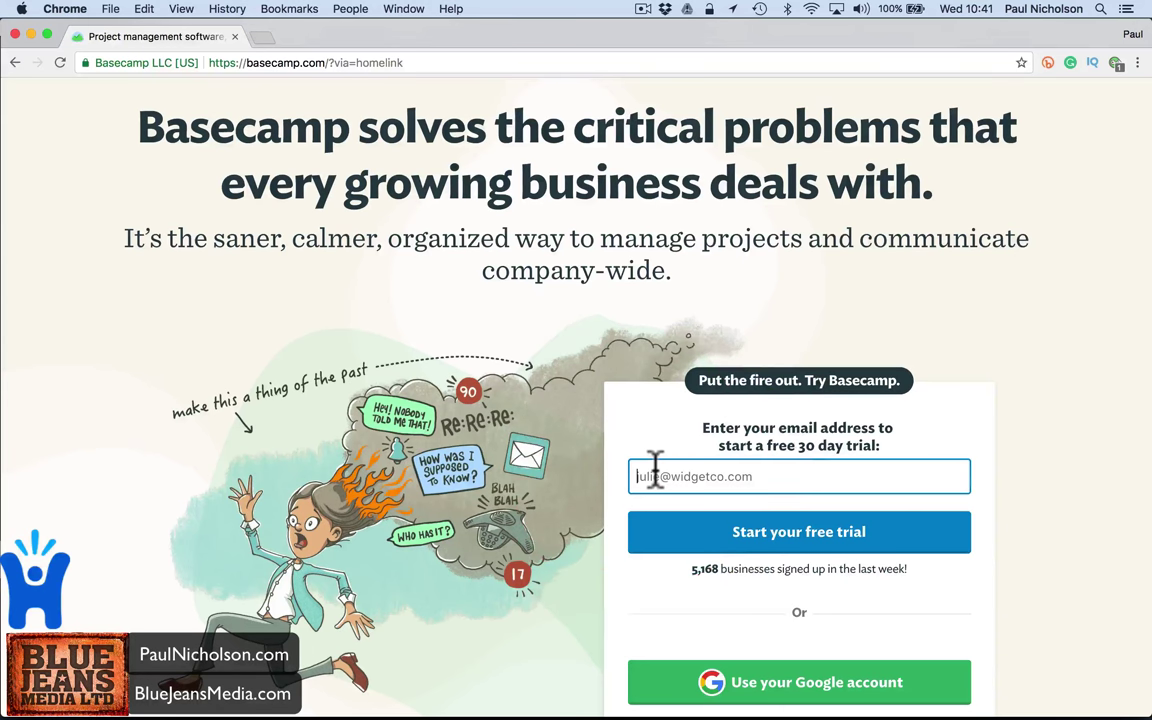
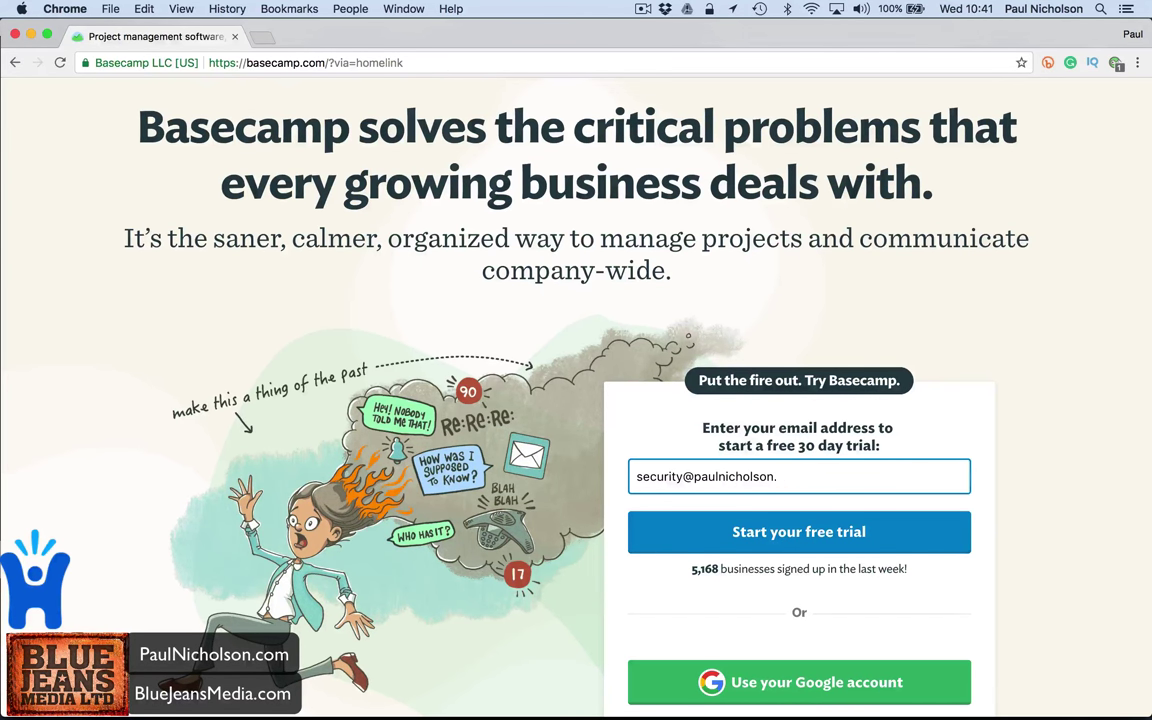
pyautogui.click(773, 538)
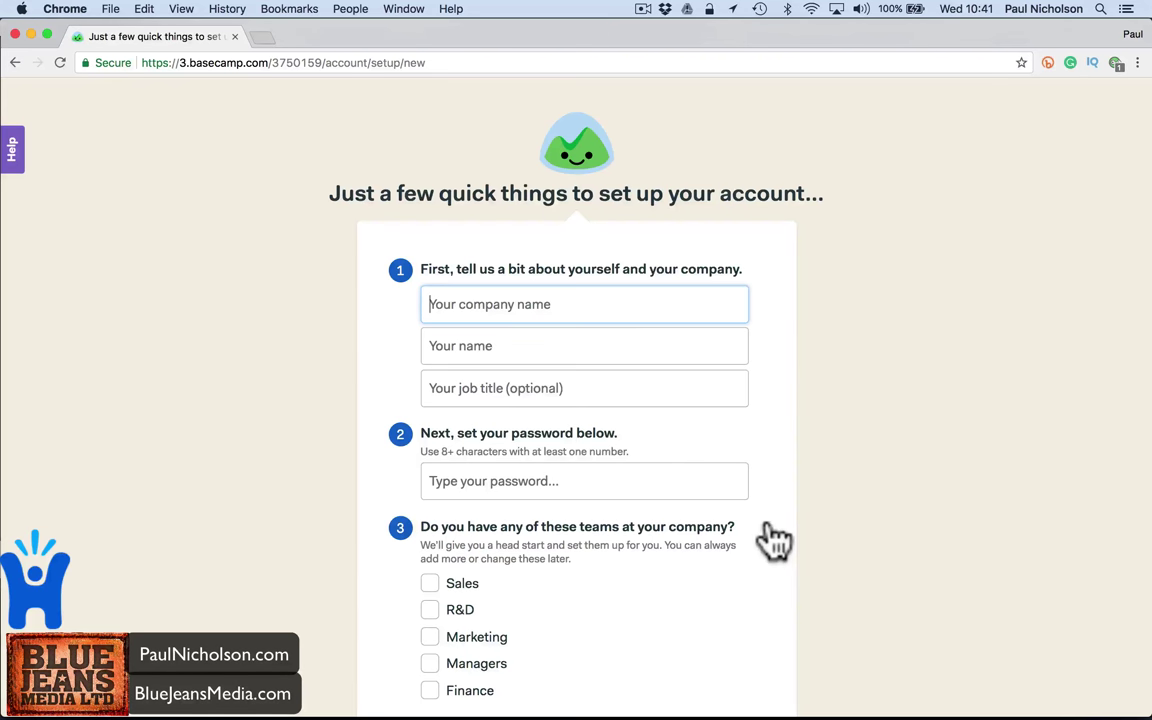
# - Enter company Happy-Me Security, your full name, job title Service Manager and an account password
pyautogui.write('Happy-Me ')
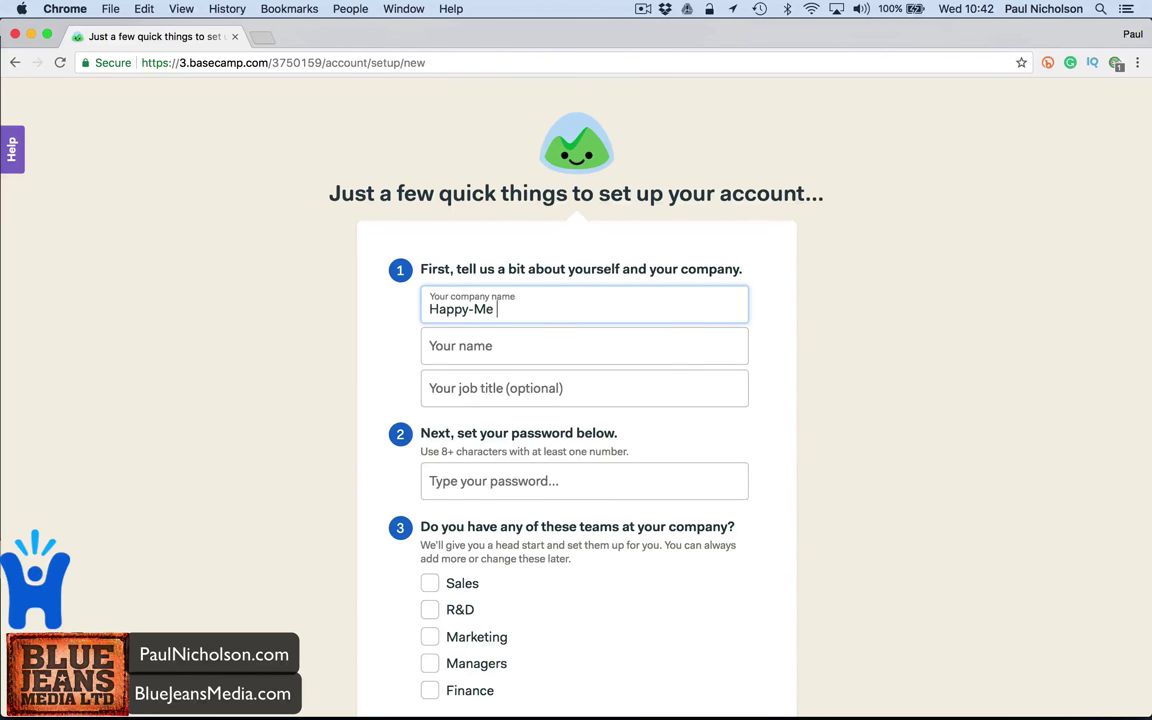
pyautogui.write('Security')
pyautogui.press('Tab')
pyautogui.write('Paul Nicholson')
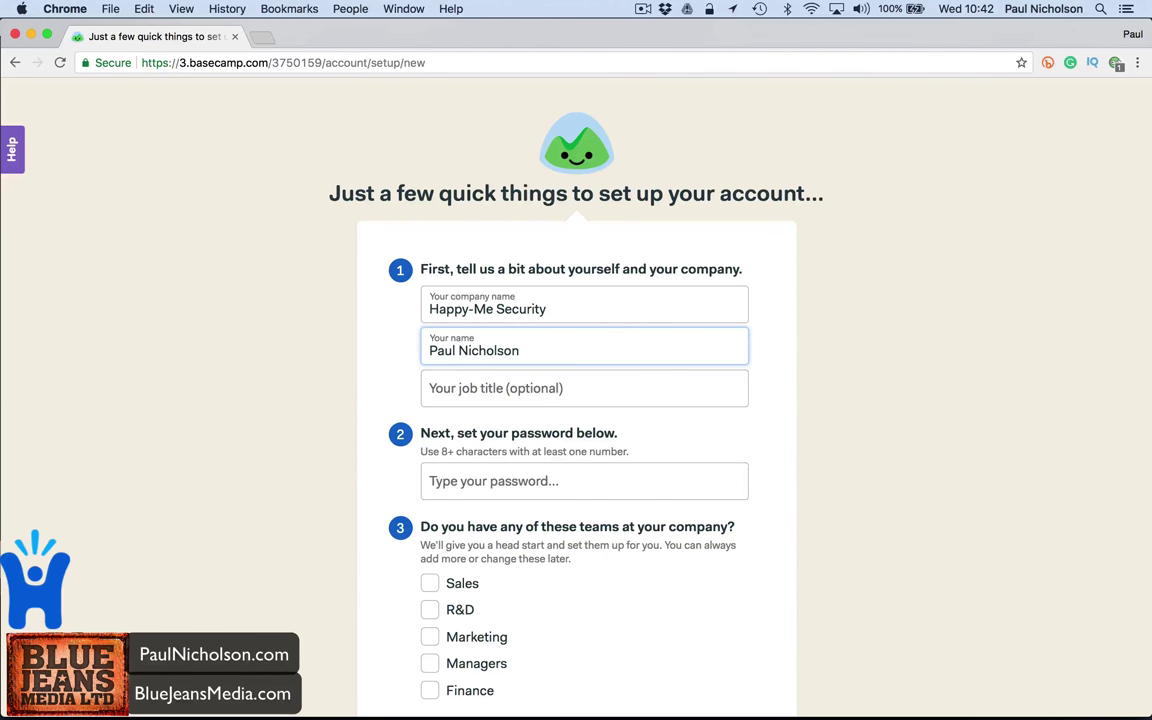
pyautogui.press('Tab')
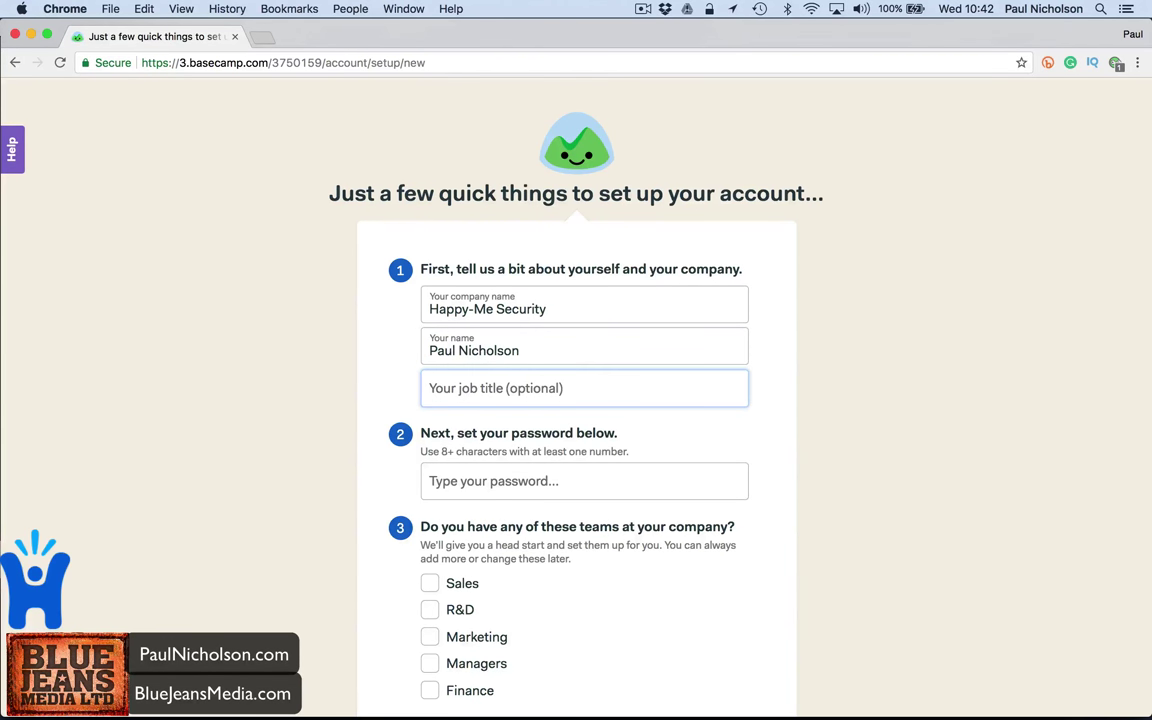
pyautogui.write('Service Manager')
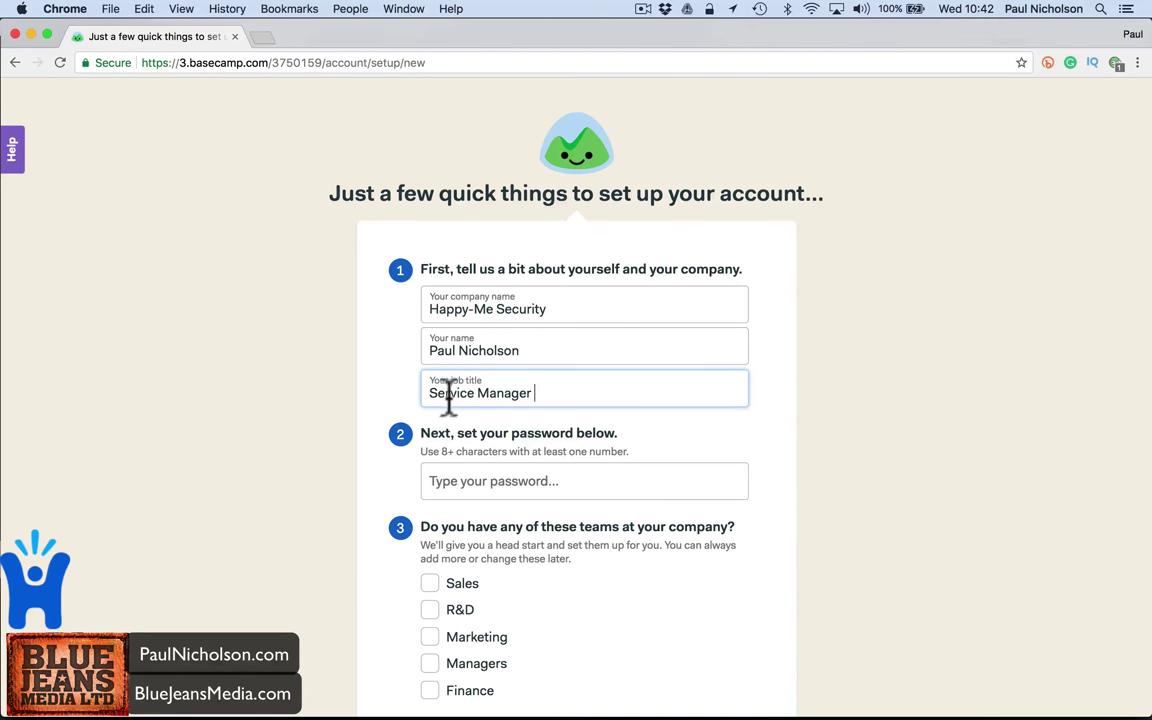
pyautogui.scroll(-2, 476, 429)
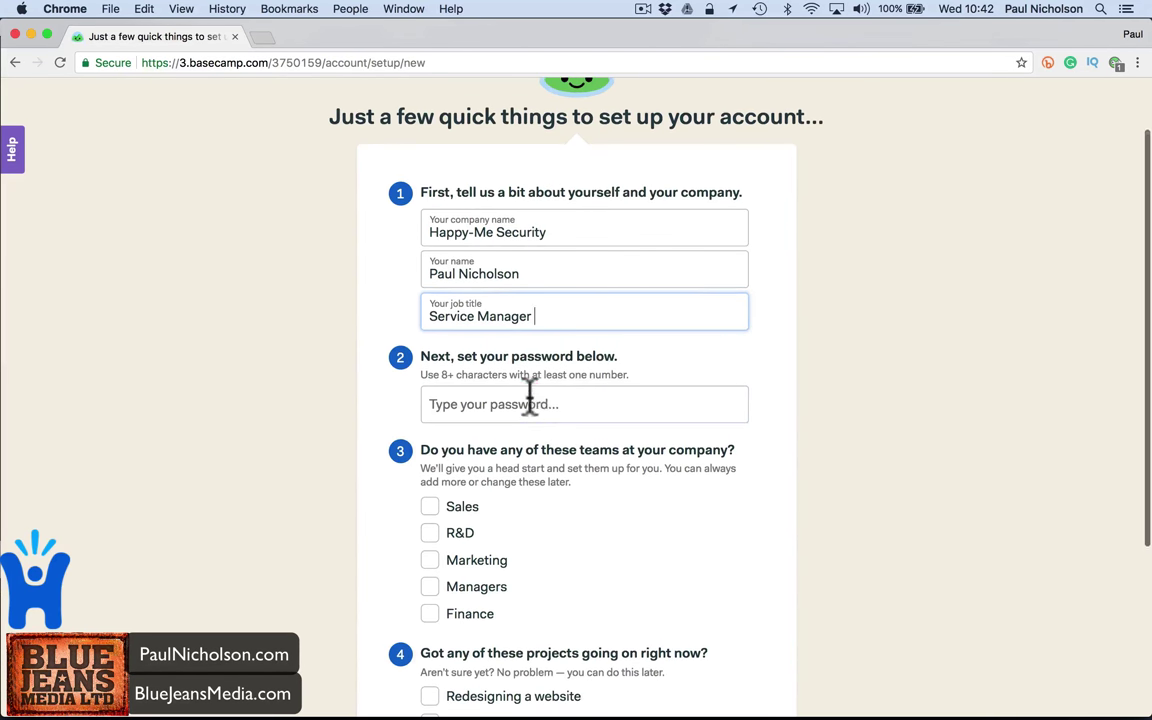
pyautogui.click(470, 404)
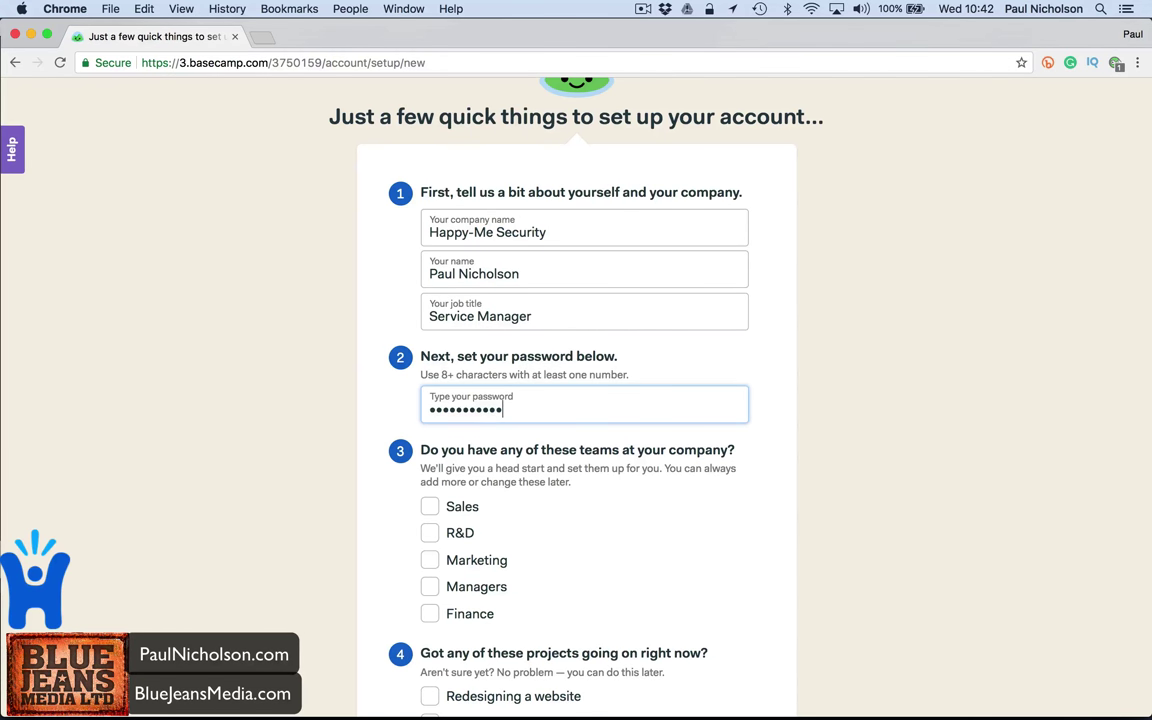
pyautogui.scroll(-2, 478, 458)
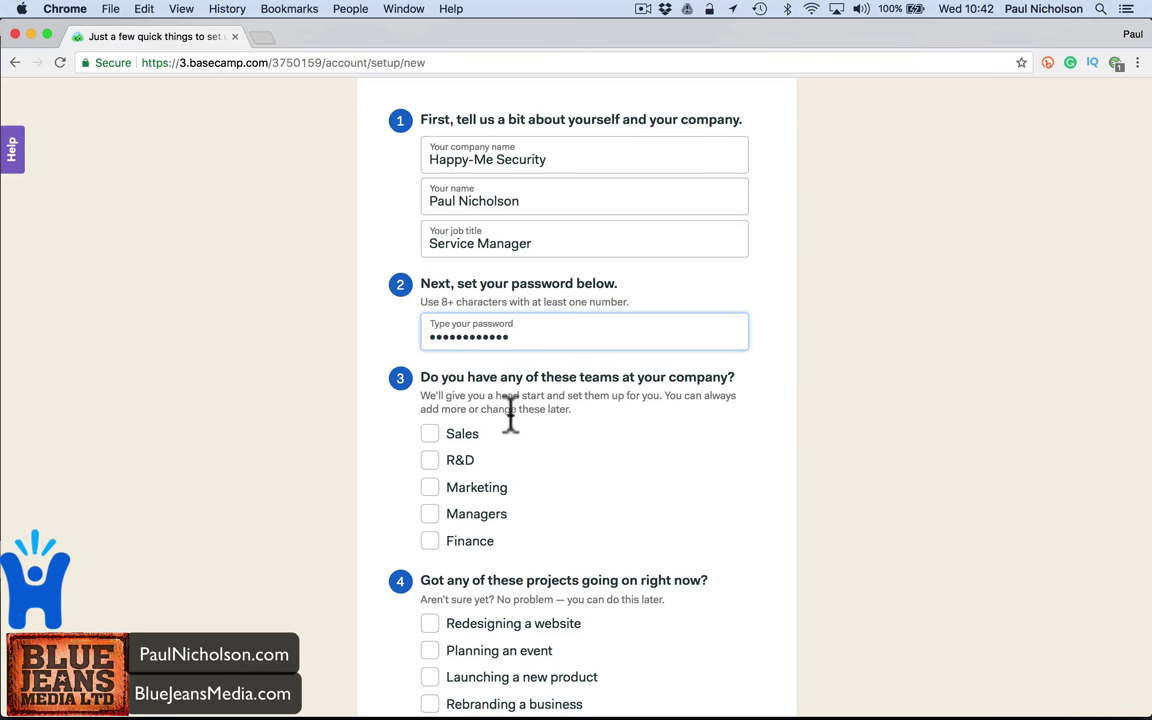
# - Choose Sales, Marketing and Finance teams and add a website redesign named after the company site
pyautogui.click(462, 436)
pyautogui.scroll(-1, 465, 458)
pyautogui.click(452, 432)
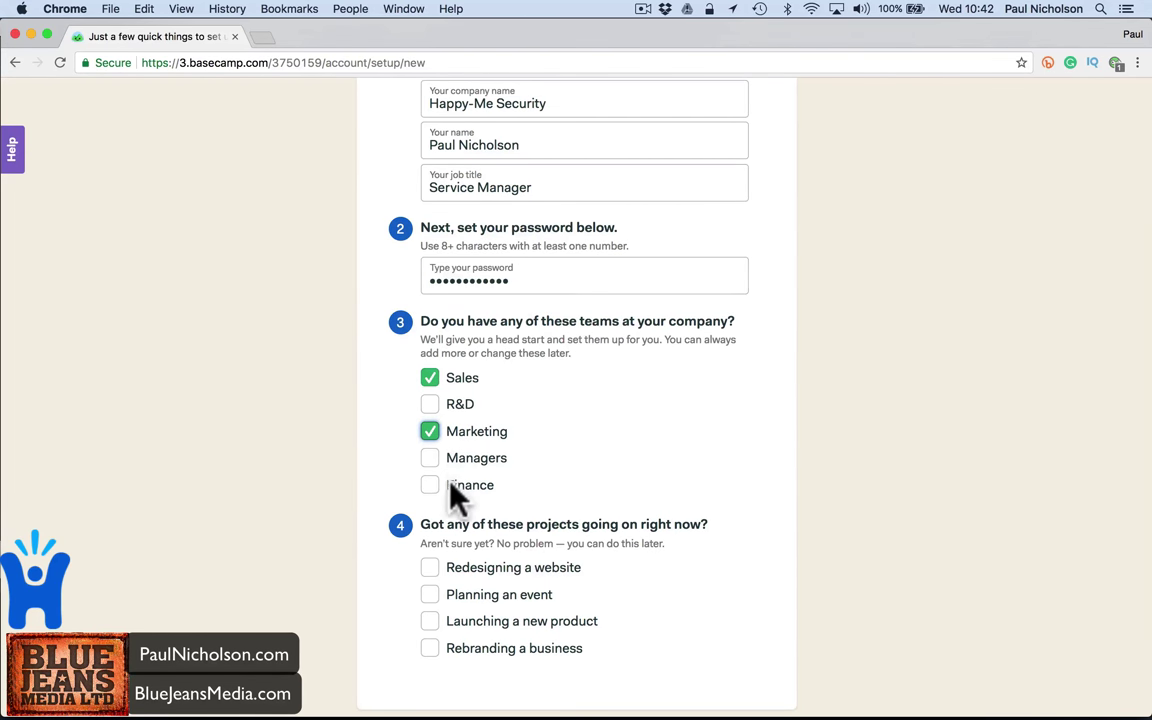
pyautogui.click(452, 488)
pyautogui.scroll(-3, 540, 502)
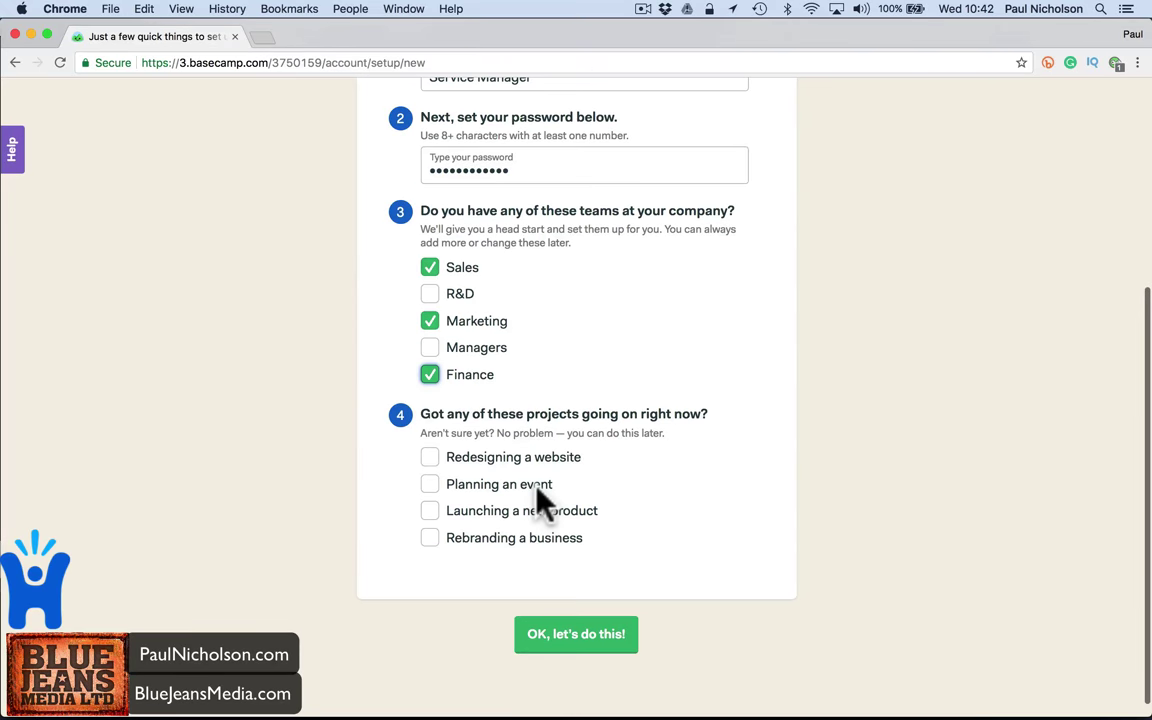
pyautogui.click(470, 457)
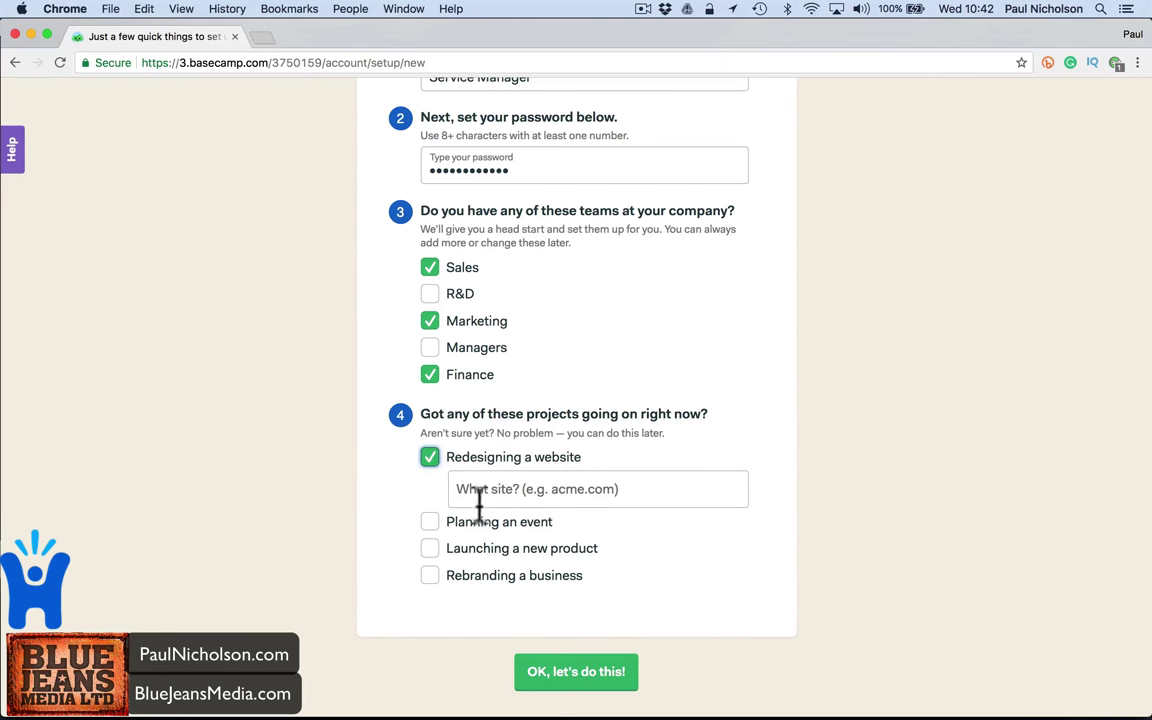
pyautogui.click(480, 503)
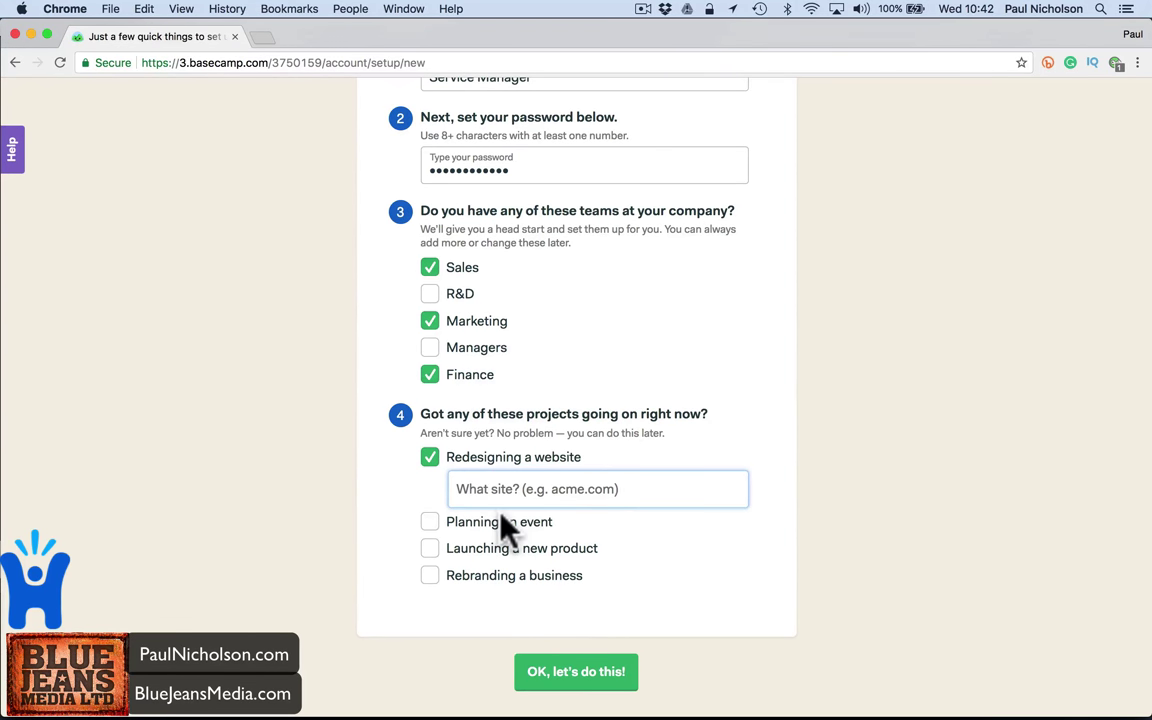
pyautogui.write('paulnicho')
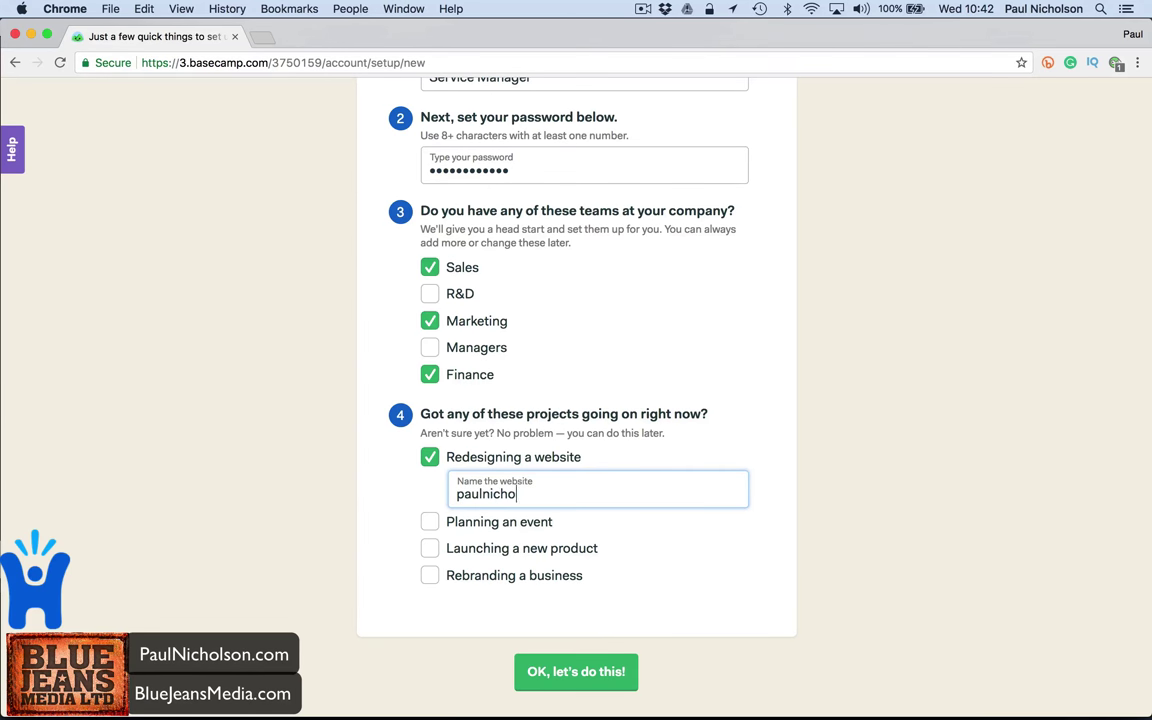
pyautogui.write('lson.com')
# - Add an event project named 'New Cameras Launch' and select its name
pyautogui.click(468, 523)
pyautogui.click(468, 553)
pyautogui.write('Nw L')
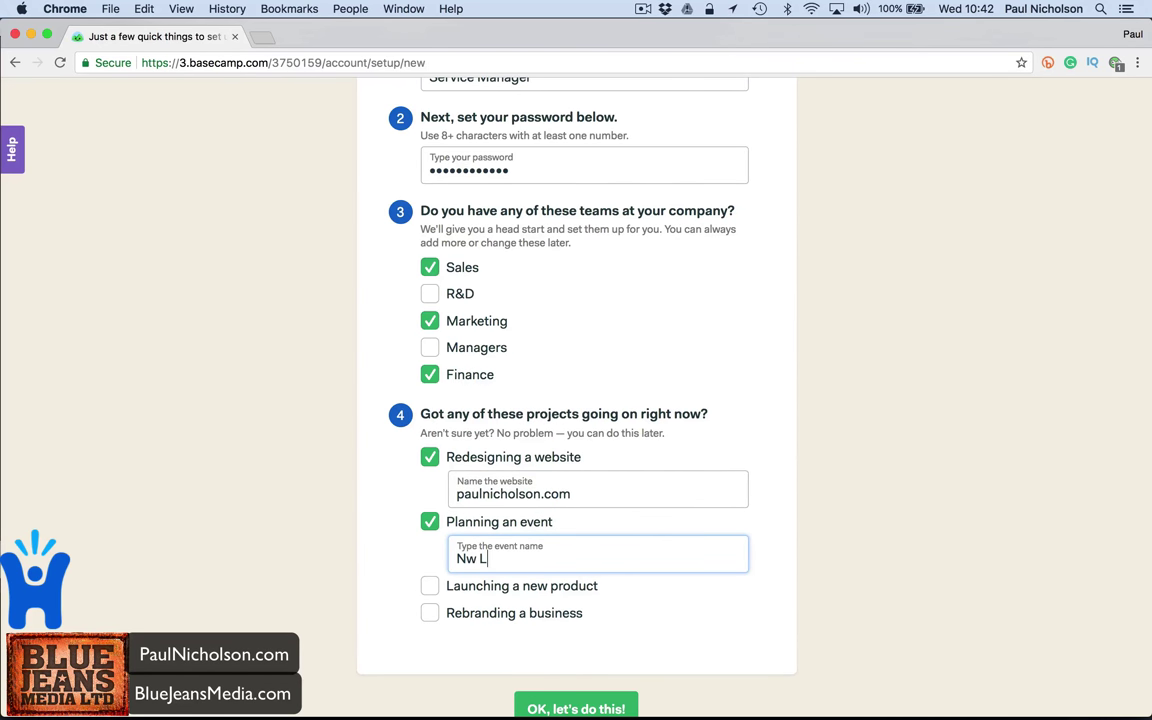
pyautogui.press('BackSpace')
pyautogui.press('BackSpace')
pyautogui.write('ew Cameras Launch')
pyautogui.scroll(-2, 500, 590)
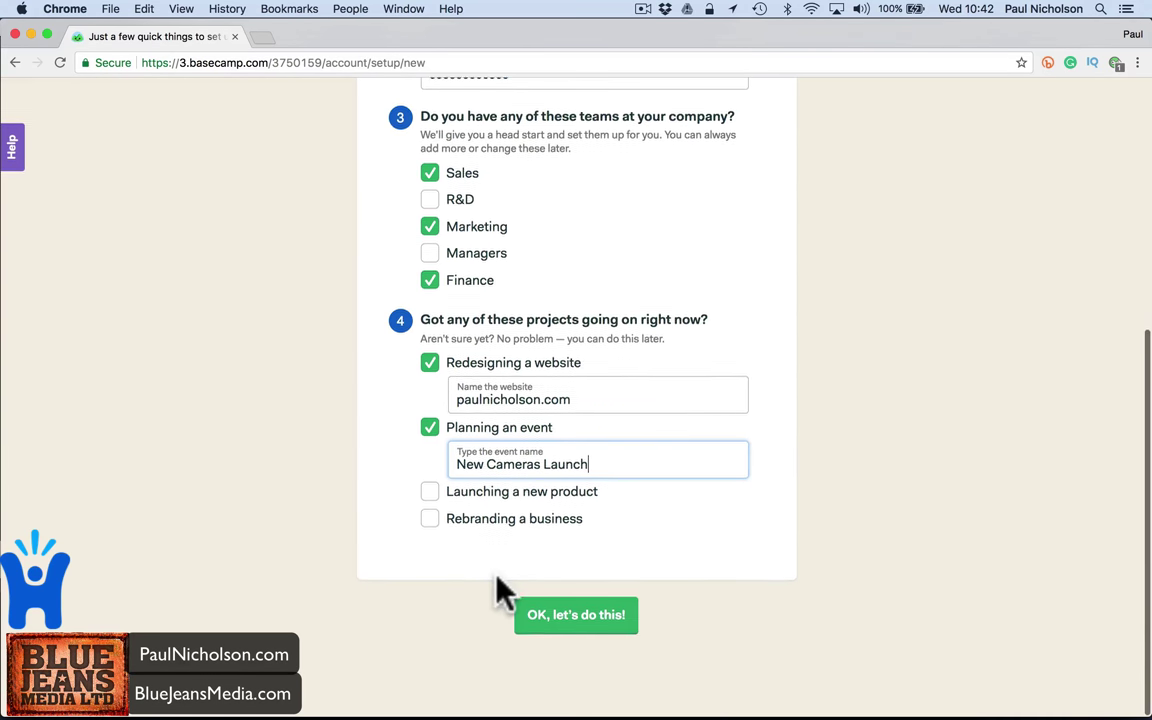
pyautogui.tripleClick(478, 460)
pyautogui.press('super+c')
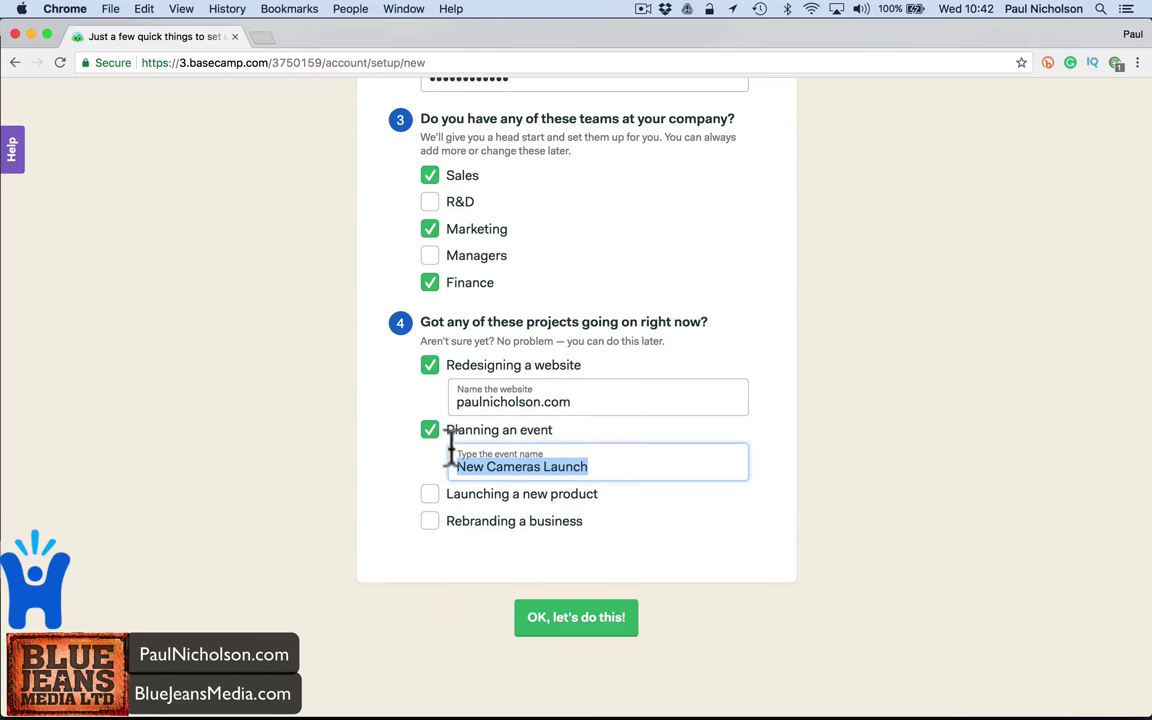
# - Make 'New Cameras Launch' a new product instead of an event, then submit the setup
pyautogui.click(455, 493)
pyautogui.click(456, 493)
pyautogui.click(473, 494)
pyautogui.click(474, 526)
pyautogui.press('super+v')
pyautogui.tripleClick(478, 463)
pyautogui.press('BackSpace')
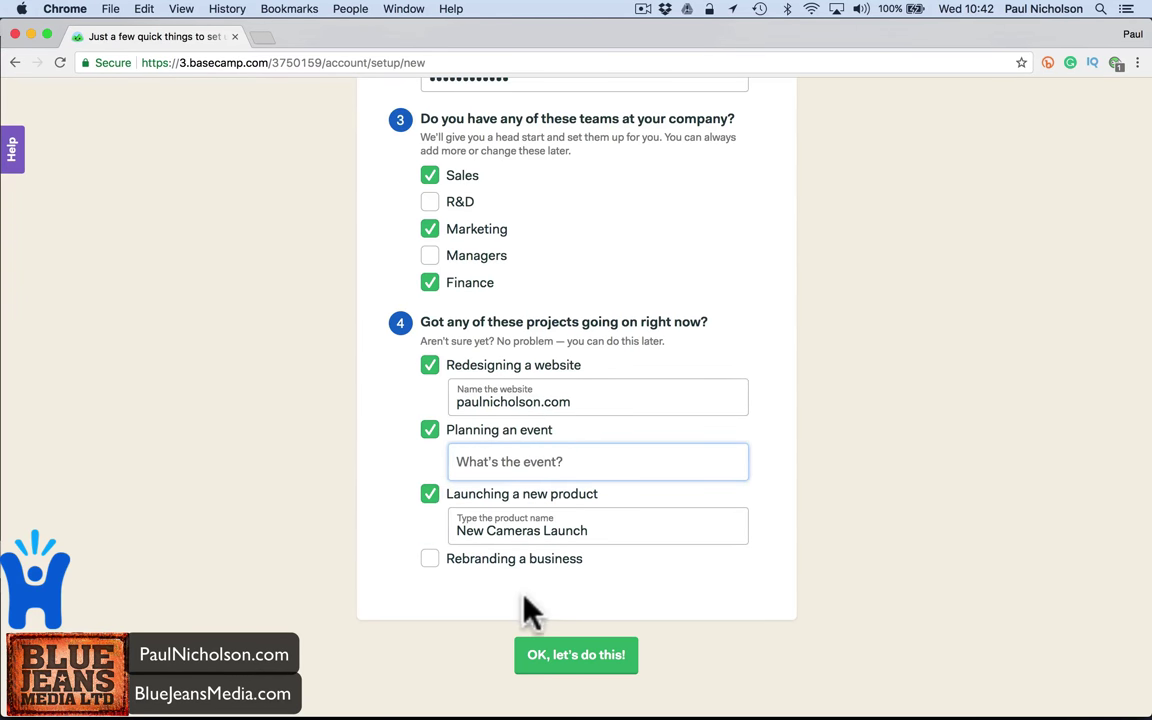
pyautogui.click(429, 429)
pyautogui.click(540, 605)
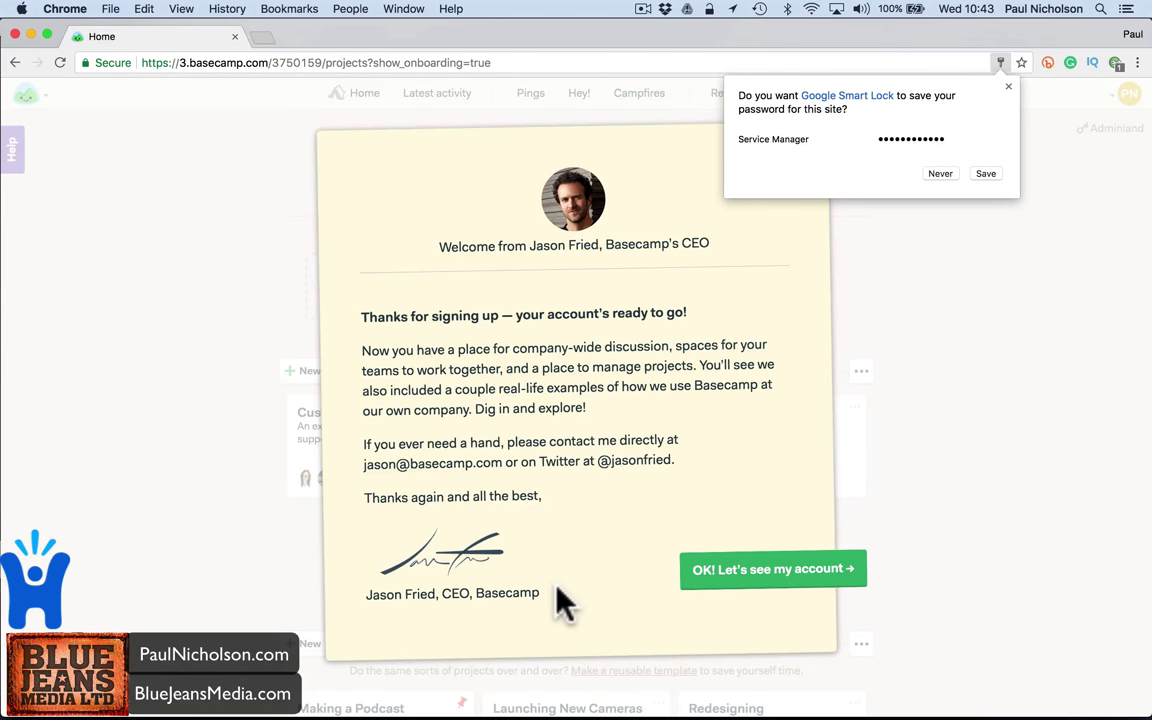
# - Dismiss the welcome note and review the HQ, three teams and two projects on the home page
pyautogui.click(720, 578)
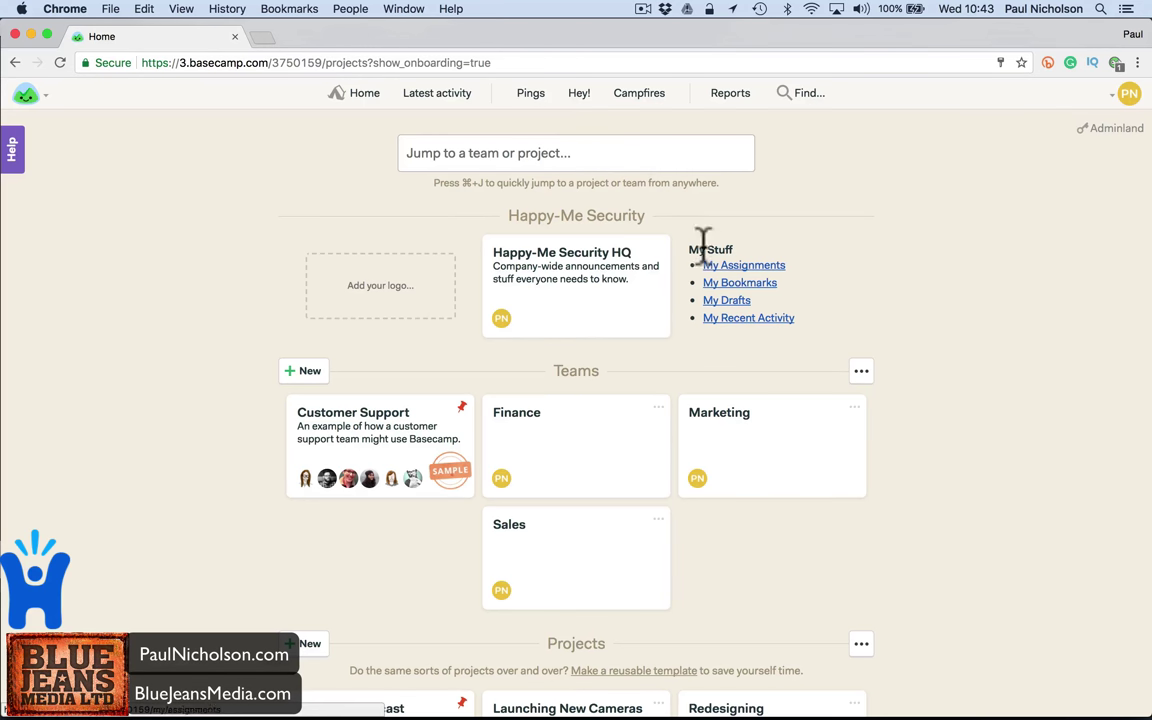
pyautogui.scroll(-2, 553, 265)
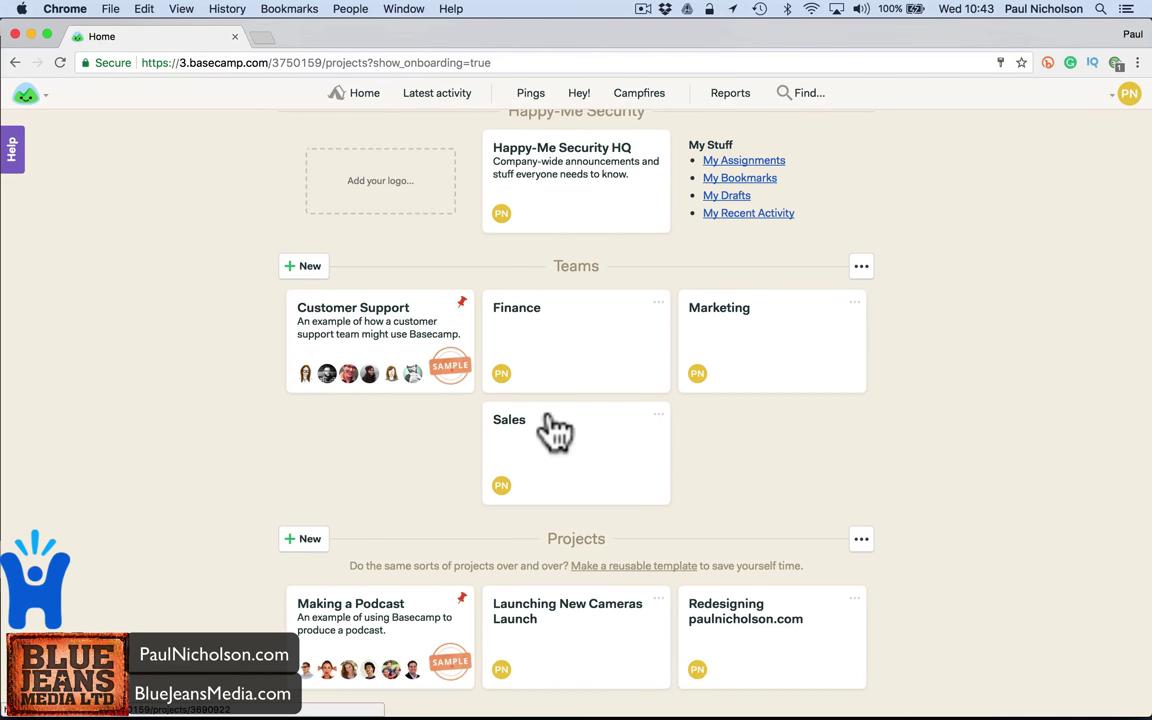
pyautogui.scroll(-1, 555, 429)
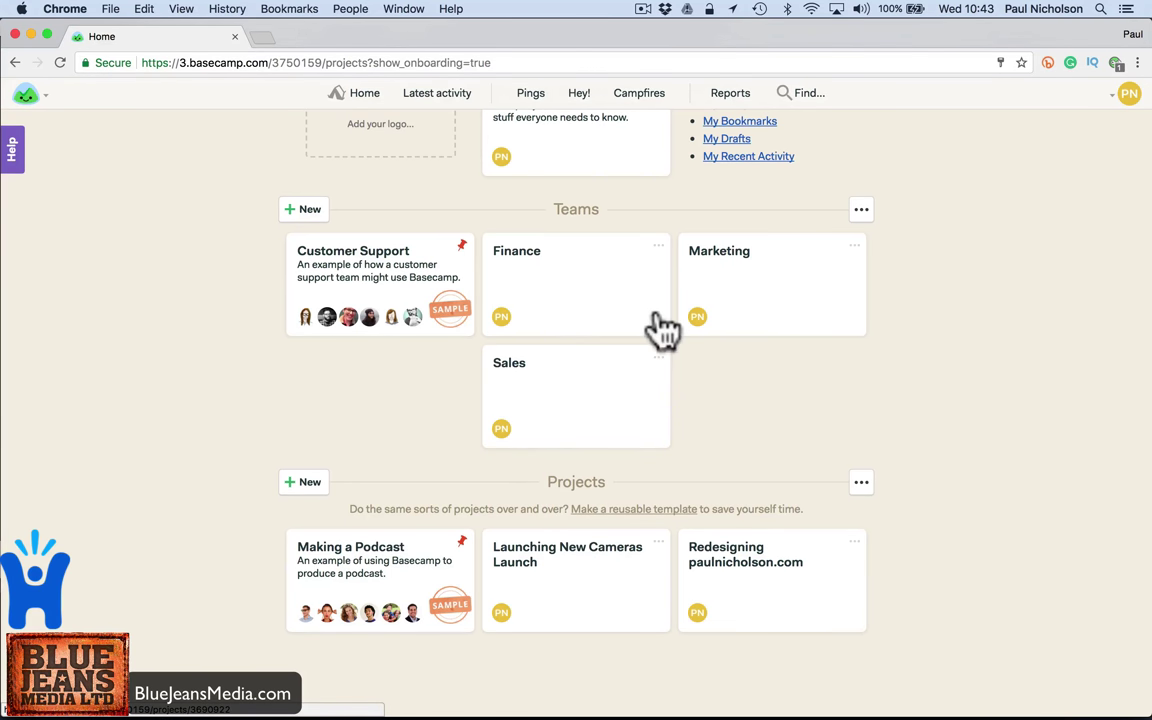
pyautogui.scroll(4, 645, 313)
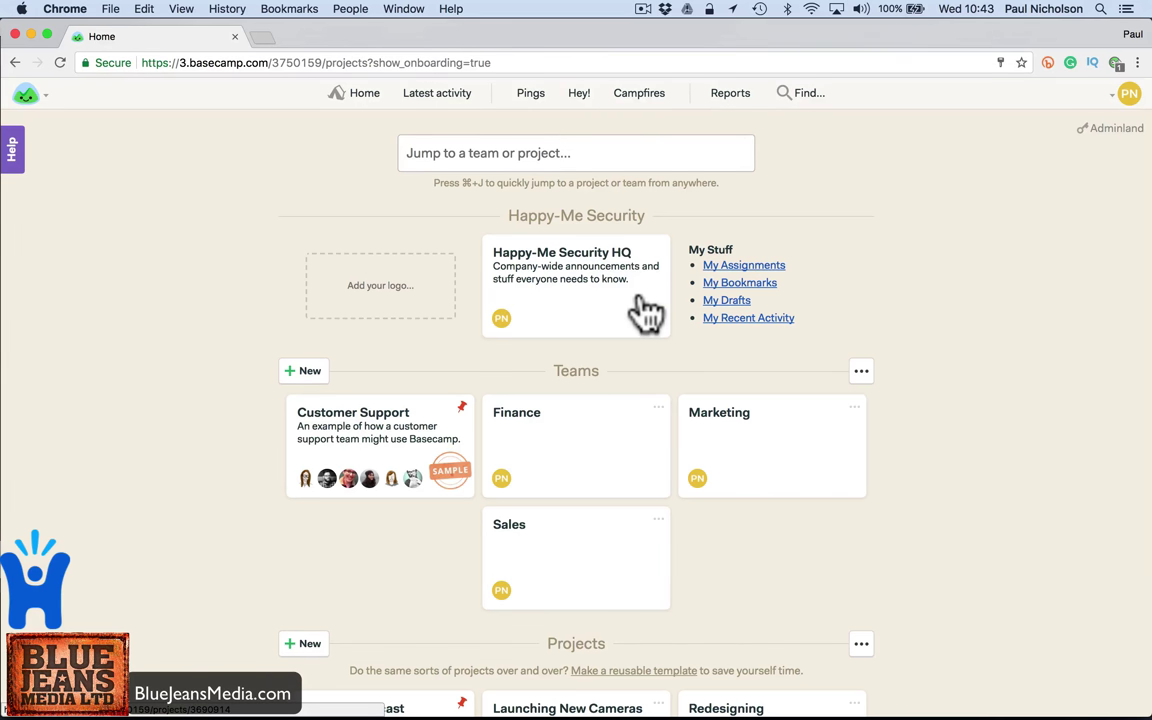
# - In the Finance team's invite form, add Accountant with their e-mail address and title Accountant
pyautogui.click(580, 440)
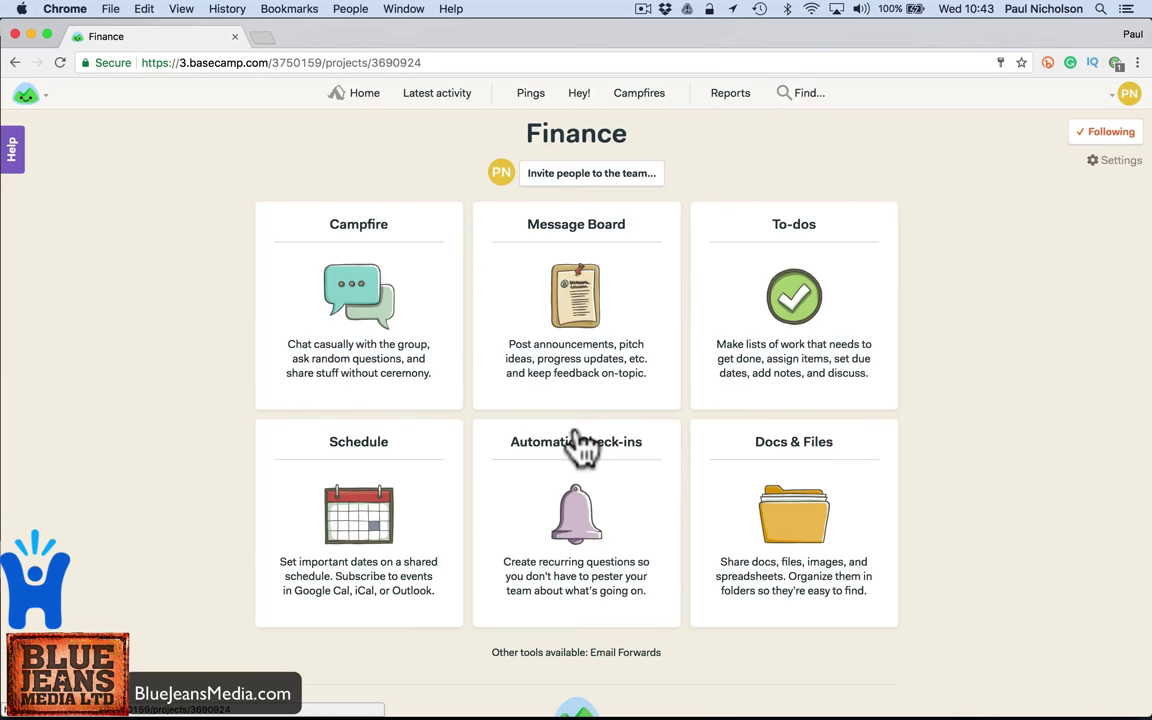
pyautogui.click(566, 178)
pyautogui.click(340, 332)
pyautogui.write('Accountant')
pyautogui.press('Return')
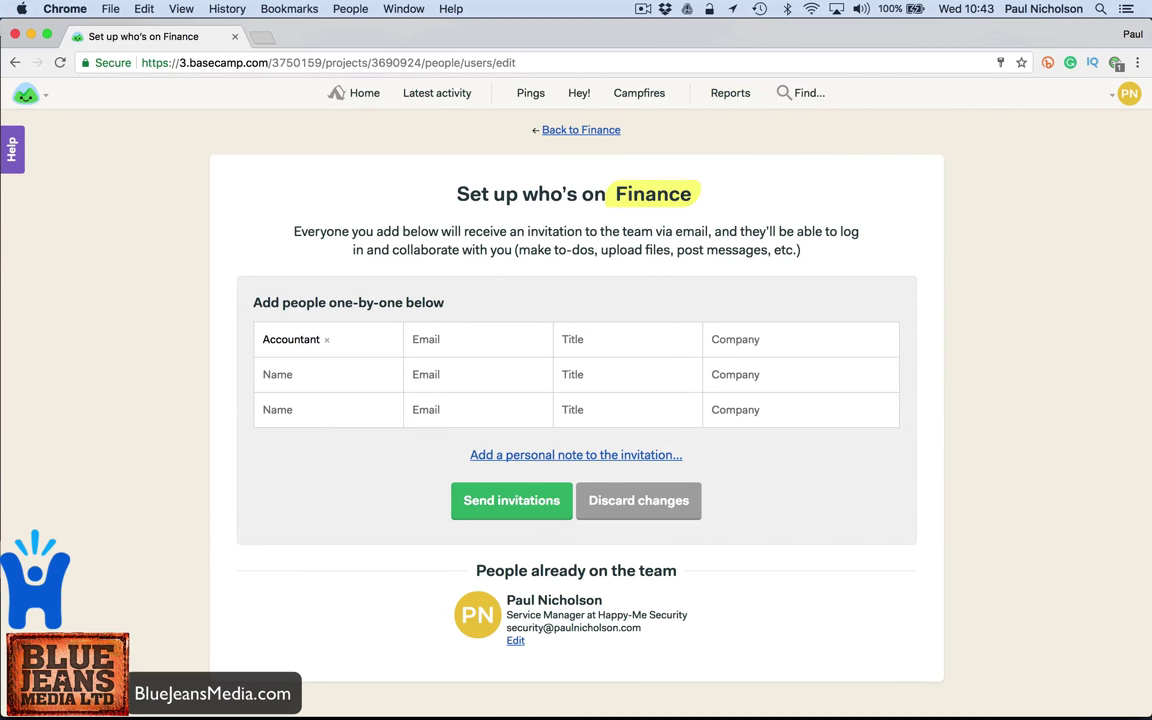
pyautogui.click(478, 339)
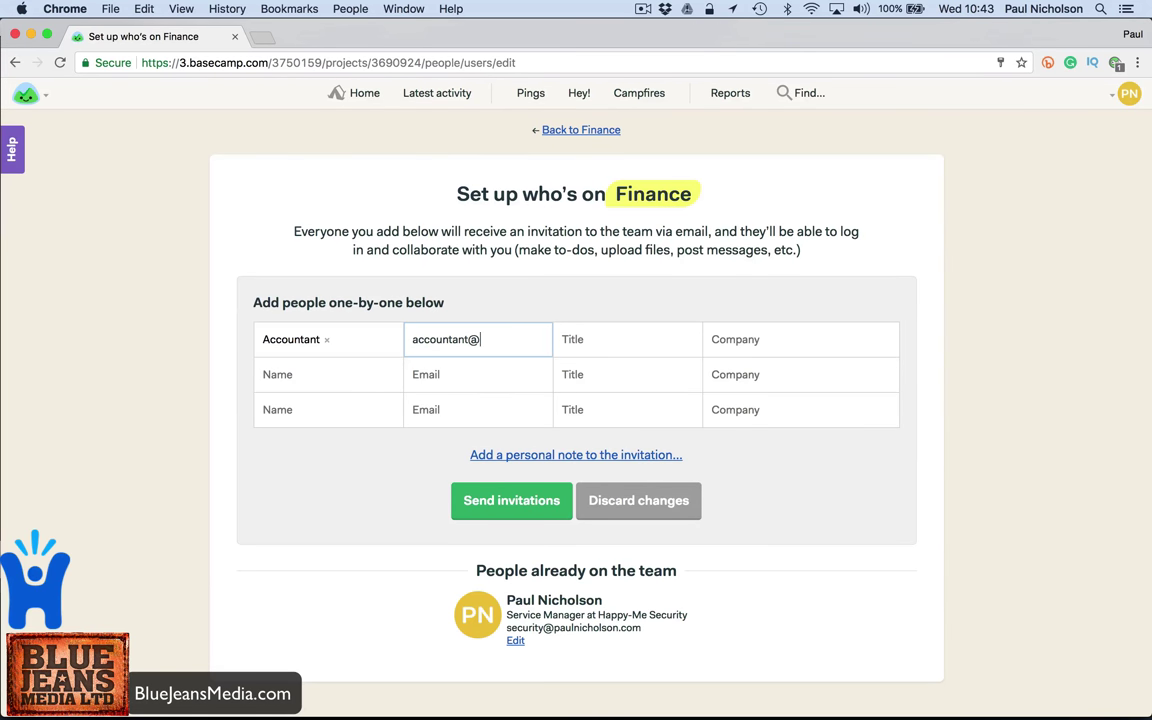
pyautogui.press('Tab')
pyautogui.write('A')
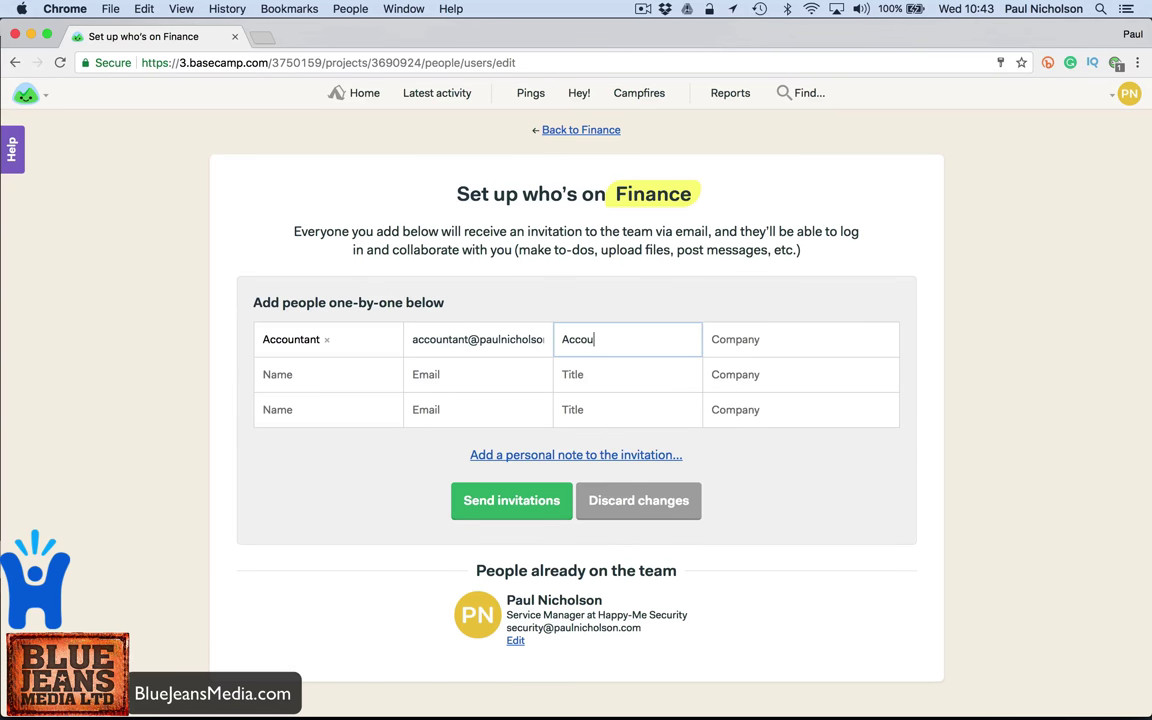
pyautogui.write('ccountant')
# - Add Billing with their e-mail address and send the Finance team invitations
pyautogui.press('Tab')
pyautogui.press('Tab')
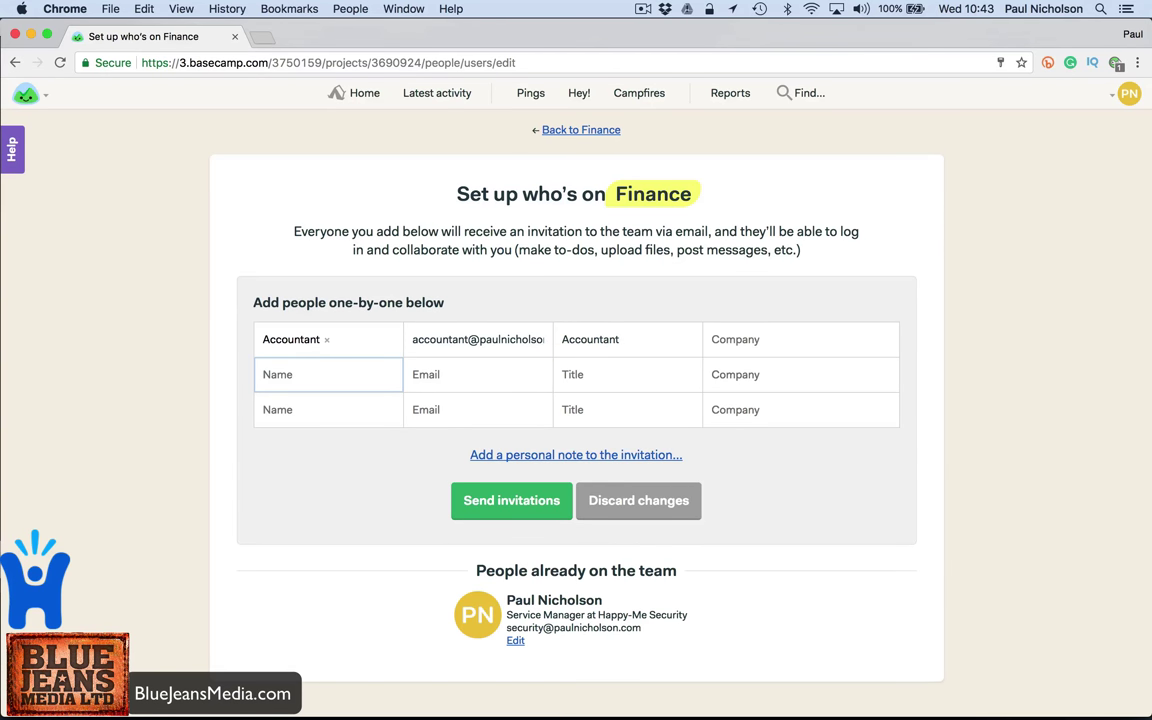
pyautogui.write('Billing')
pyautogui.press('Return')
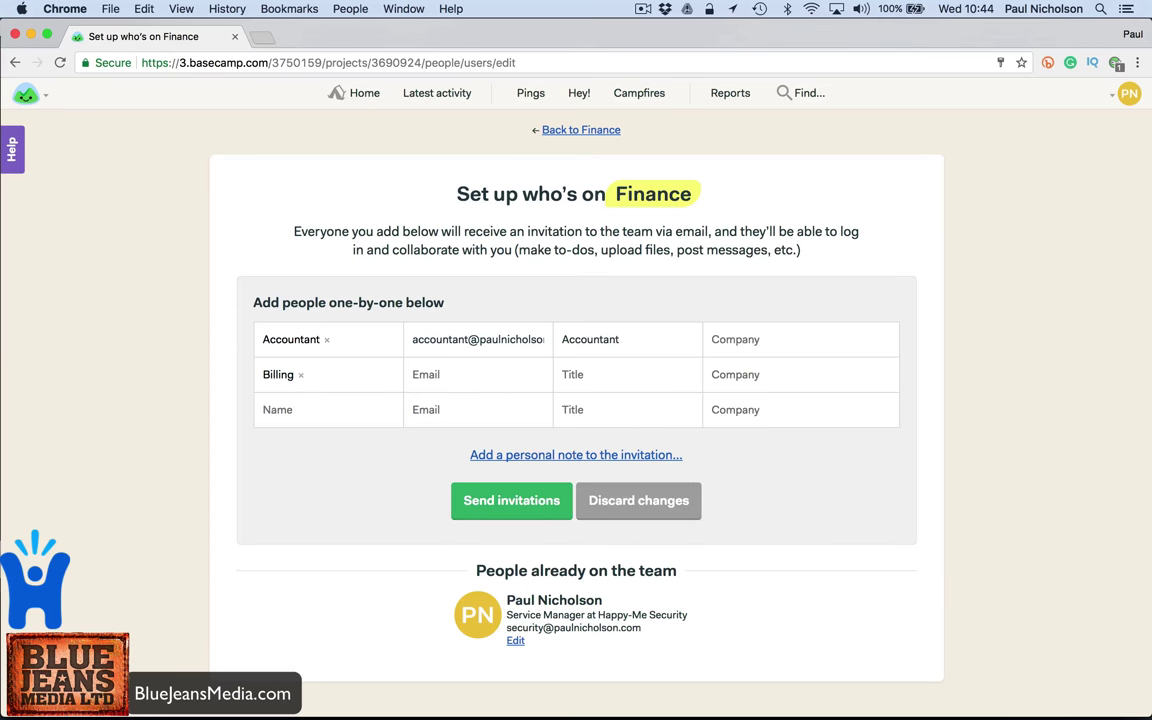
pyautogui.click(477, 374)
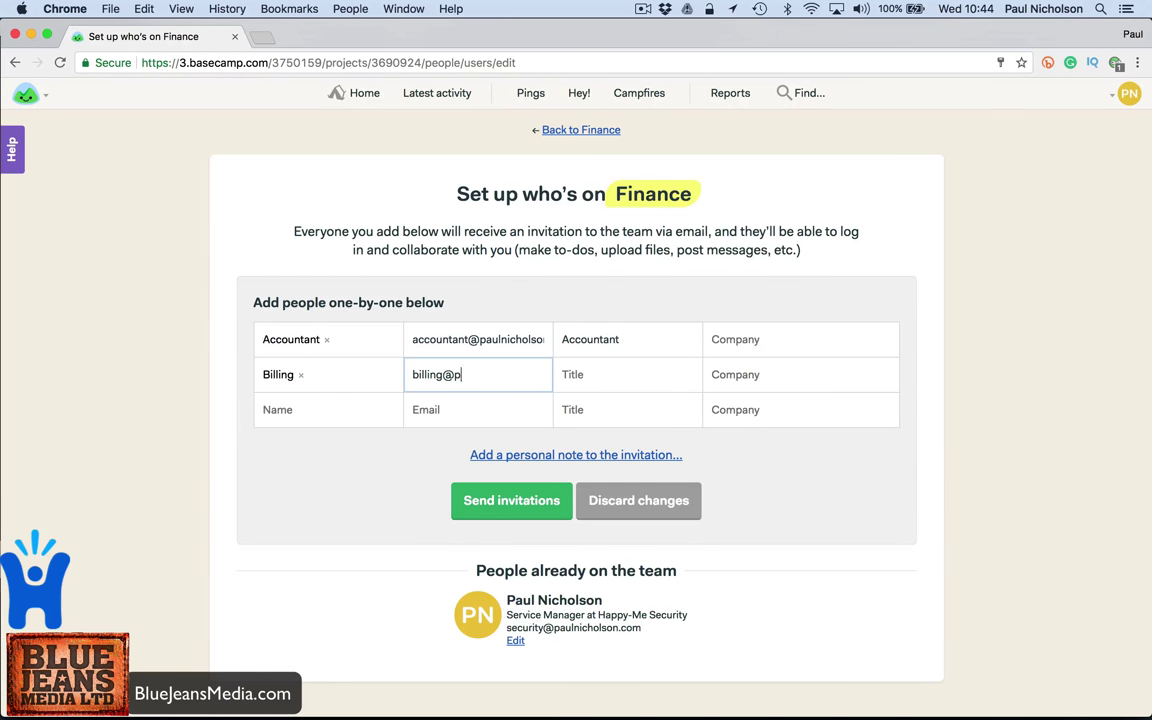
pyautogui.click(627, 374)
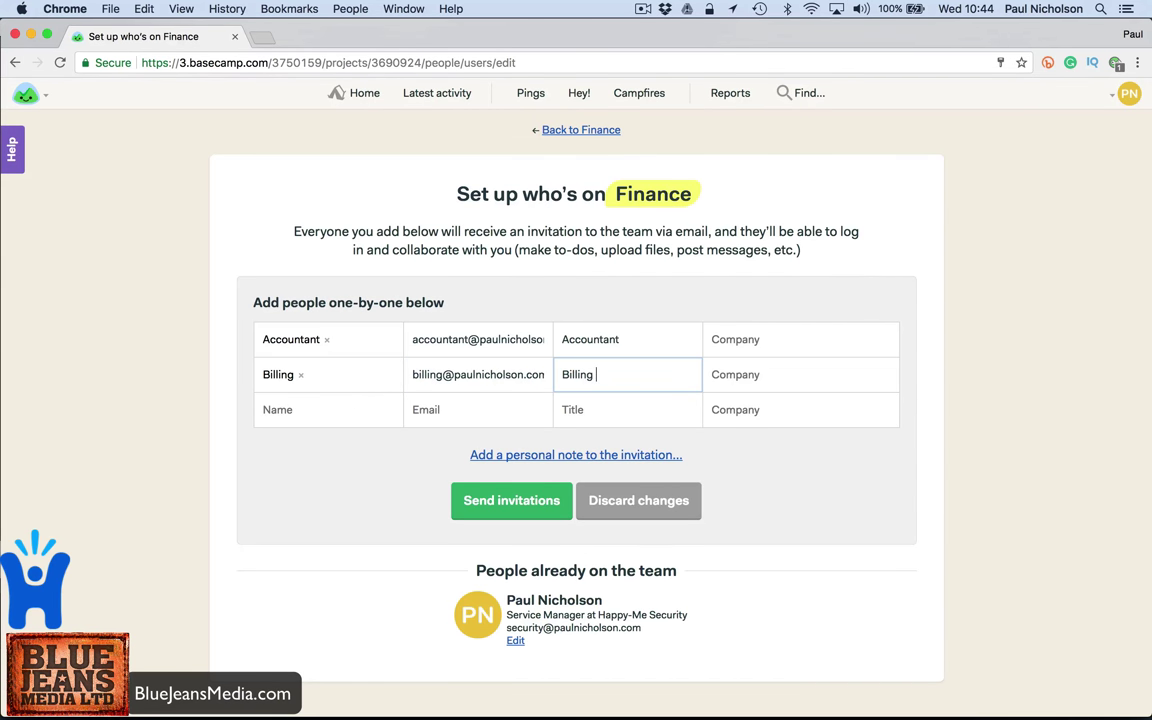
pyautogui.press('Tab')
pyautogui.click(515, 485)
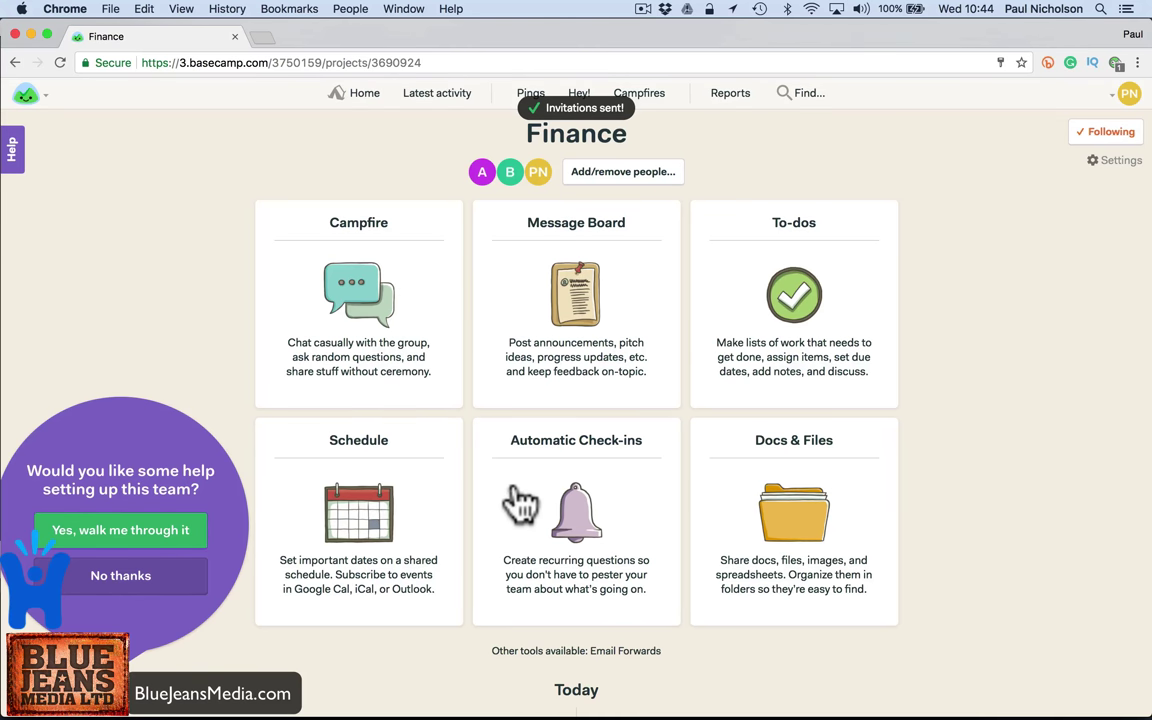
# - In Mail, open Billing's Finance invitation e-mail and copy its Join link
pyautogui.moveTo(480, 712)
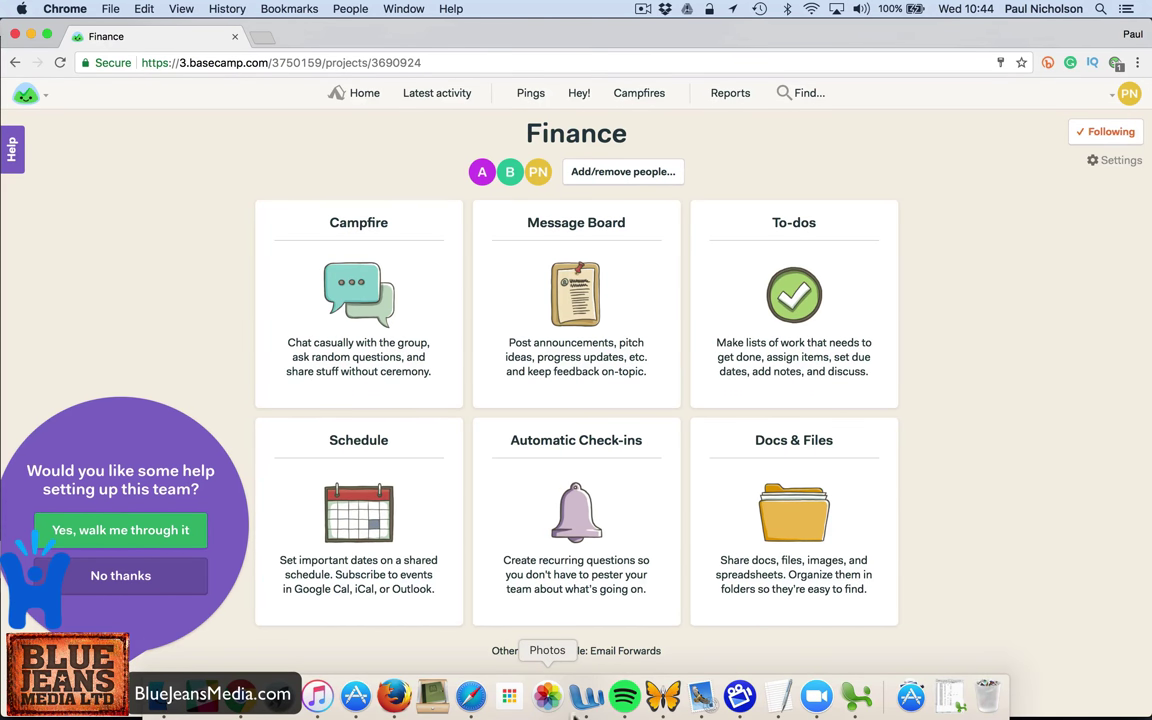
pyautogui.click(701, 697)
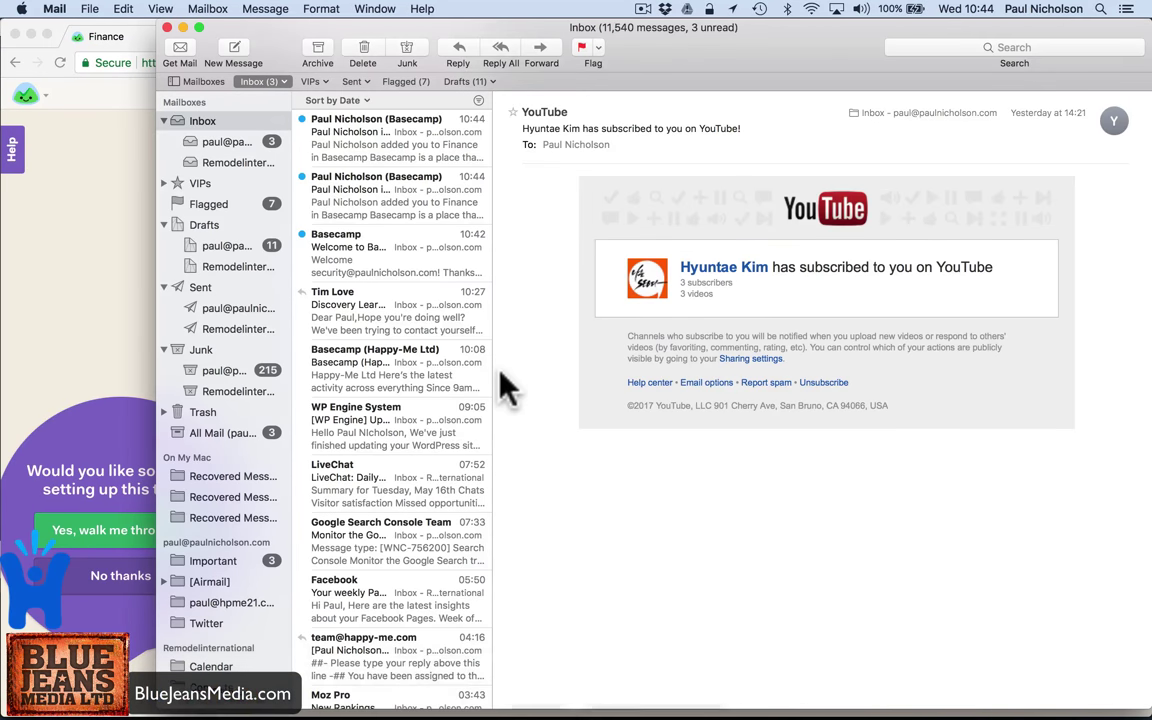
pyautogui.click(388, 255)
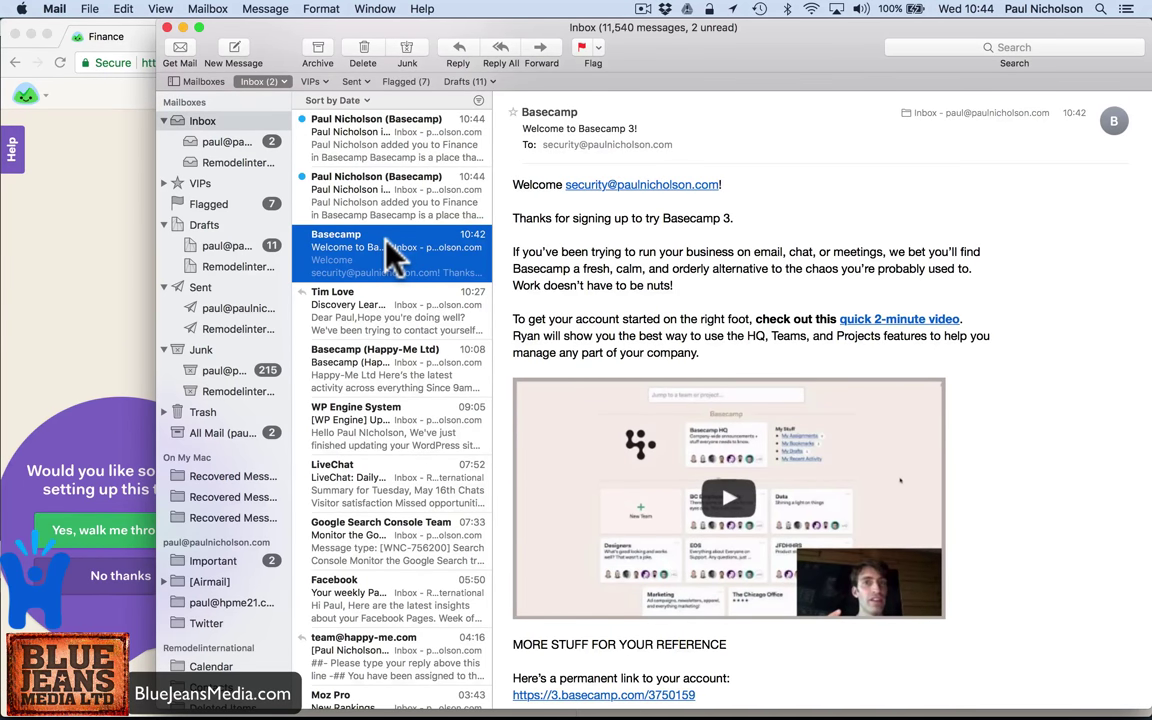
pyautogui.scroll(1, 560, 252)
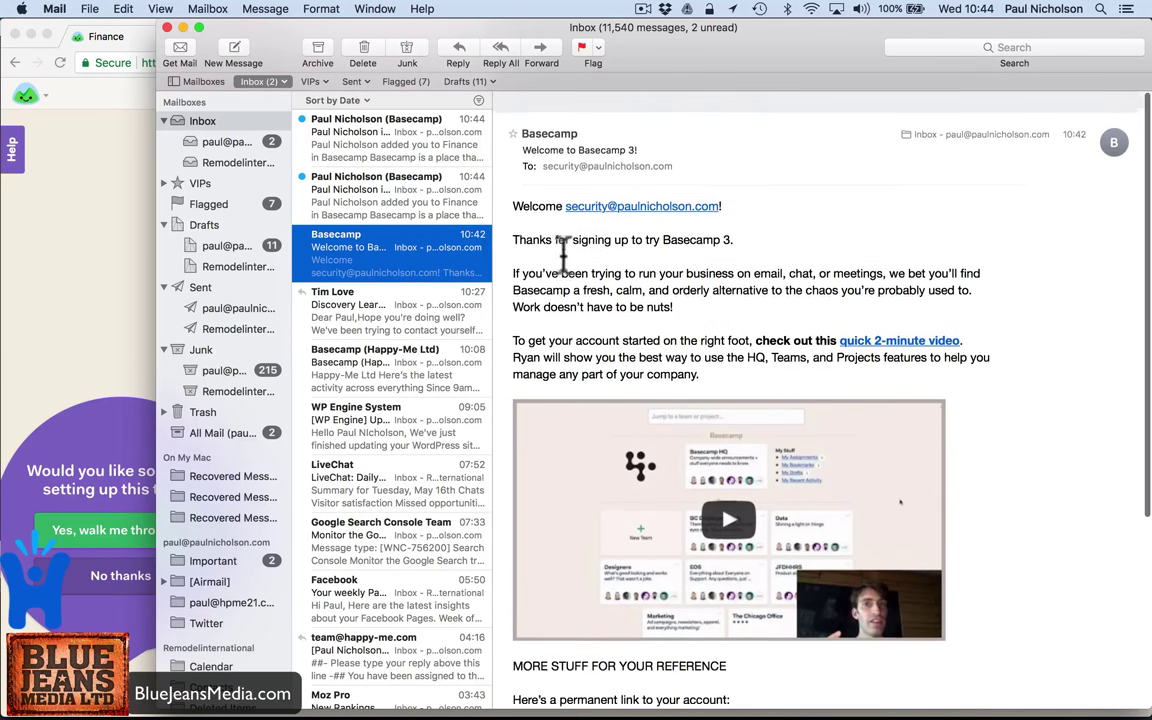
pyautogui.click(380, 190)
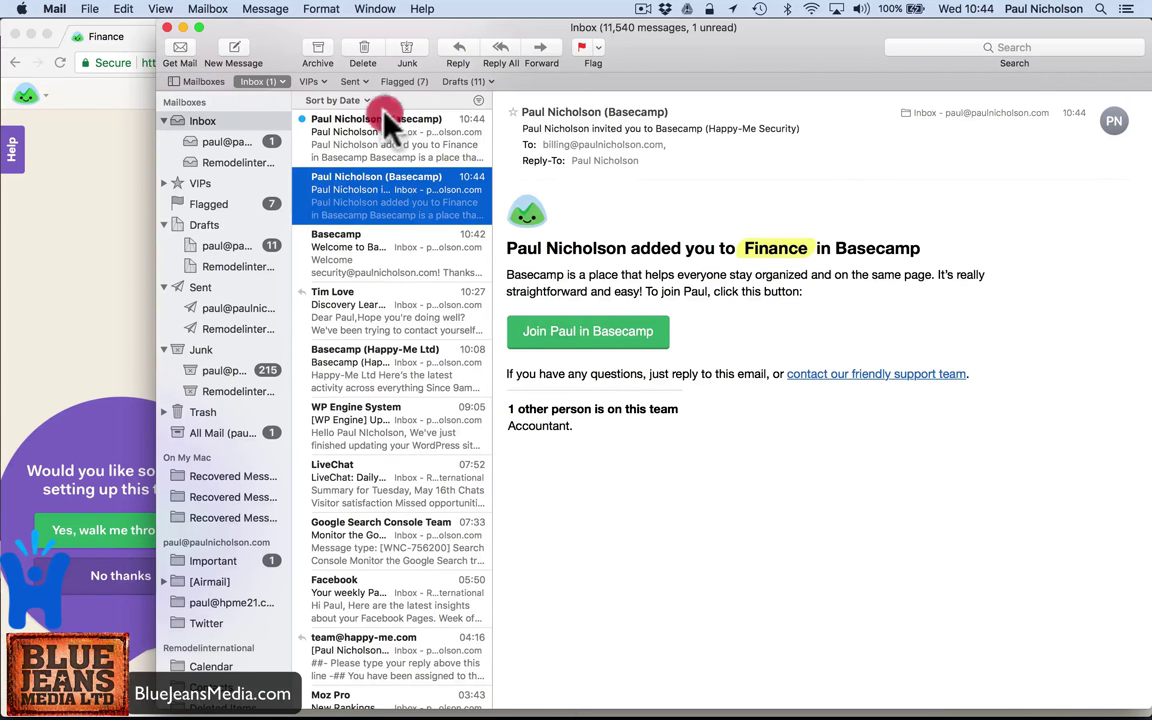
pyautogui.click(352, 122)
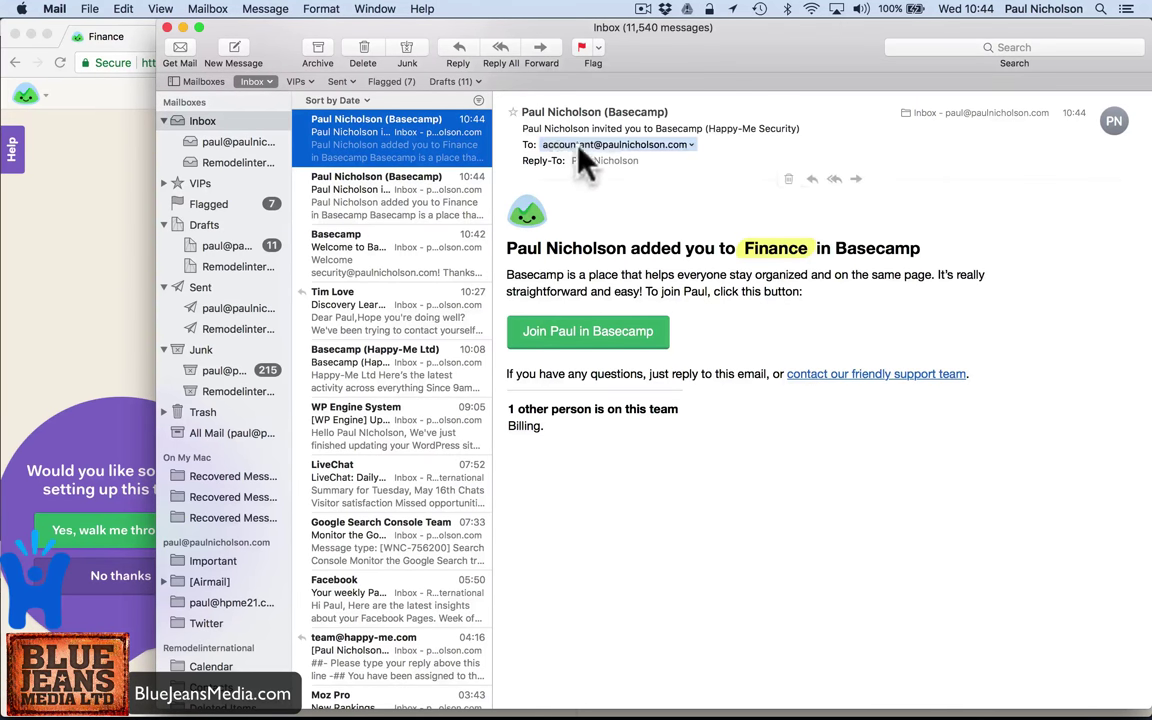
pyautogui.click(440, 188)
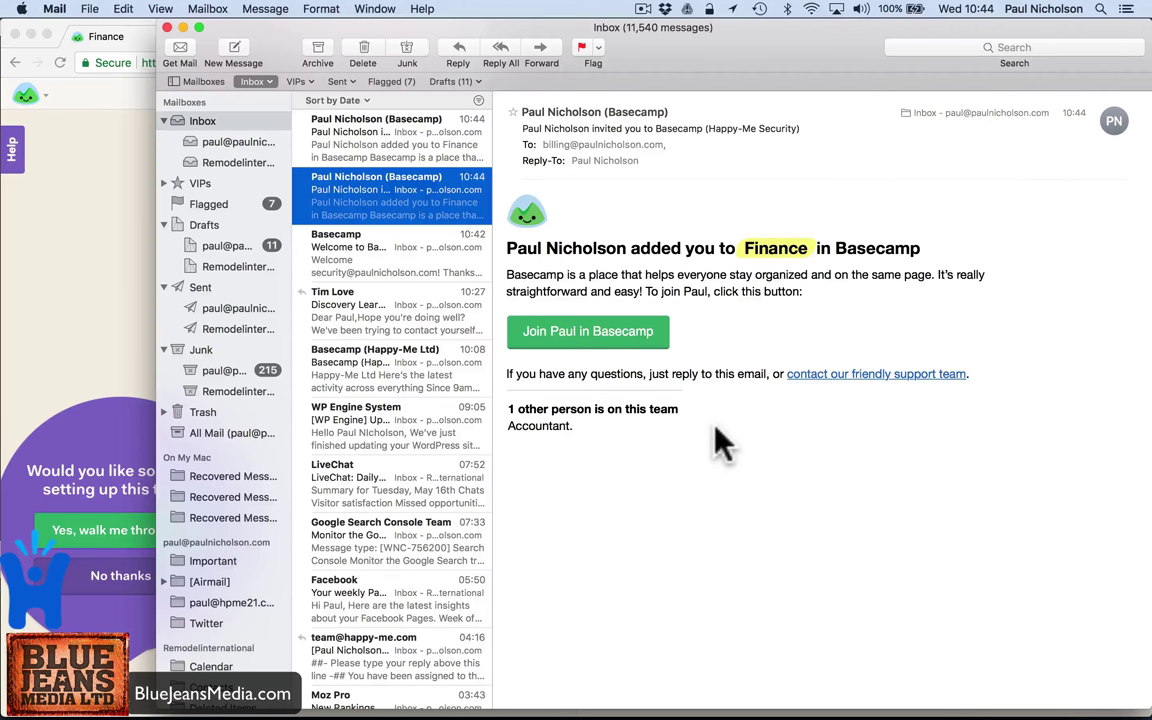
pyautogui.rightClick(612, 330)
pyautogui.click(640, 369)
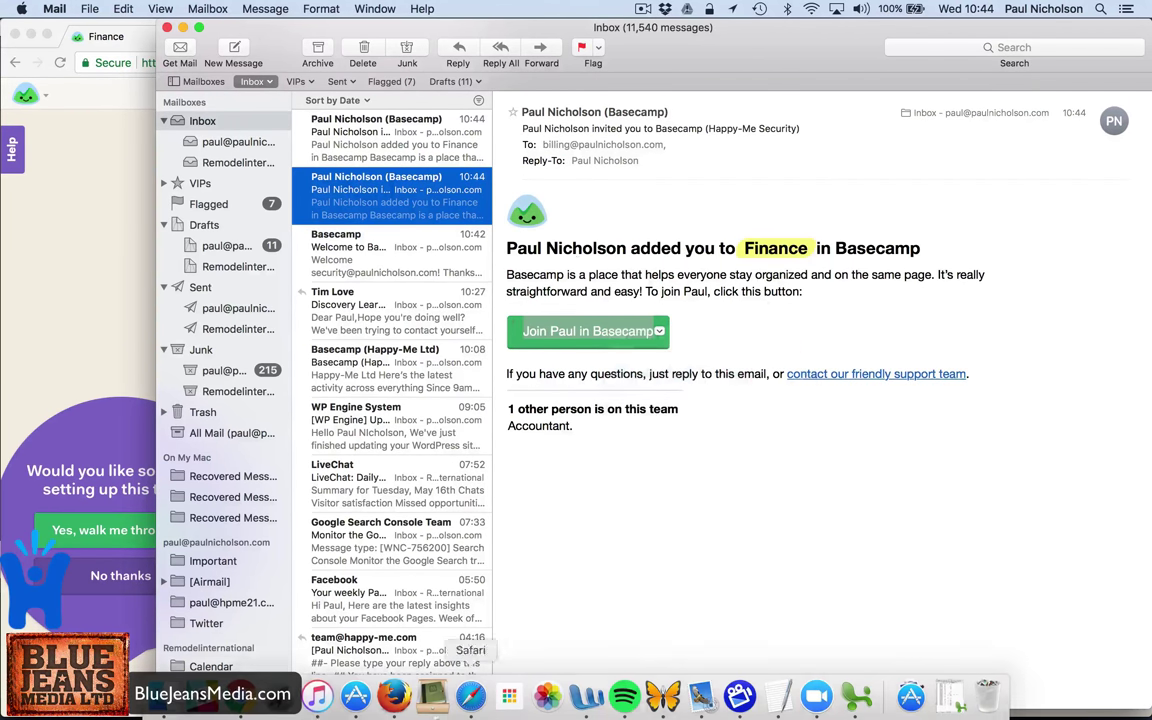
# - Load the copied invitation link in the Safari window
pyautogui.click(467, 697)
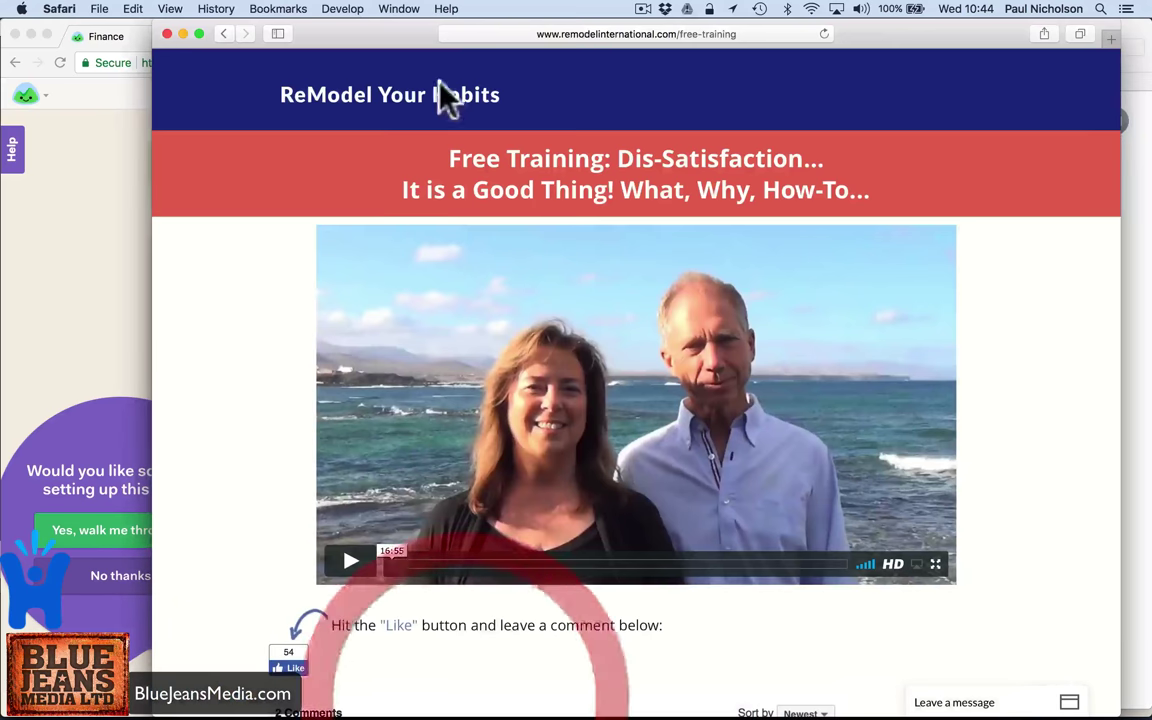
pyautogui.click(514, 40)
pyautogui.press('super+v')
pyautogui.press('Return')
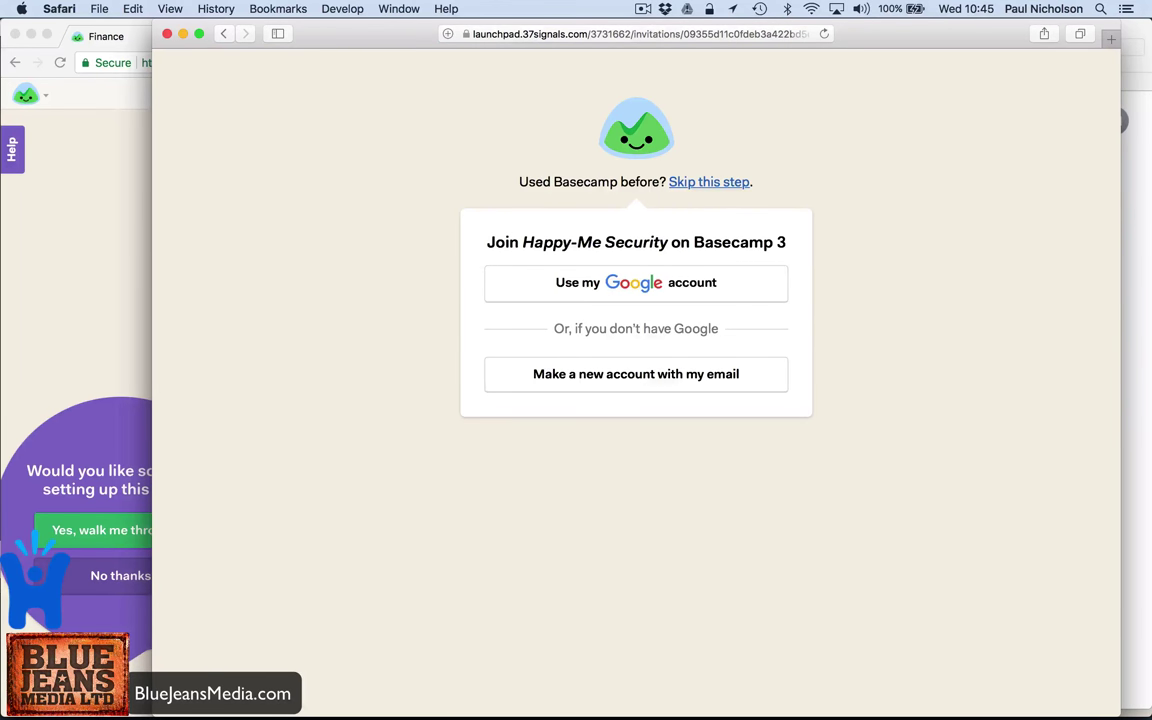
# - Create Billing's new e-mail-based account with a confirmed password and enter Basecamp
pyautogui.click(612, 381)
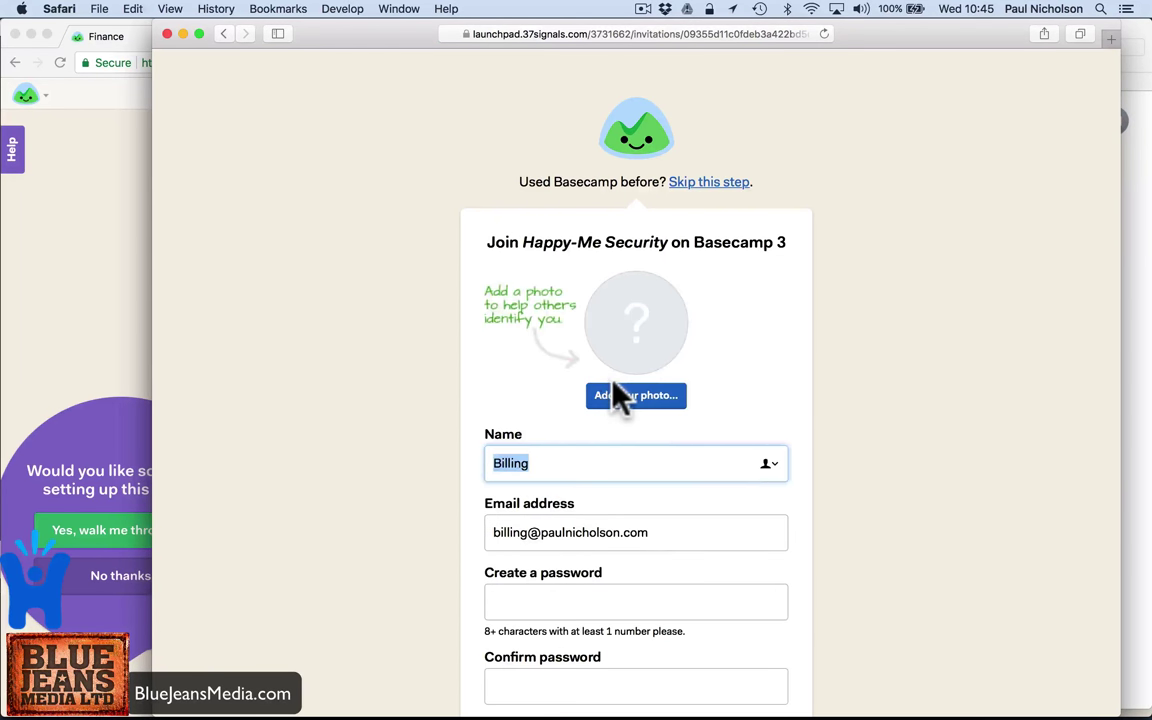
pyautogui.scroll(-4, 613, 384)
pyautogui.click(584, 424)
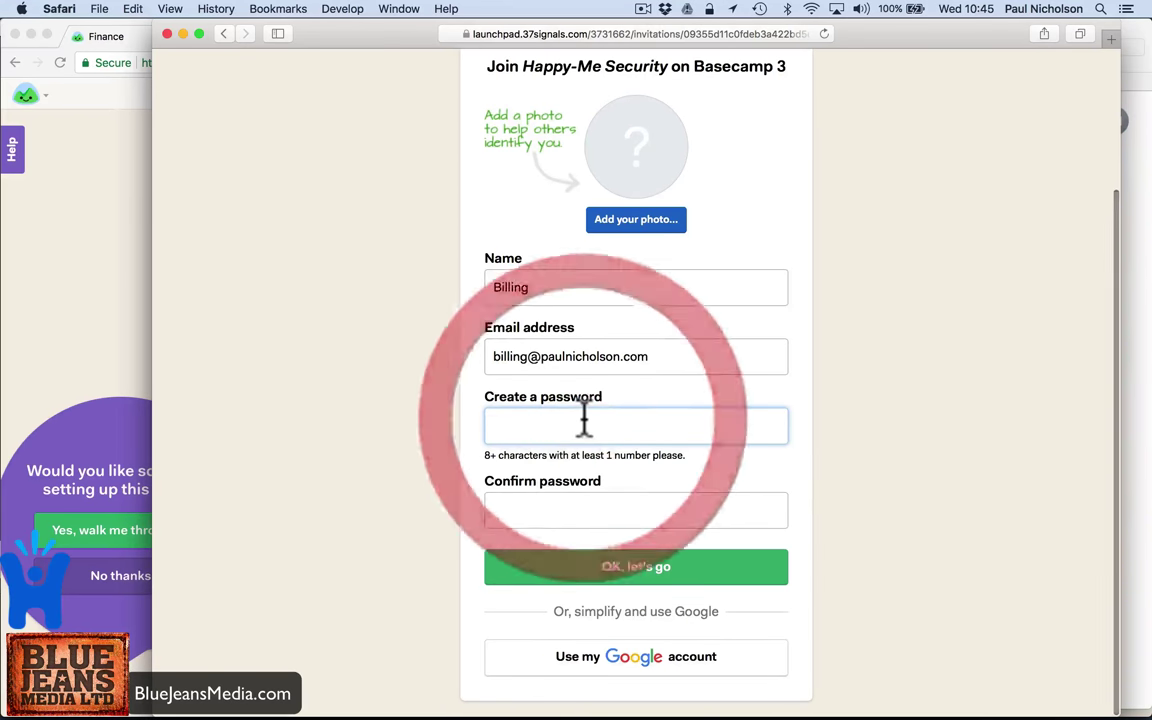
pyautogui.write('•')
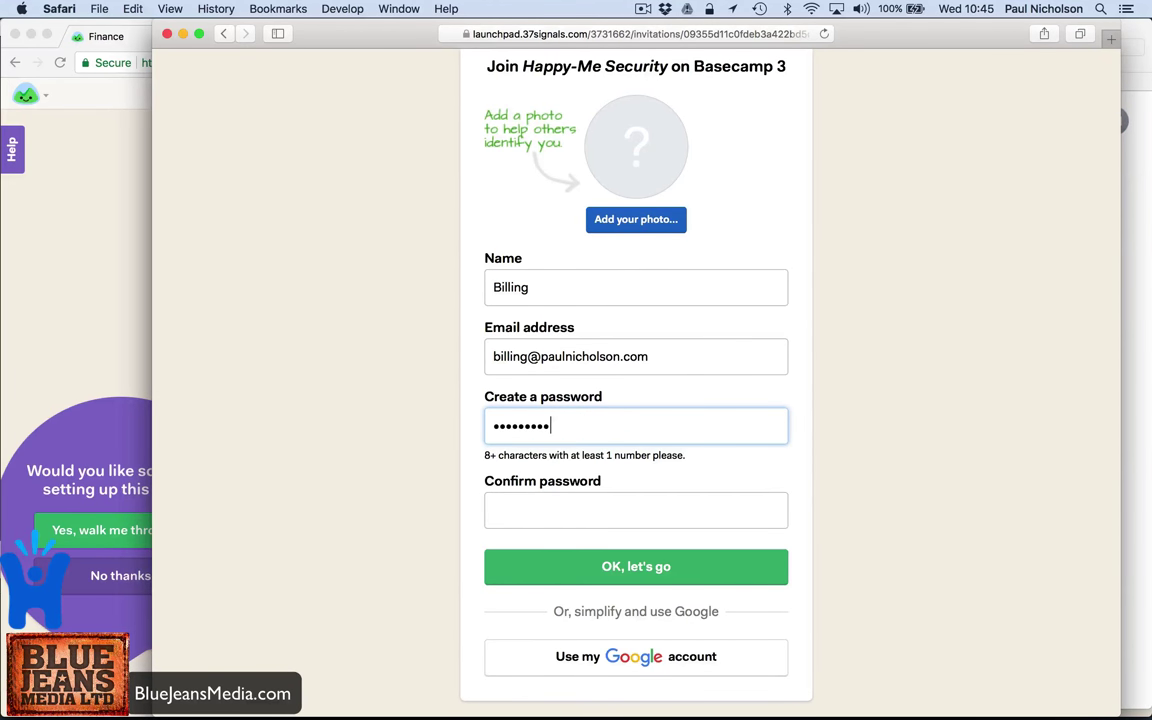
pyautogui.click(636, 510)
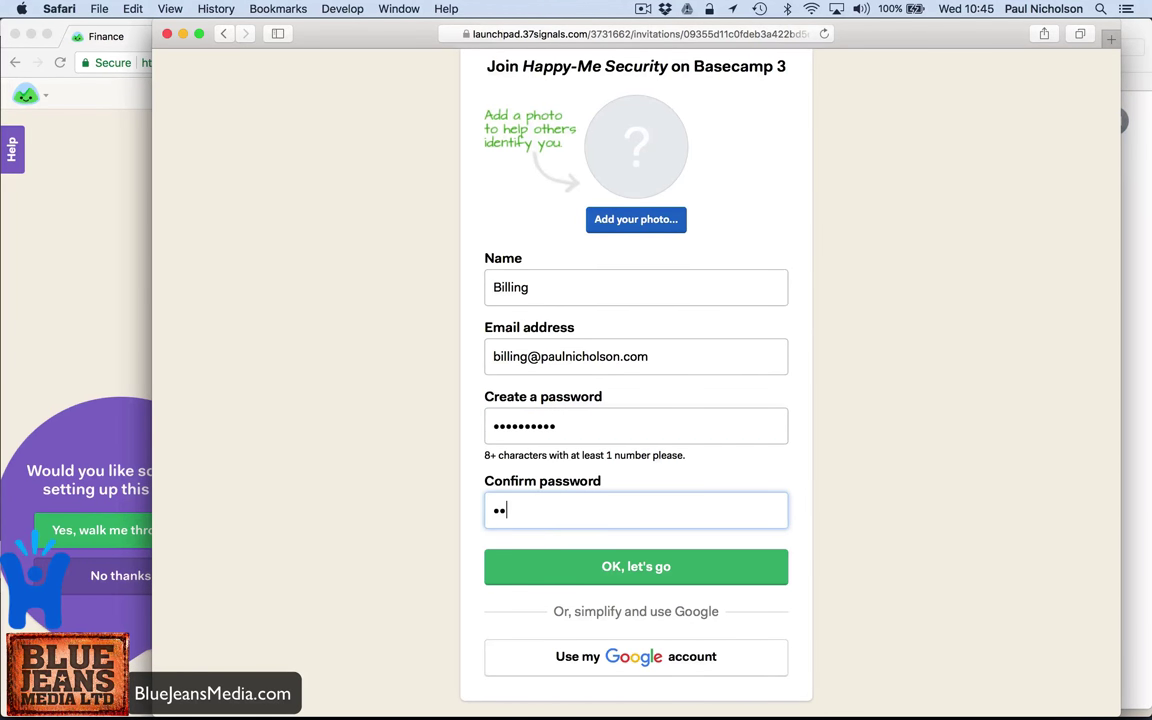
pyautogui.click(606, 570)
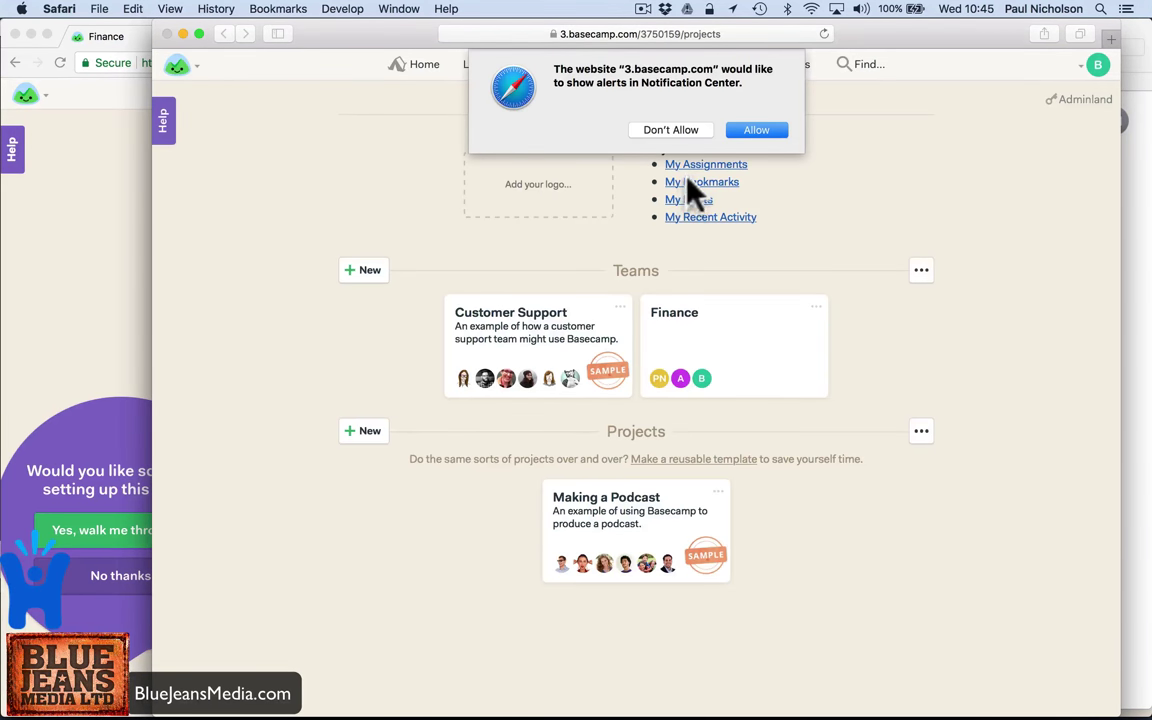
# - As Billing, decline notifications and send 'Hello glad to be here.' in the Finance Campfire
pyautogui.click(680, 131)
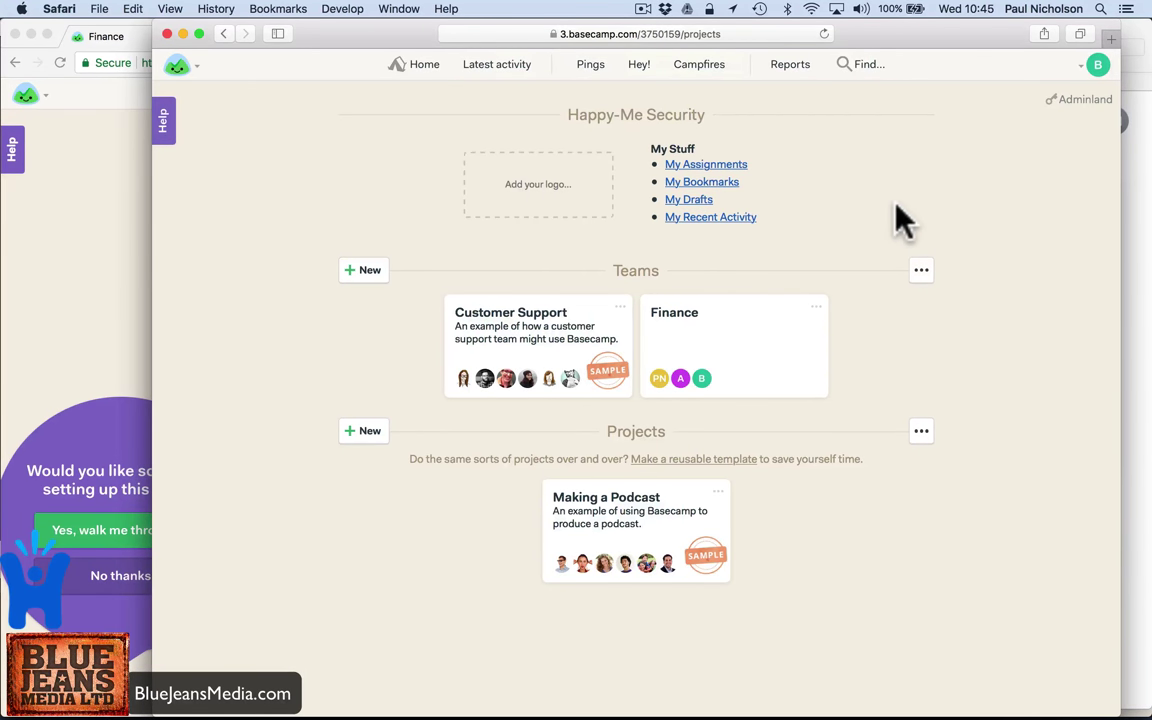
pyautogui.click(775, 340)
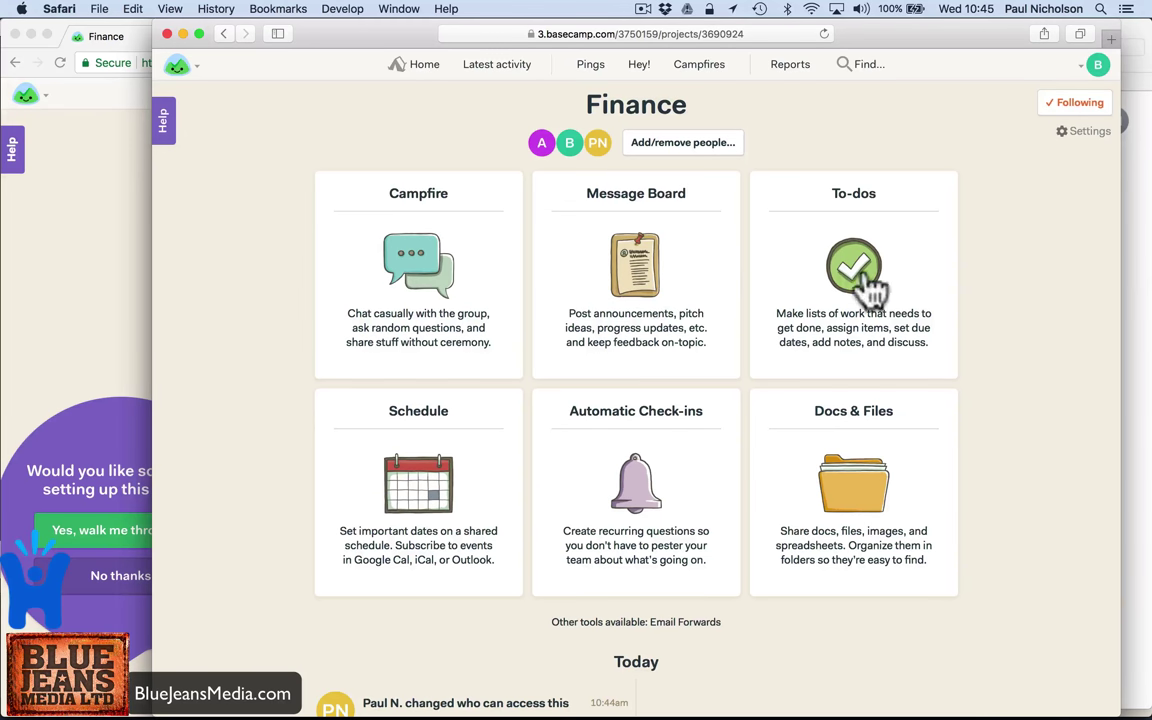
pyautogui.click(419, 254)
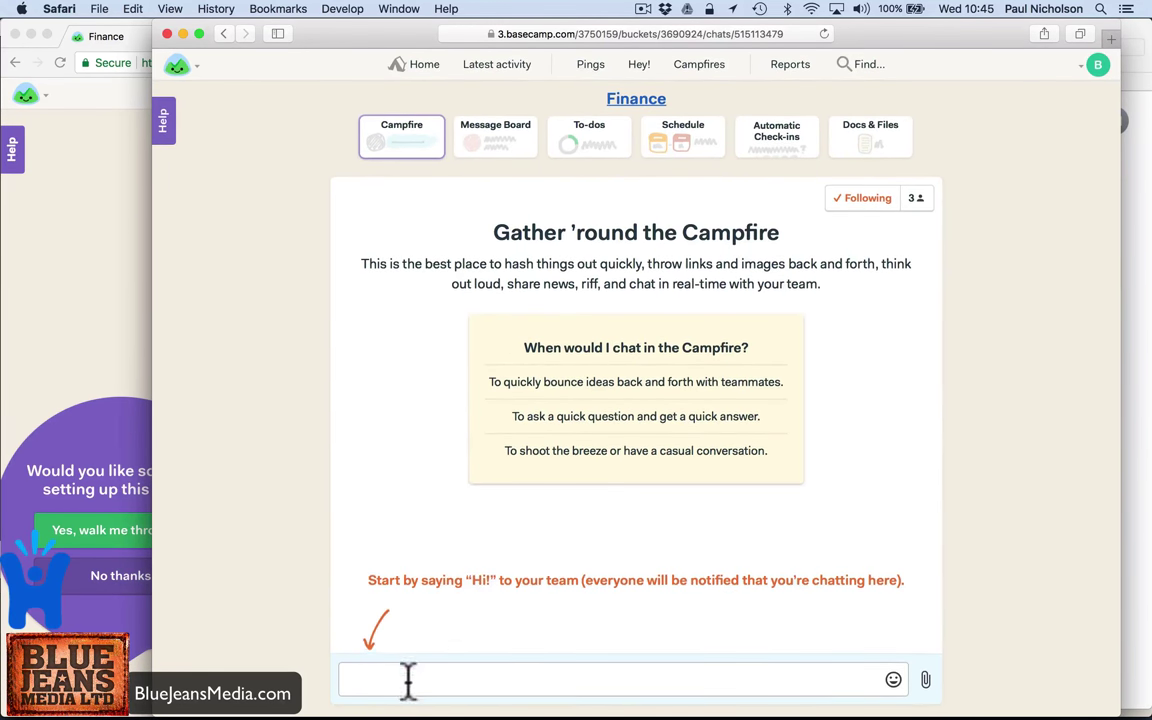
pyautogui.click(408, 680)
pyautogui.write('Hello glad to be here.')
pyautogui.press('Return')
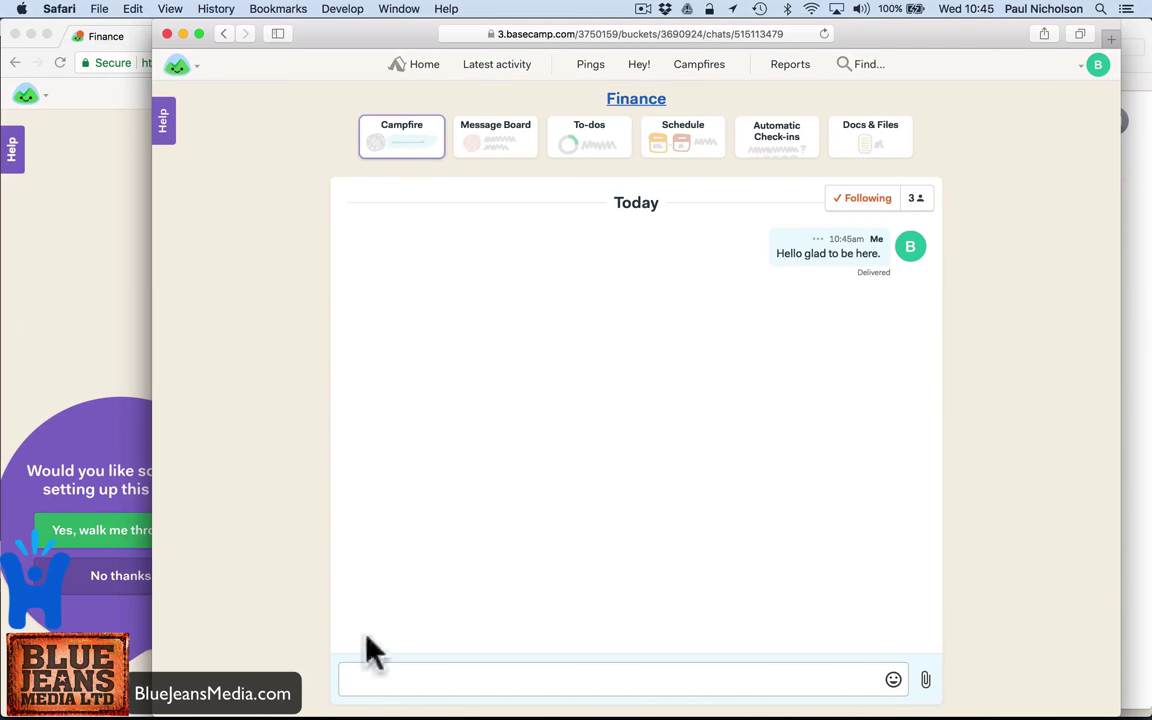
pyautogui.click(50, 365)
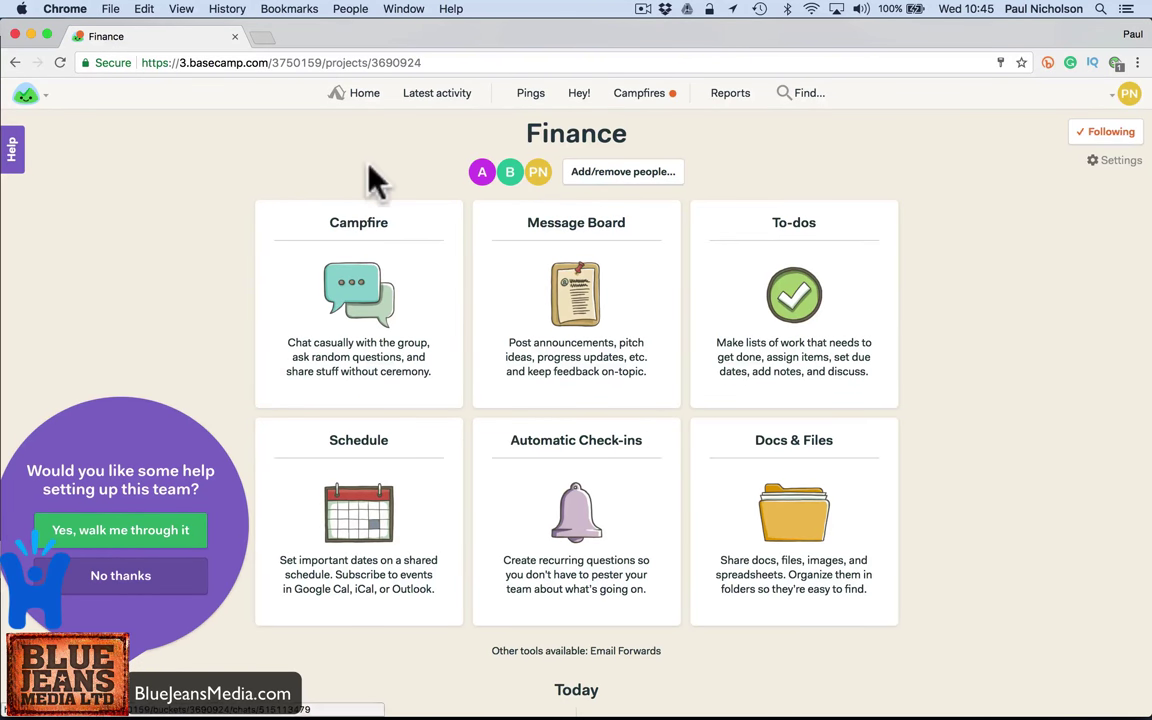
# - From the original account, open the unread Finance Campfire and reply 'Hello billing. What you working on.'
pyautogui.click(660, 97)
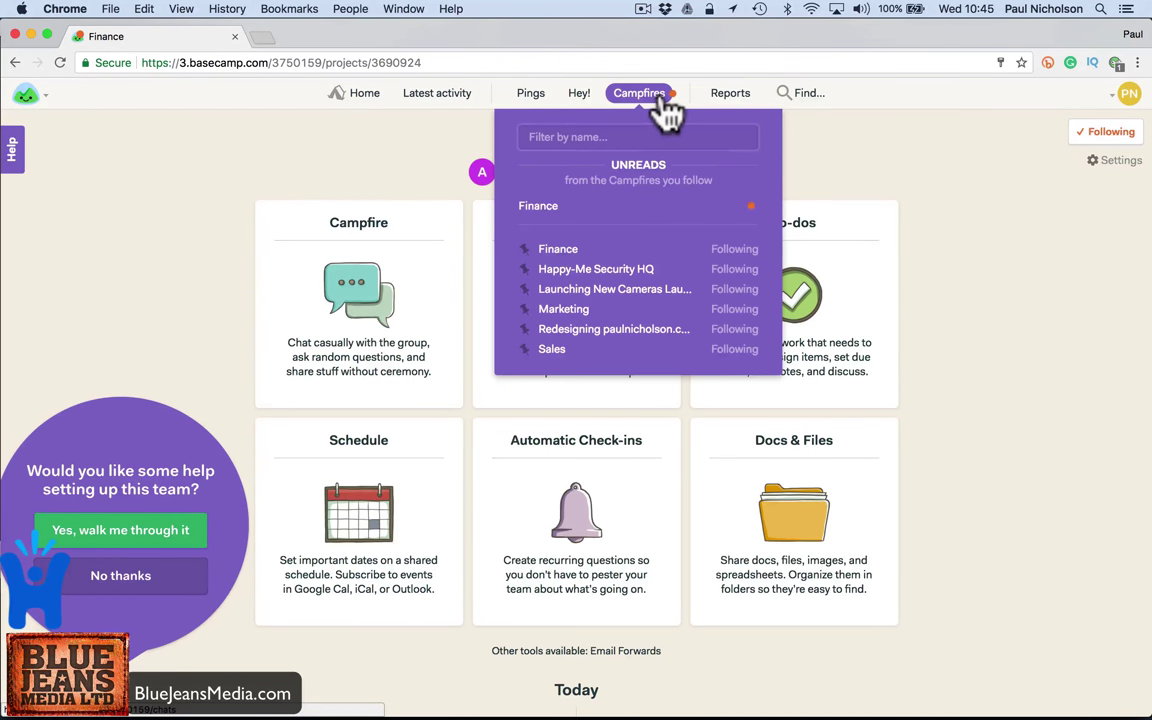
pyautogui.click(708, 212)
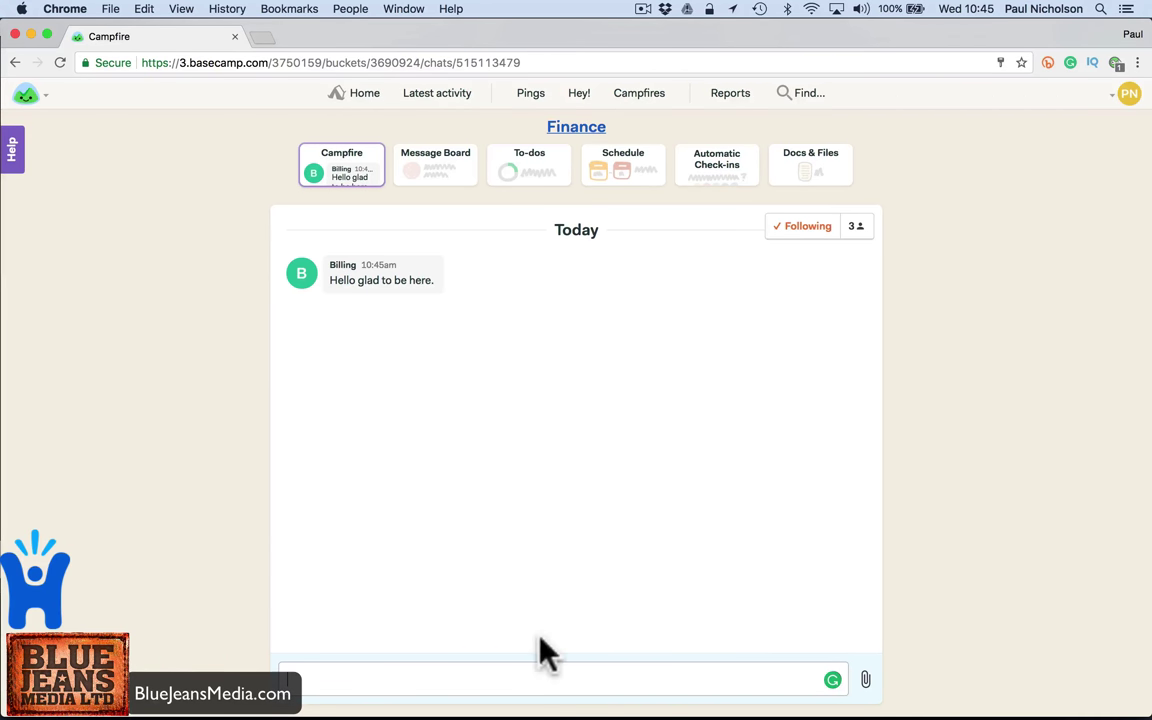
pyautogui.click(496, 674)
pyautogui.write('Hello billing. What you workin')
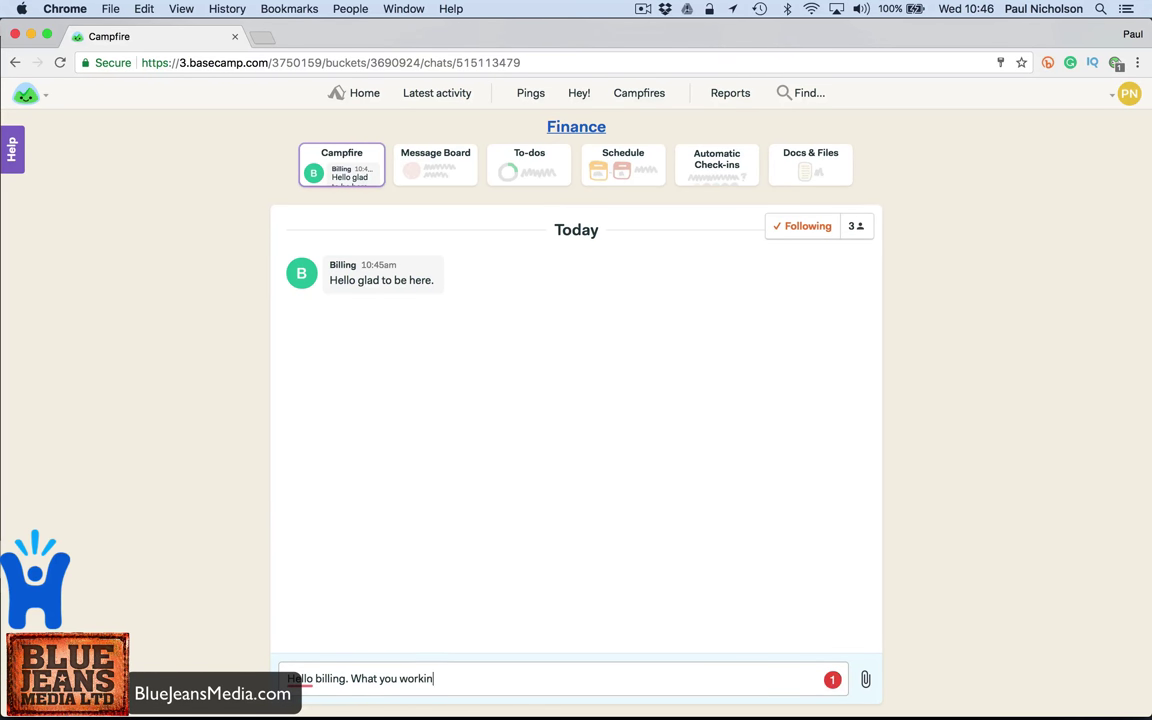
pyautogui.write('g on.')
pyautogui.press('Return')
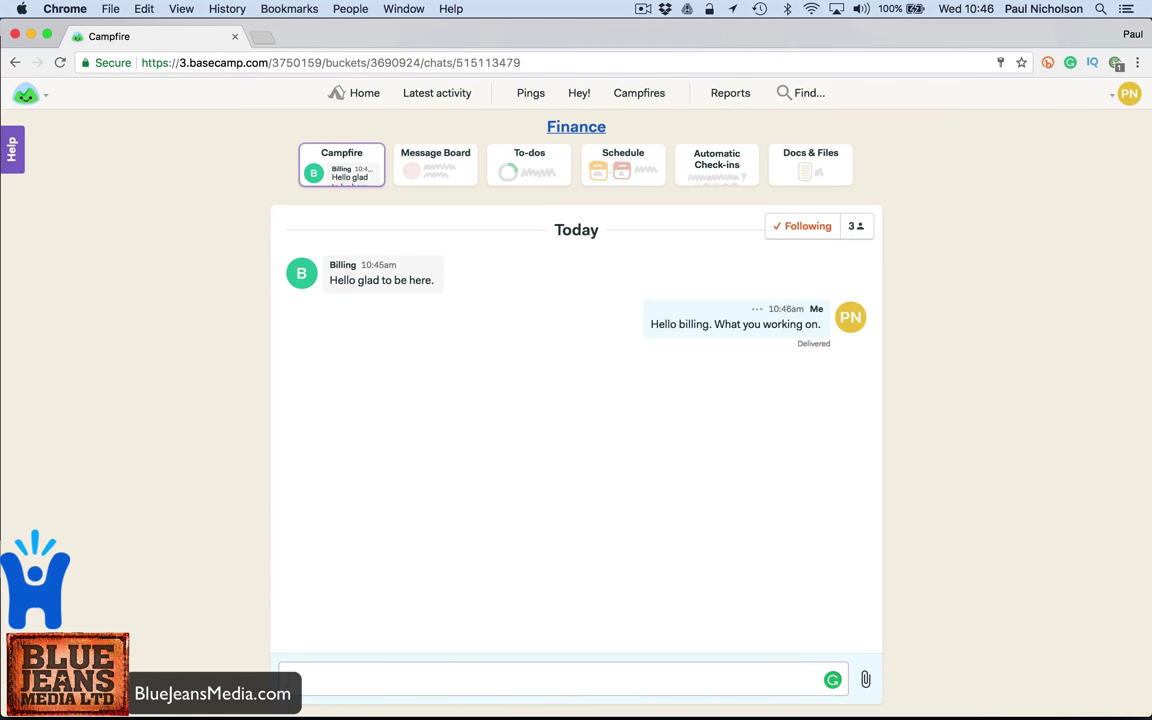
# - In Mail, read Billing's chat notification and the Finance invitation email, then go back to Chrome
pyautogui.click(694, 693)
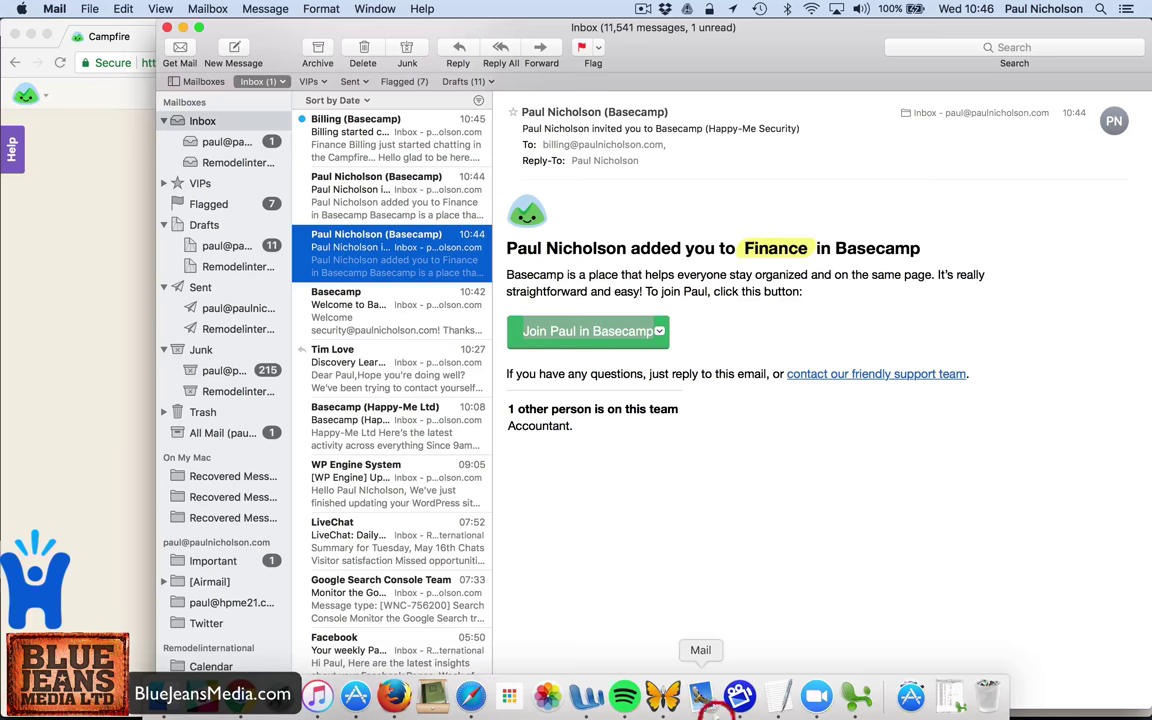
pyautogui.click(397, 130)
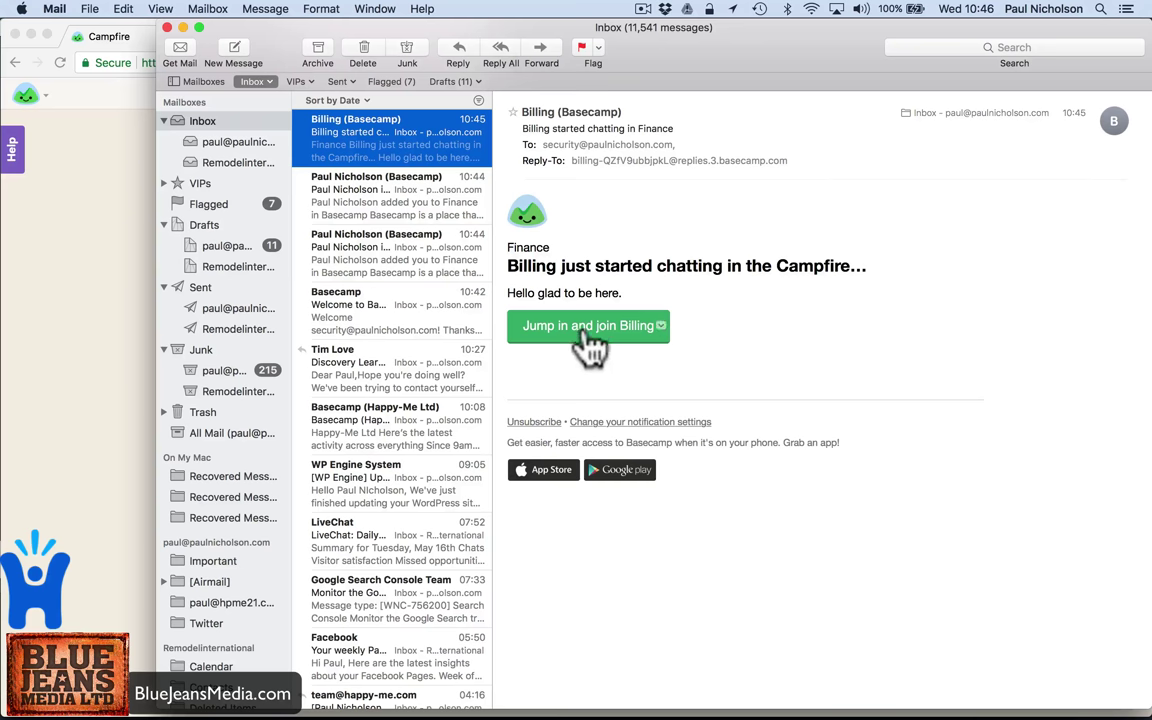
pyautogui.click(389, 183)
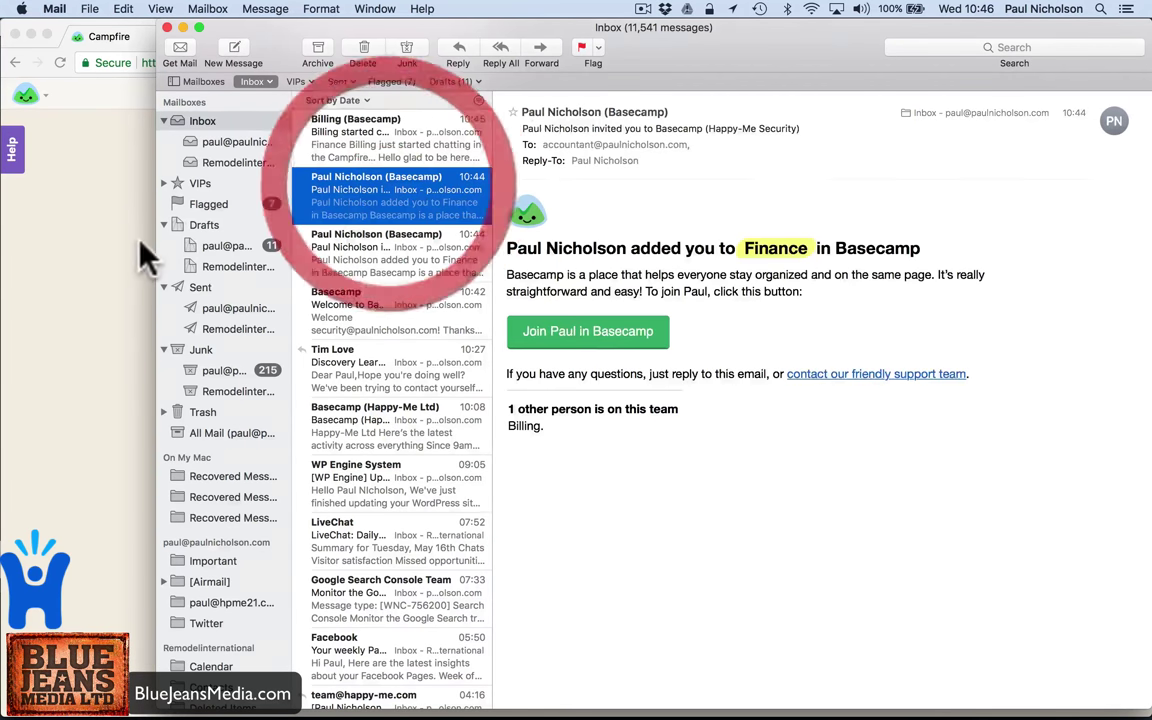
pyautogui.click(116, 244)
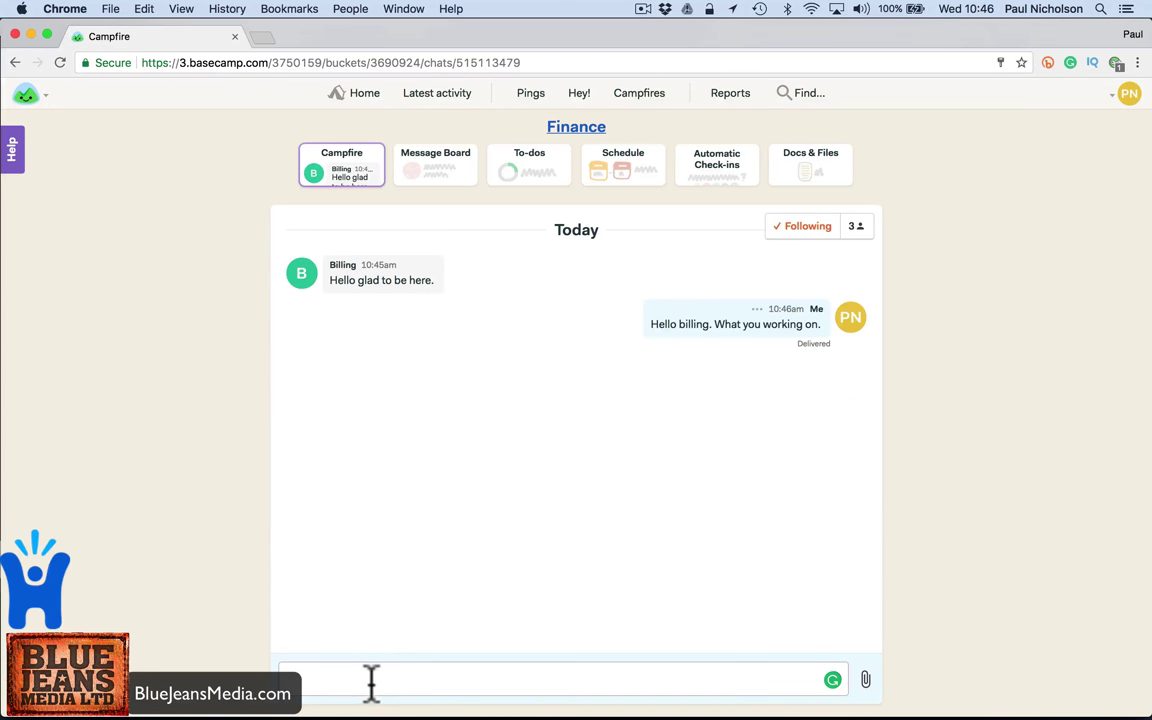
pyautogui.write('@')
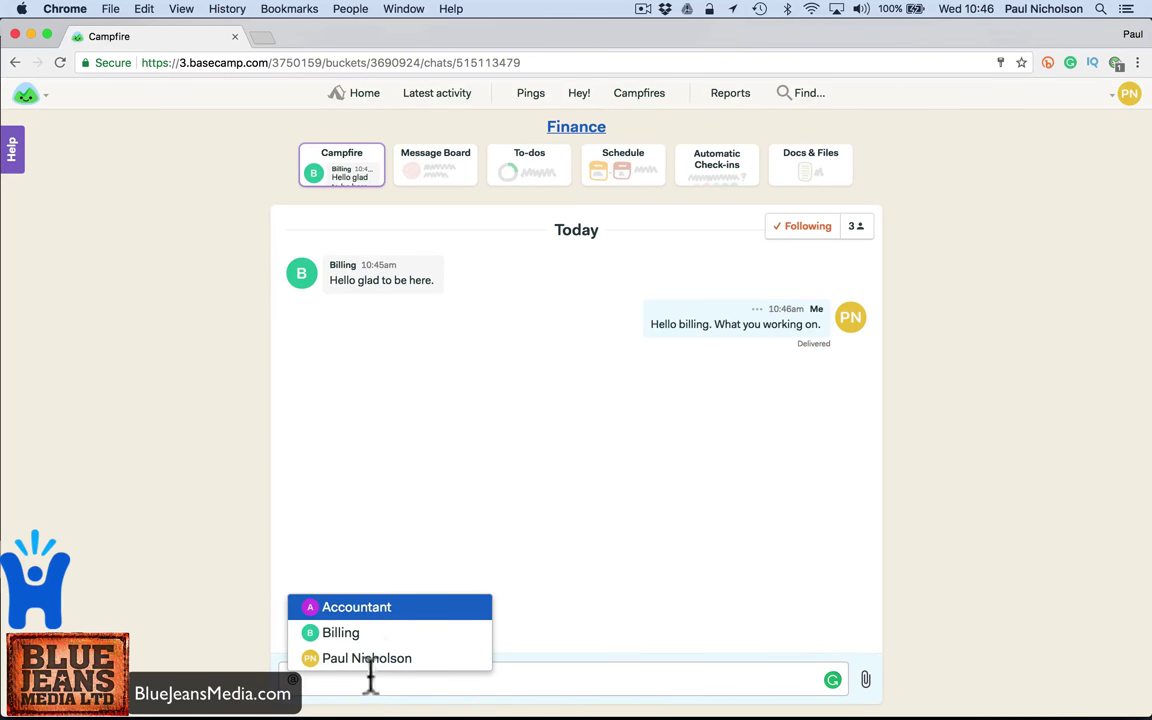
pyautogui.click(376, 632)
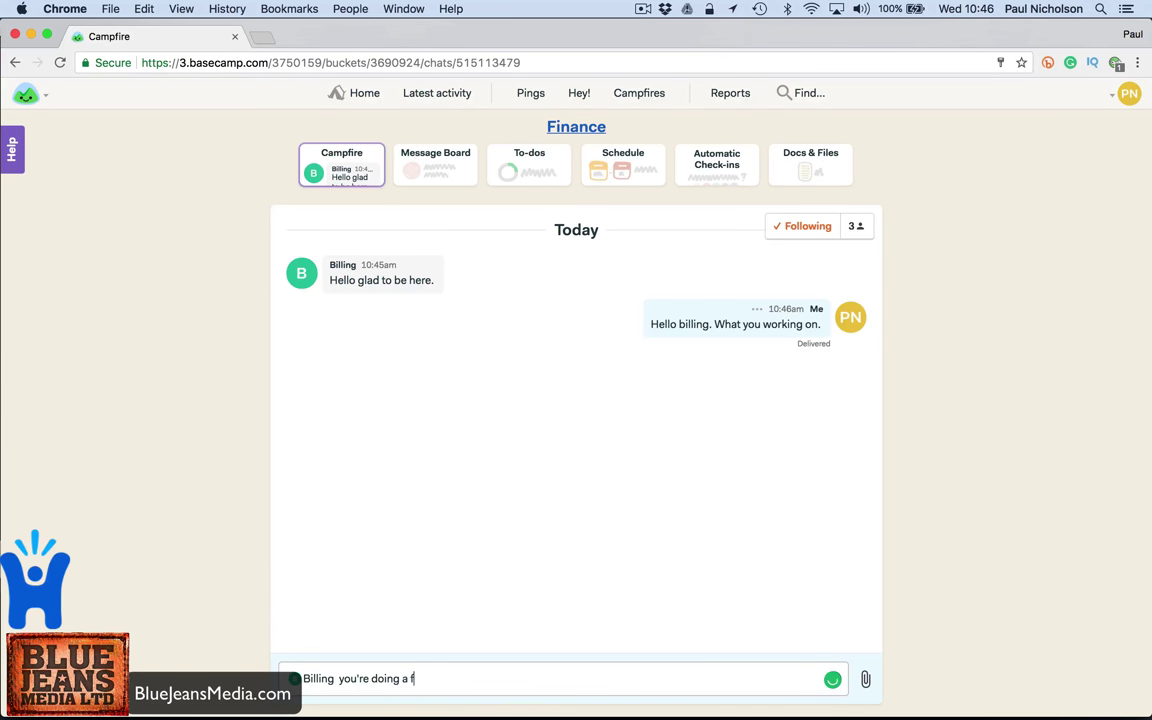
pyautogui.write("you're doing a fine job")
pyautogui.press('Return')
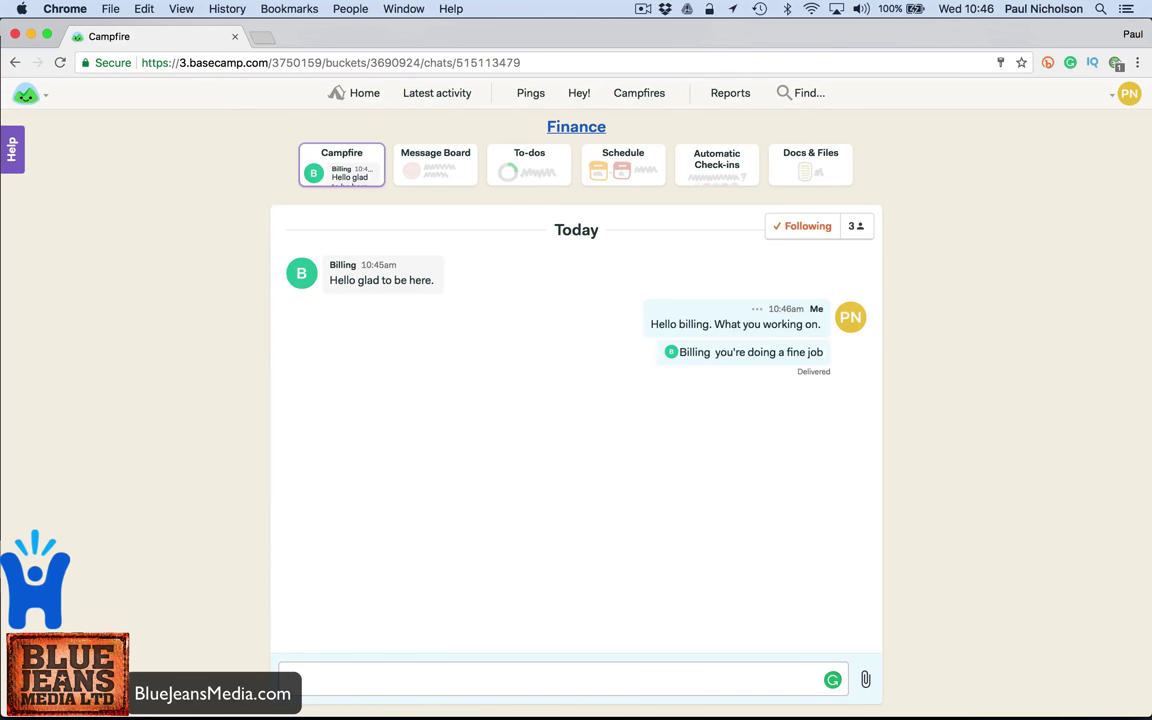
# - Open the new mention notification email in Mail
pyautogui.moveTo(432, 700)
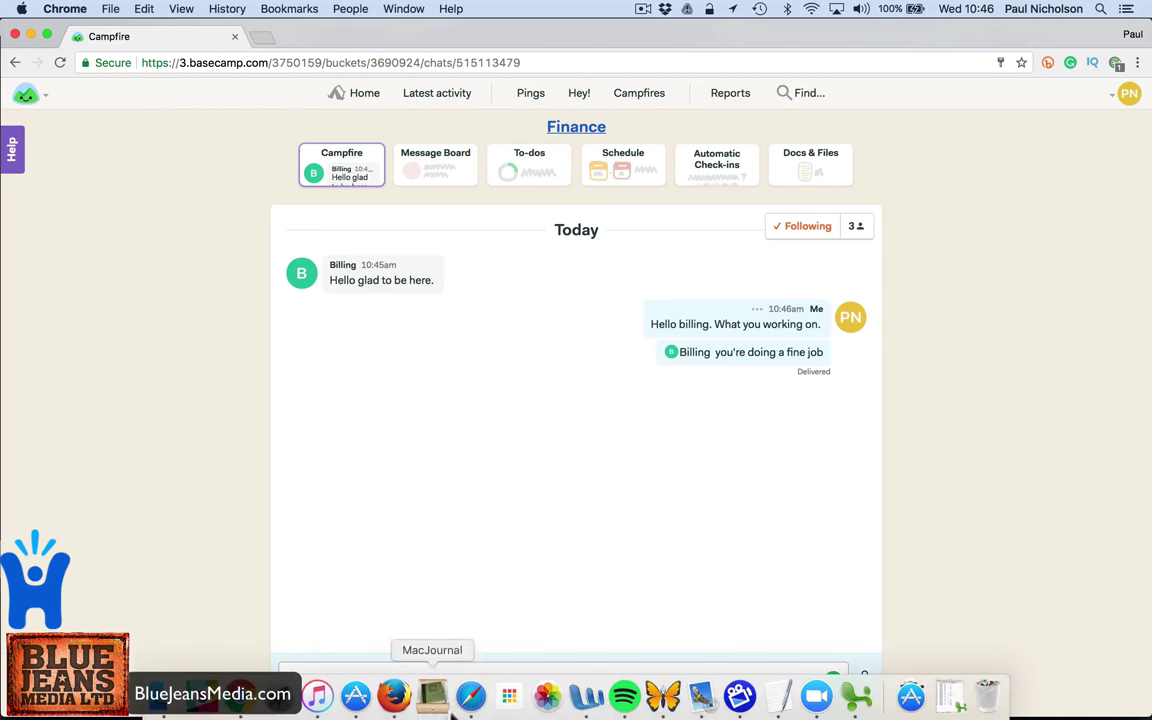
pyautogui.click(700, 697)
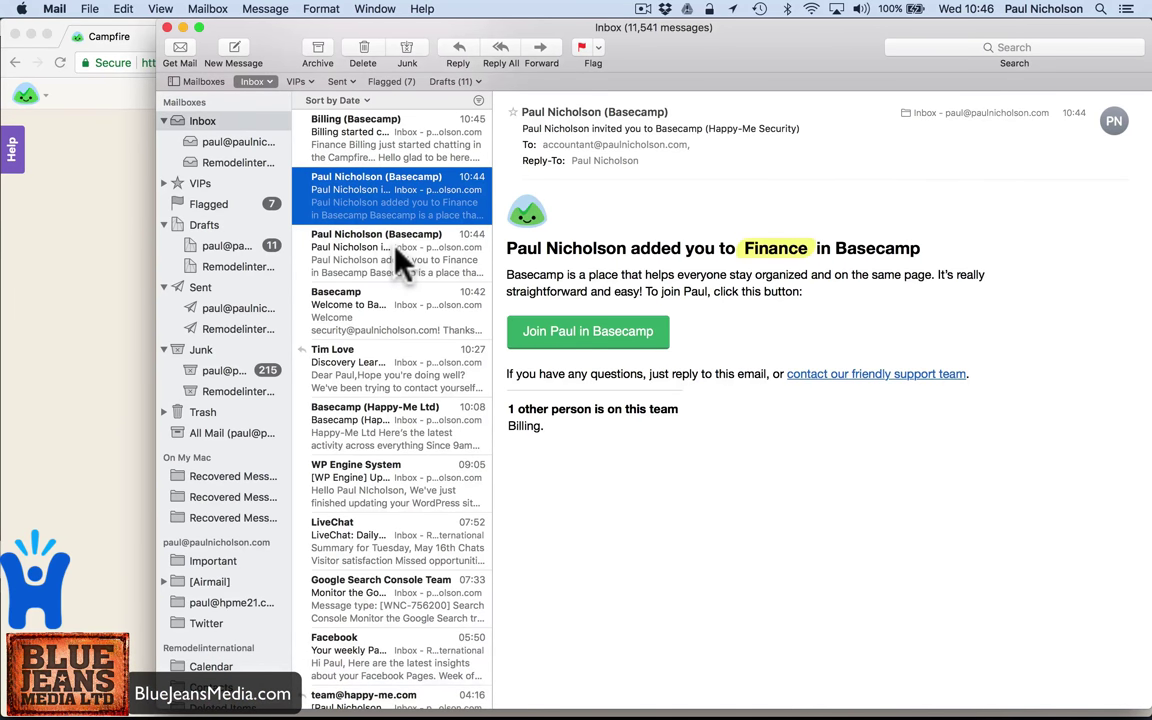
pyautogui.click(350, 156)
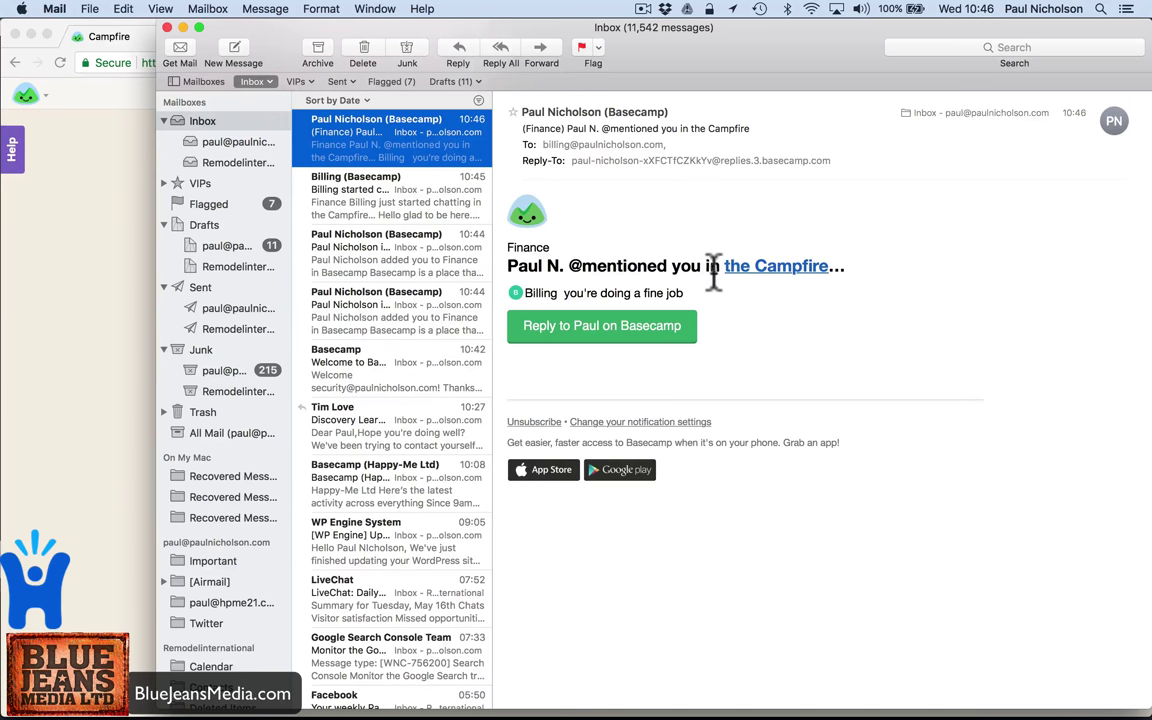
pyautogui.click(615, 326)
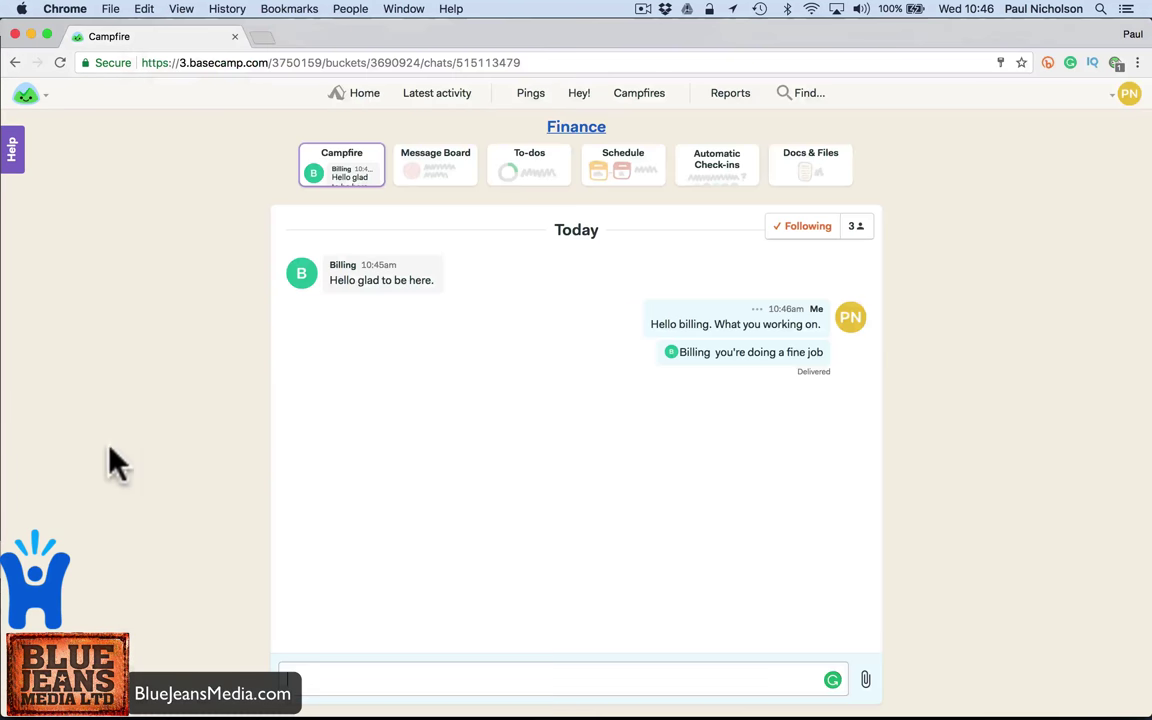
pyautogui.write('@')
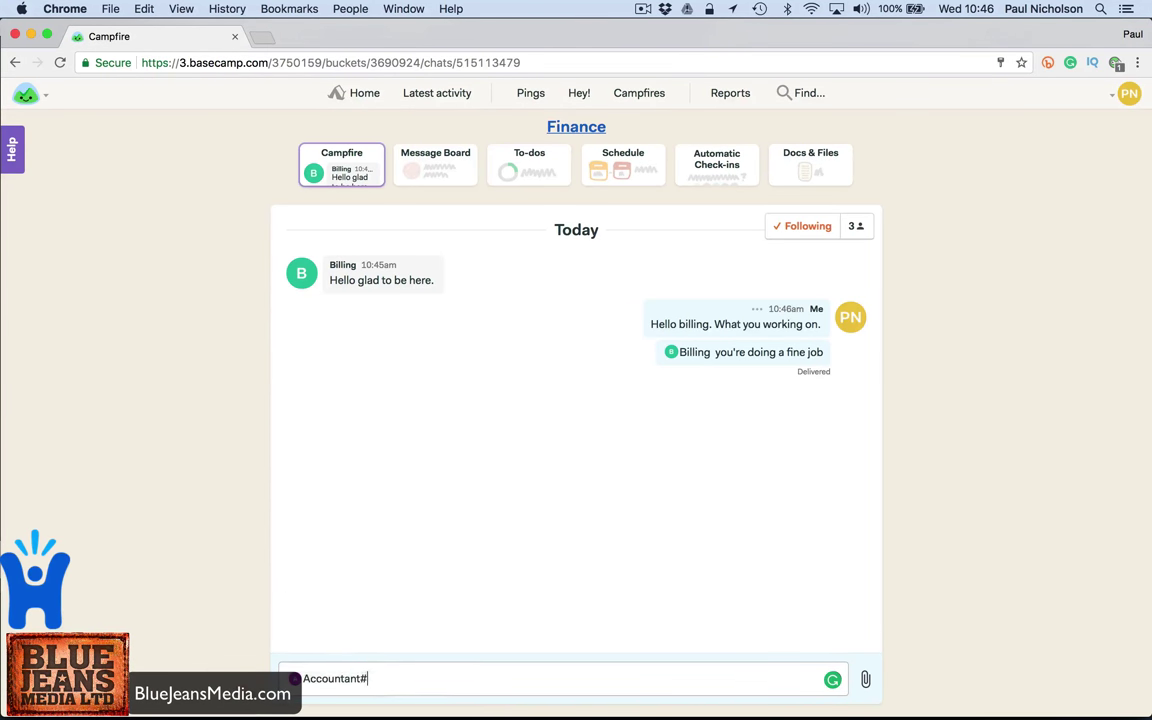
pyautogui.press('BackSpace')
pyautogui.write('@')
pyautogui.click(393, 612)
pyautogui.write('@')
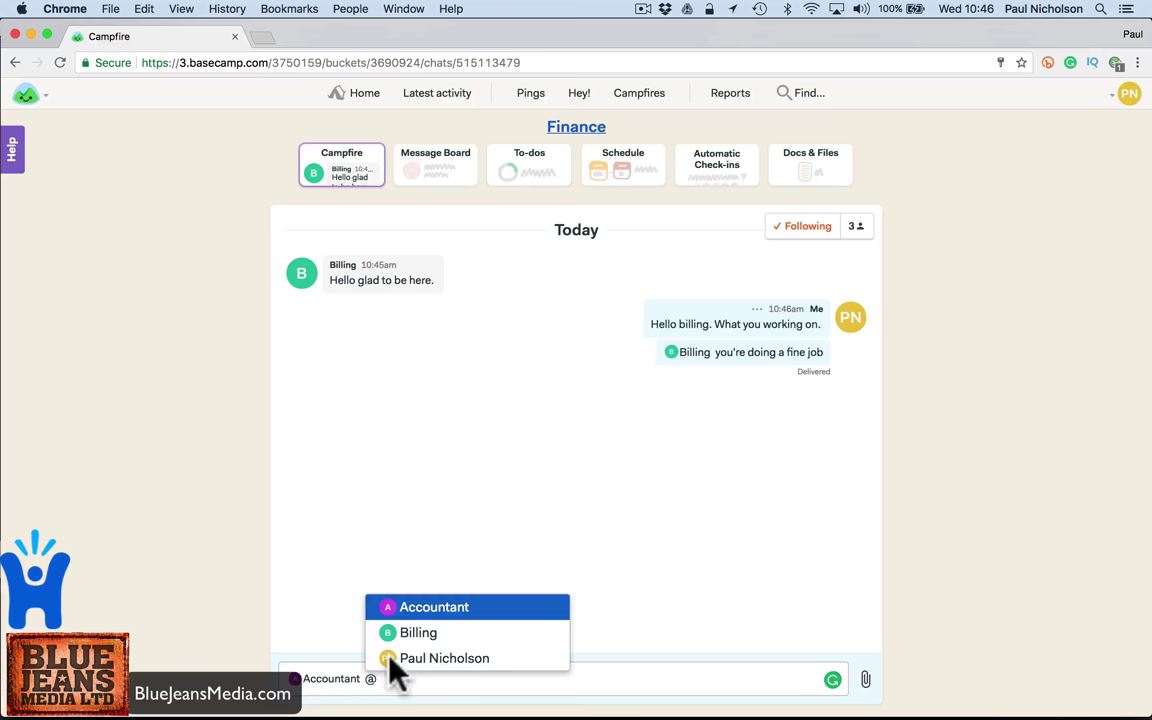
pyautogui.click(399, 634)
pyautogui.write('need to do month end billing today. Please.')
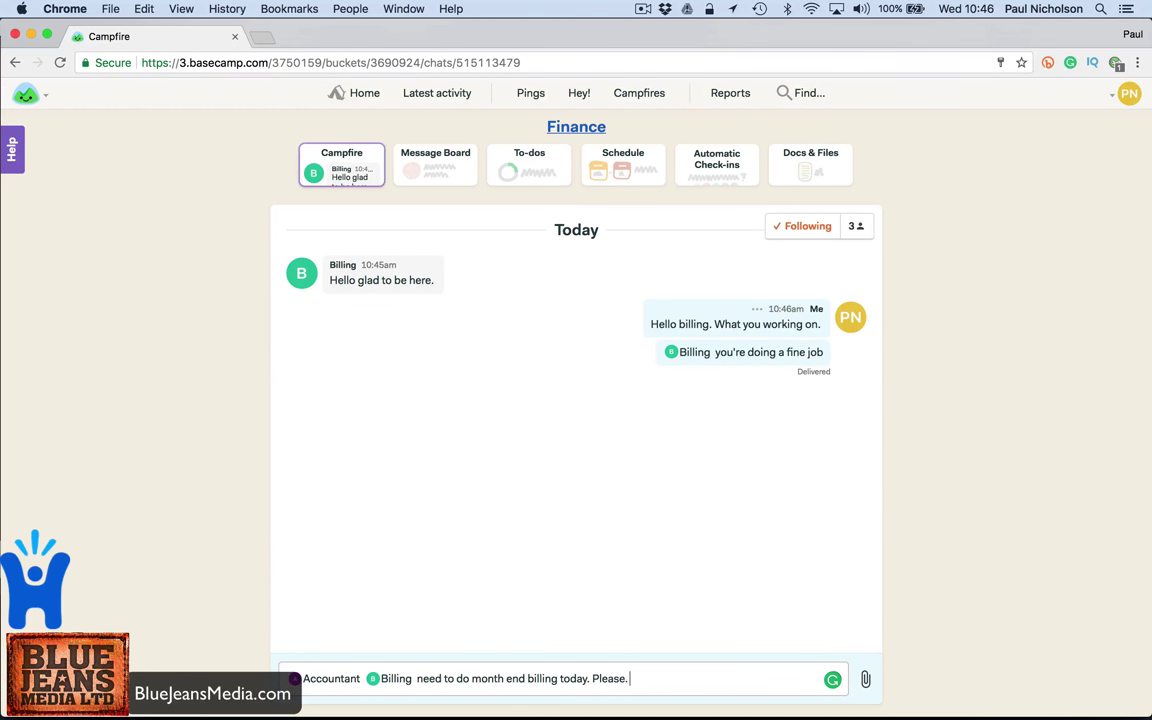
pyautogui.press('Return')
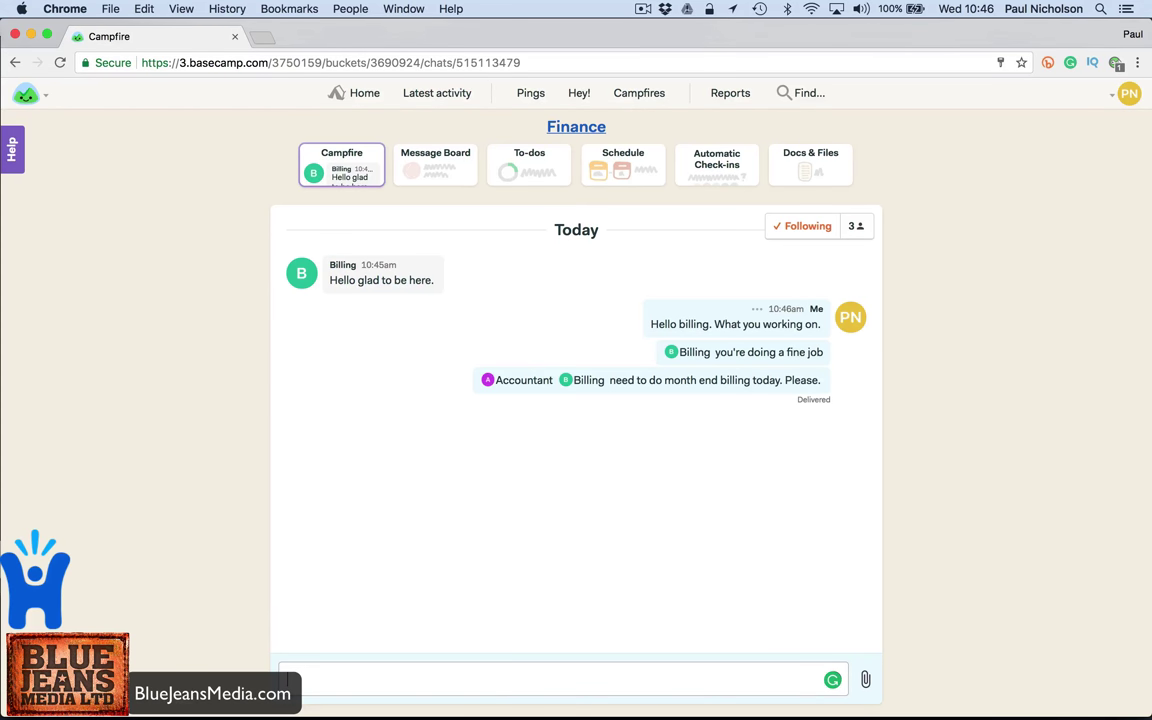
# - Open the month end billing mention email in Mail and follow it back to the Campfire
pyautogui.click(697, 700)
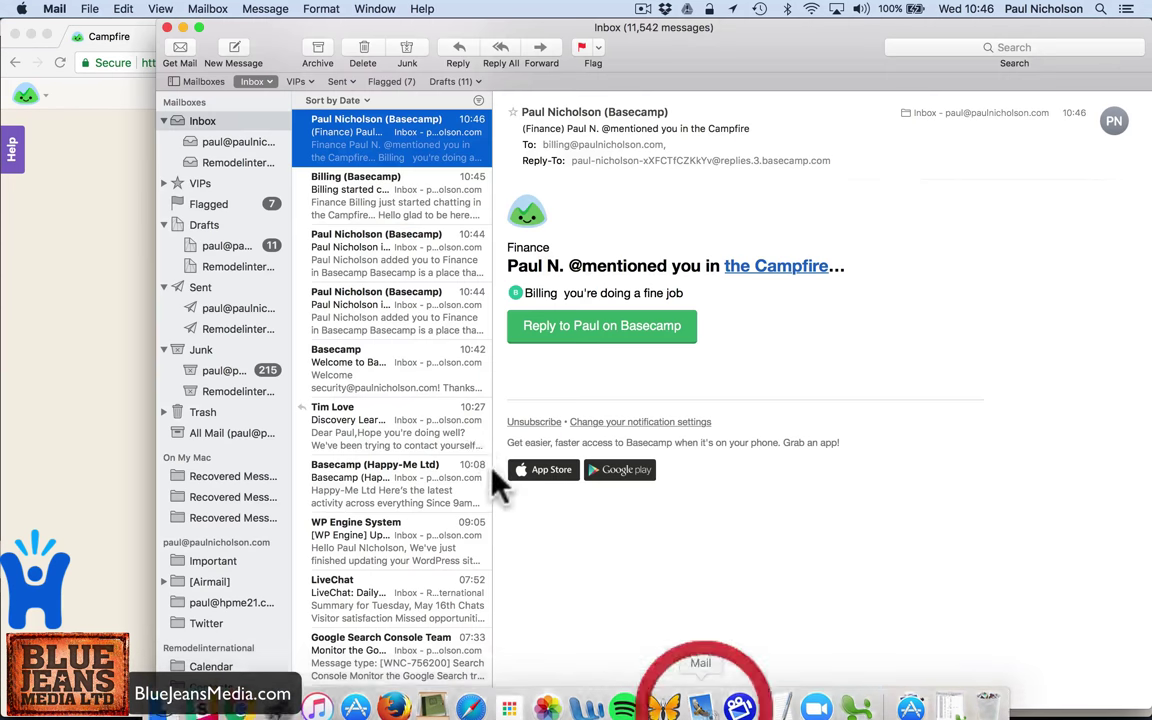
pyautogui.click(373, 147)
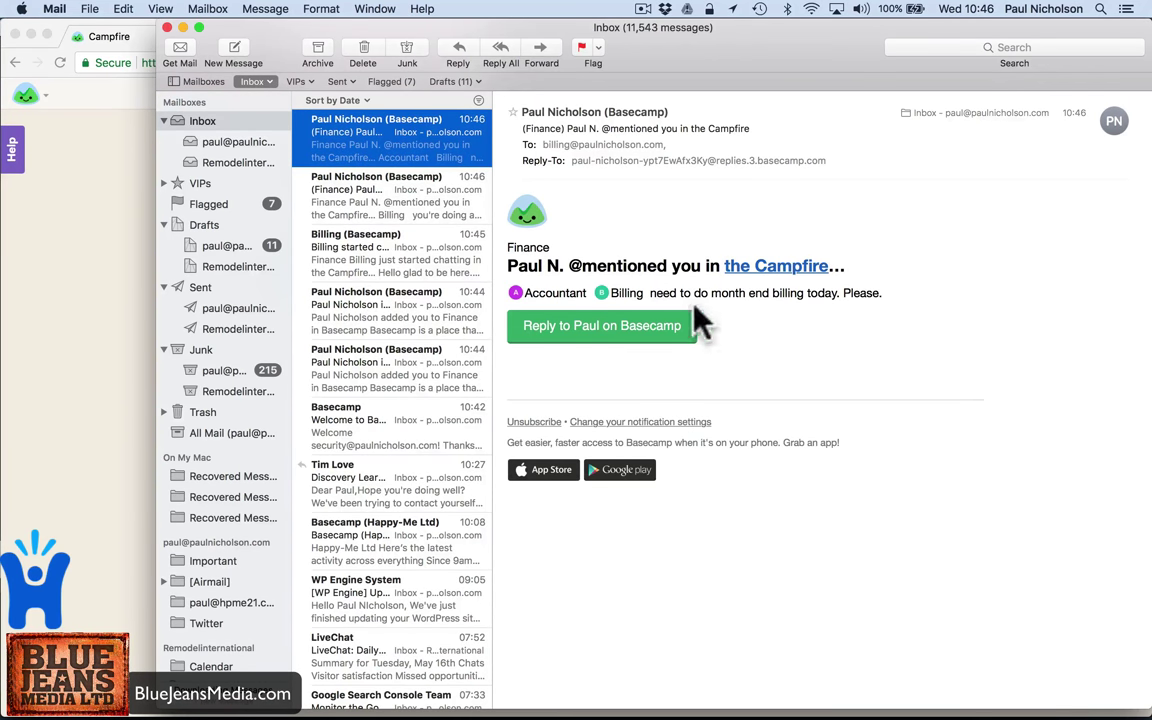
pyautogui.click(617, 330)
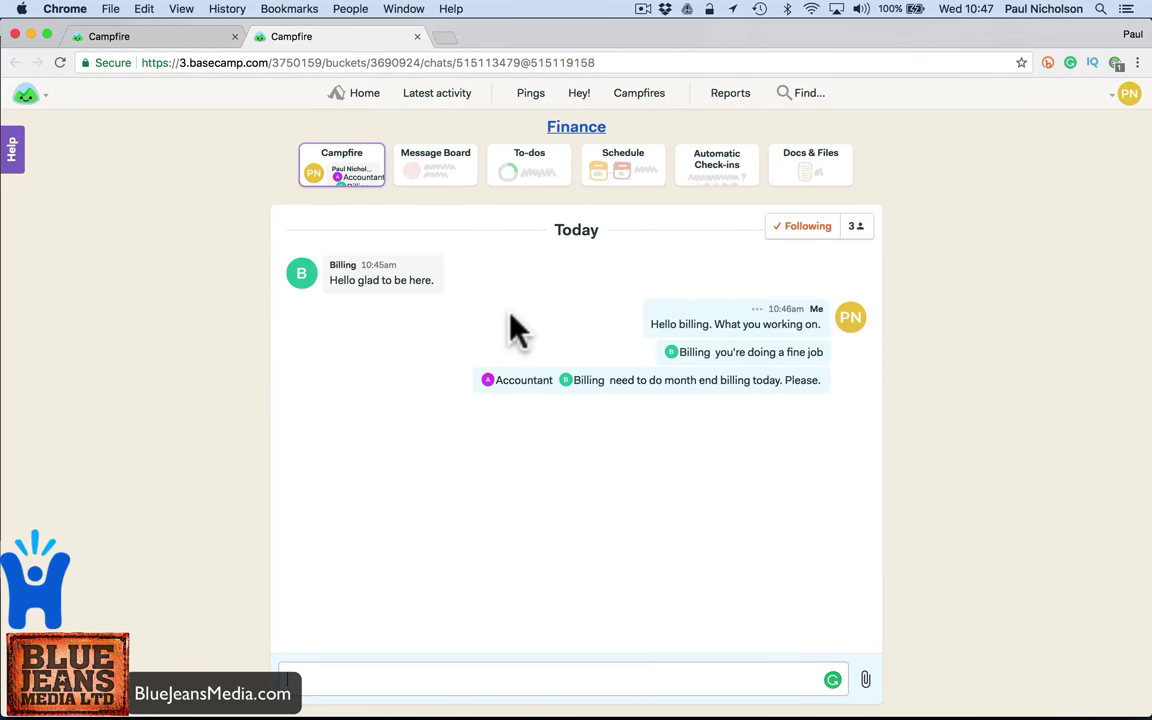
# - Start a new Message Board post titled '<client name> Invoice Not Paid'
pyautogui.click(442, 172)
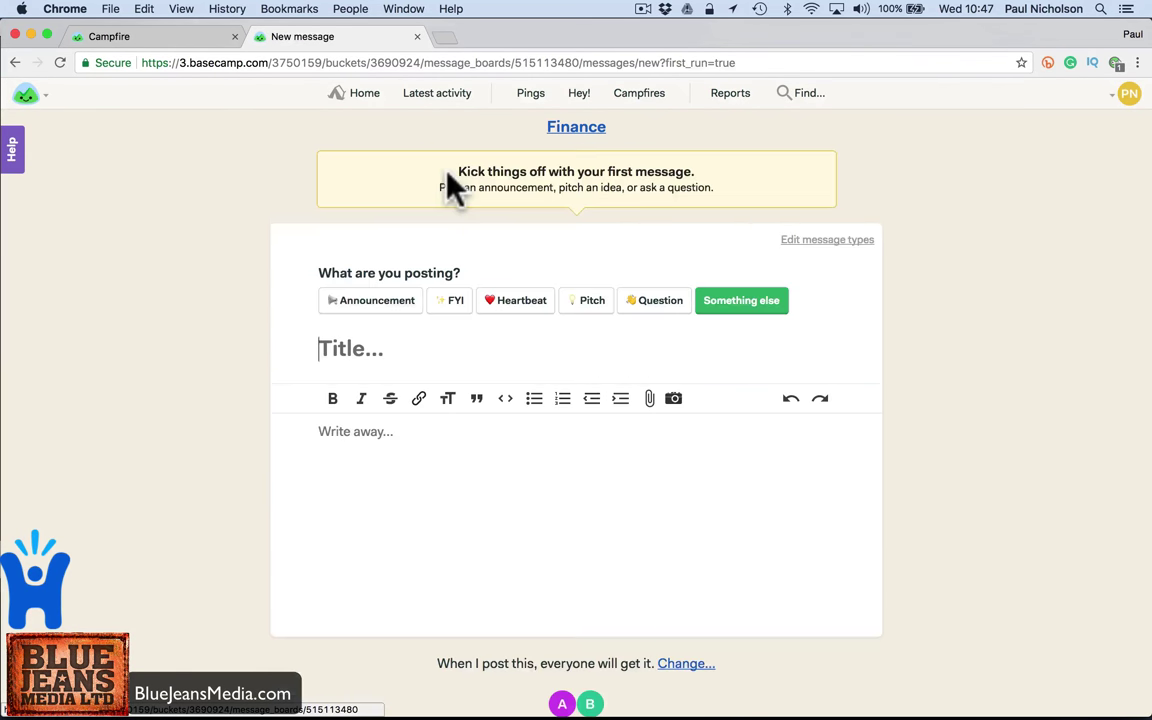
pyautogui.click(417, 352)
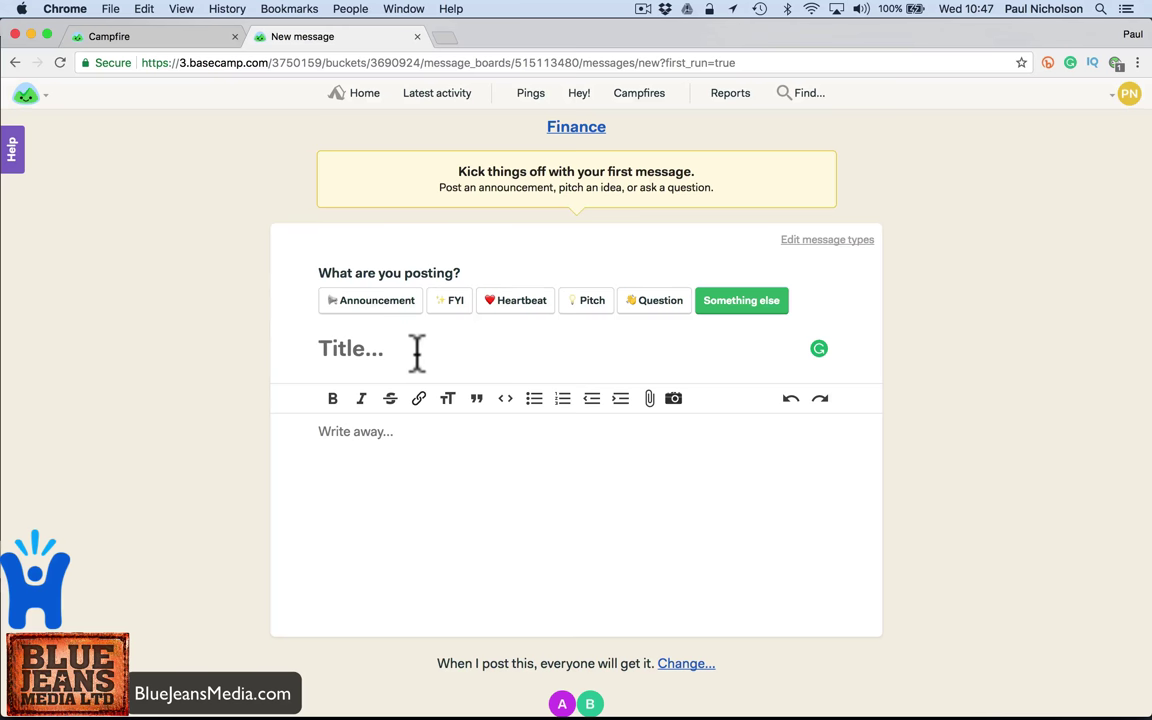
pyautogui.write('John Sme')
pyautogui.press('BackSpace')
pyautogui.write('ith ')
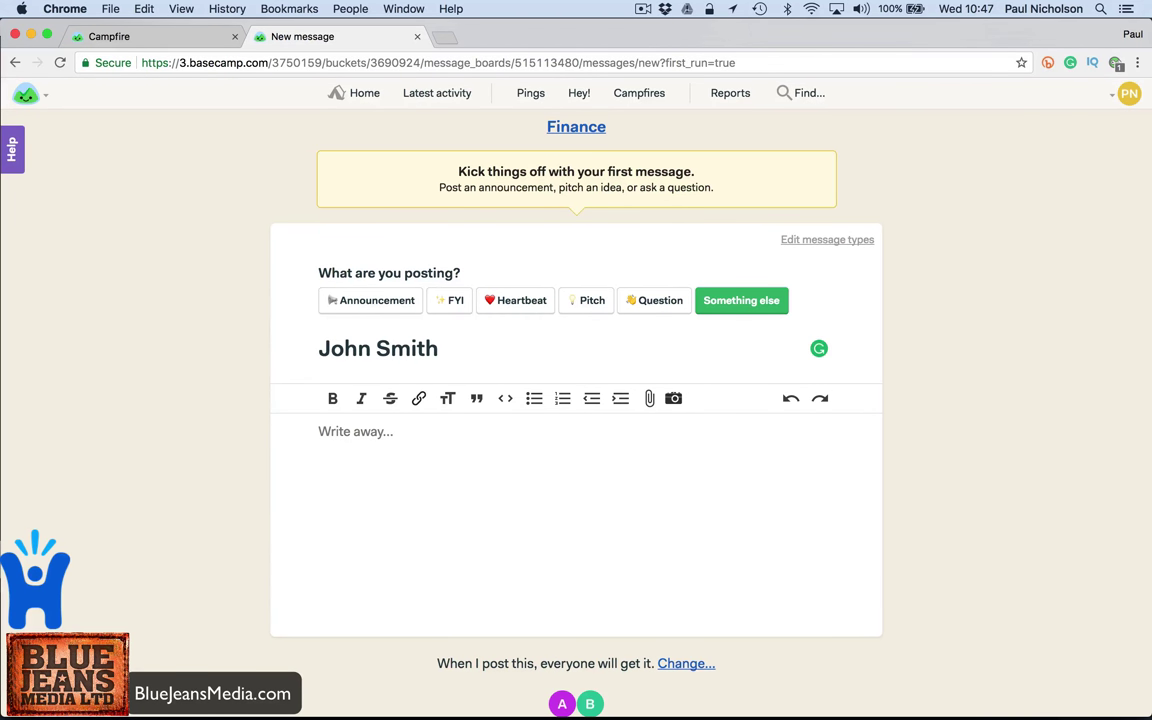
pyautogui.write('Invoice Not P')
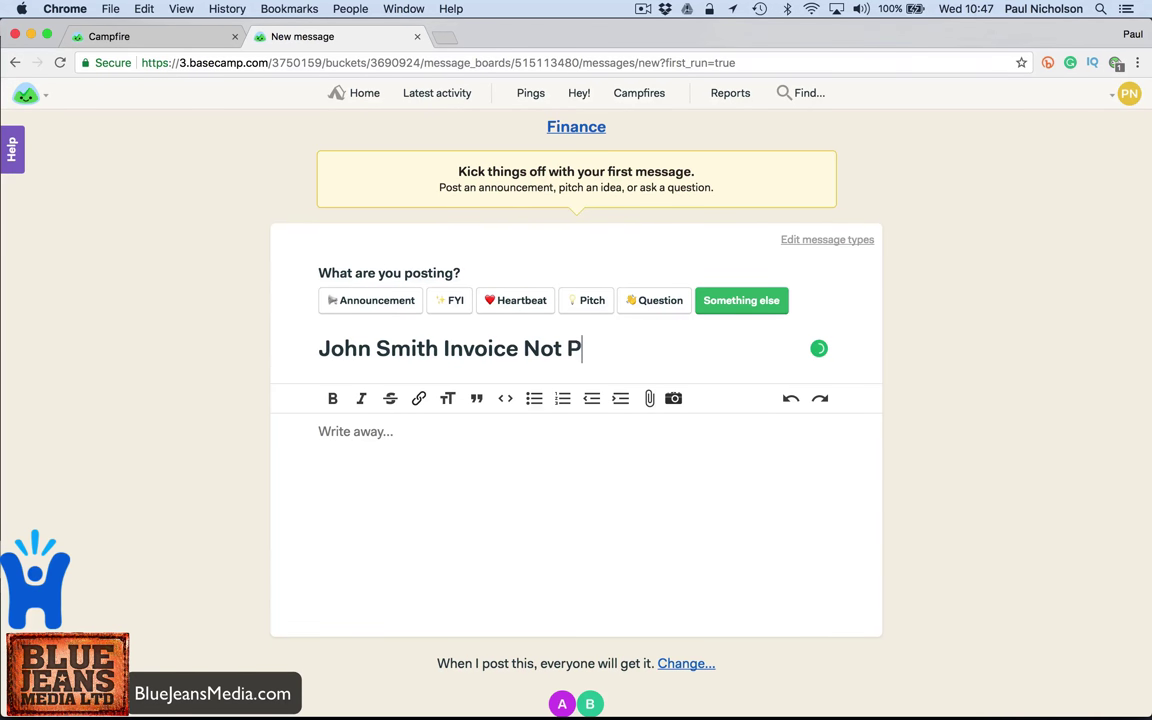
pyautogui.write('aid')
pyautogui.press('Tab')
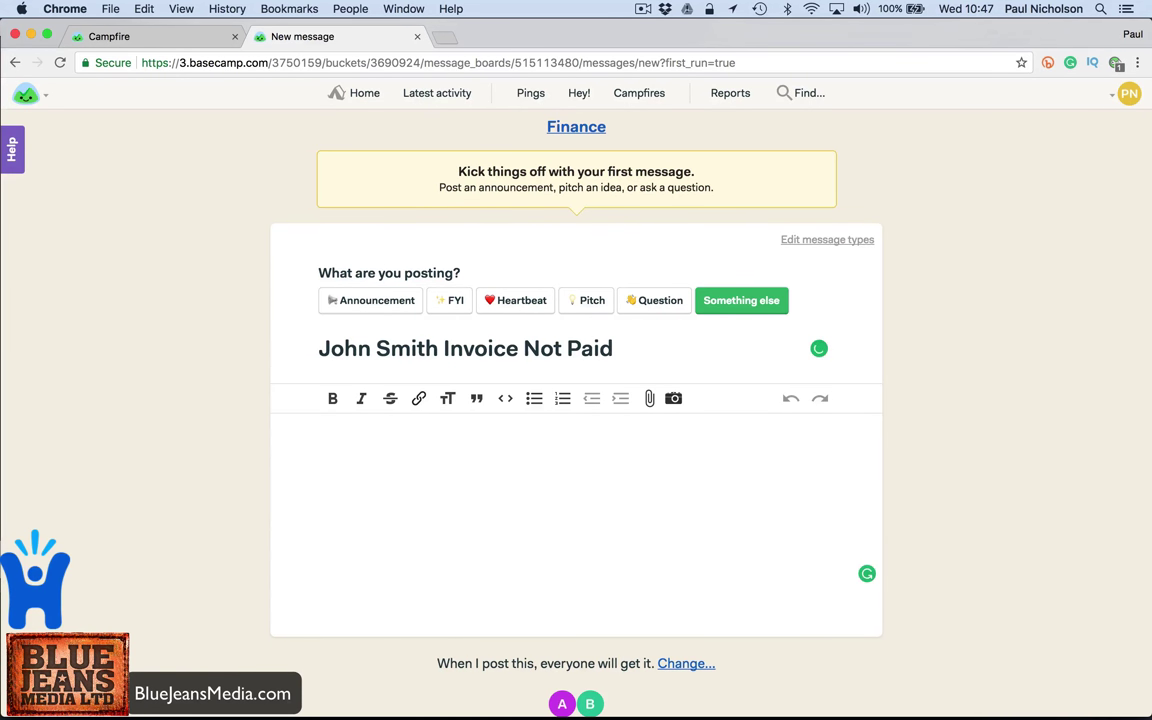
# - Write the body saying the client owes £2,000 and needs follow-up, then post it
pyautogui.write('John smith')
pyautogui.press('BackSpace')
pyautogui.press('BackSpace')
pyautogui.press('BackSpace')
pyautogui.press('BackSpace')
pyautogui.press('BackSpace')
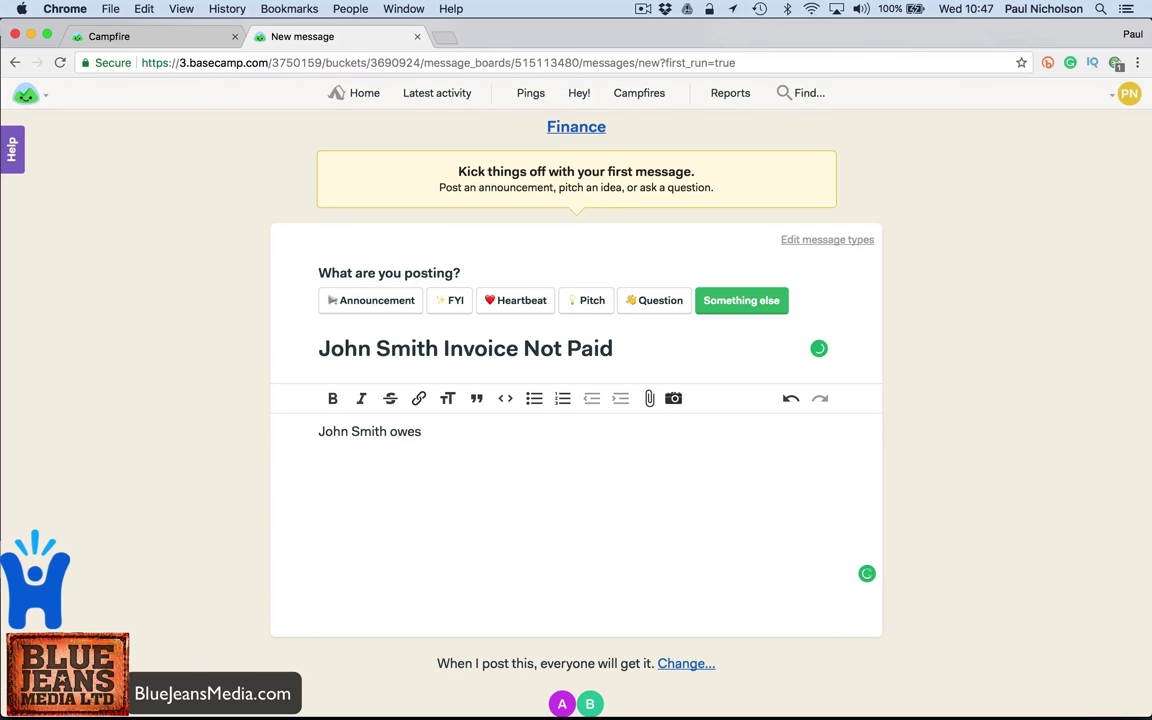
pyautogui.write('Smith owes £2,000 need to follow up he')
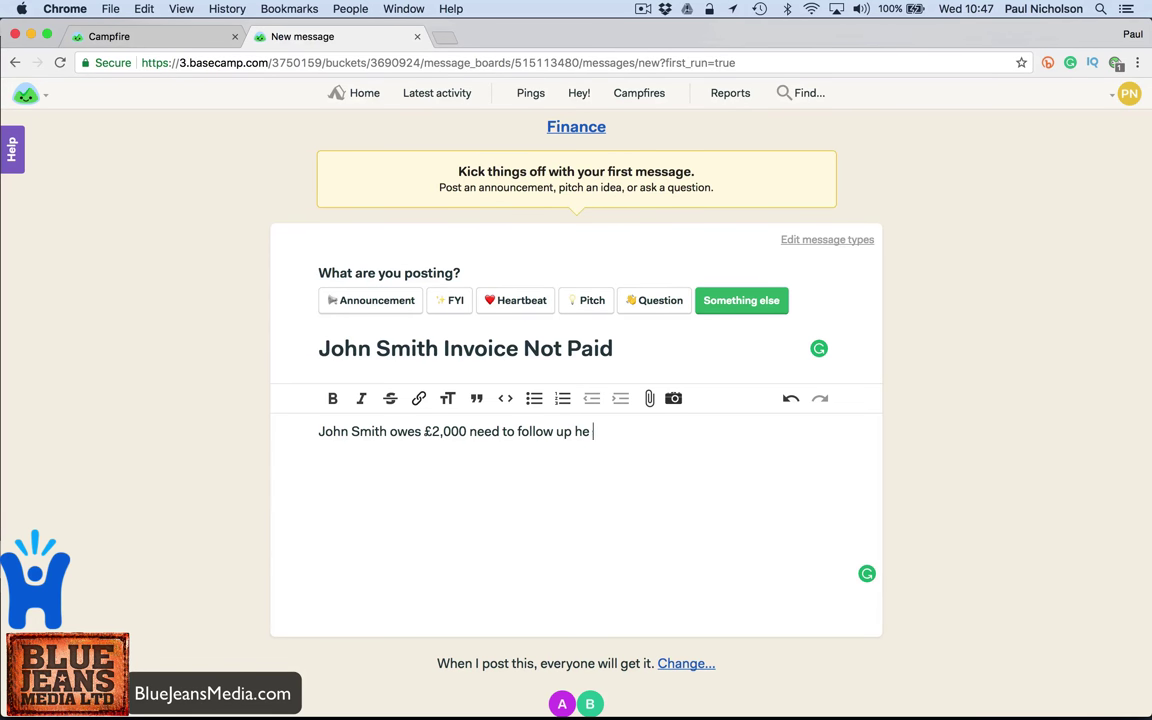
pyautogui.write('stions.')
pyautogui.scroll(-2, 490, 415)
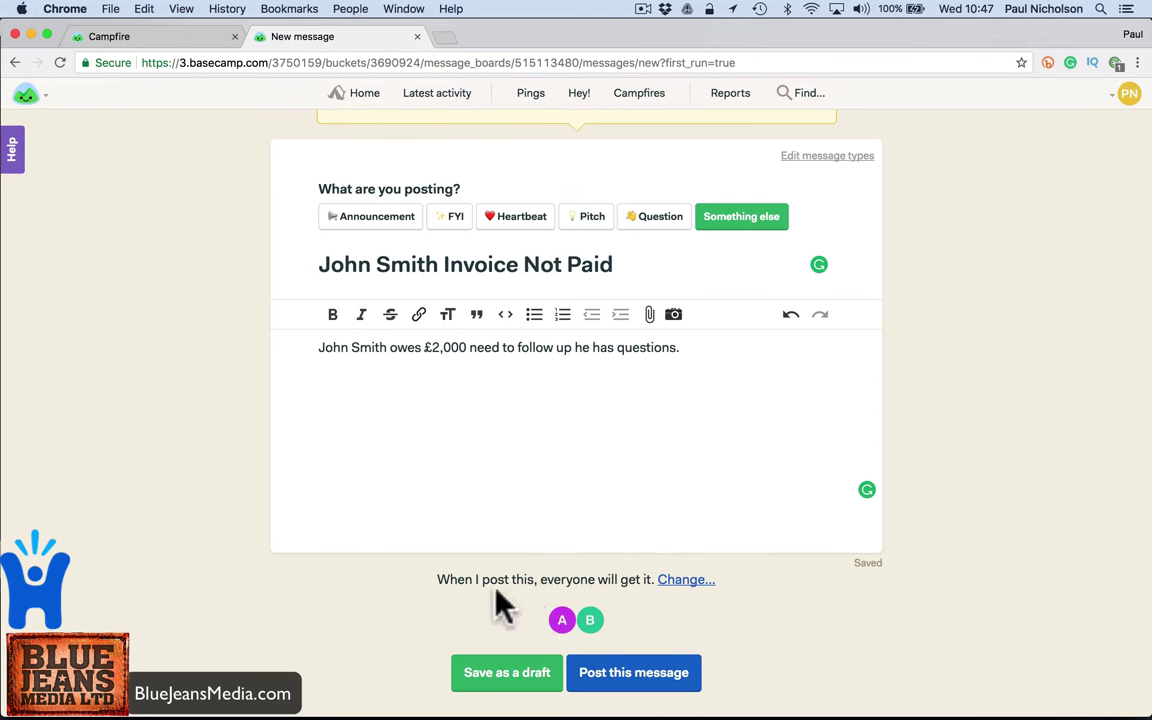
pyautogui.click(652, 667)
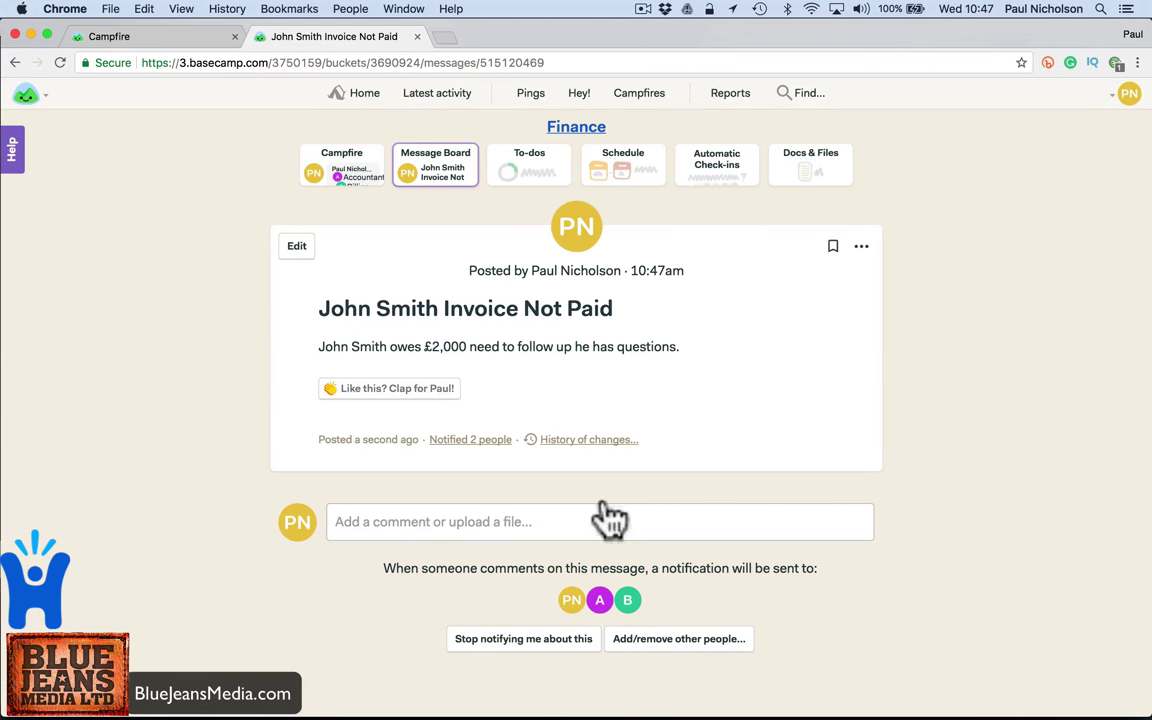
# - From the Safari session, open the unpaid-invoice message and comment 'Cool I'll follow up.'
pyautogui.moveTo(509, 712)
pyautogui.click(471, 695)
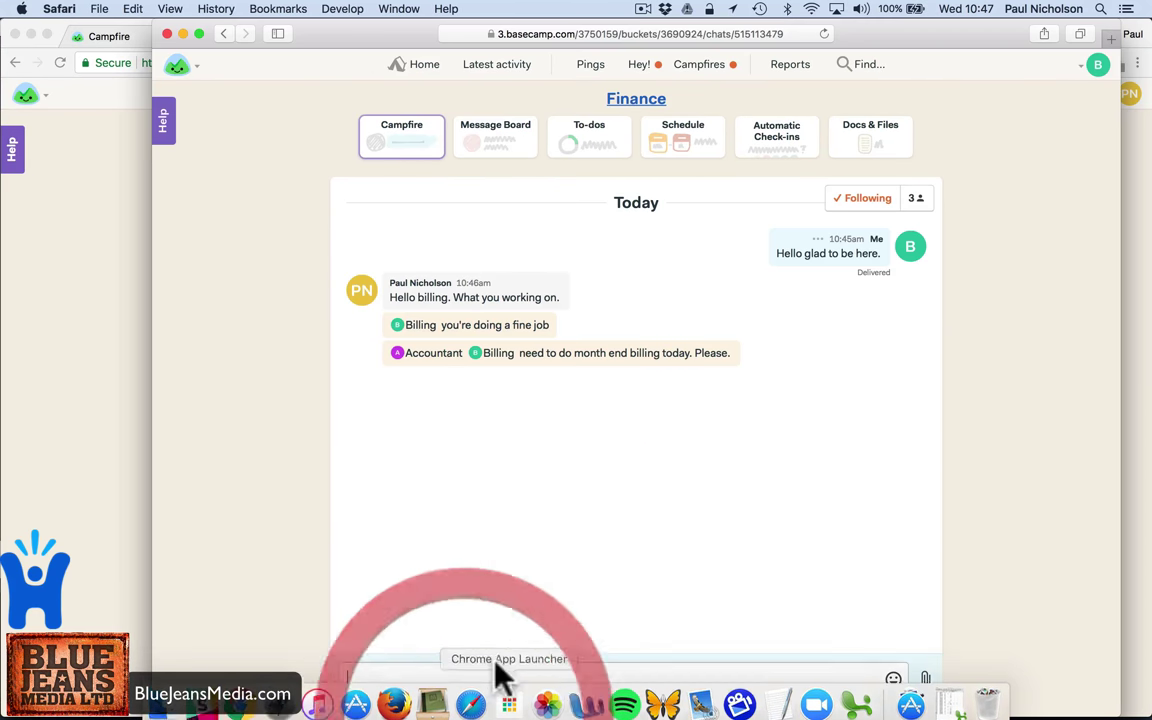
pyautogui.click(639, 64)
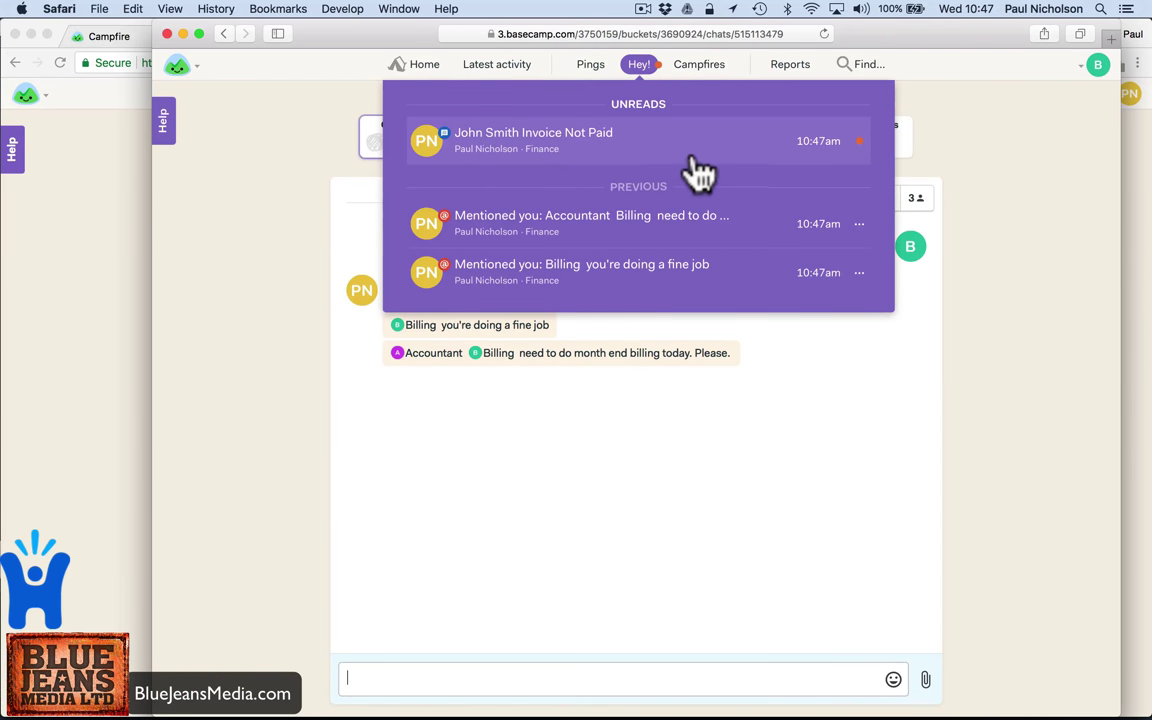
pyautogui.click(622, 152)
pyautogui.click(494, 497)
pyautogui.write('Cool ')
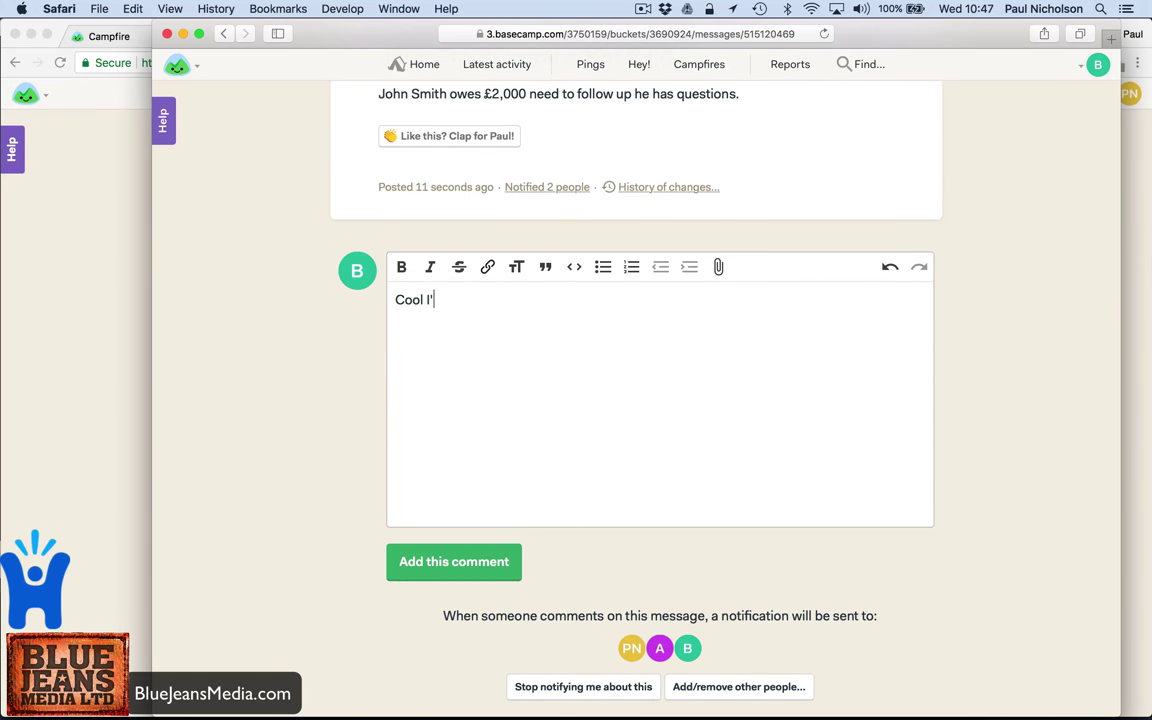
pyautogui.write("I'll gfo")
pyautogui.write('up.')
pyautogui.click(462, 567)
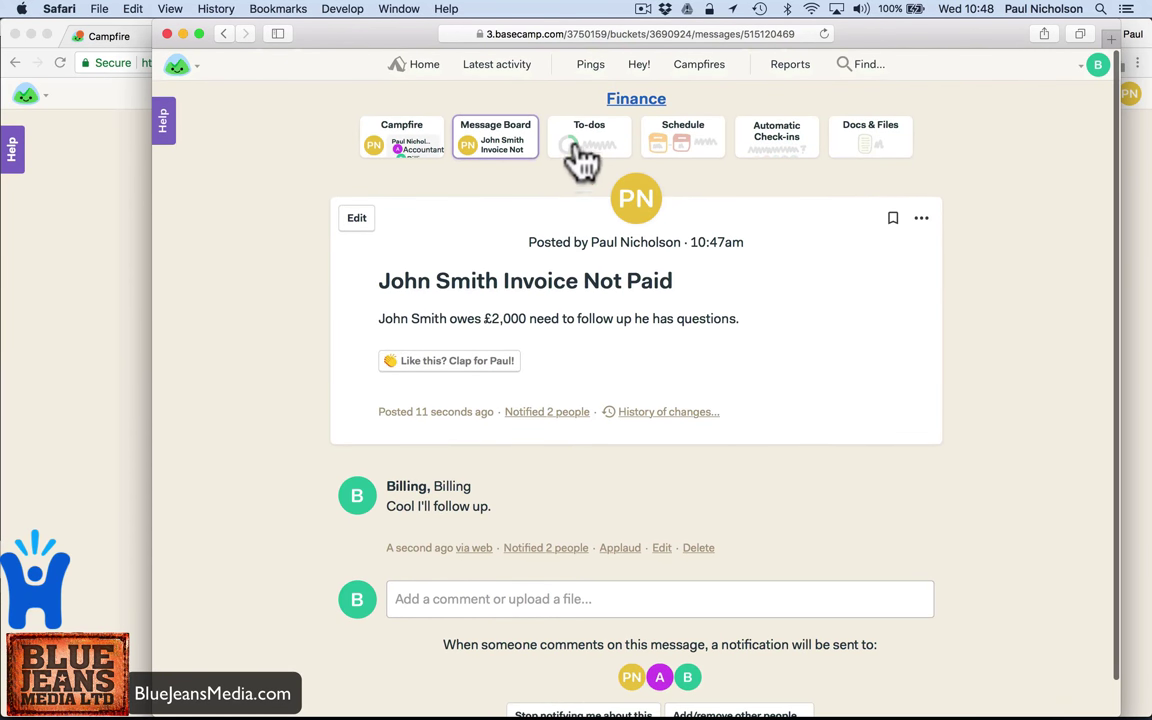
# - Create a to-do list named 'Billing Follow Up with' the client
pyautogui.click(578, 135)
pyautogui.click(522, 311)
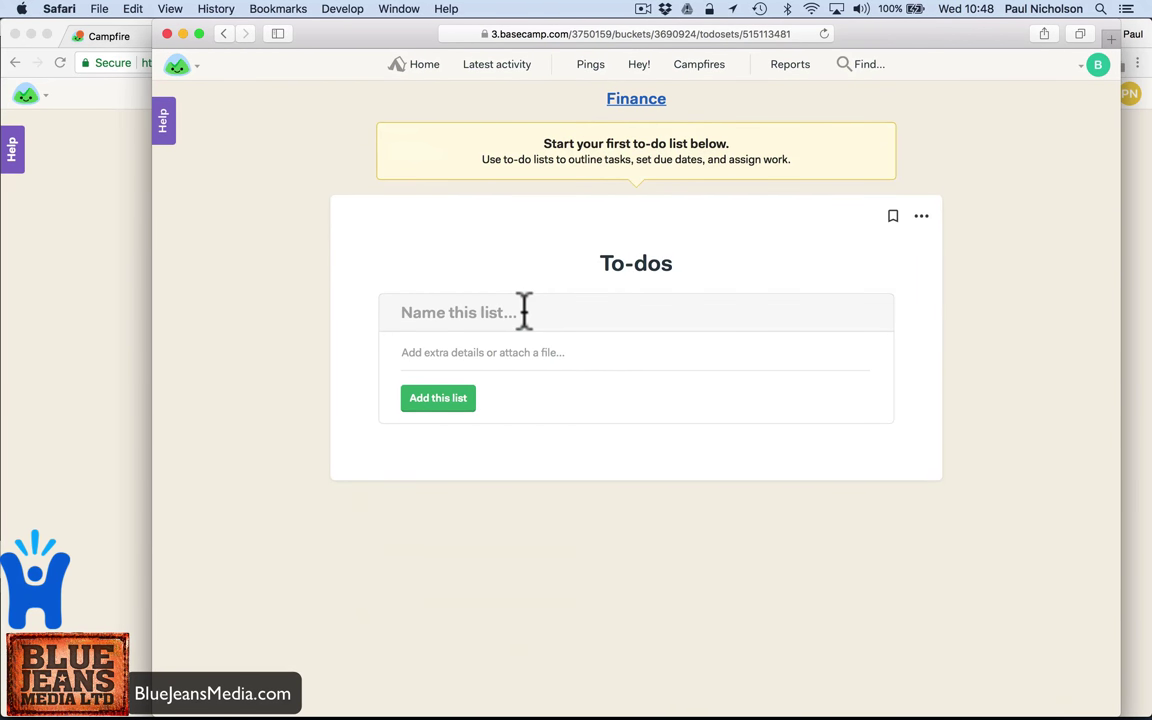
pyautogui.write('Billing Follow')
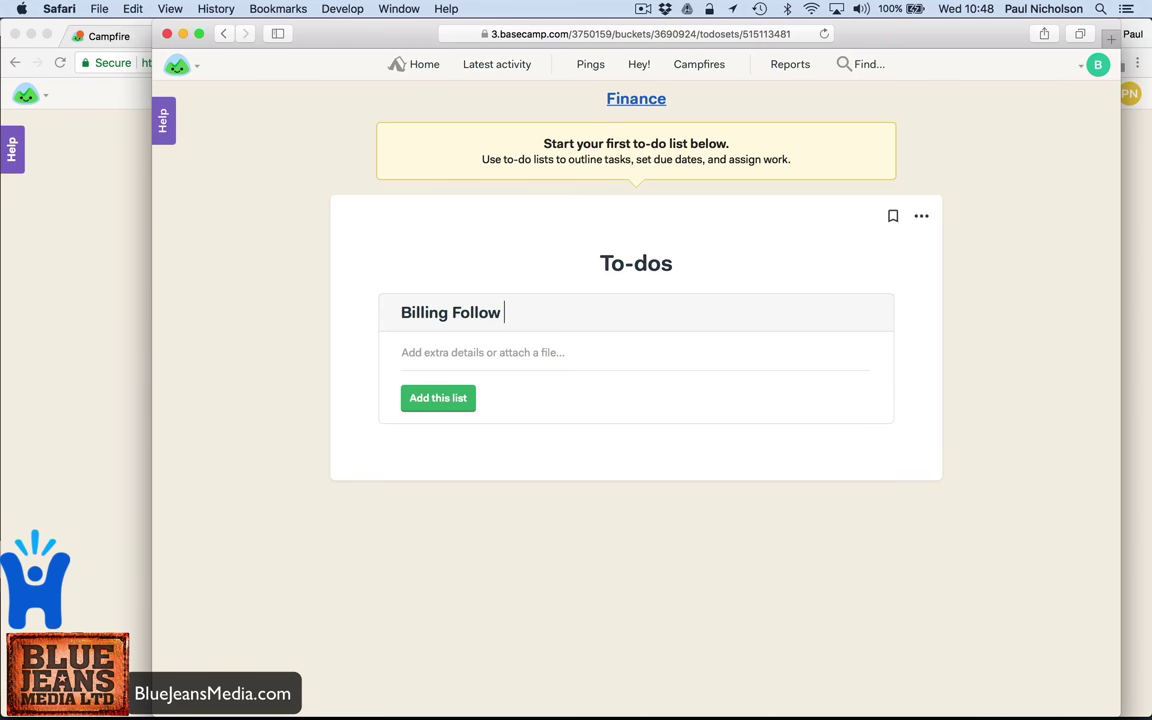
pyautogui.write(' Up with John Smith')
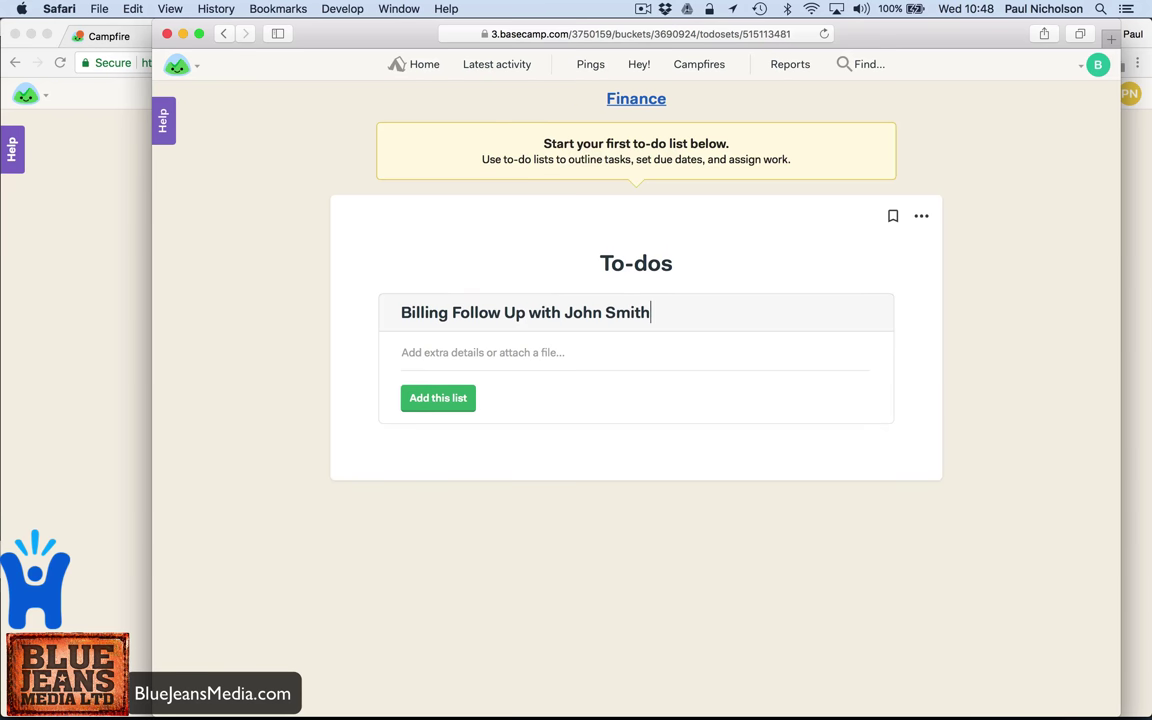
pyautogui.click(424, 400)
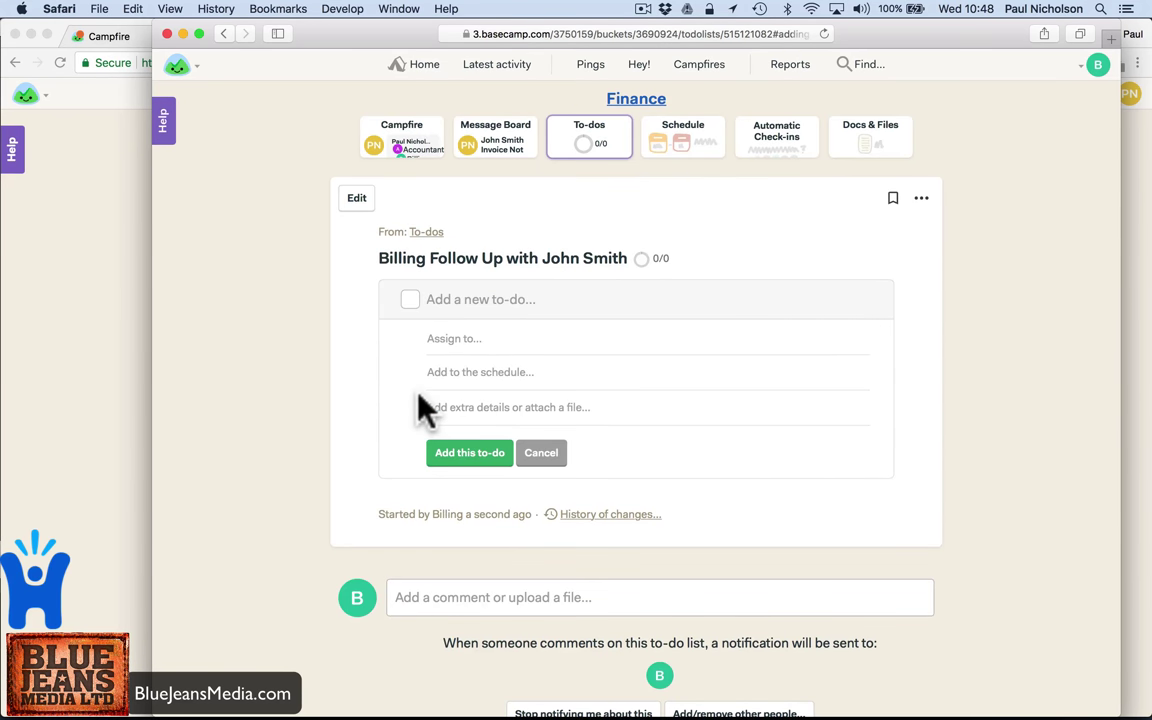
# - Add the to-do 'Make Payment' assigned to Billing
pyautogui.click(433, 300)
pyautogui.write('Make Payment')
pyautogui.click(420, 305)
pyautogui.click(446, 336)
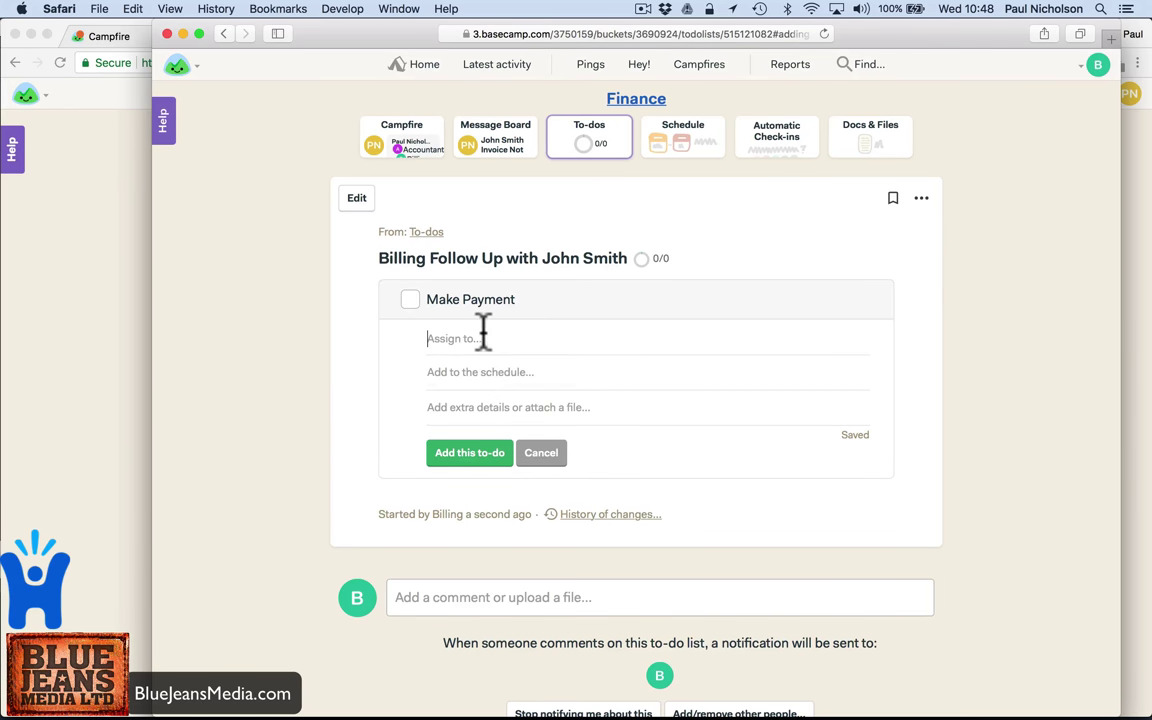
pyautogui.write('bi')
pyautogui.click(482, 364)
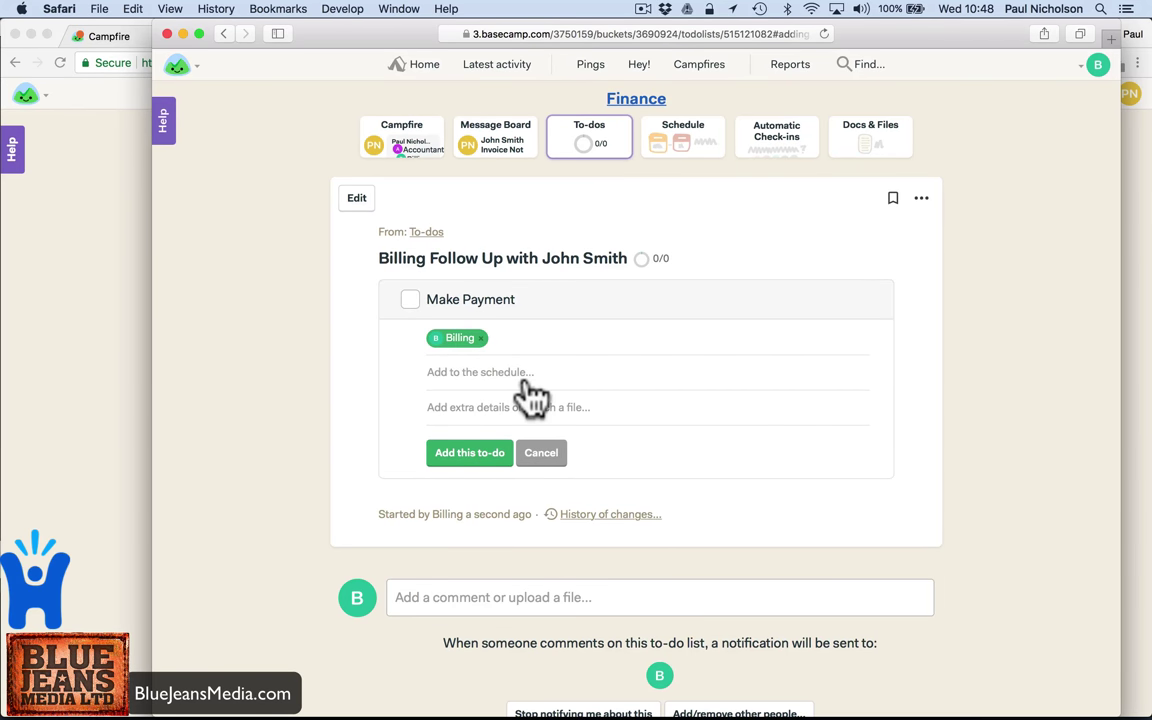
pyautogui.click(468, 458)
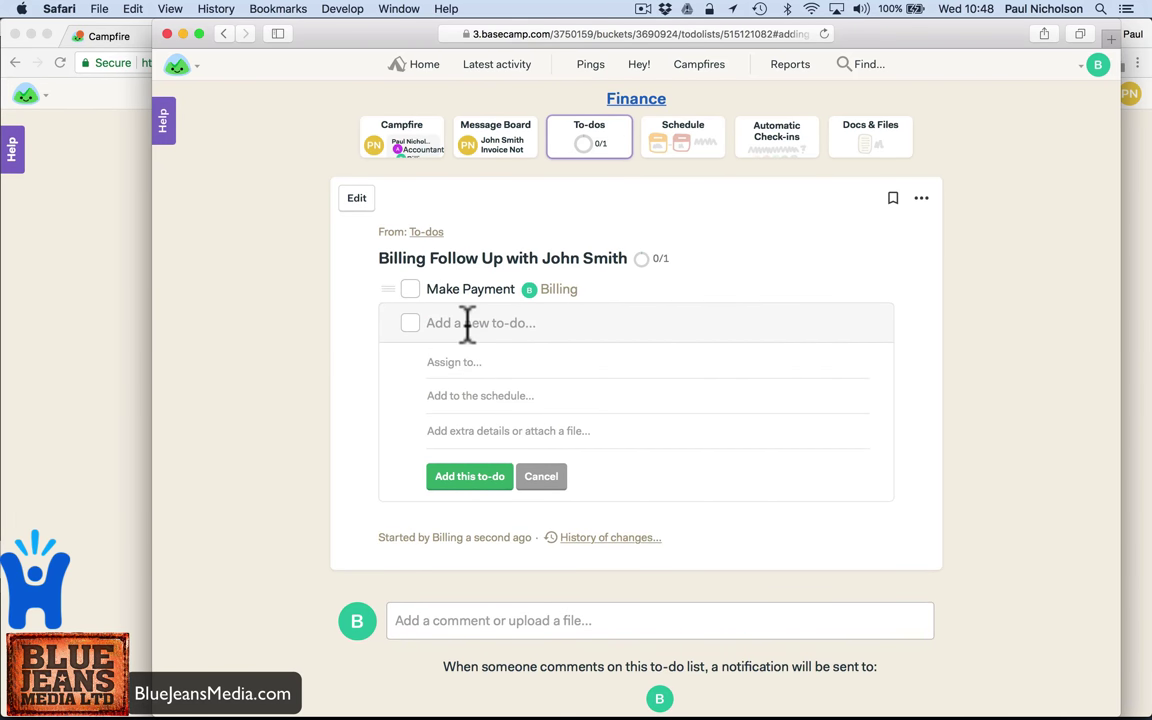
# - Add the to-do 'Answer Queries' assigned to Accountant, then open Docs & Files
pyautogui.write('Answer Queries')
pyautogui.click(443, 362)
pyautogui.write('acc')
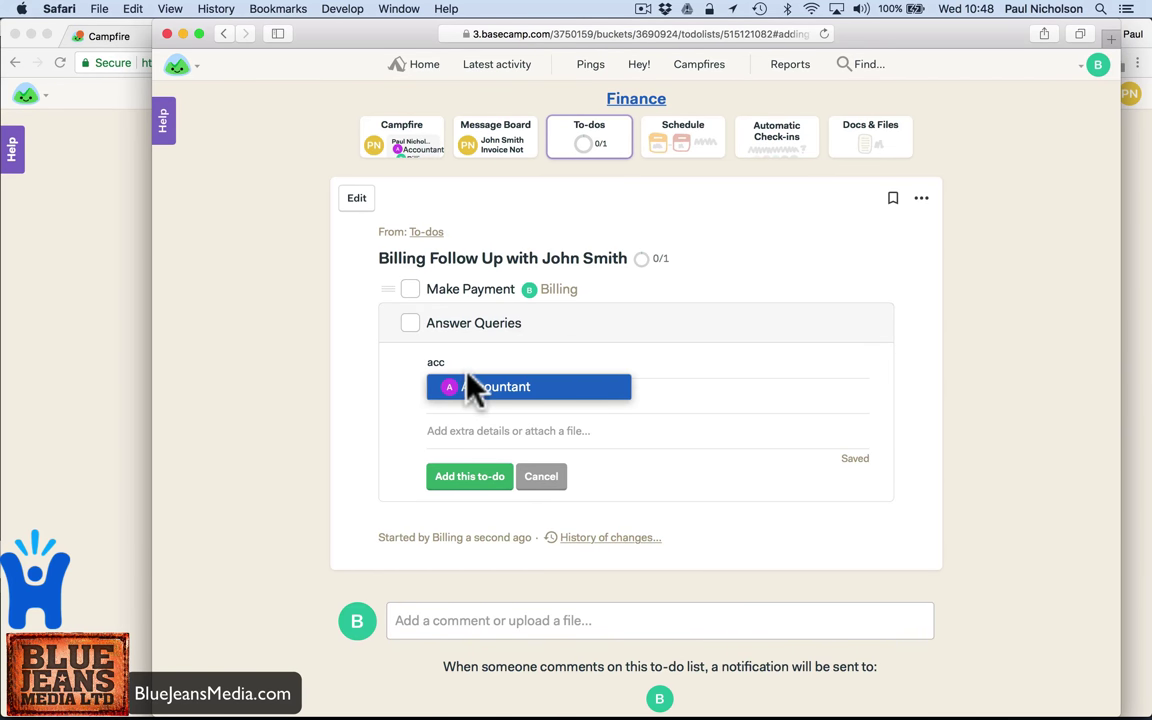
pyautogui.click(470, 388)
pyautogui.click(482, 503)
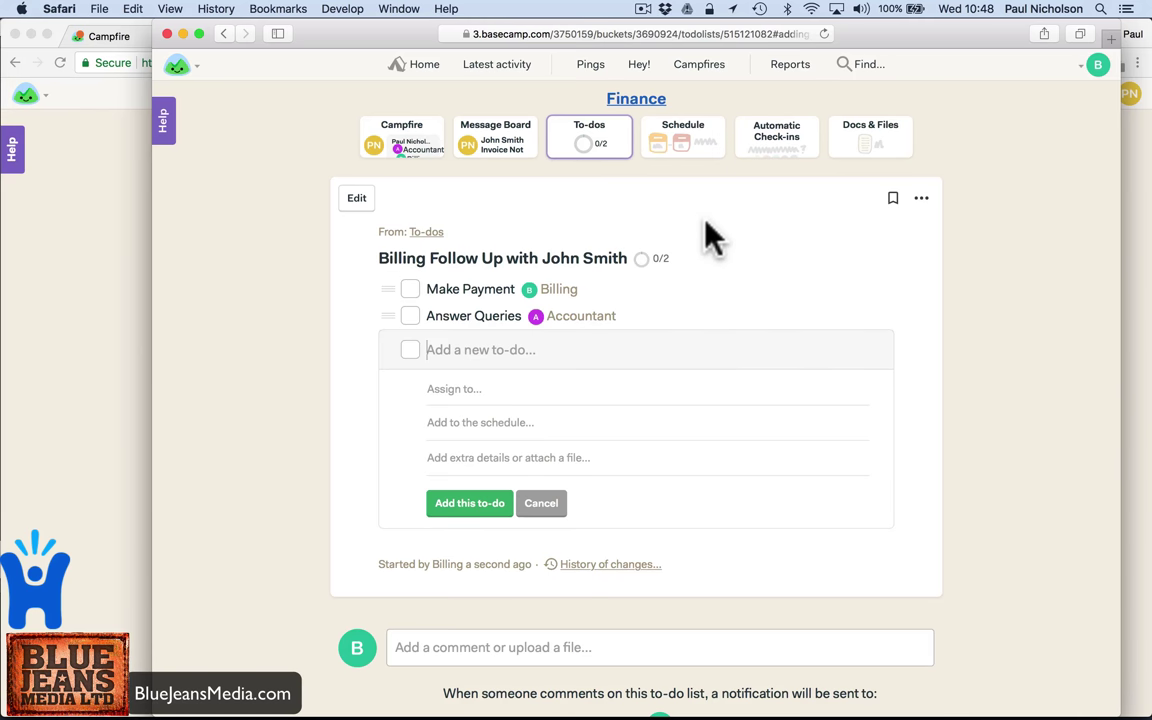
pyautogui.click(860, 152)
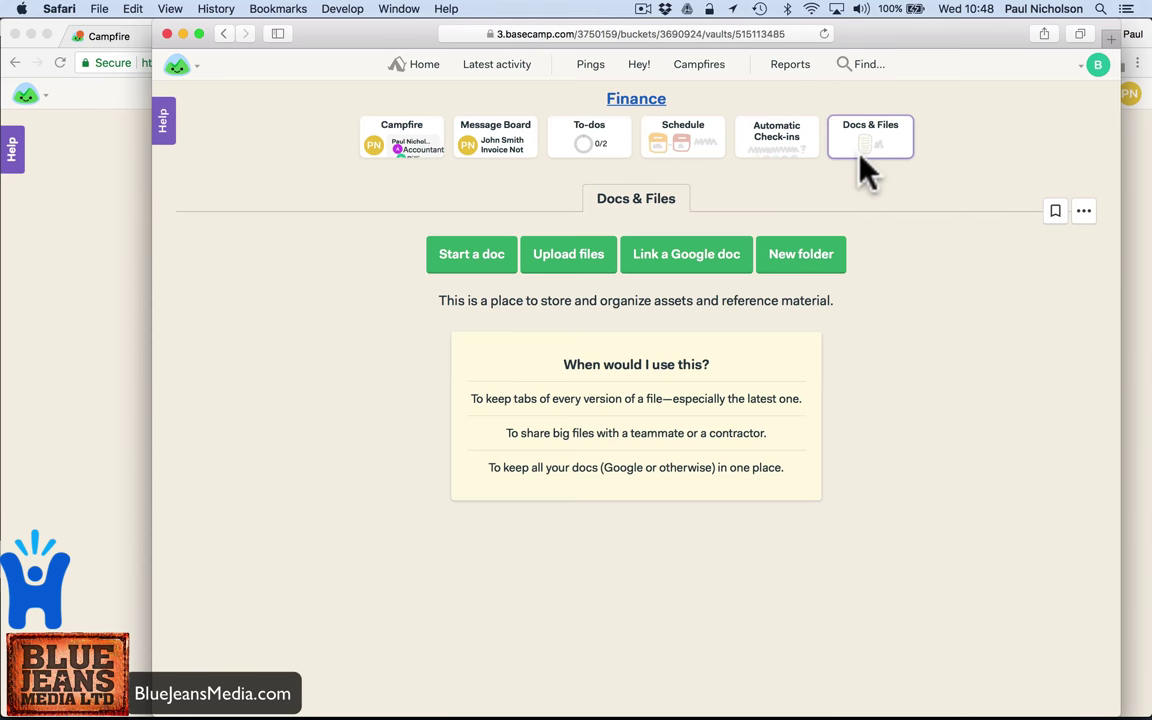
# - Create a client call schedule event on May 18 starting at 11:30am
pyautogui.click(664, 160)
pyautogui.click(533, 260)
pyautogui.write('Call John Smith')
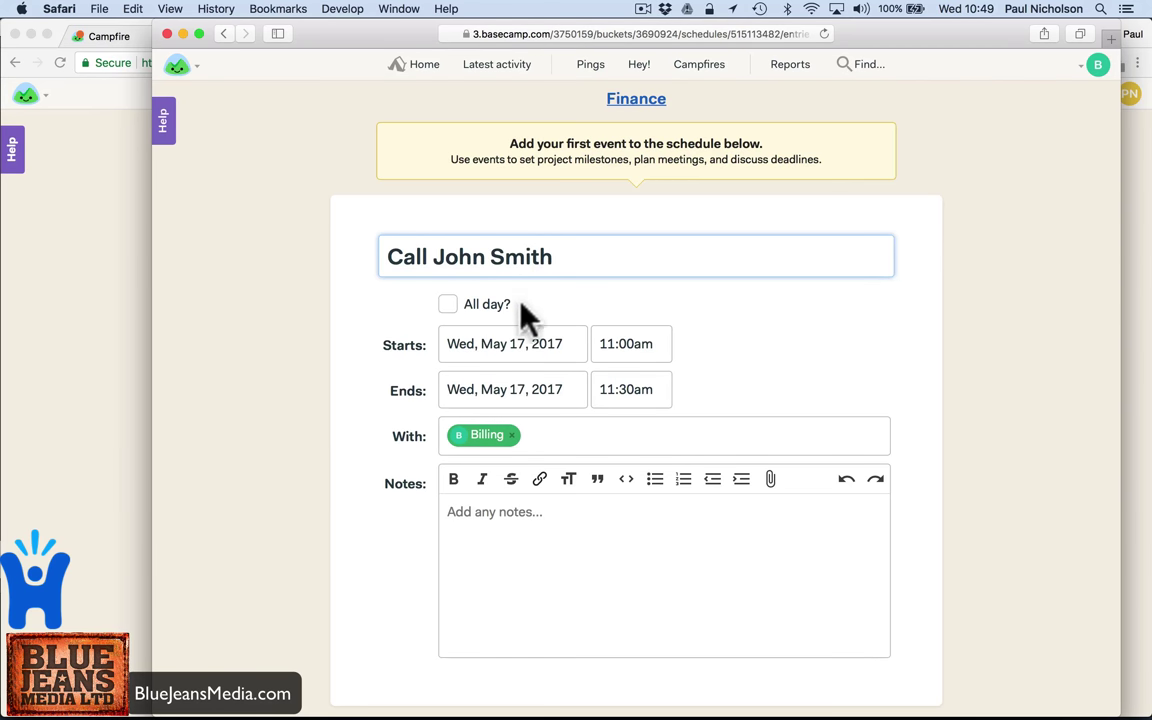
pyautogui.click(604, 344)
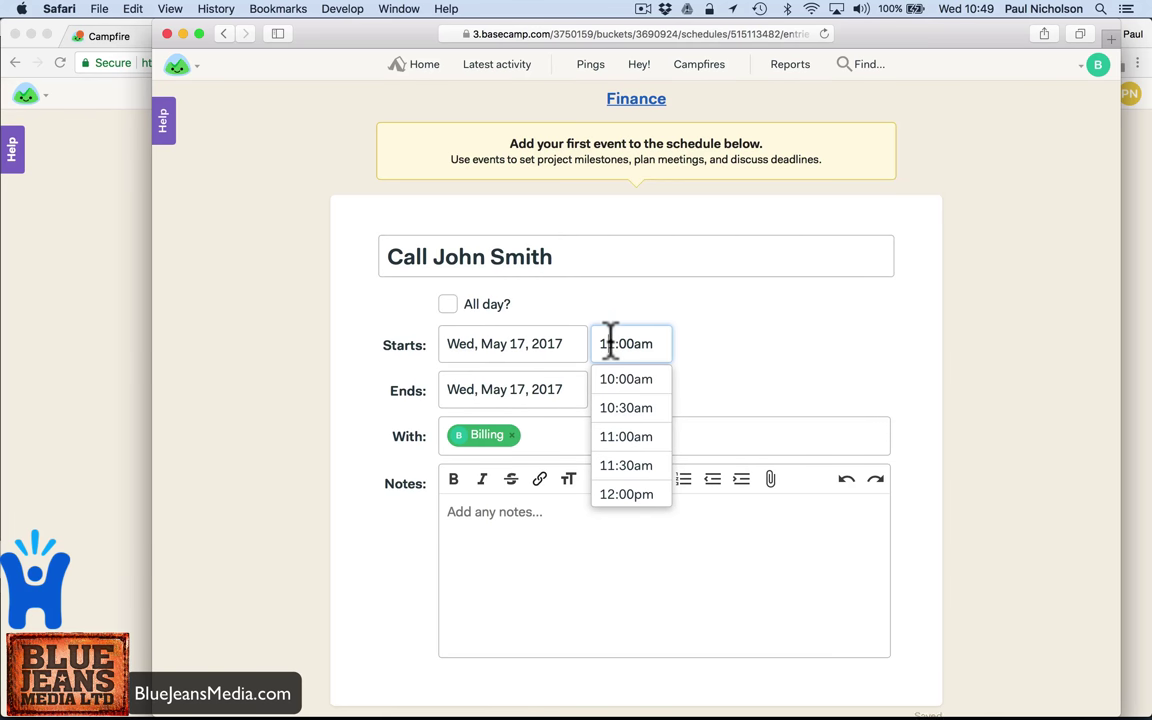
pyautogui.click(530, 350)
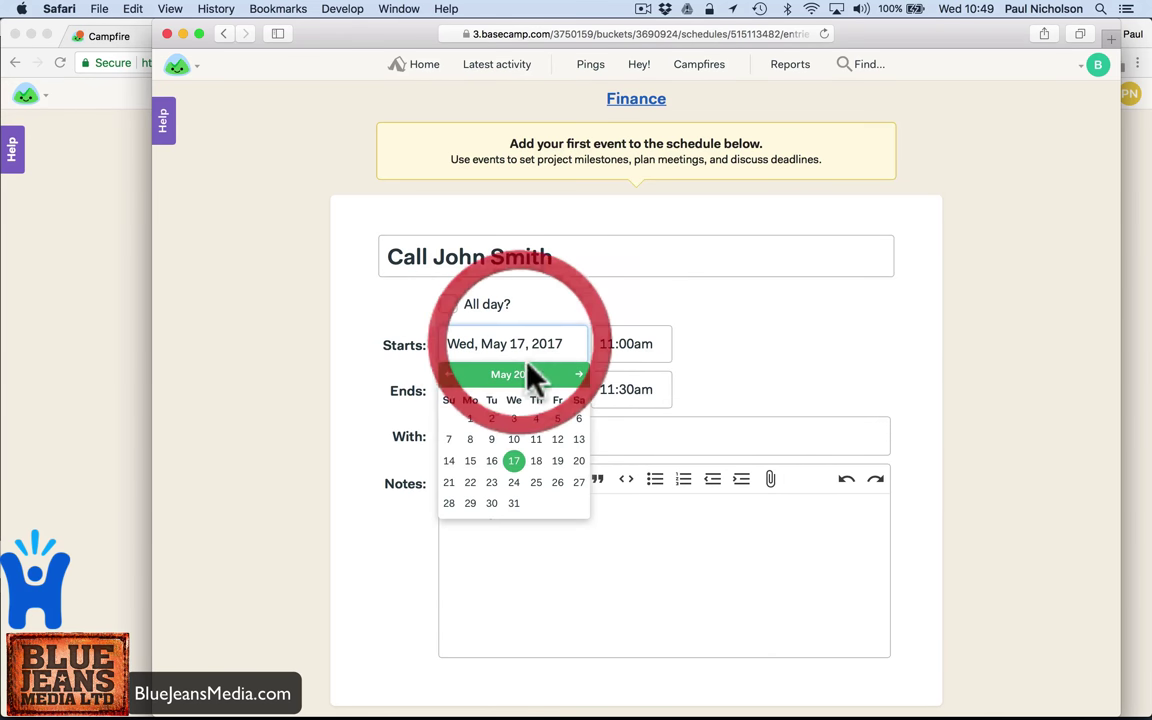
pyautogui.click(538, 461)
pyautogui.click(625, 344)
pyautogui.click(628, 463)
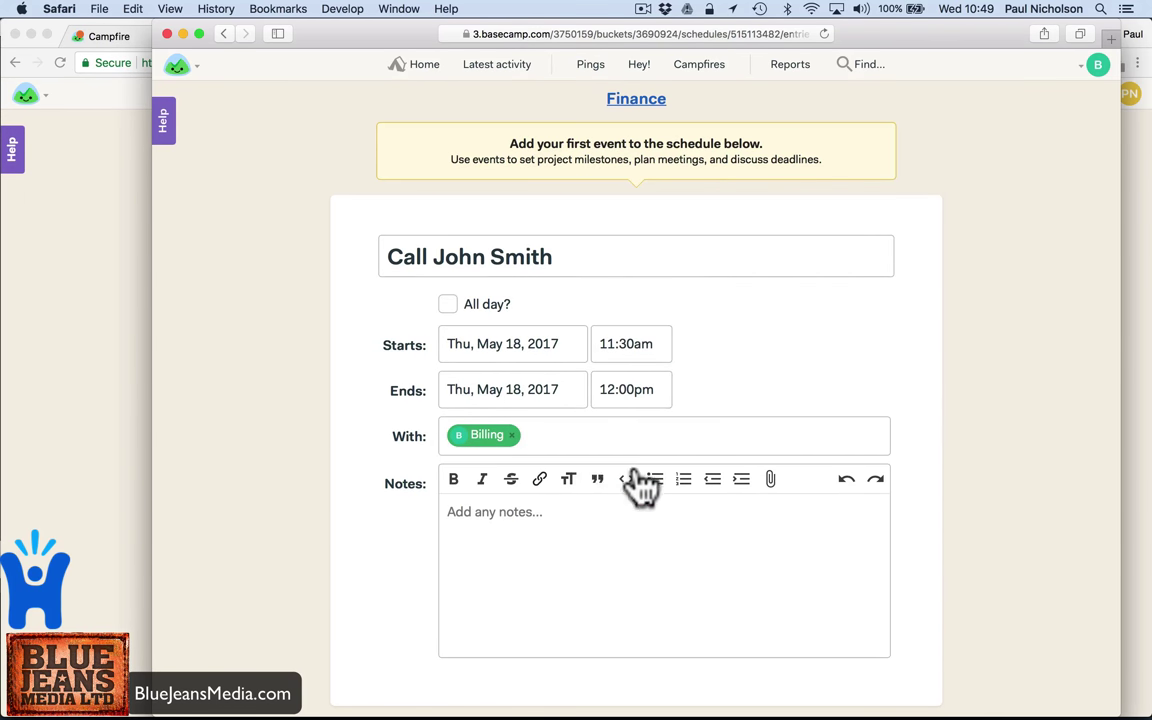
# - Add call notes, choose to notify everyone, and post the event
pyautogui.click(553, 532)
pyautogui.write('Call')
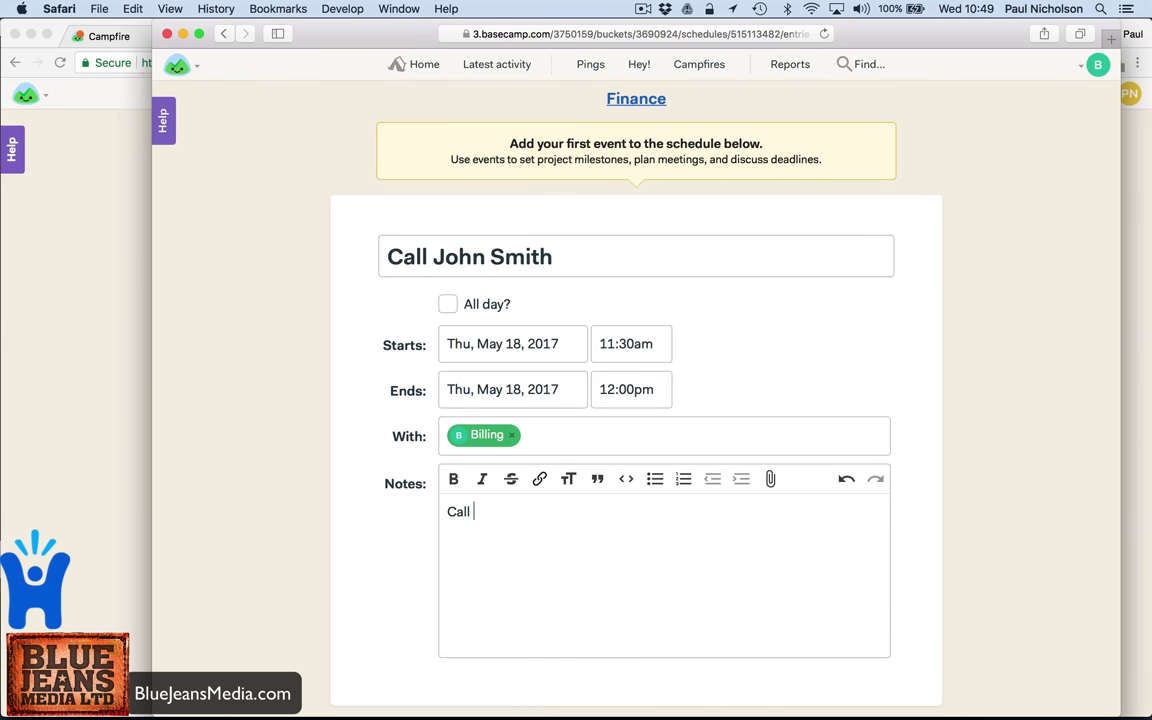
pyautogui.write(' with Jon')
pyautogui.scroll(-3, 597, 591)
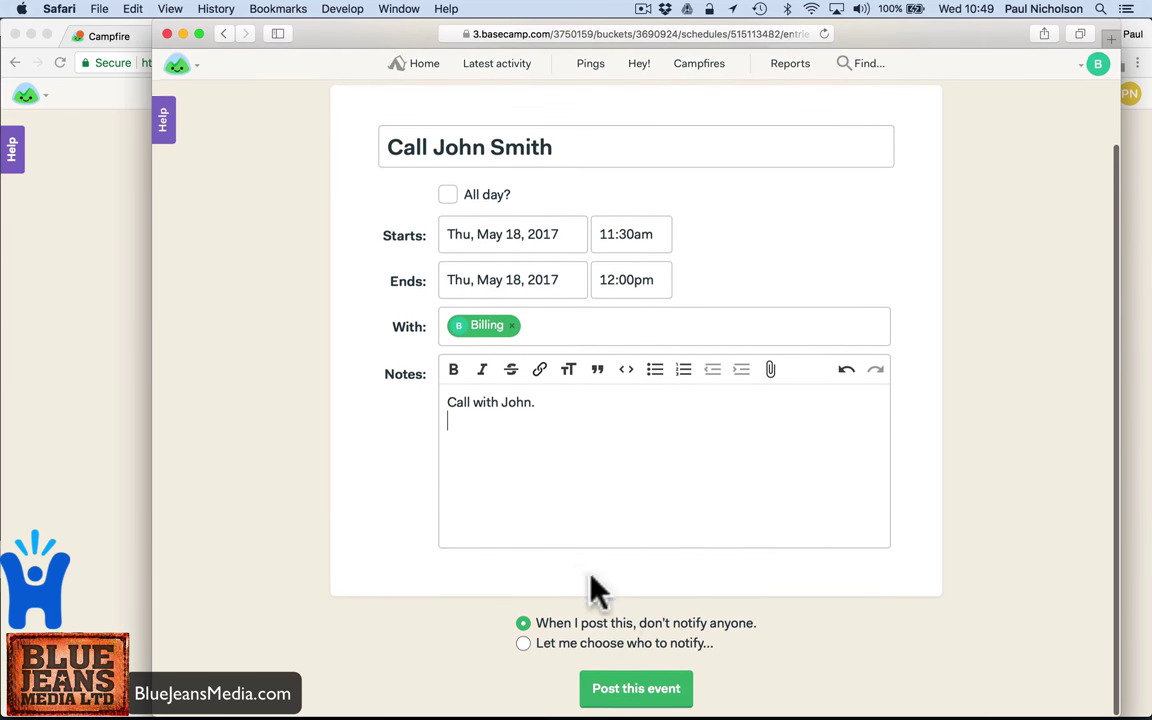
pyautogui.click(607, 650)
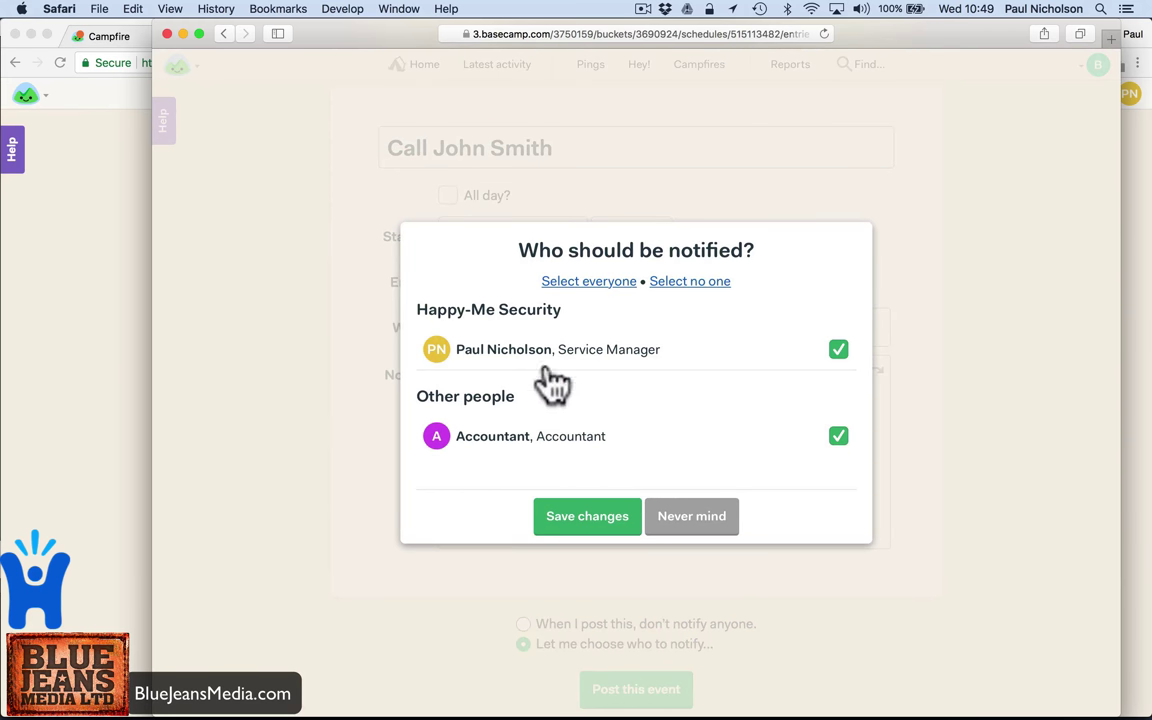
pyautogui.click(552, 502)
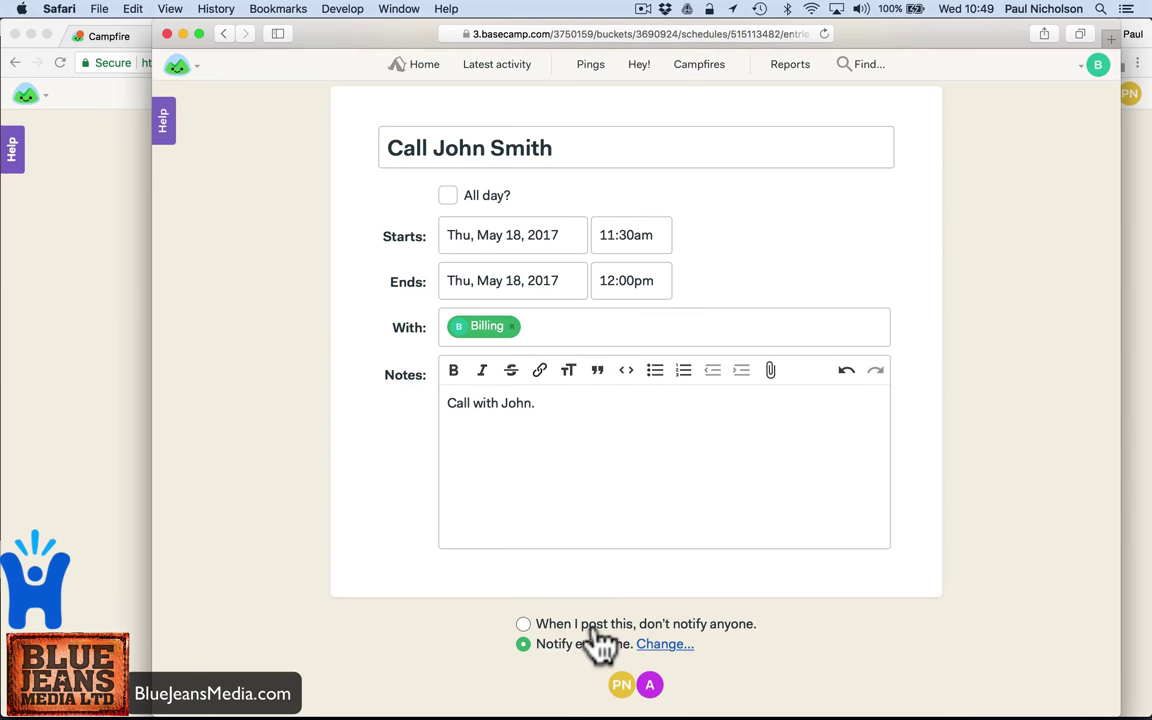
pyautogui.scroll(-1, 607, 643)
pyautogui.click(612, 689)
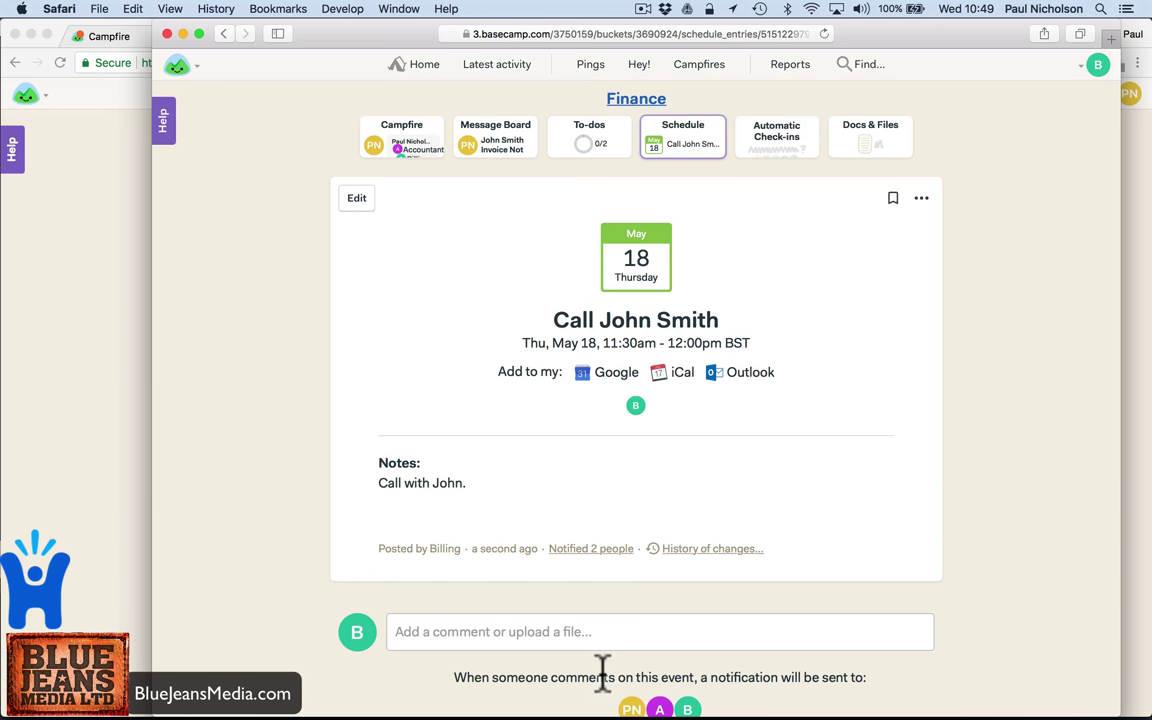
# - From the Chrome account, comment 'Cool let me know if you want me in on that call.' on the client call event
pyautogui.click(12, 402)
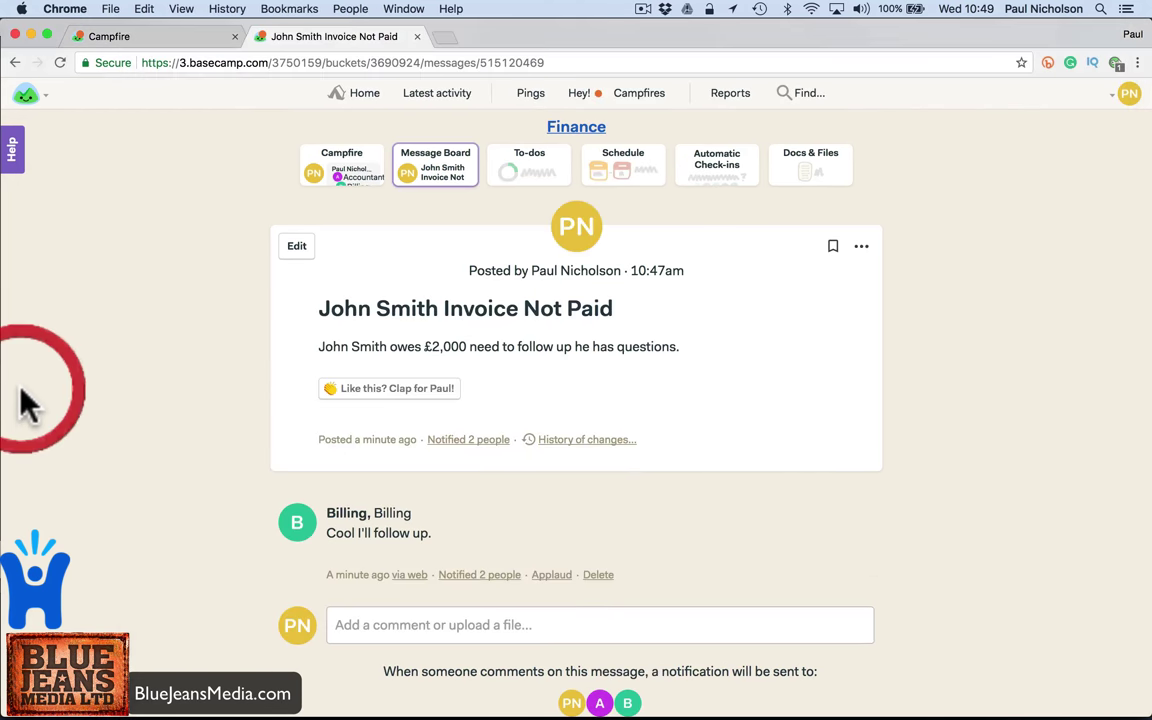
pyautogui.click(632, 162)
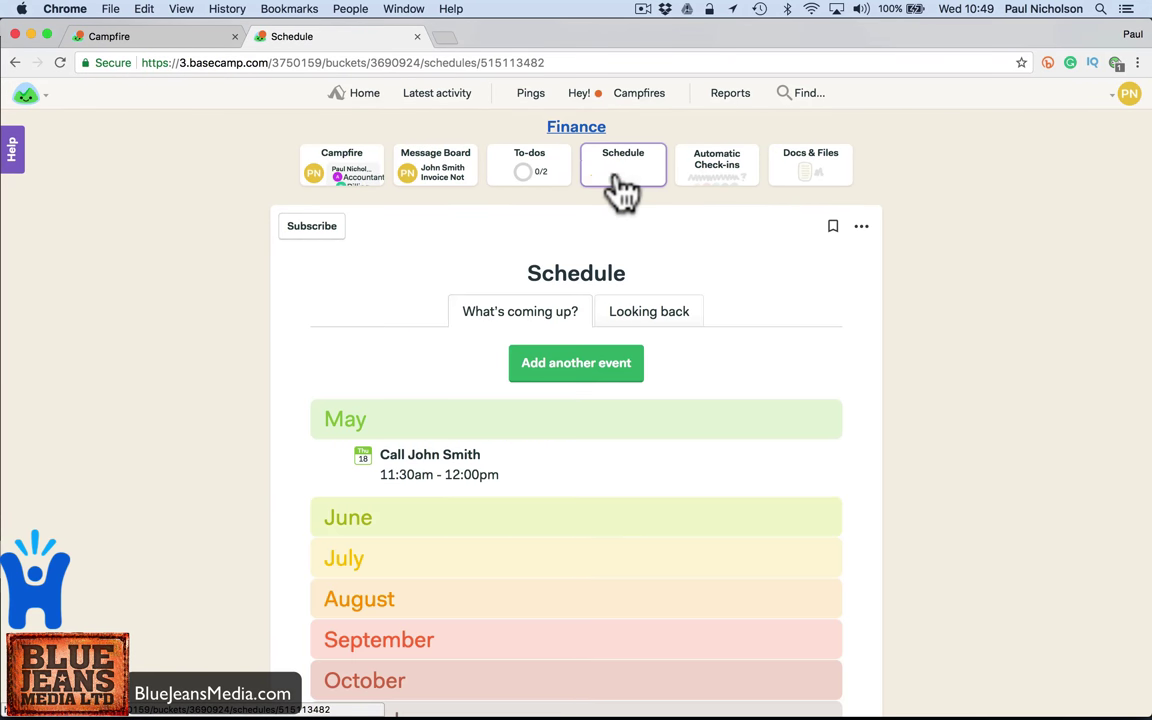
pyautogui.click(448, 456)
pyautogui.click(425, 557)
pyautogui.write('Cp')
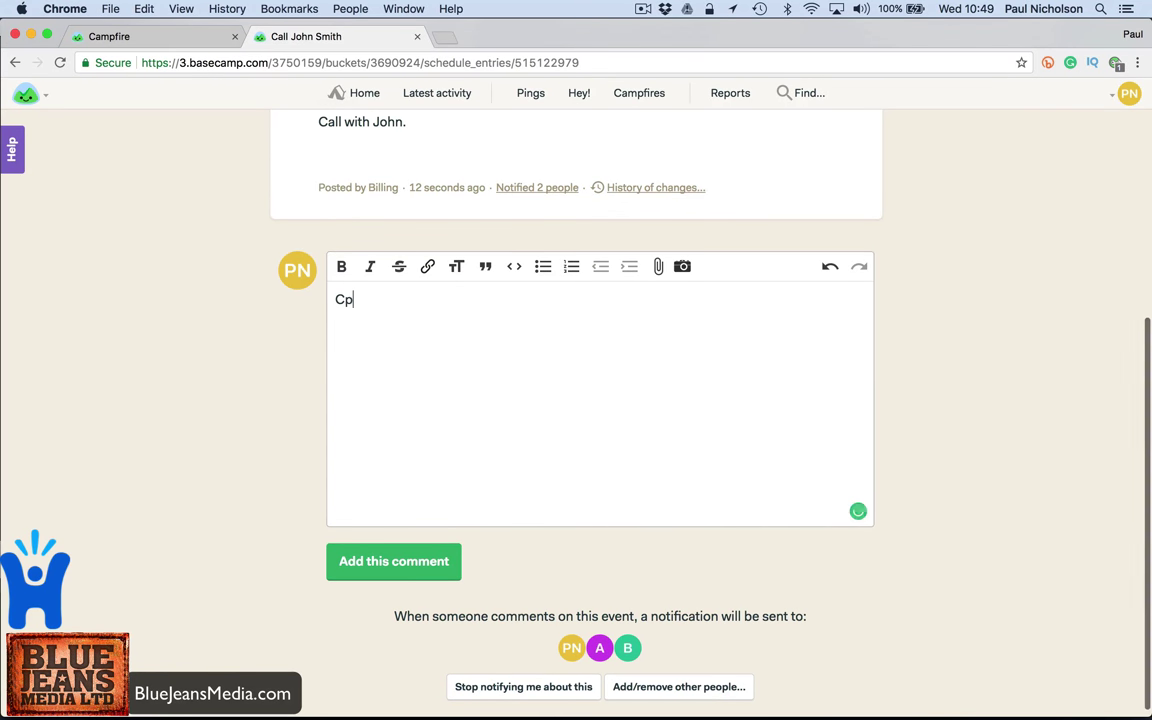
pyautogui.press('BackSpace')
pyautogui.write('ool let me know if you want me in')
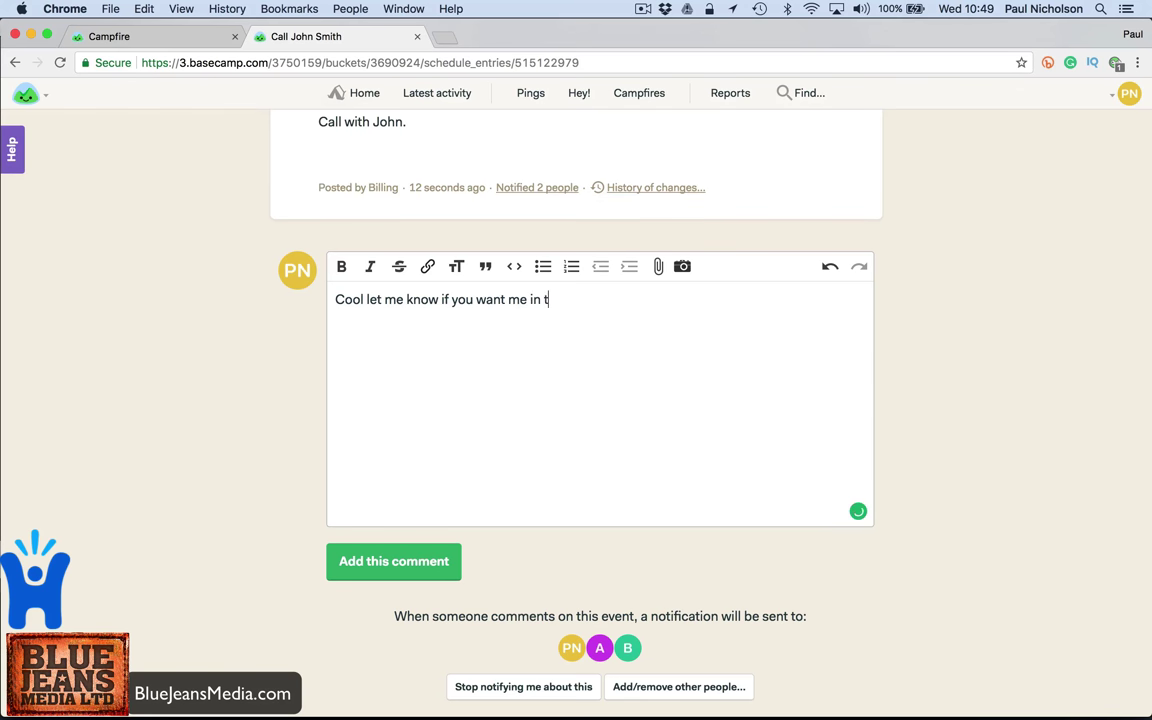
pyautogui.write(' on that coll.')
pyautogui.click(388, 561)
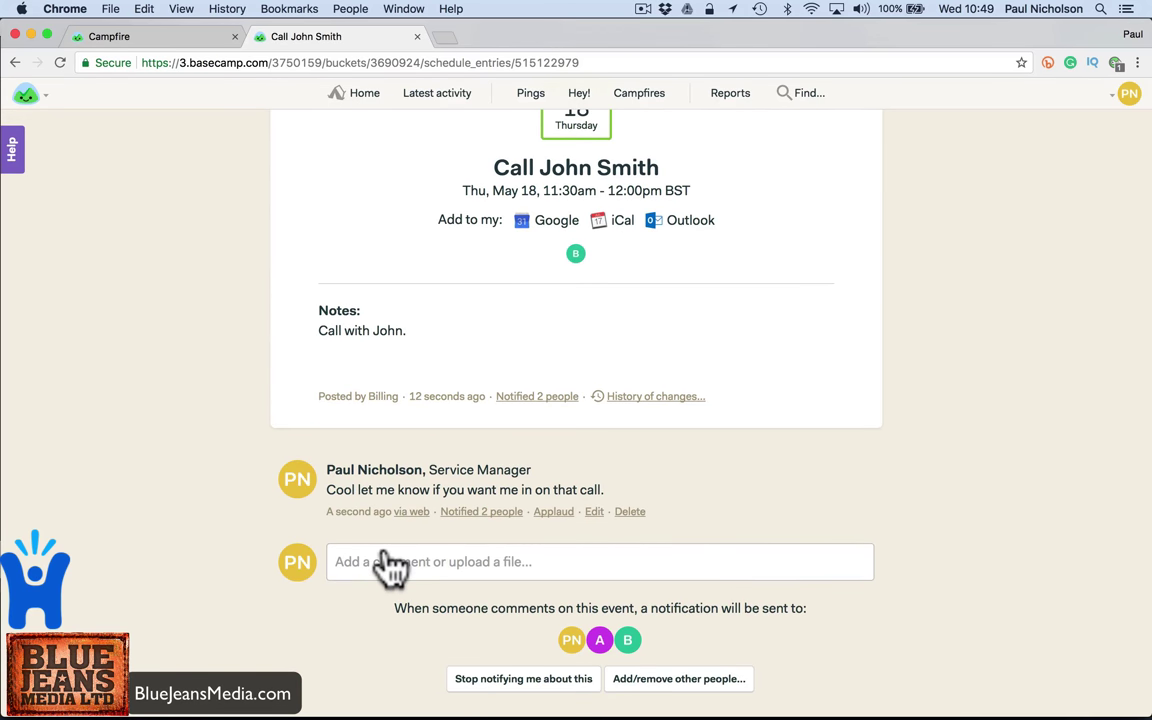
pyautogui.scroll(5, 390, 565)
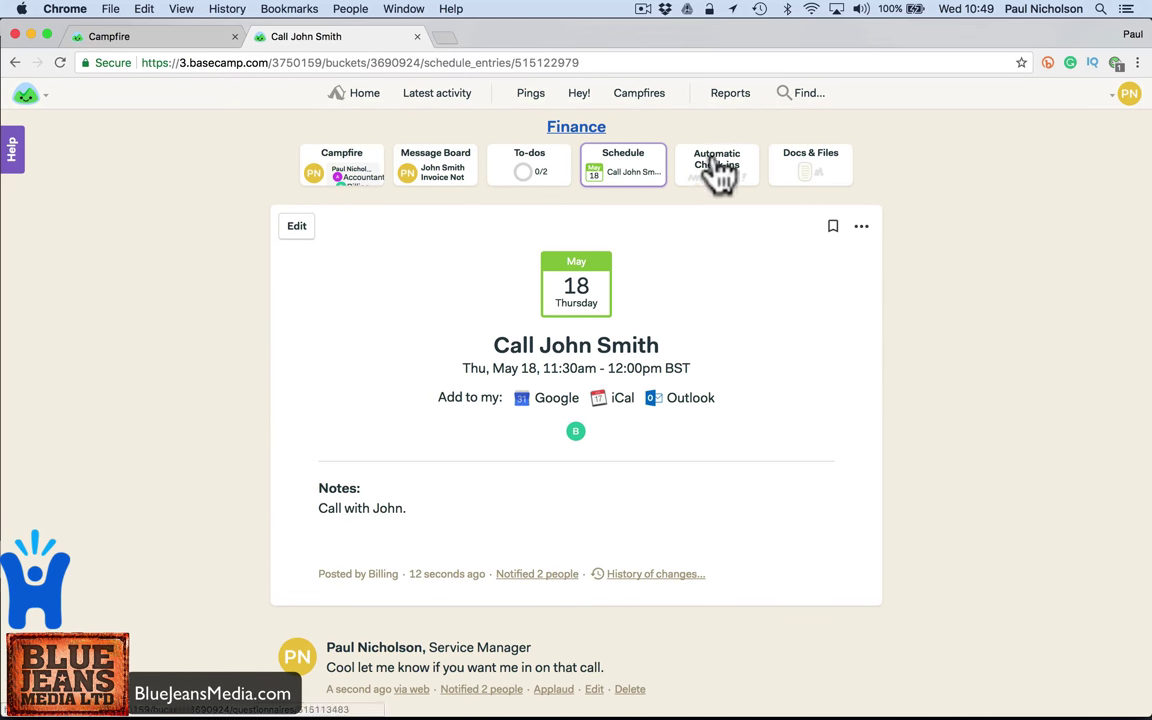
# - Start a new automatic check-in asking 'Hey how's billing going this week?'
pyautogui.click(718, 168)
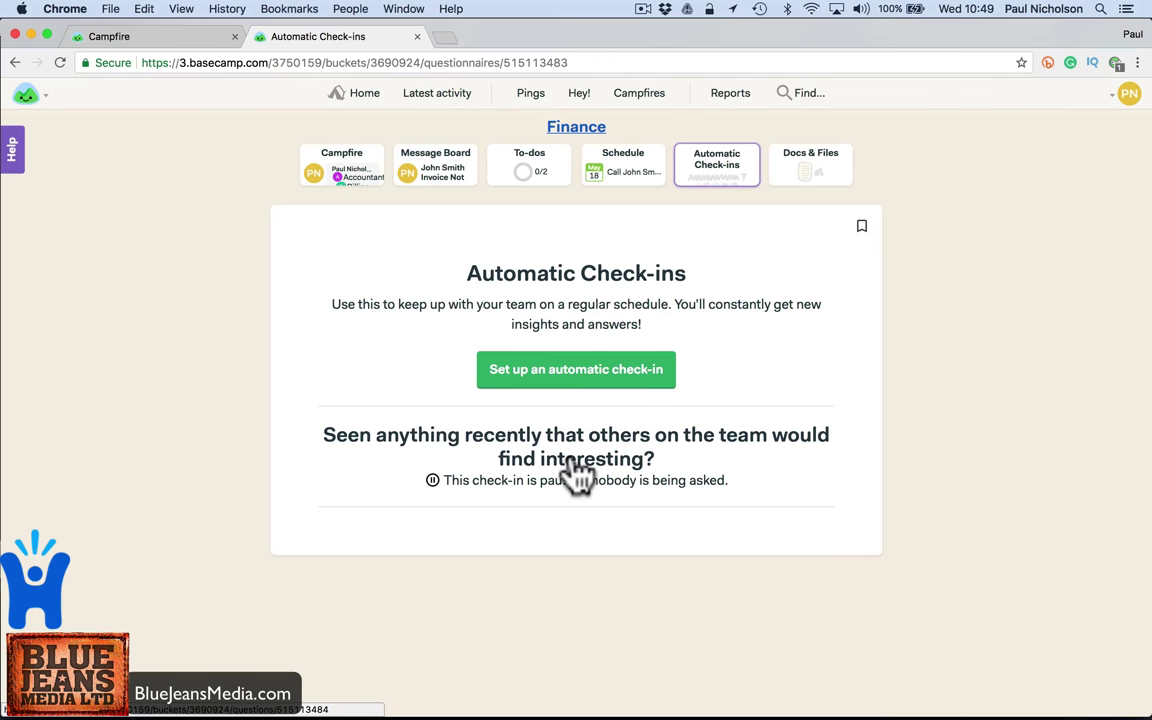
pyautogui.click(588, 370)
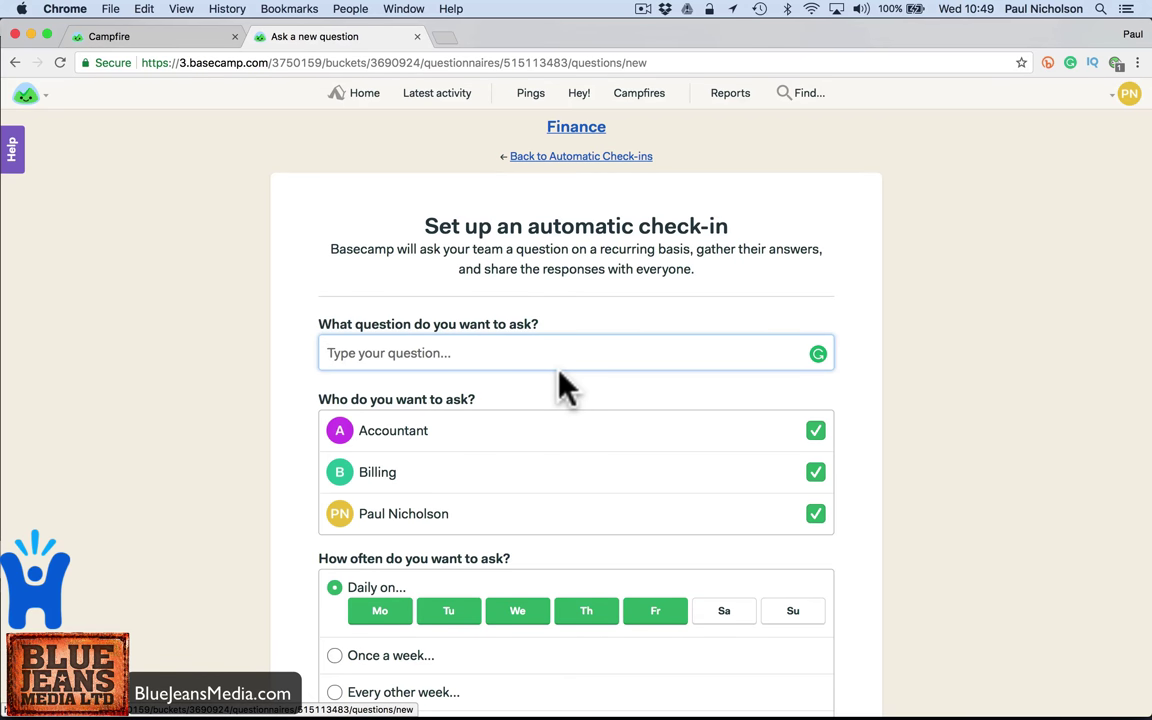
pyautogui.write('H')
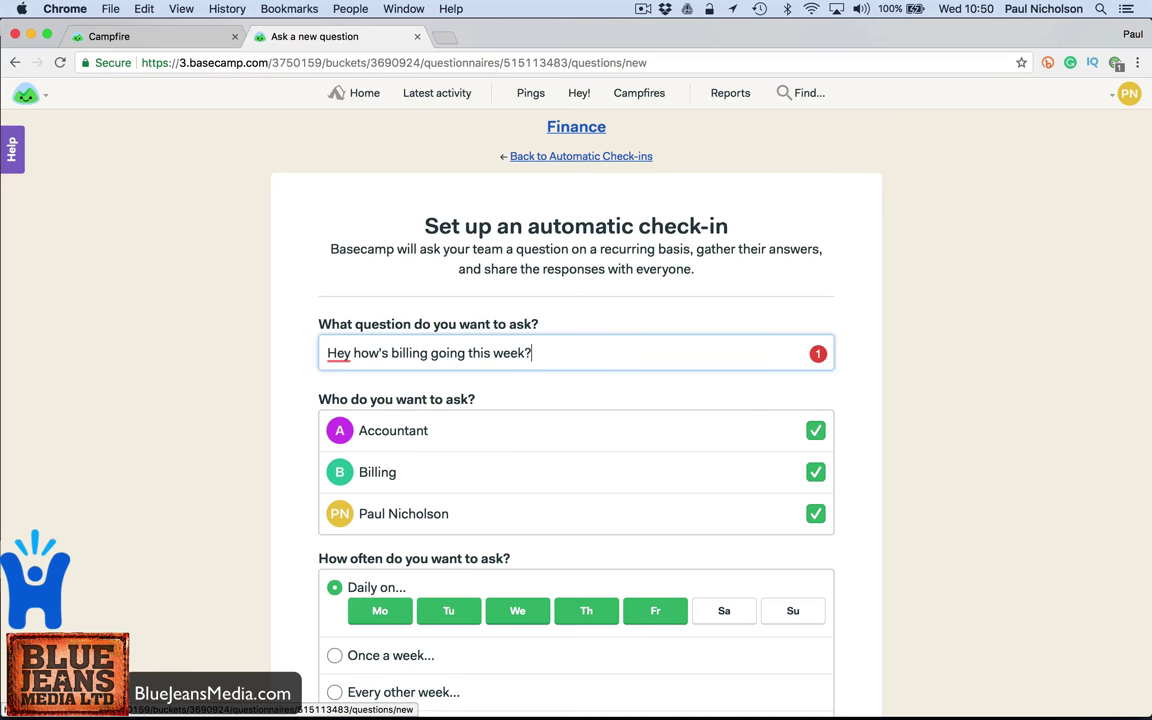
pyautogui.scroll(-3, 541, 460)
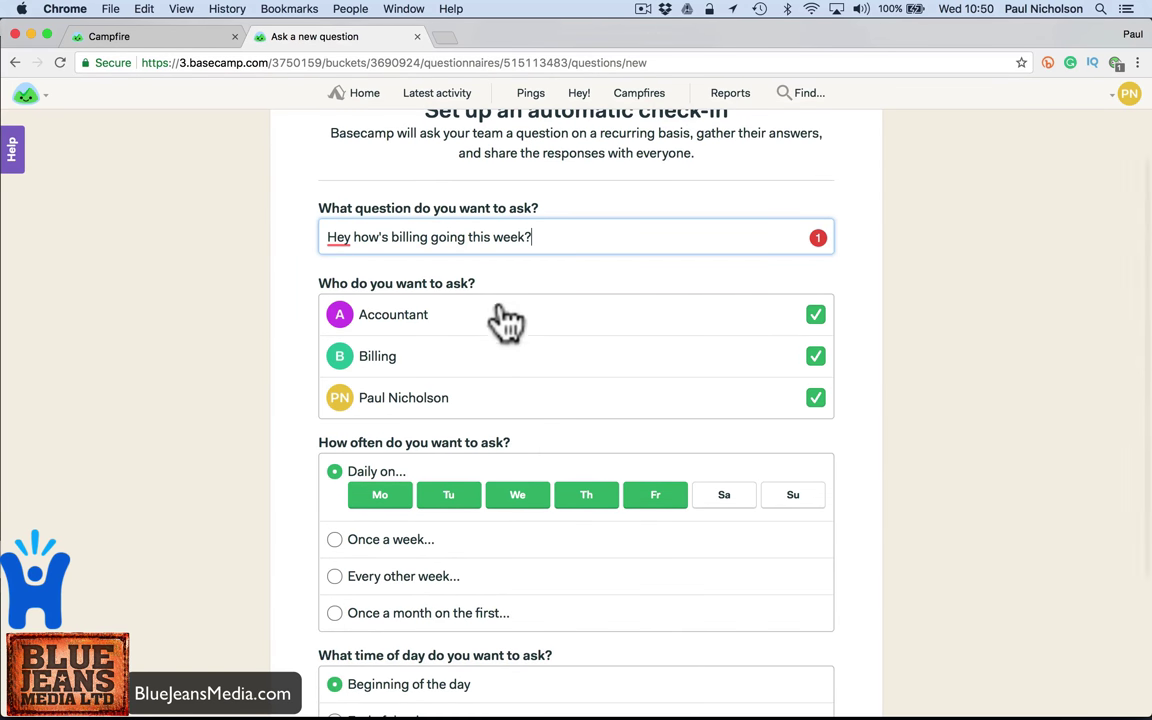
# - Untick Monday, Tuesday, Wednesday and Friday so the check-in runs only on Thursday
pyautogui.click(385, 498)
pyautogui.click(450, 498)
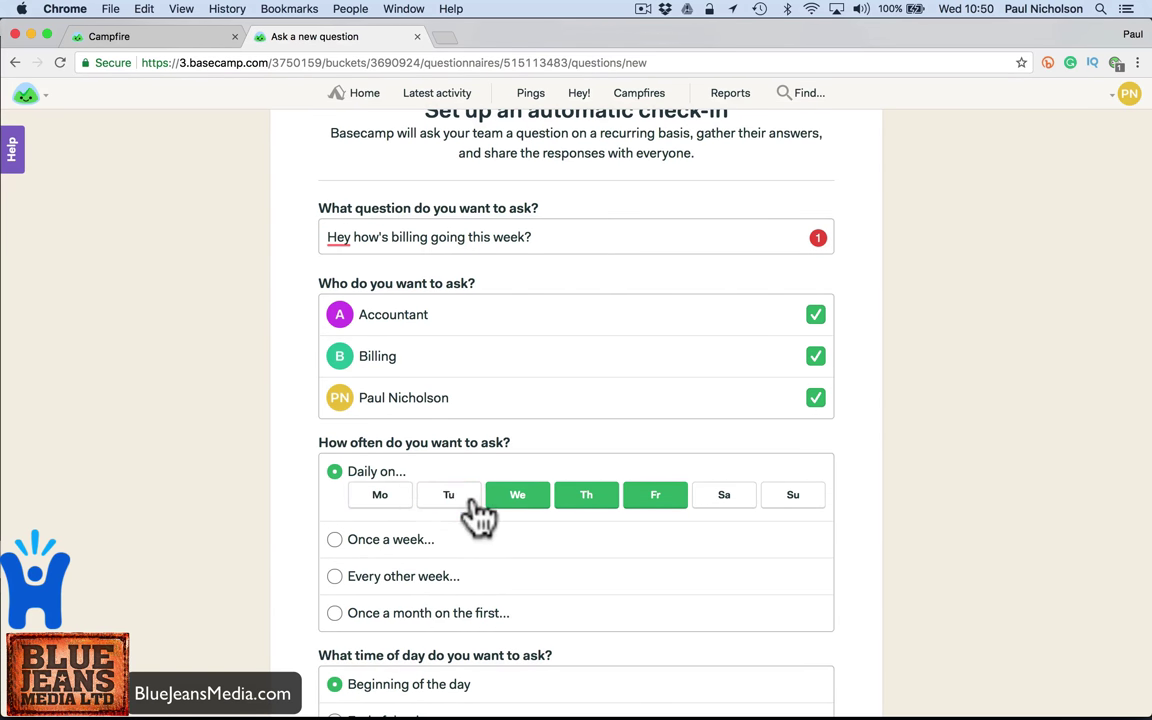
pyautogui.click(508, 498)
pyautogui.click(630, 500)
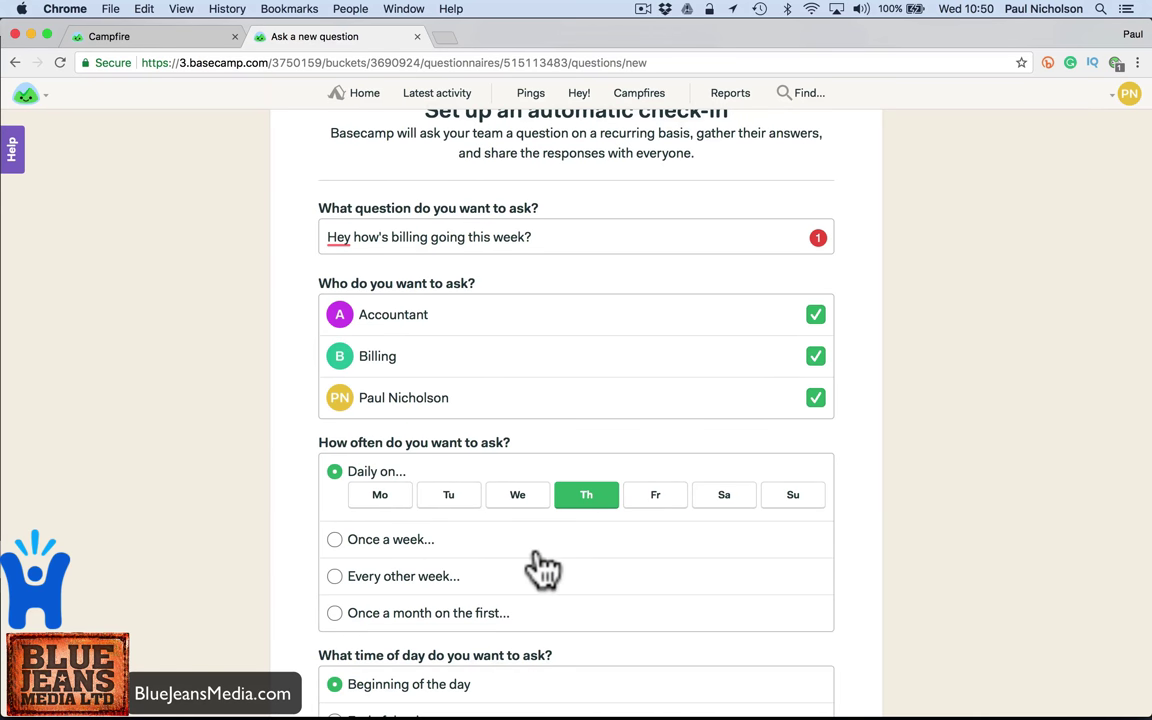
pyautogui.scroll(-2, 540, 570)
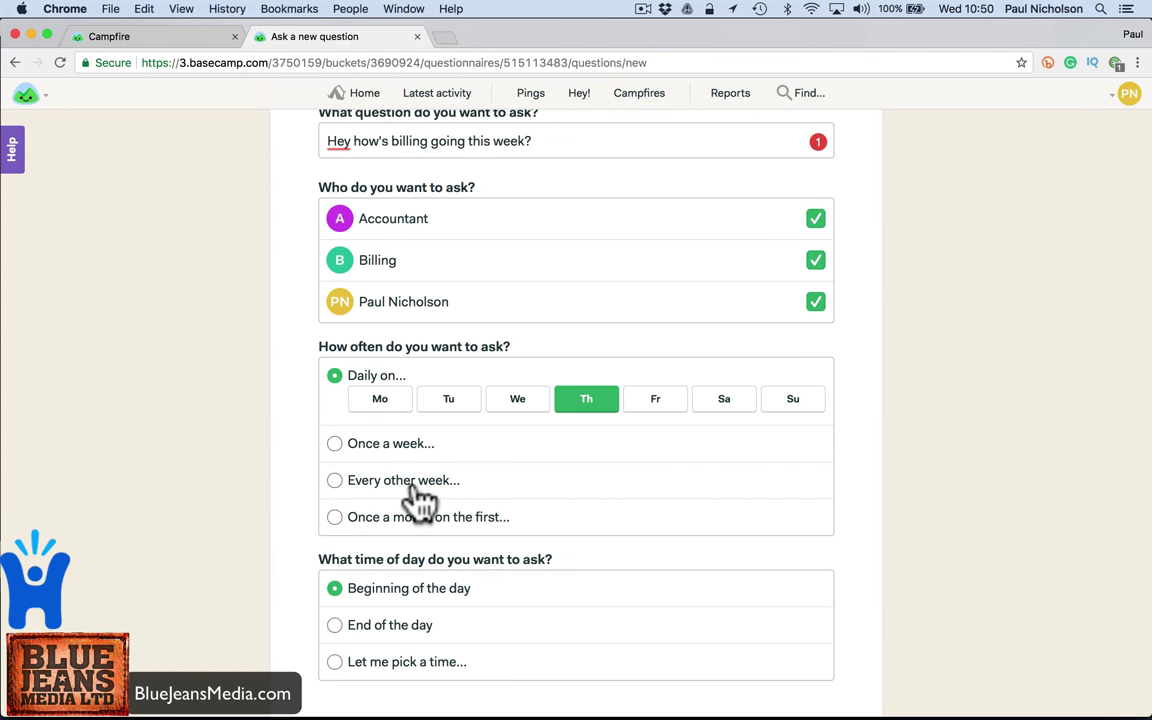
pyautogui.scroll(-2, 415, 500)
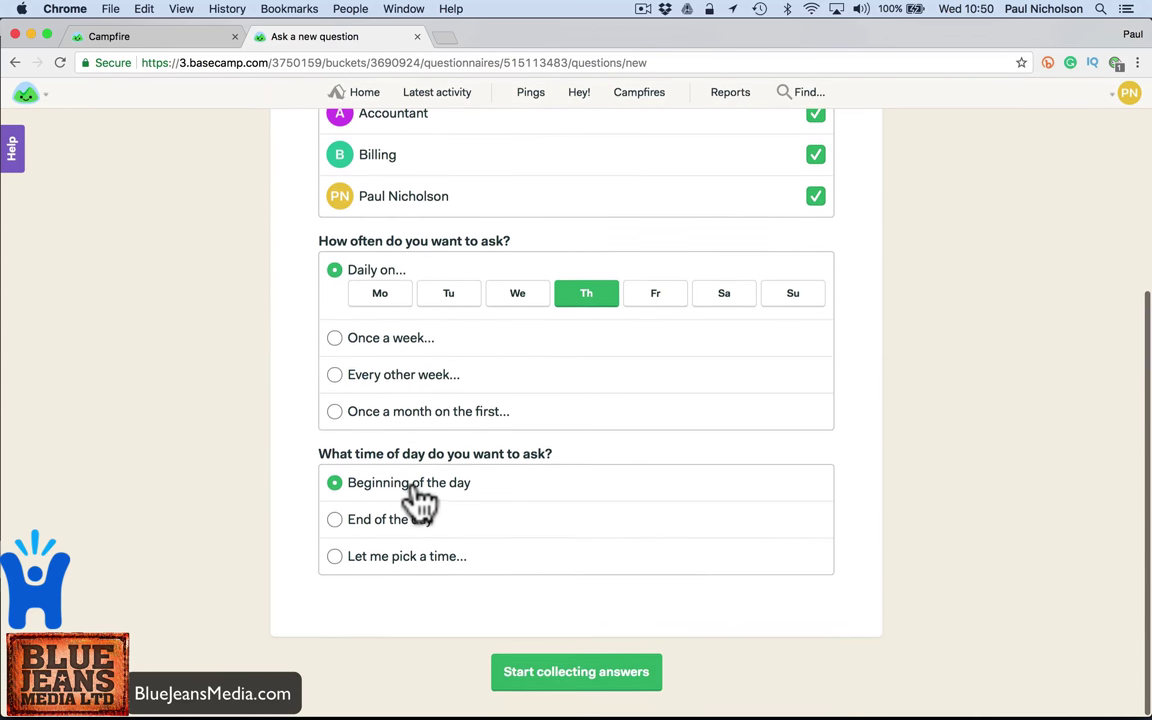
# - Set a custom asking time of 2:00pm and start collecting answers
pyautogui.click(412, 566)
pyautogui.scroll(-1, 362, 545)
pyautogui.click(358, 547)
pyautogui.write('2:00pm')
pyautogui.click(401, 548)
pyautogui.press('BackSpace')
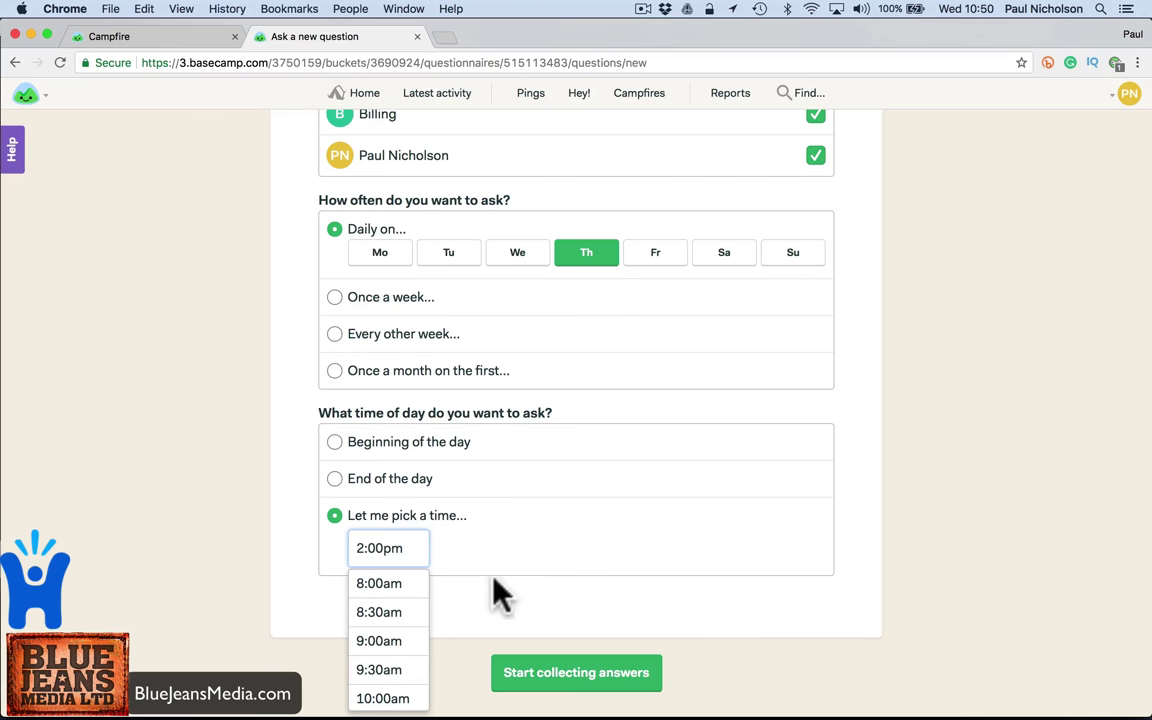
pyautogui.click(465, 575)
pyautogui.click(566, 672)
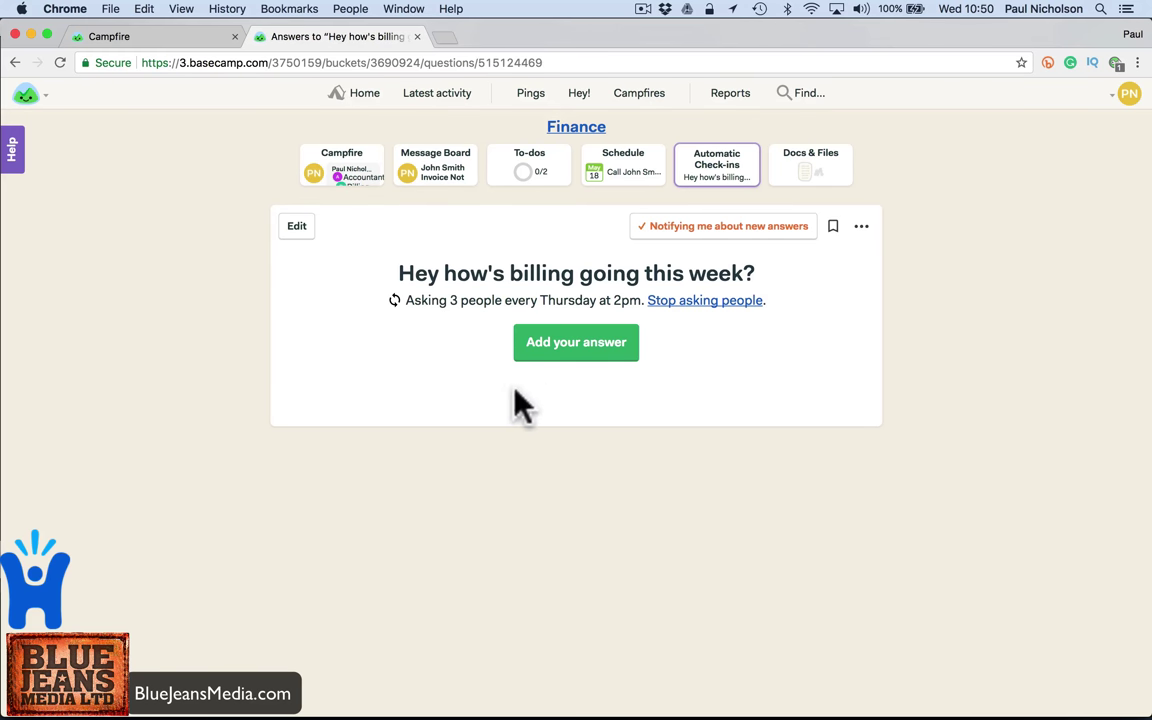
# - Check the check-in's Move/Copy/Archive/Trash options menu, close it, then bring Mail to the front
pyautogui.click(862, 226)
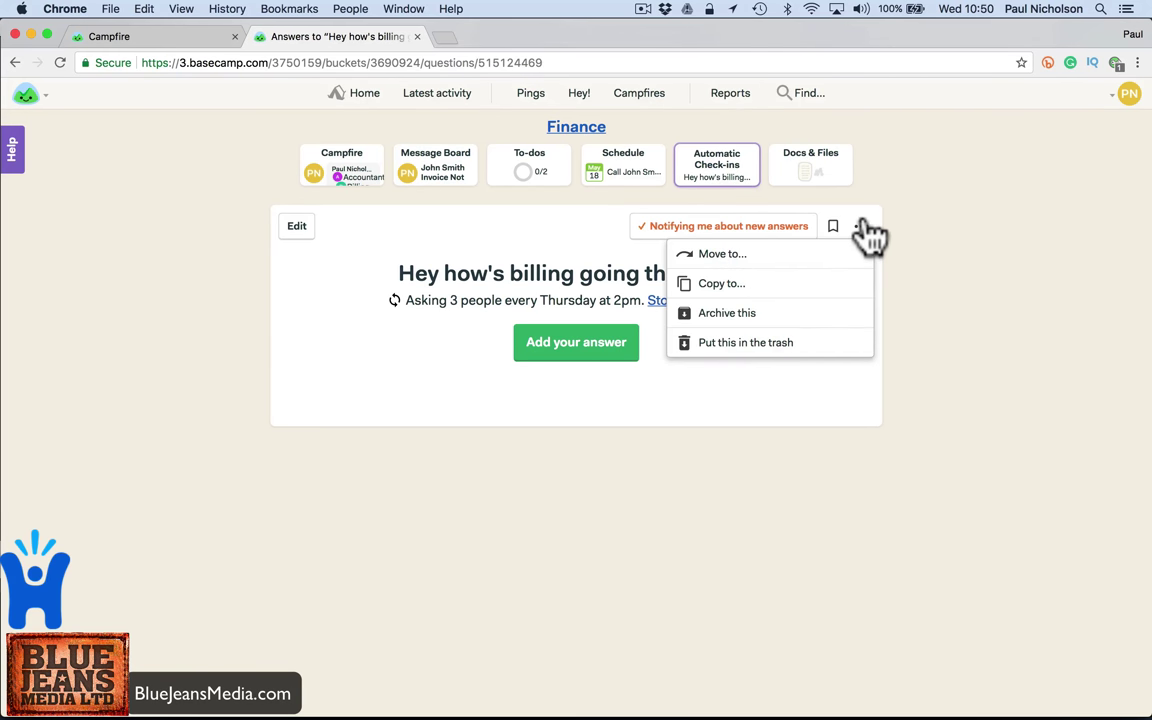
pyautogui.click(864, 224)
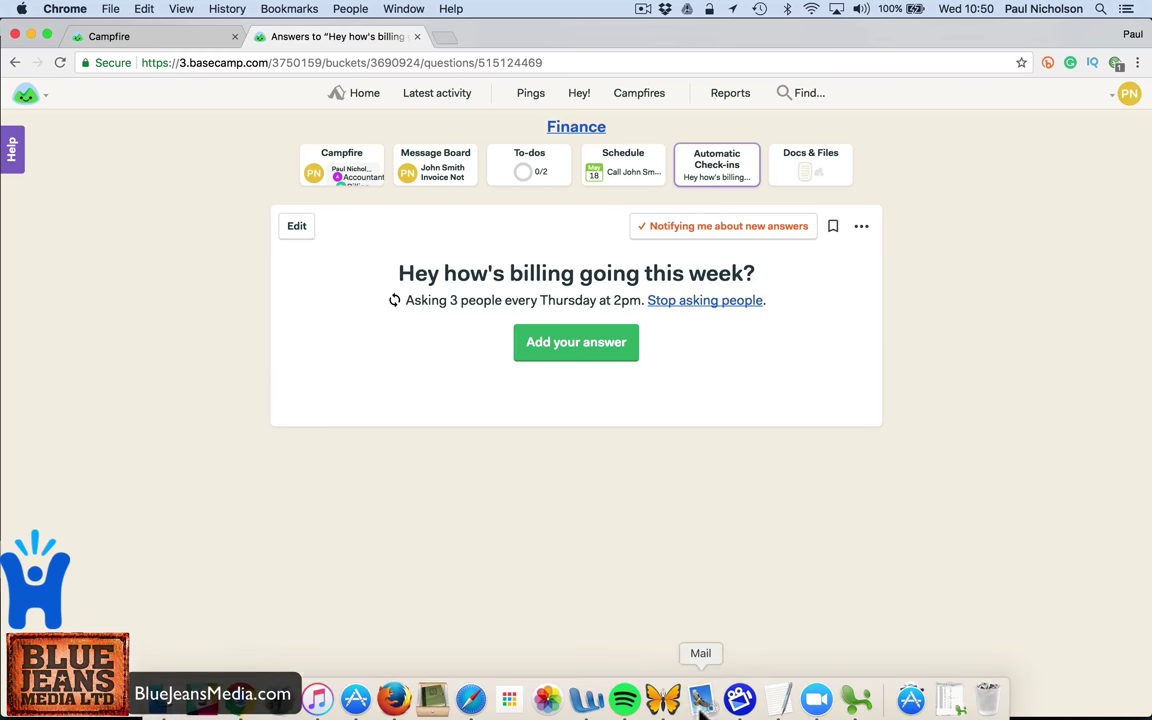
pyautogui.click(704, 706)
# - Read the Invoice Not Paid and scheduled-call threads, then follow the Answer Queries to-do link to Basecamp
pyautogui.click(385, 195)
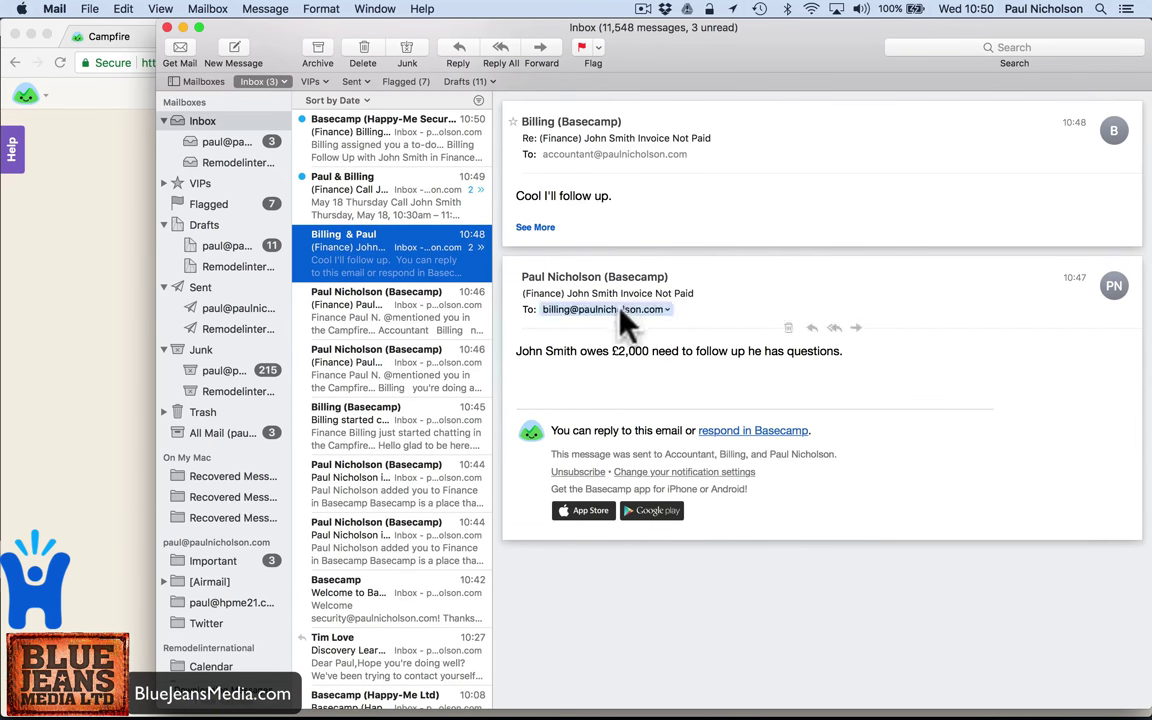
pyautogui.click(471, 199)
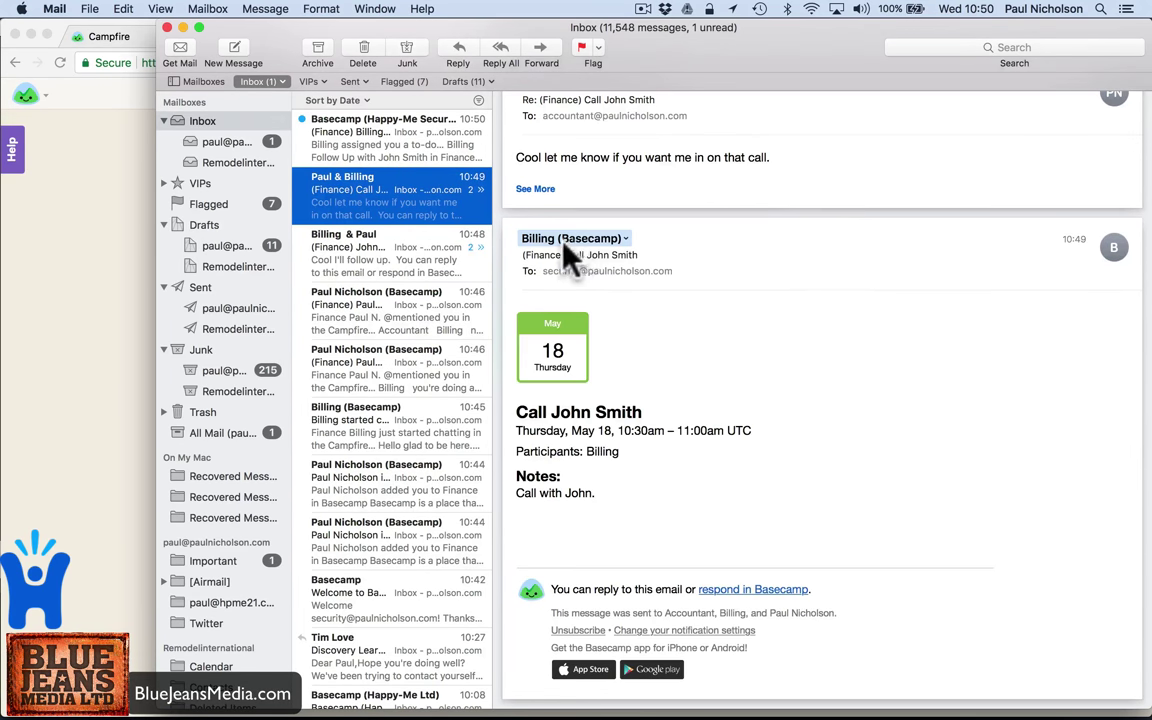
pyautogui.scroll(2, 566, 255)
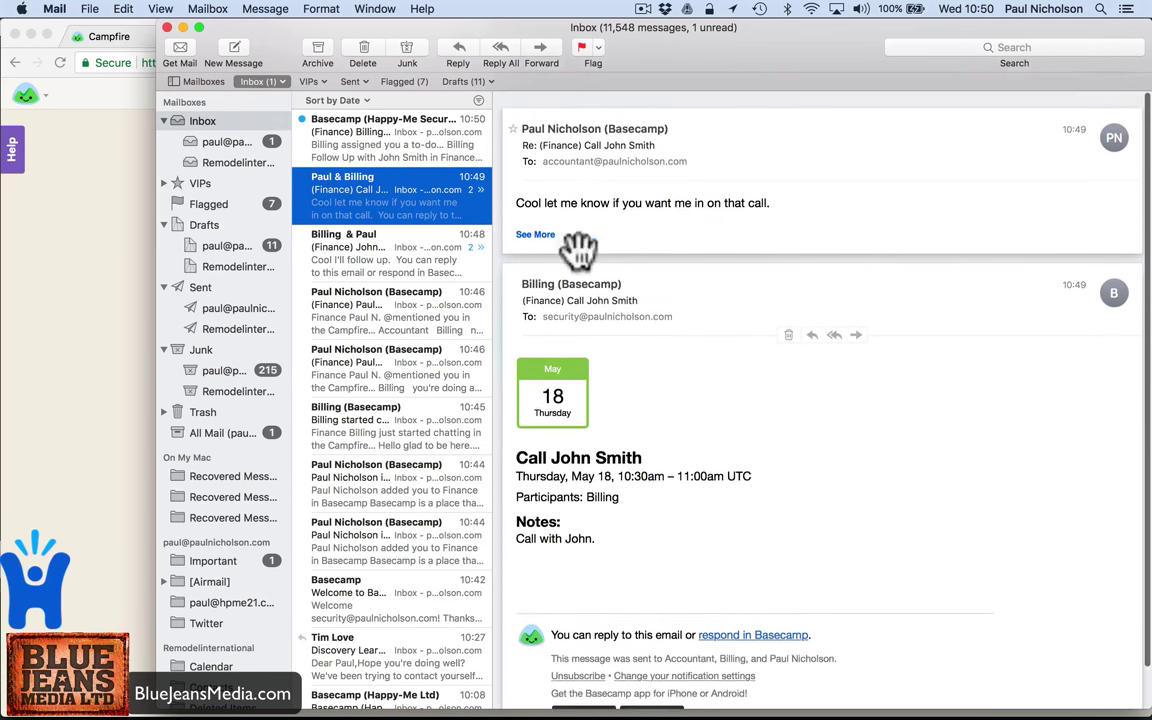
pyautogui.click(415, 148)
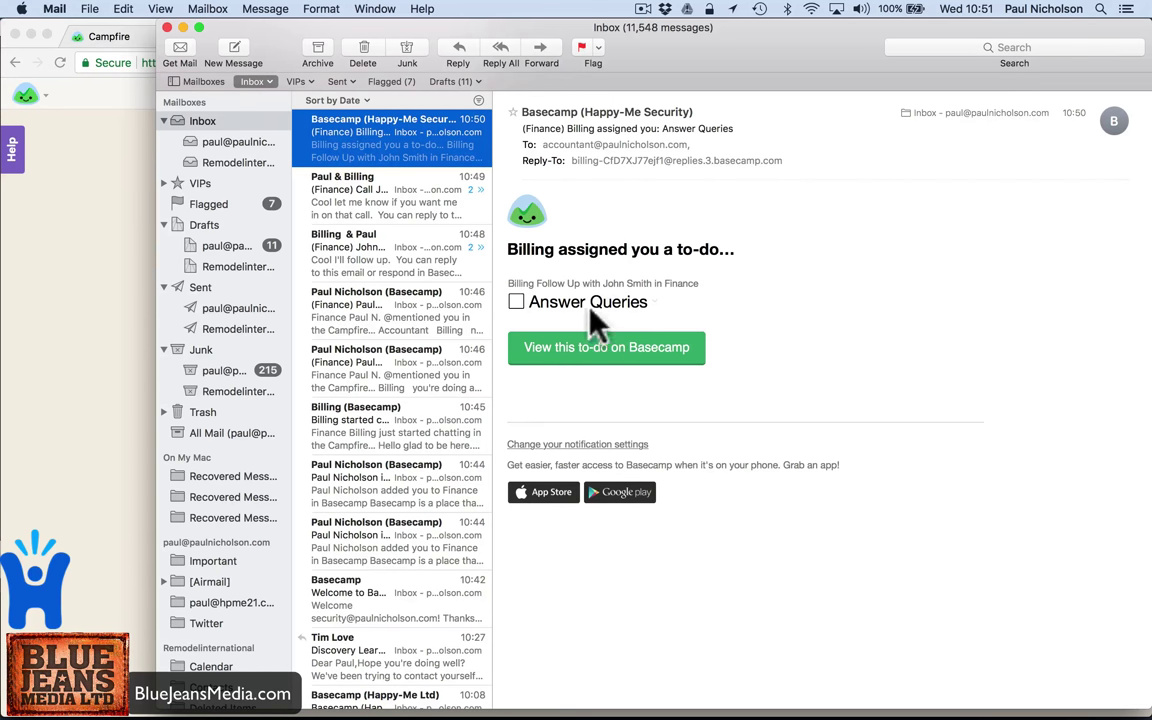
pyautogui.click(545, 352)
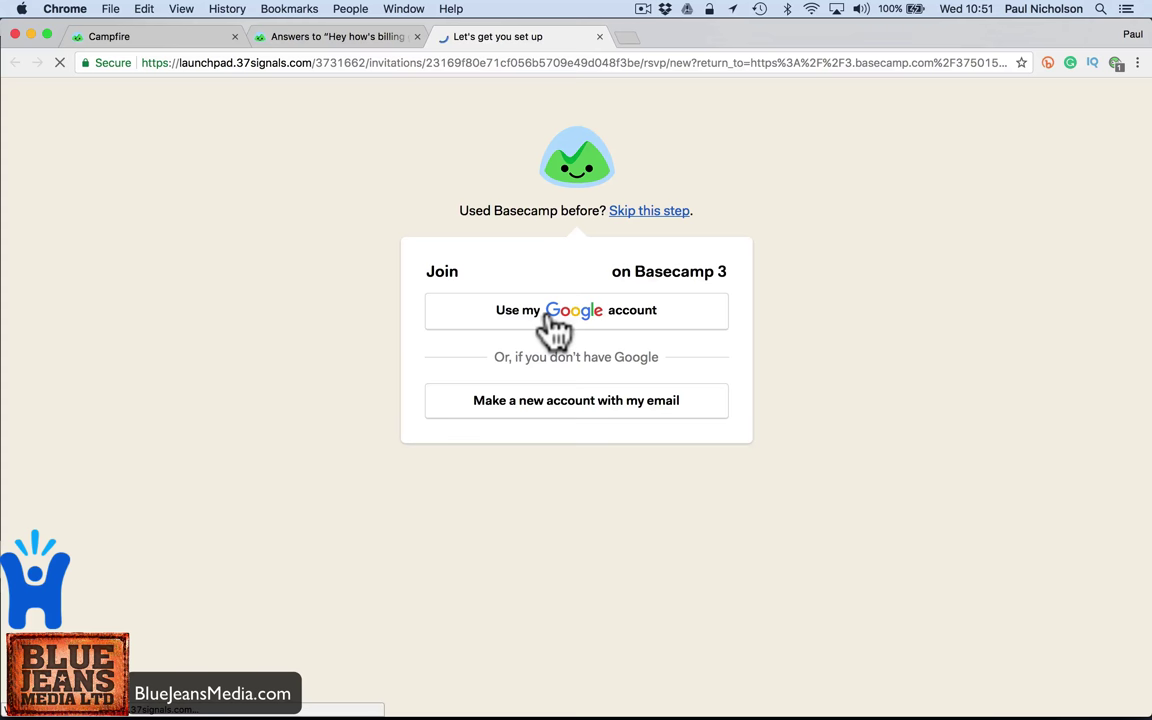
# - Close the join page, view Make Payment, then tick off Make Payment and Answer Queries
pyautogui.click(599, 36)
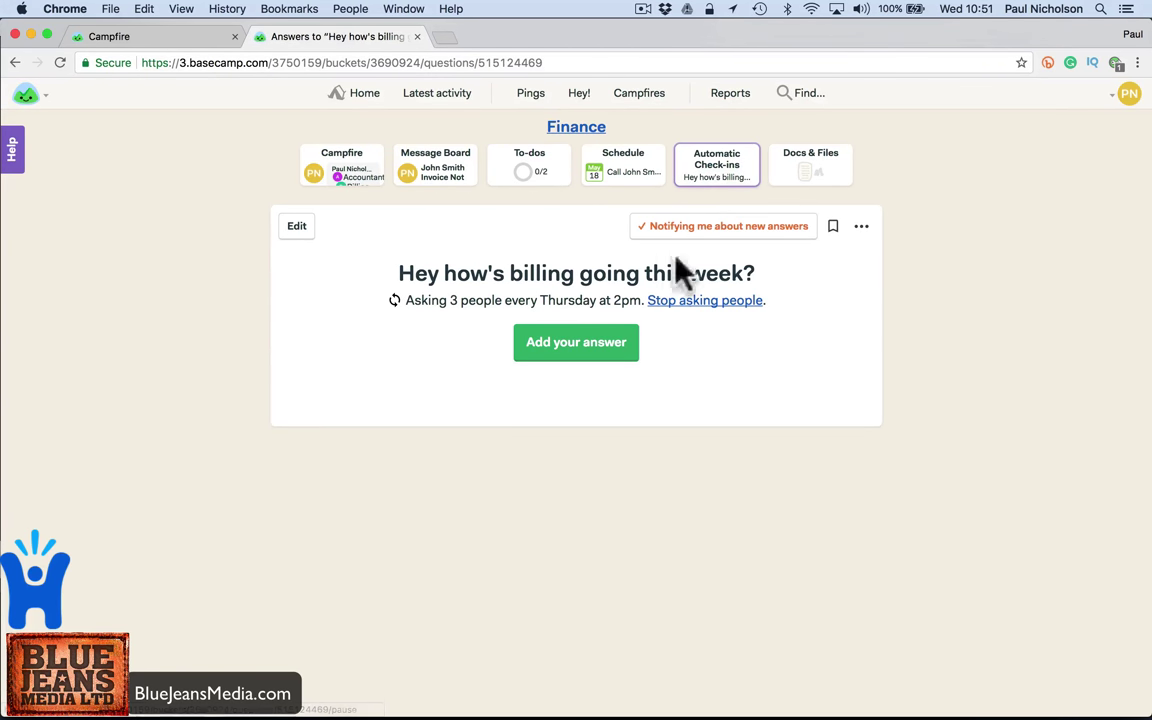
pyautogui.click(520, 185)
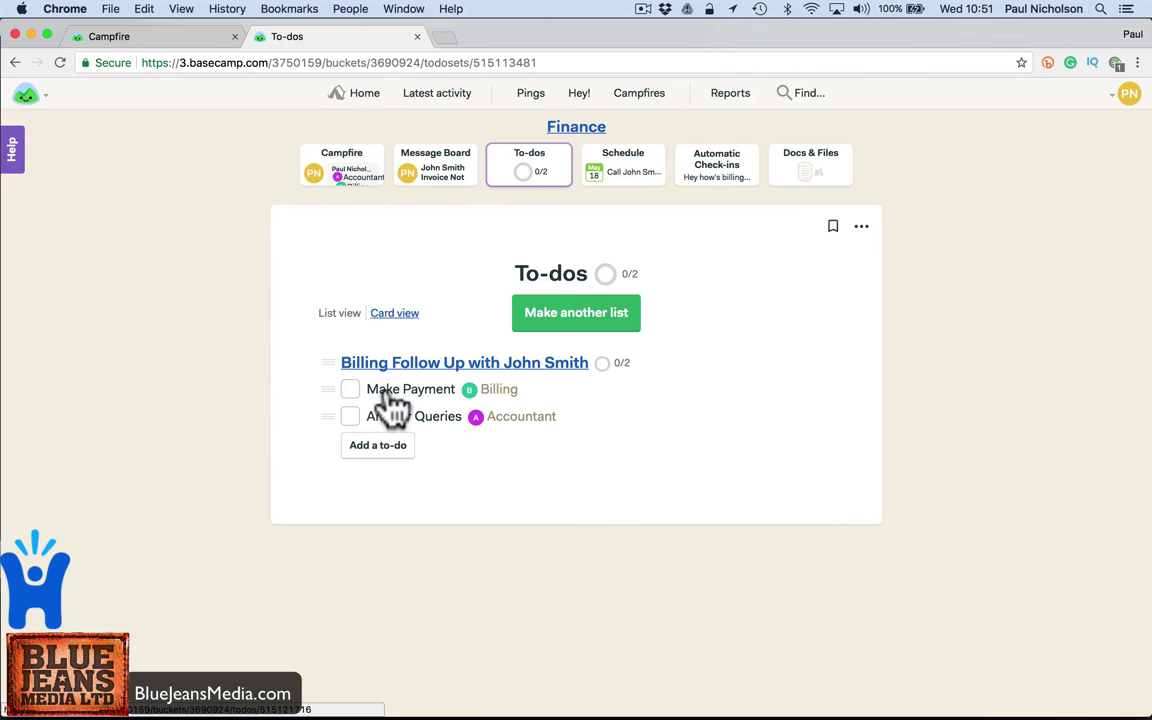
pyautogui.click(405, 389)
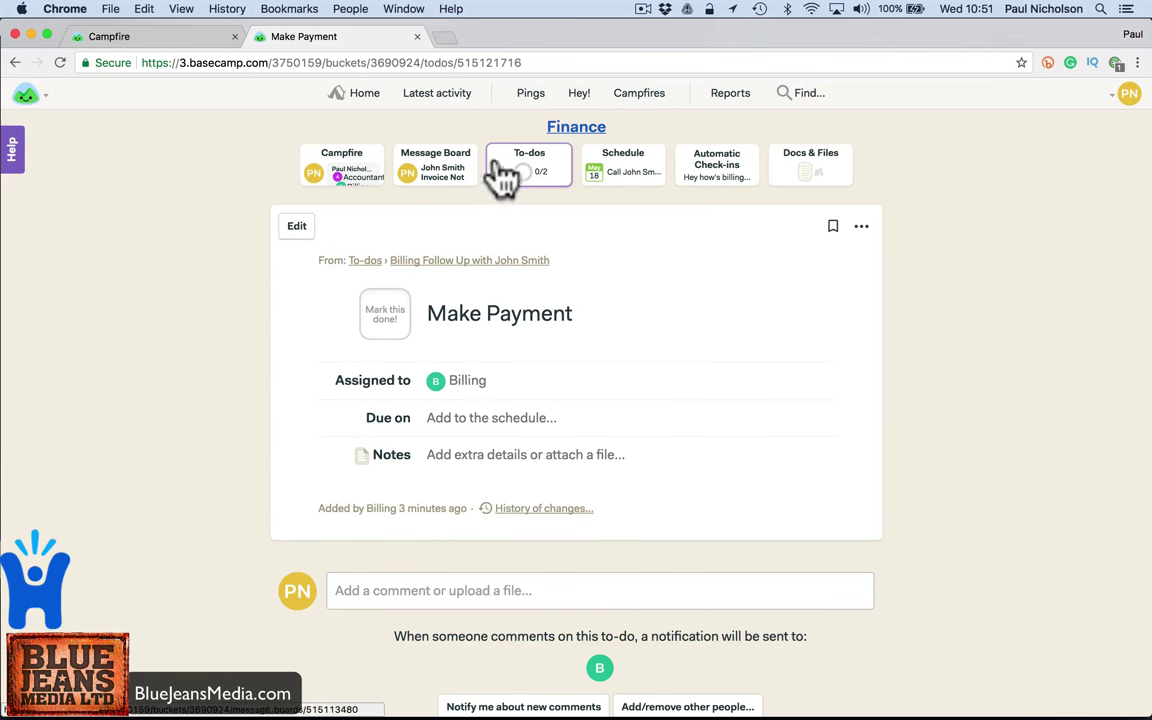
pyautogui.click(515, 165)
pyautogui.click(350, 390)
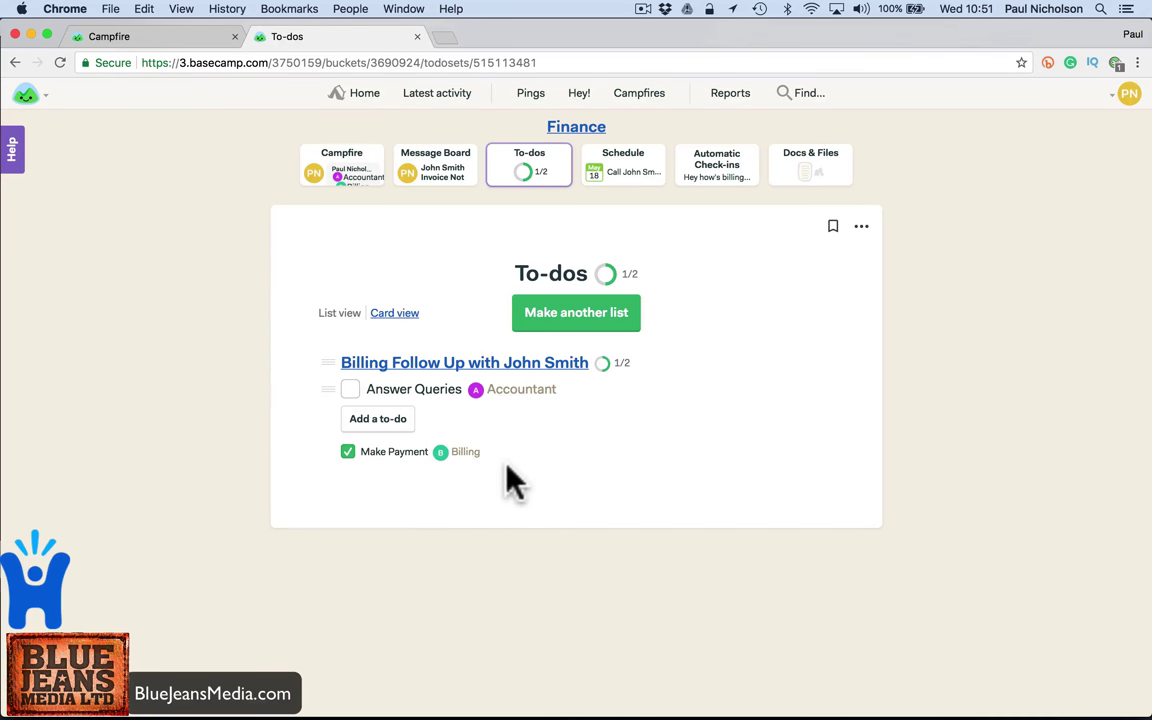
pyautogui.click(350, 392)
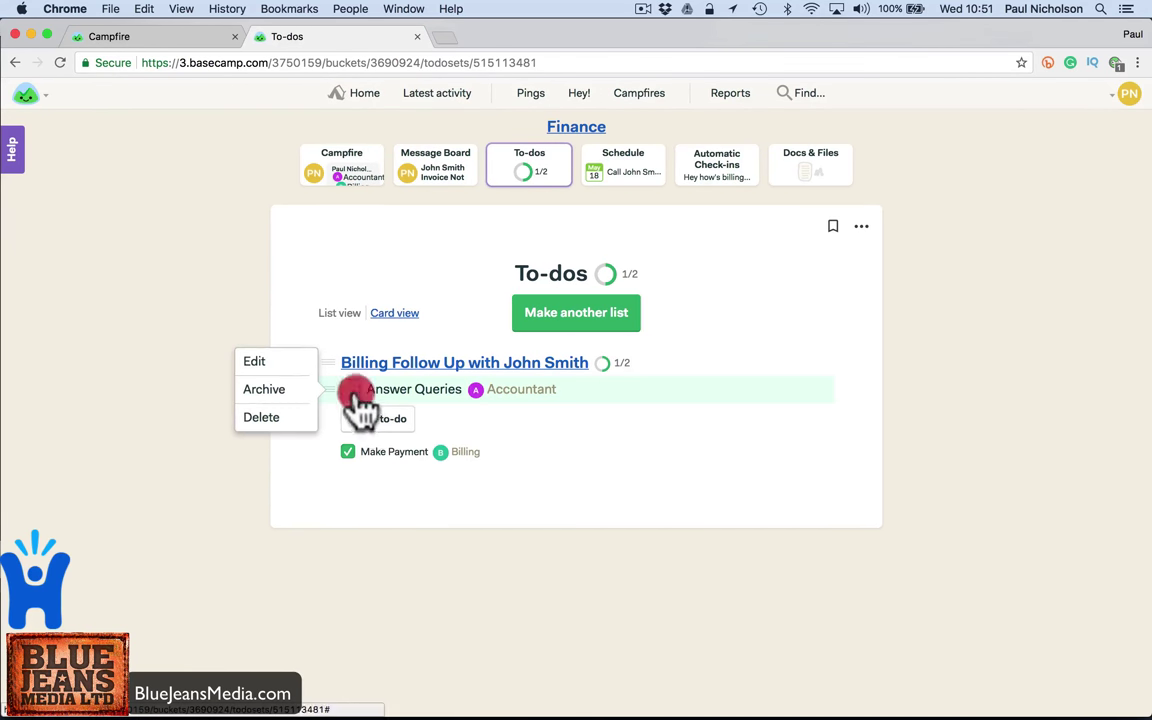
# - In Docs & Files, cancel an upload and create a folder named 'Payment Docs'
pyautogui.click(812, 178)
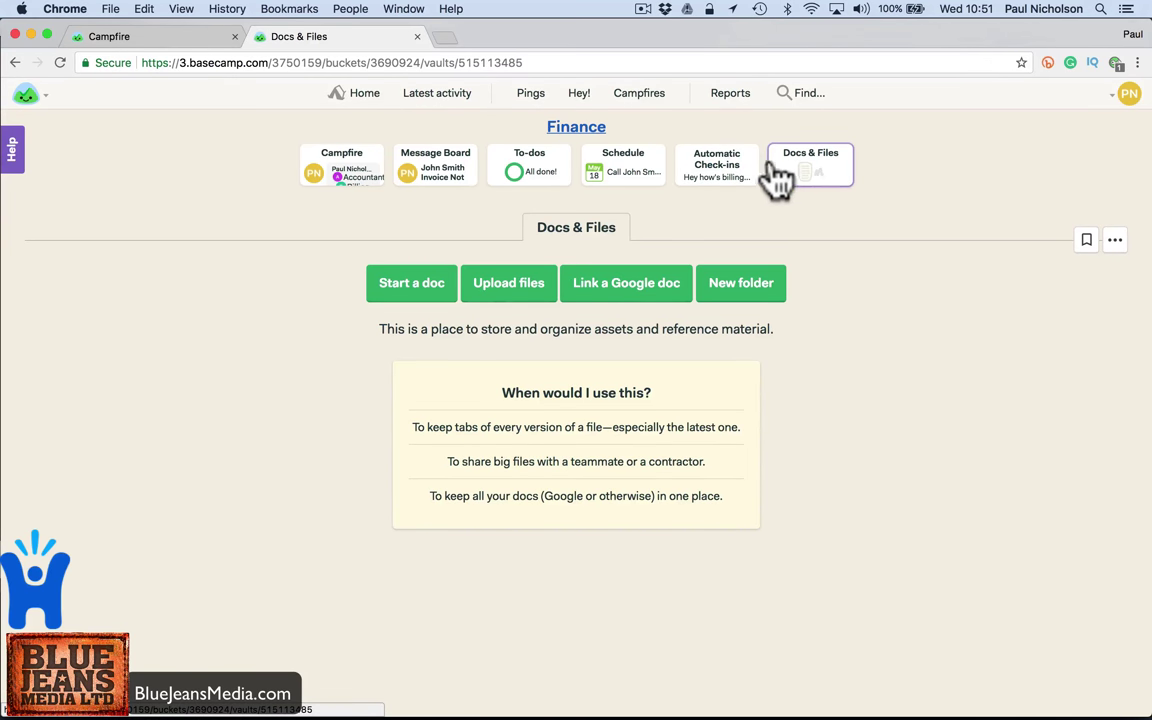
pyautogui.click(510, 292)
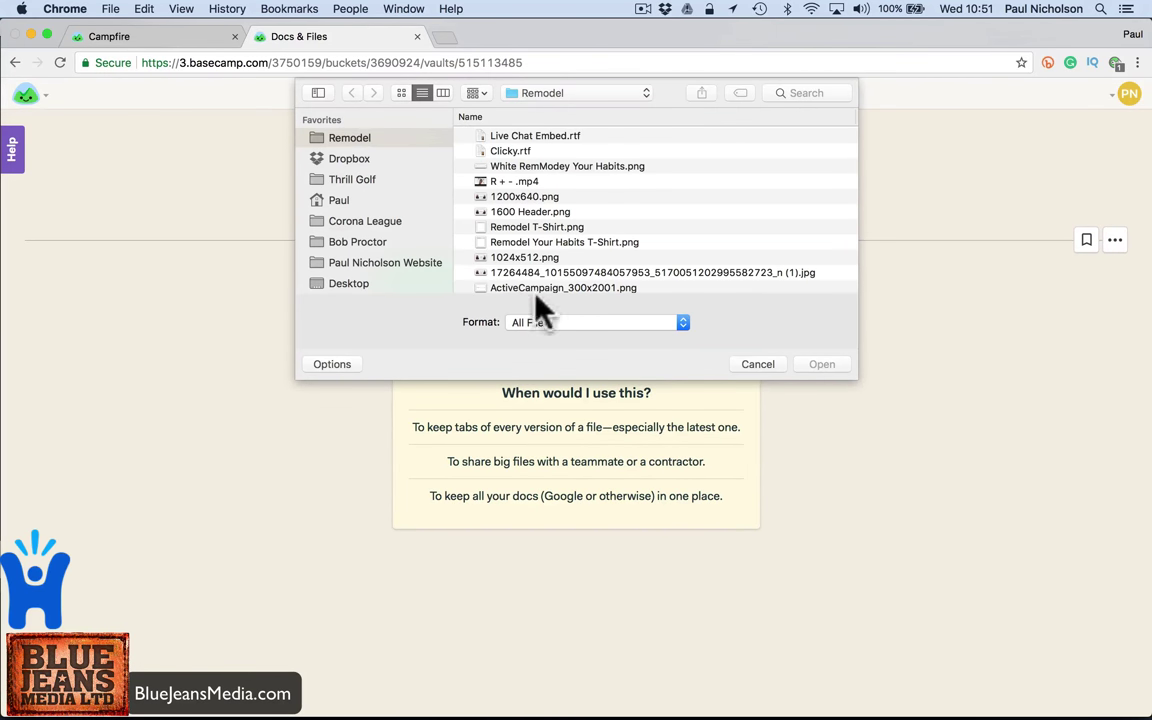
pyautogui.click(760, 364)
pyautogui.click(714, 300)
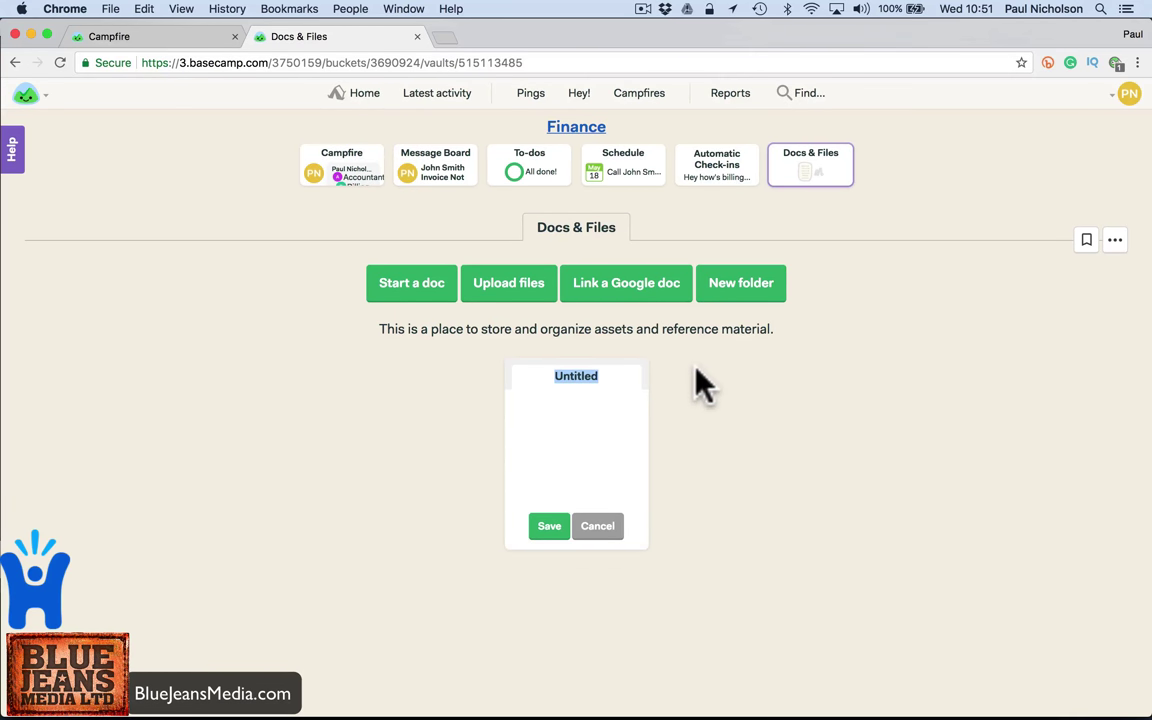
pyautogui.write('Payment Docs')
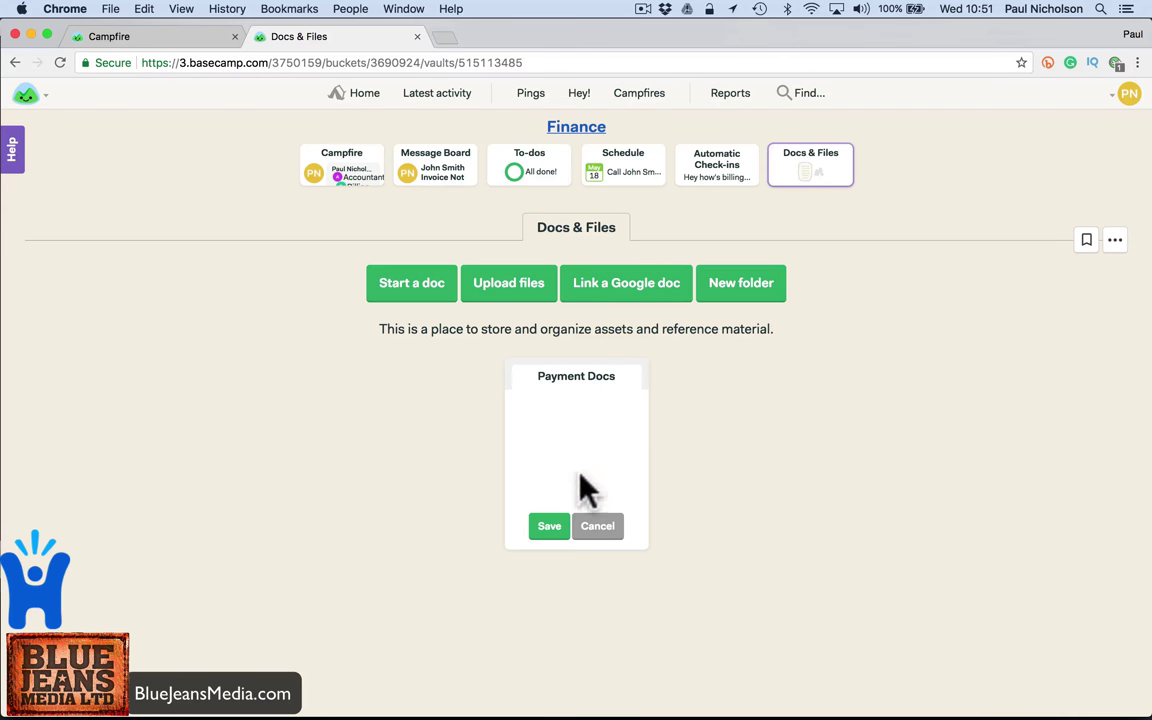
pyautogui.click(550, 518)
# - Create a second folder named 'Bank Info', correcting the mistyped name before saving
pyautogui.click(742, 288)
pyautogui.write('Nank Info')
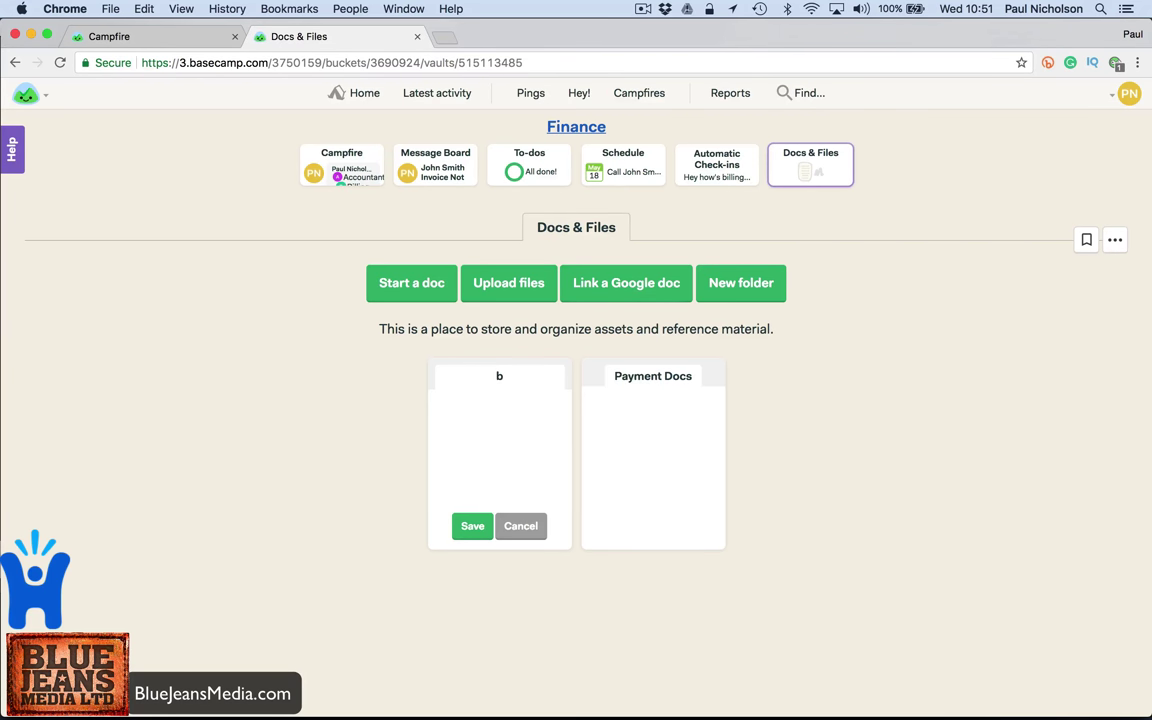
pyautogui.press('BackSpace')
pyautogui.write('bank')
pyautogui.press('BackSpace')
pyautogui.write('Bank Info')
pyautogui.click(472, 526)
# - In the Bank Info folder, start a document titled 'Bank Info' with Sort code and Account Number lines
pyautogui.click(495, 440)
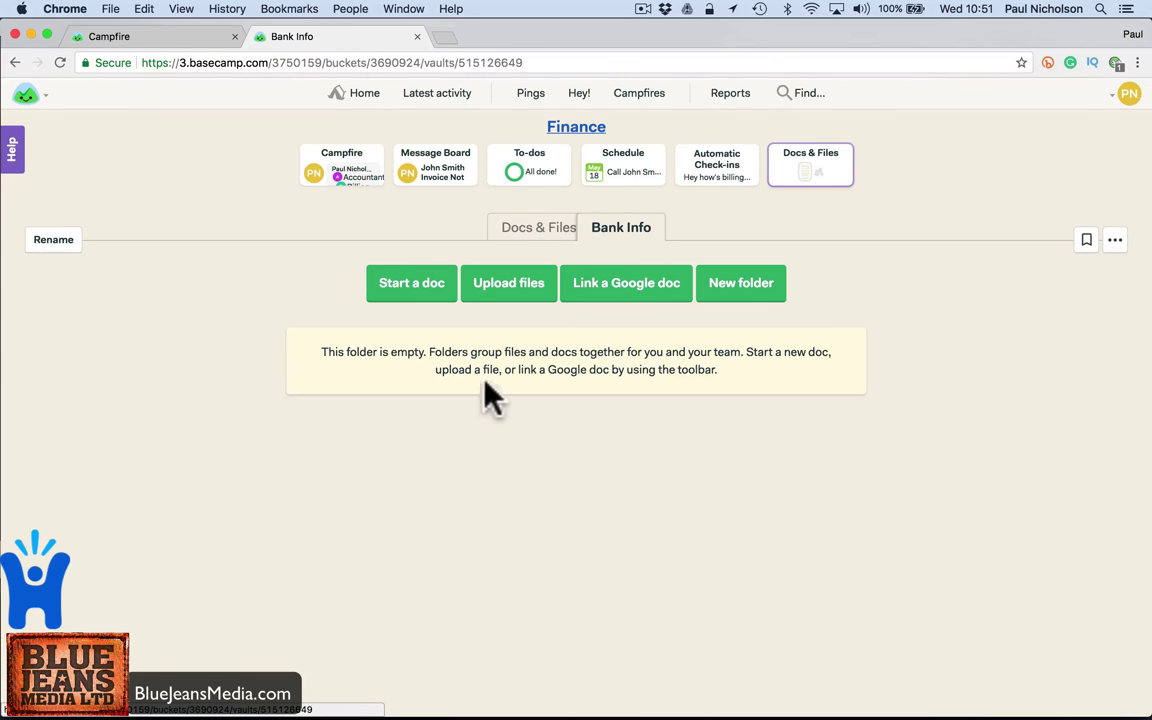
pyautogui.click(388, 285)
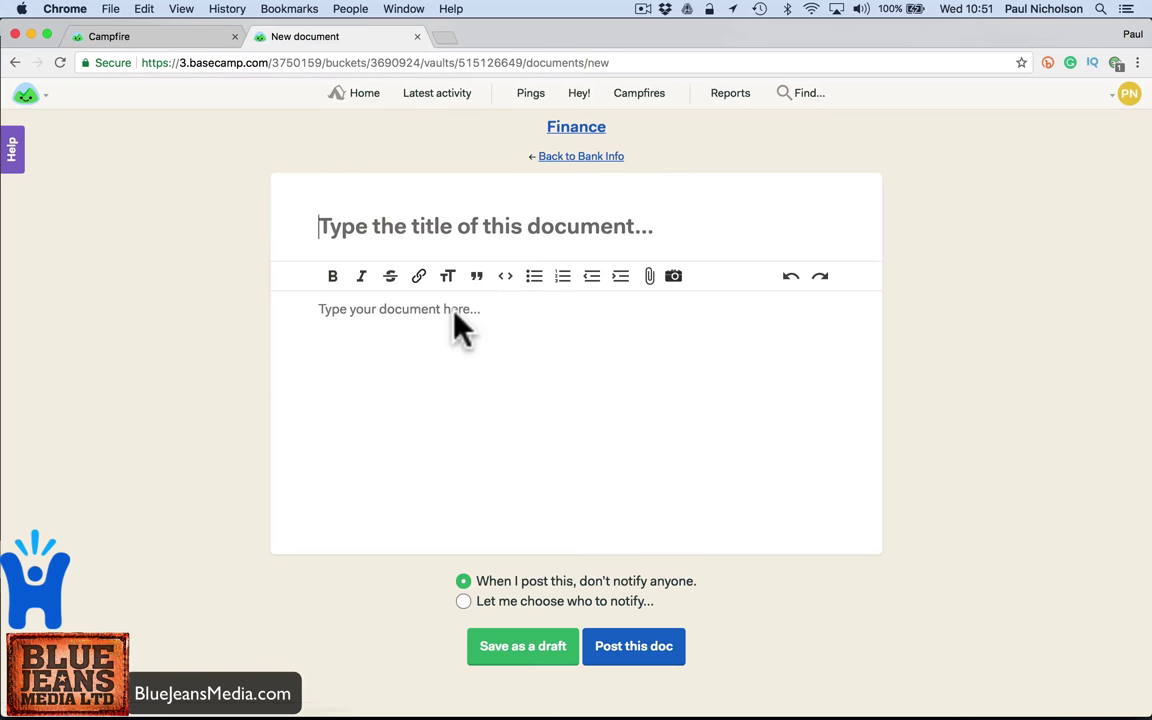
pyautogui.write('Ban')
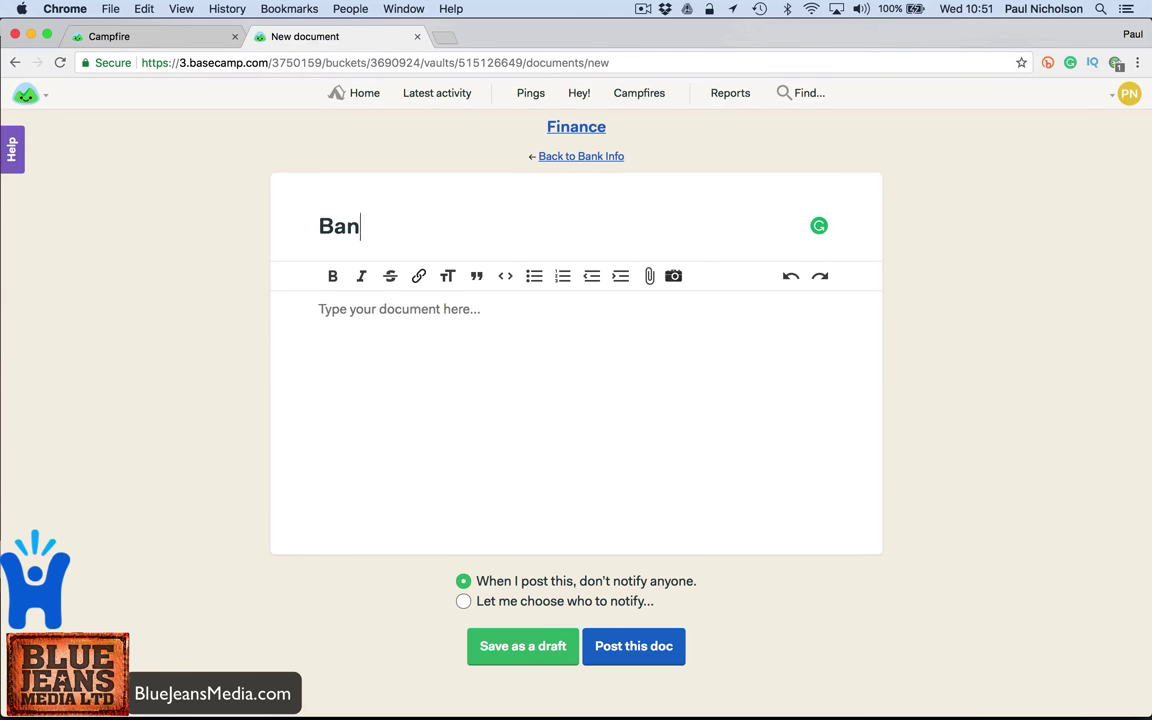
pyautogui.write('k Infor')
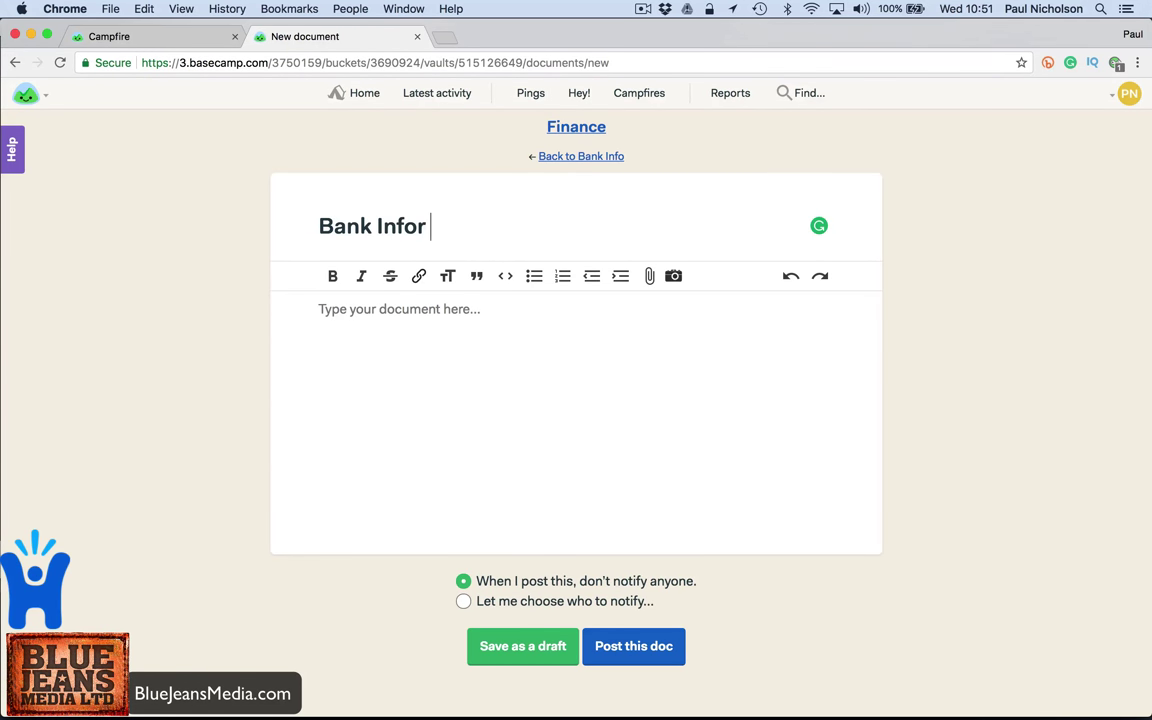
pyautogui.press('BackSpace')
pyautogui.press('Tab')
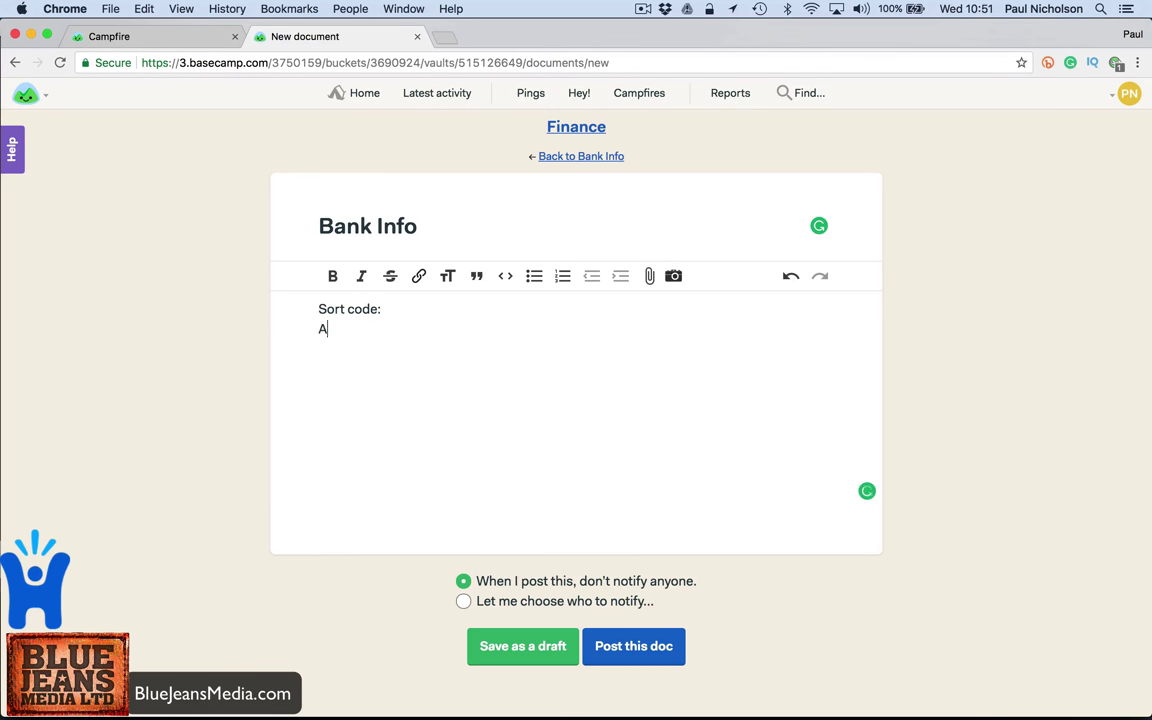
pyautogui.write('unt Number')
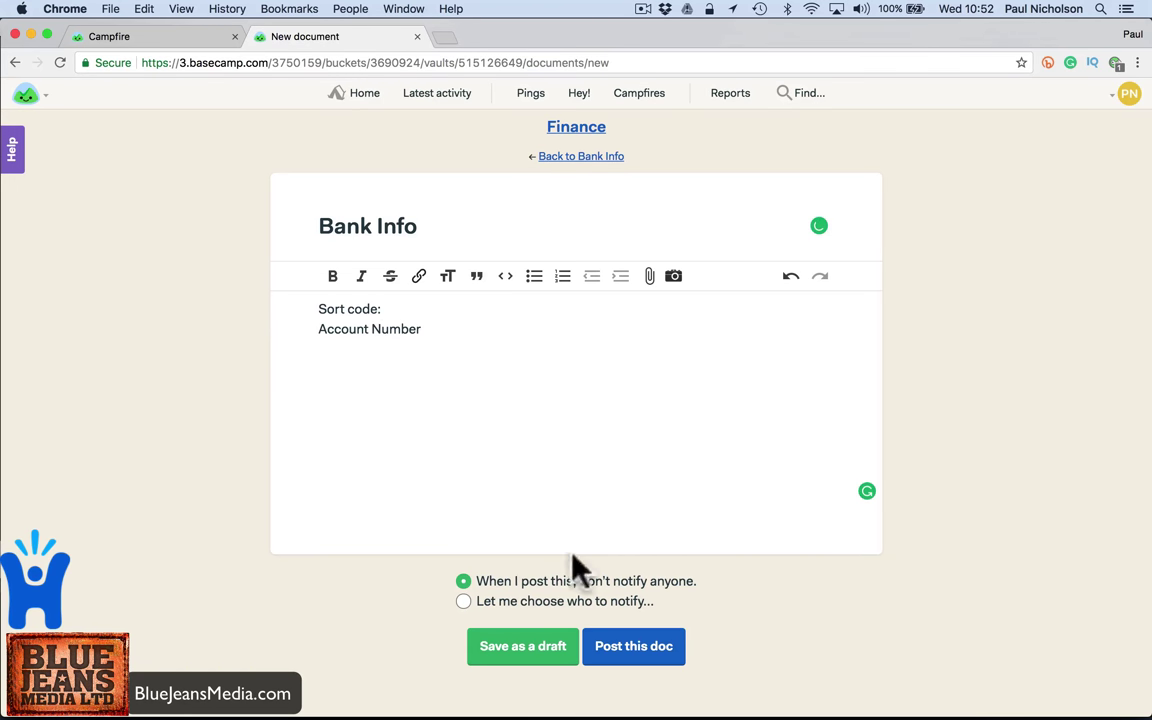
# - Post the Bank Info document, then reopen the Bank Info folder and cancel a file upload
pyautogui.click(613, 648)
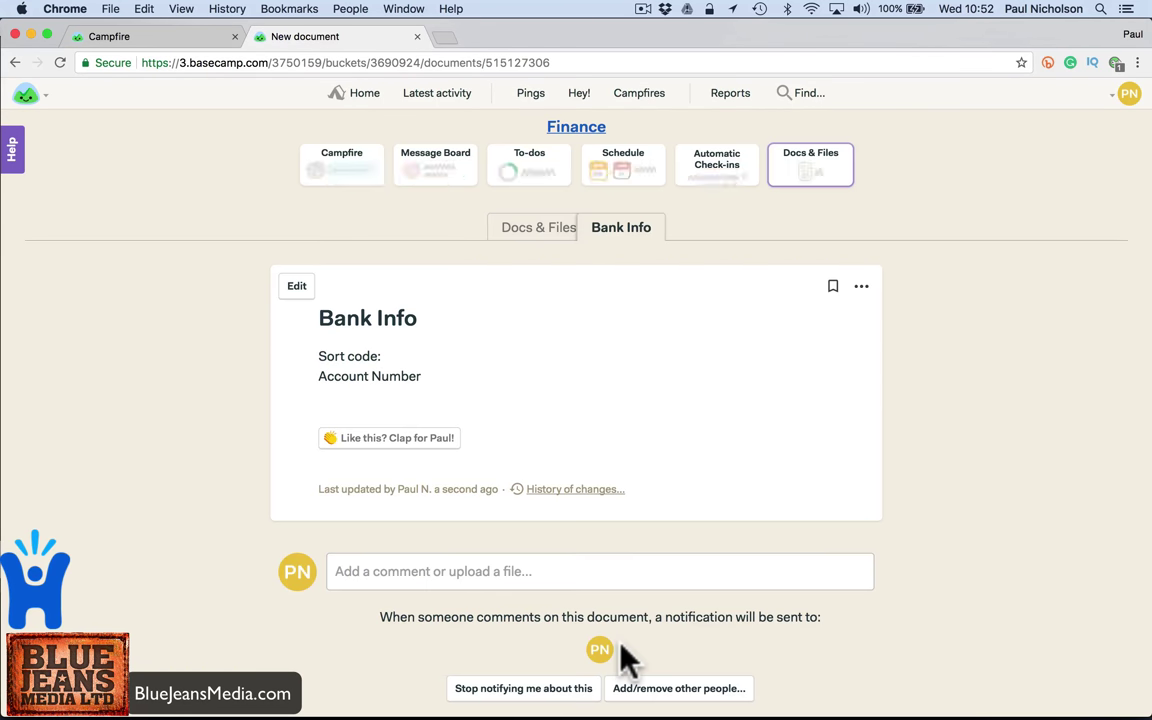
pyautogui.click(522, 232)
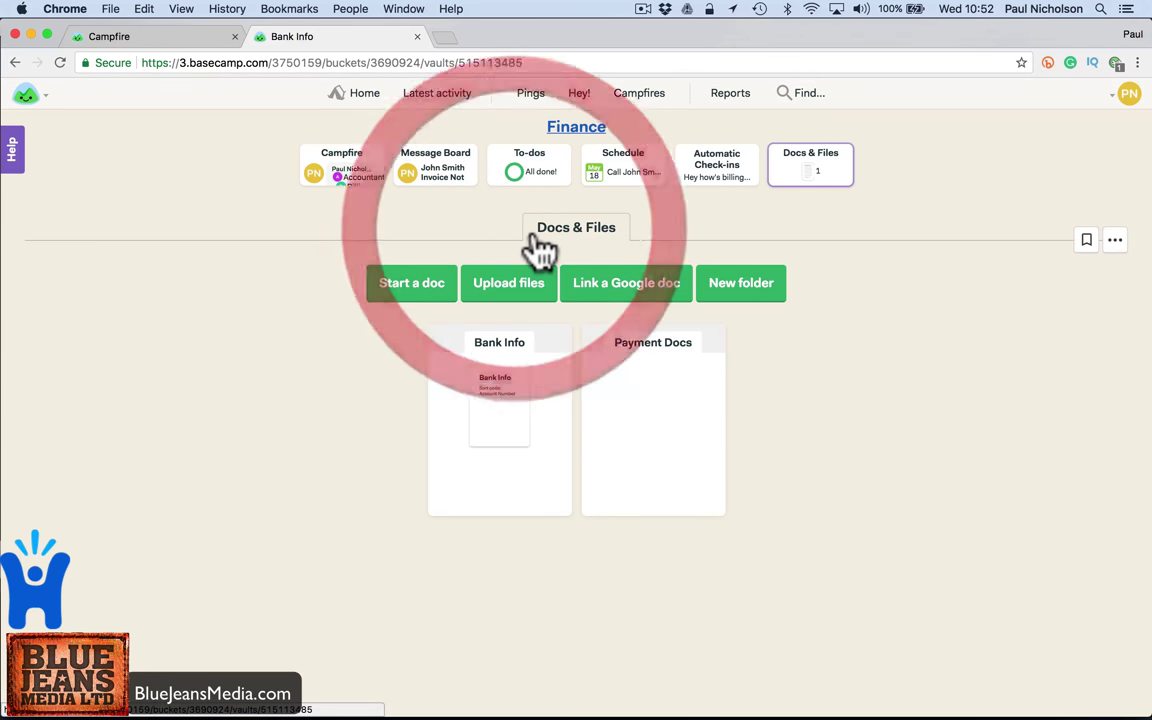
pyautogui.click(508, 398)
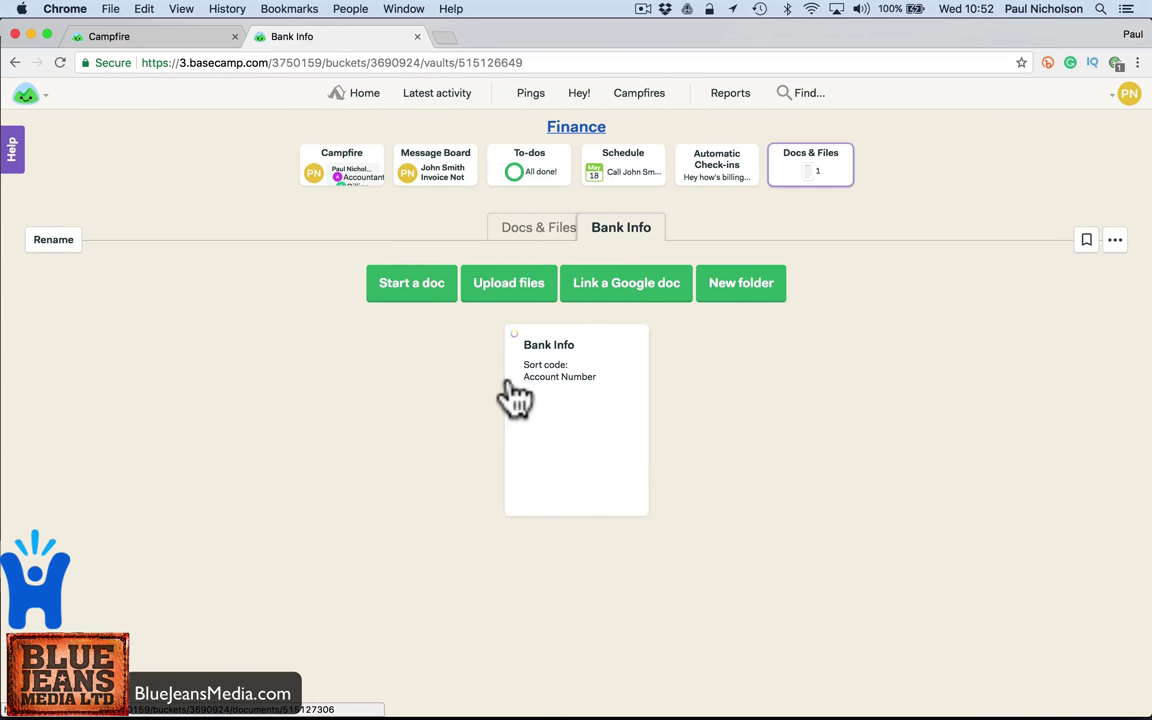
pyautogui.click(506, 300)
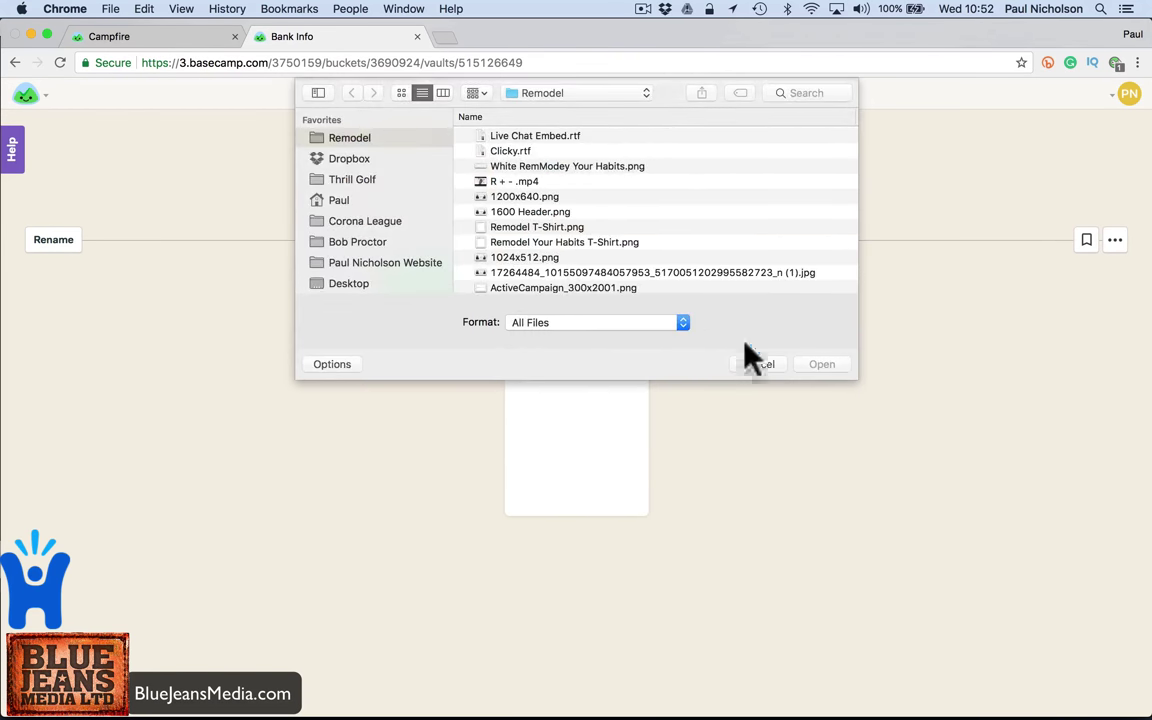
pyautogui.click(762, 362)
# - Abandon the Link a Google Doc form and return to the Basecamp home page
pyautogui.click(648, 298)
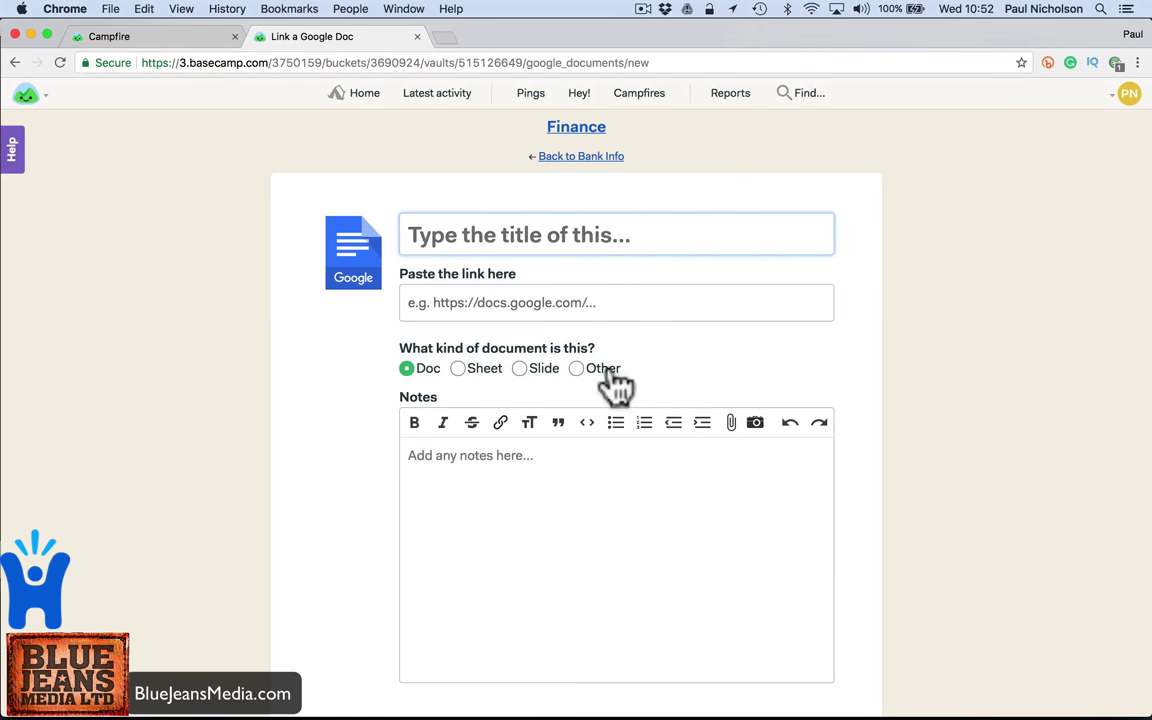
pyautogui.click(712, 170)
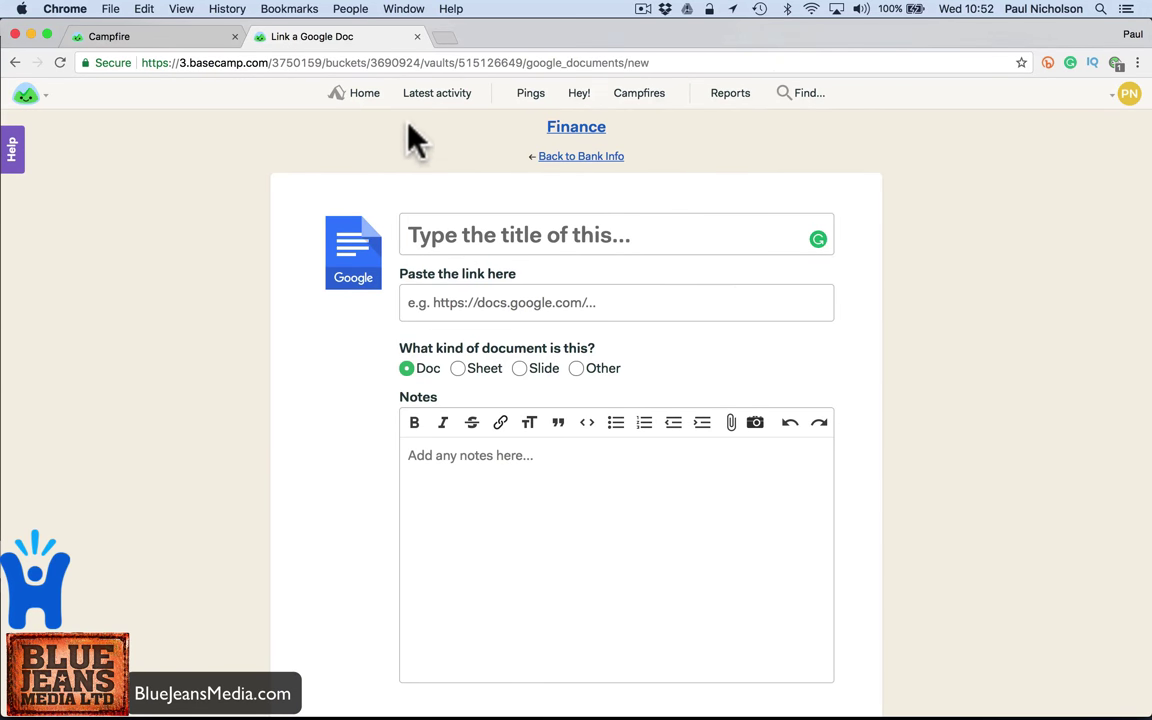
pyautogui.click(384, 140)
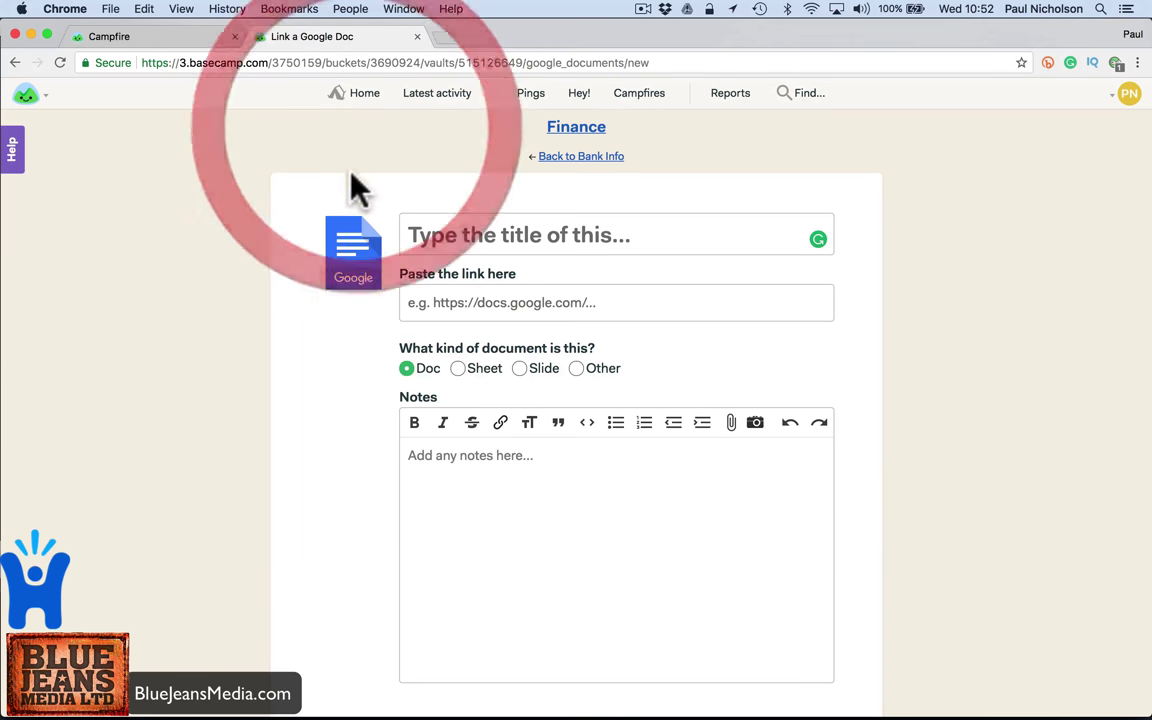
pyautogui.click(340, 100)
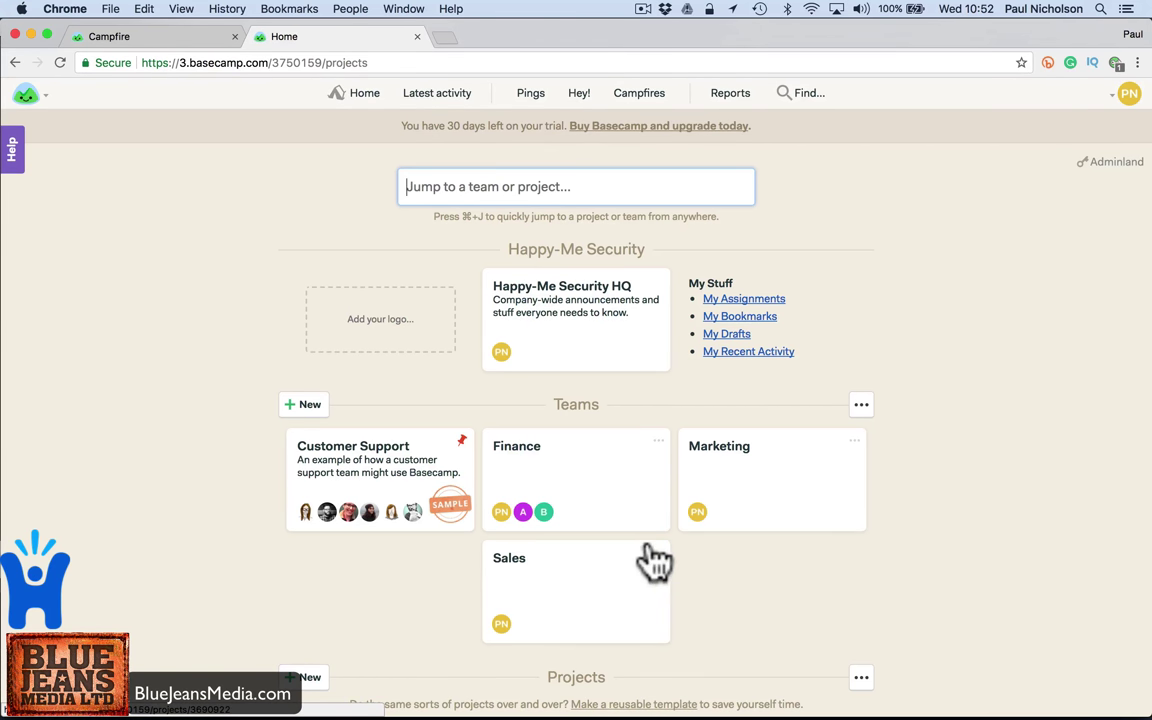
# - Create a new CCTV System project named after the client and open its project page
pyautogui.scroll(-5, 625, 513)
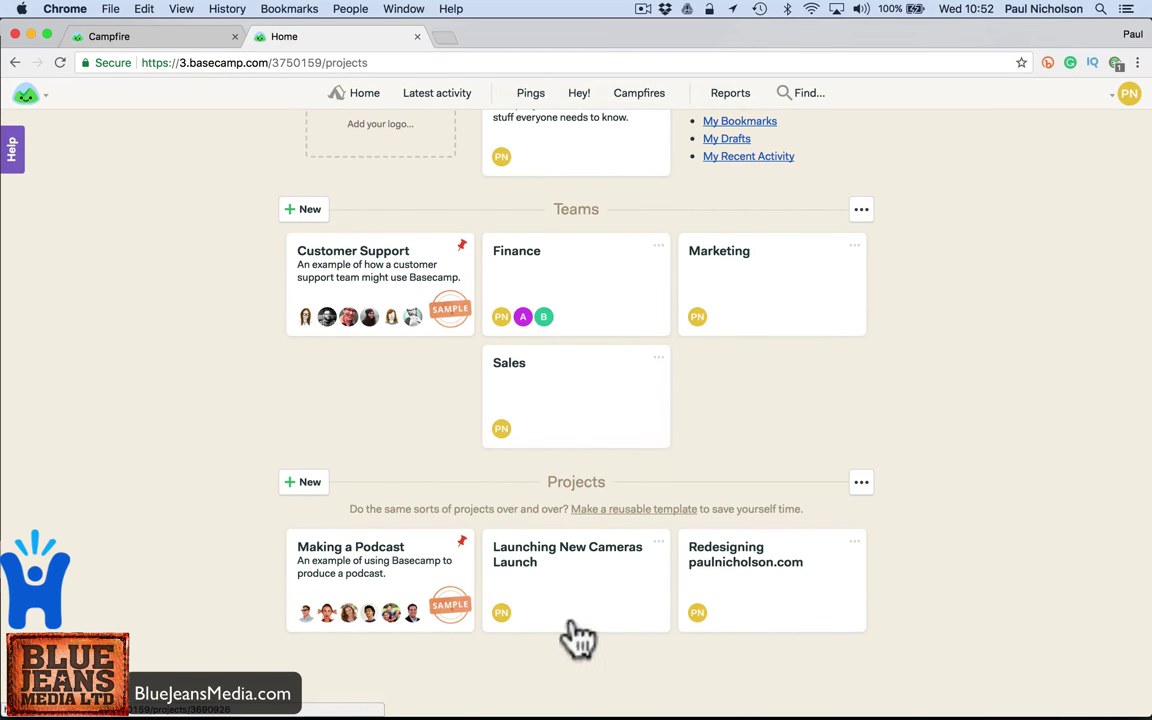
pyautogui.click(312, 484)
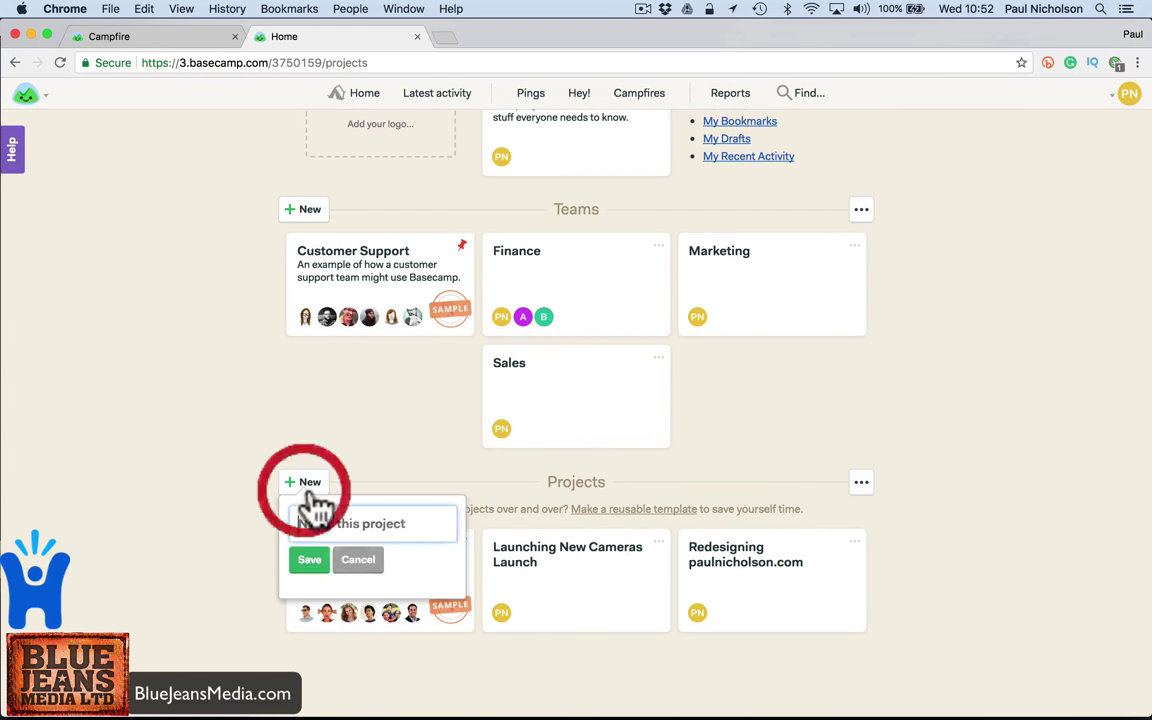
pyautogui.click(365, 531)
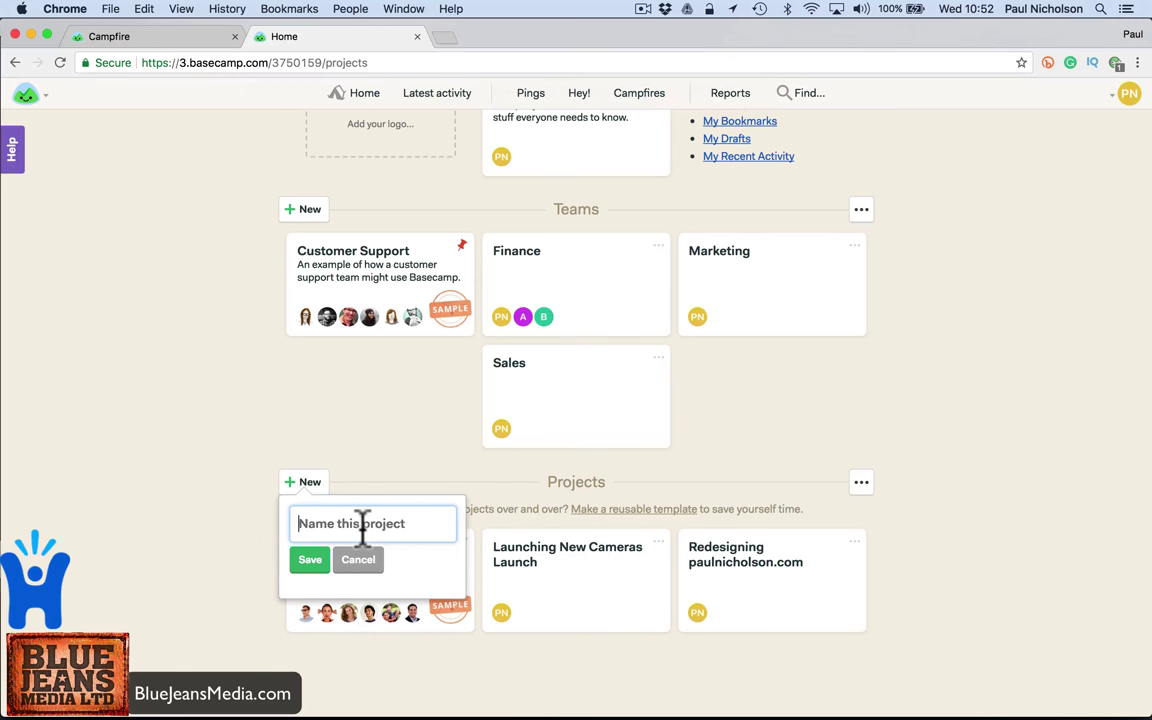
pyautogui.write('Jo')
pyautogui.write('hn Smith CCTV System')
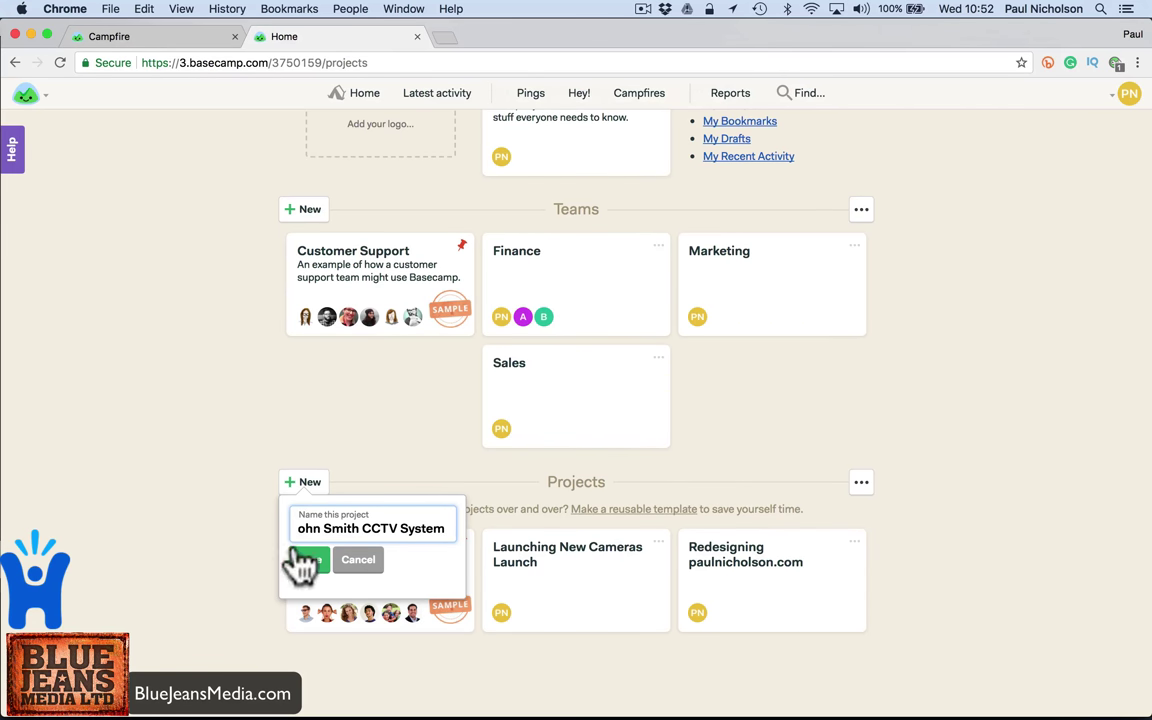
pyautogui.click(304, 561)
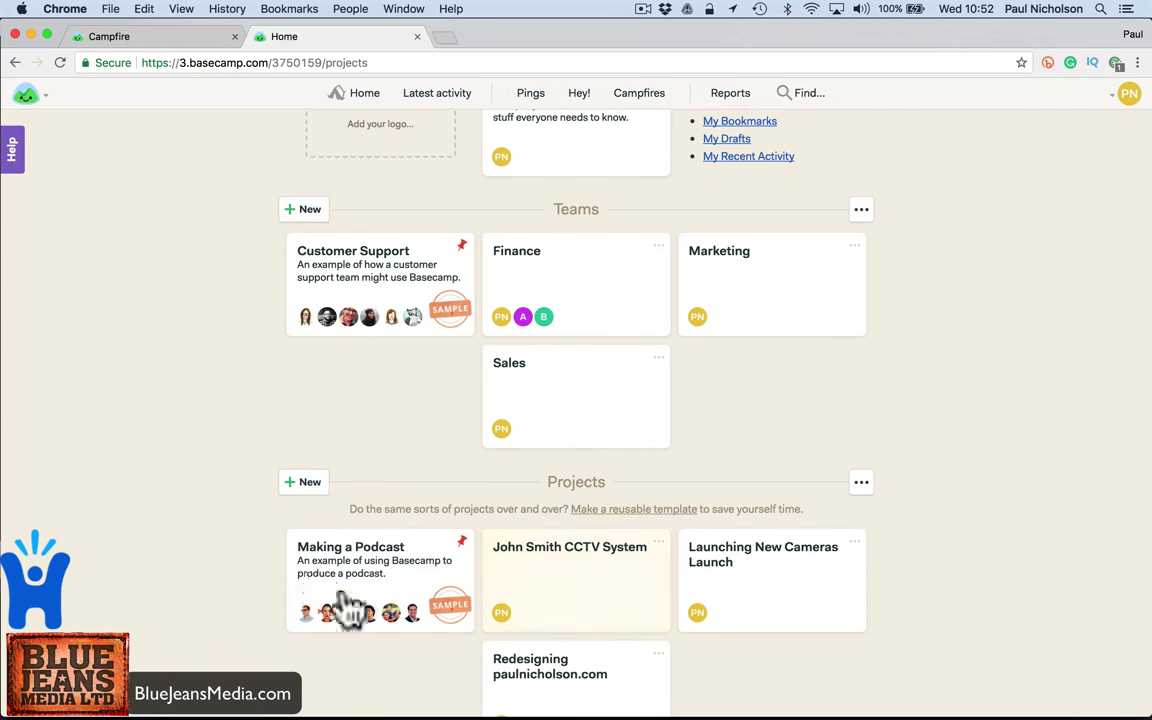
pyautogui.click(551, 606)
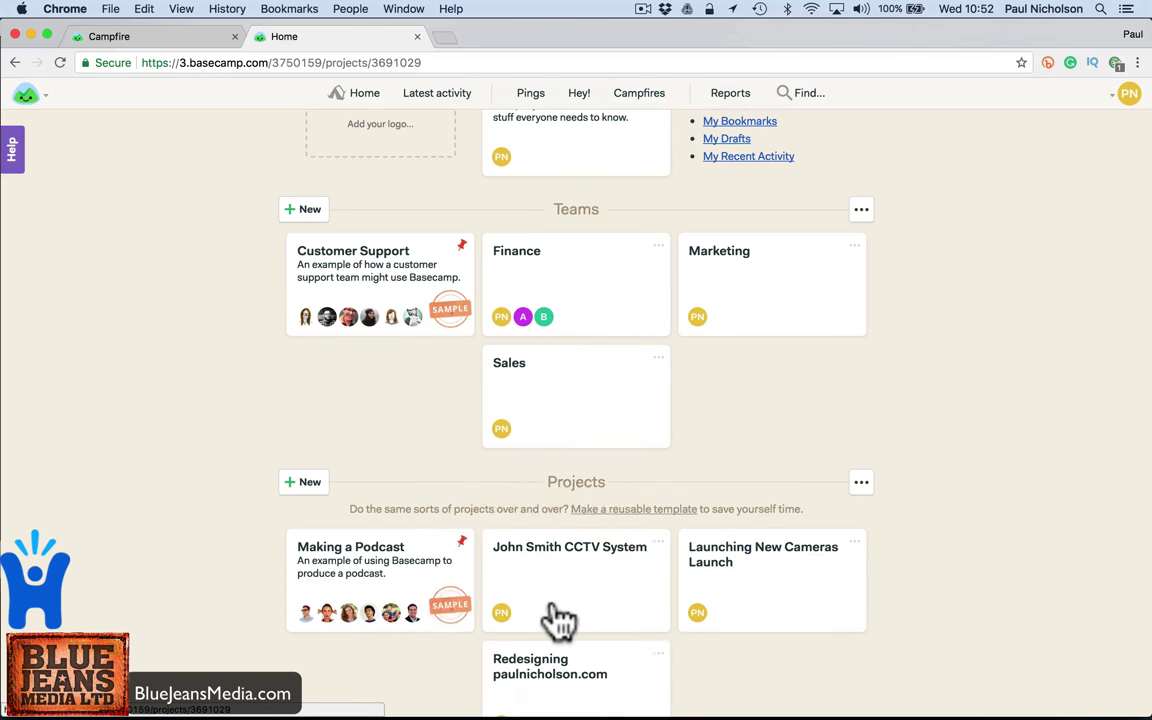
# - Invite the client to the CCTV System project with their name, e-mail address and title Owner
pyautogui.click(566, 180)
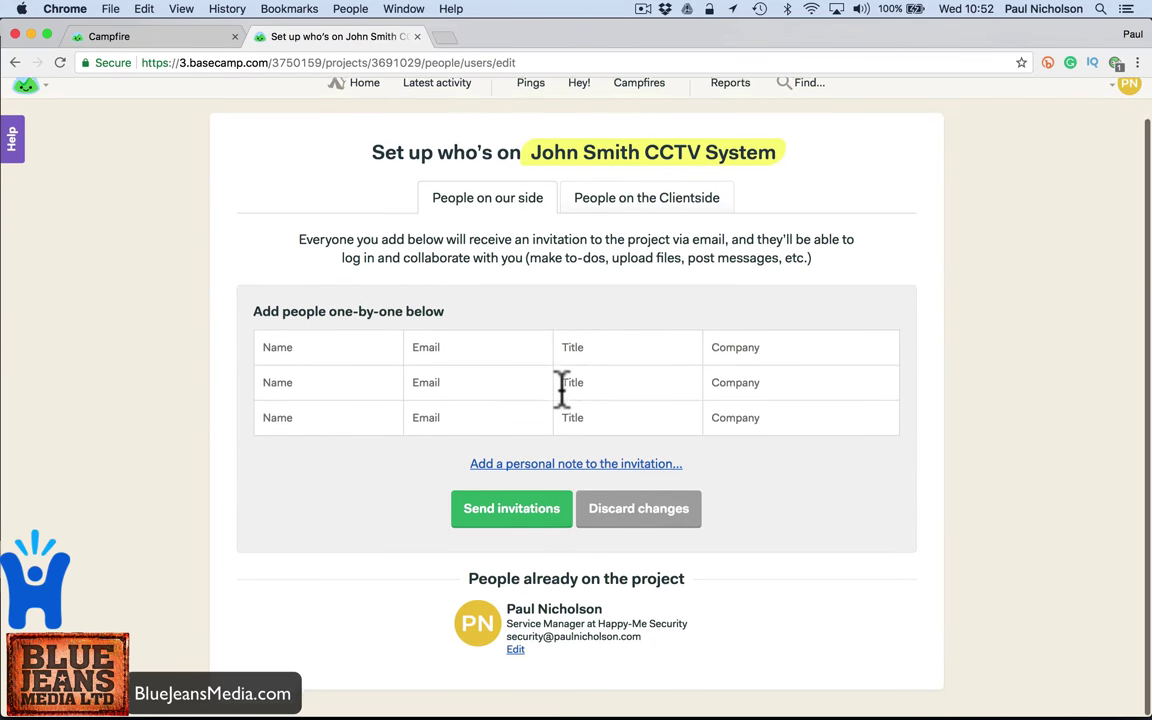
pyautogui.scroll(1, 563, 390)
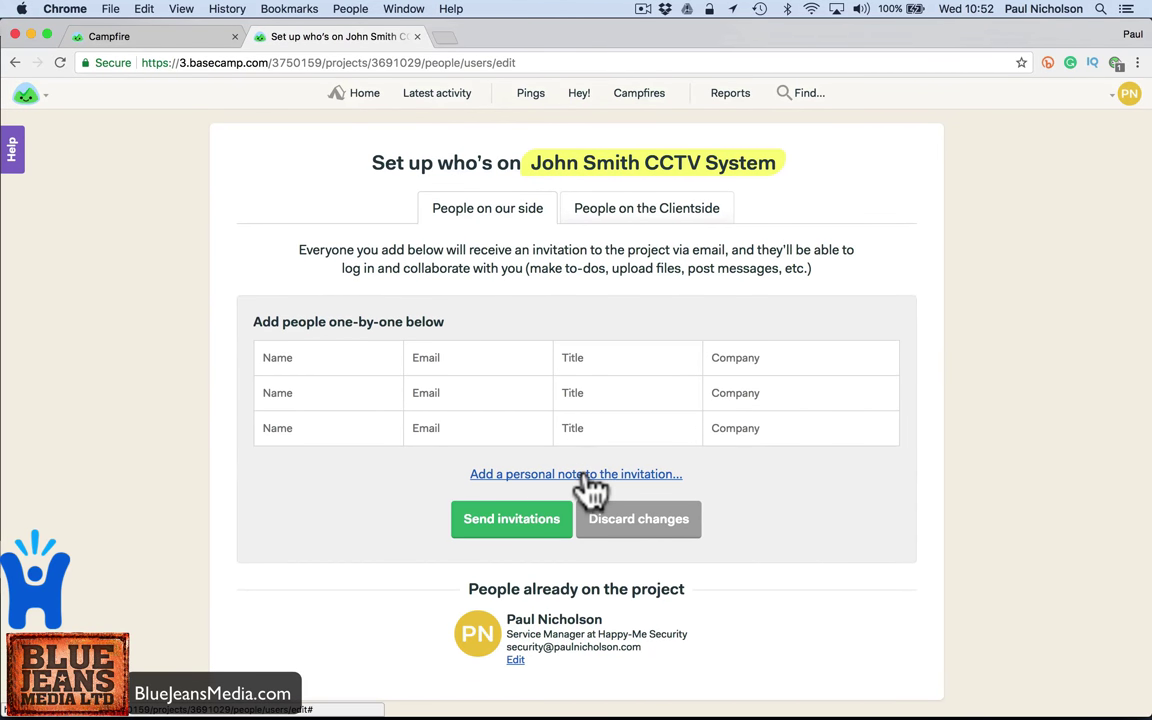
pyautogui.click(356, 362)
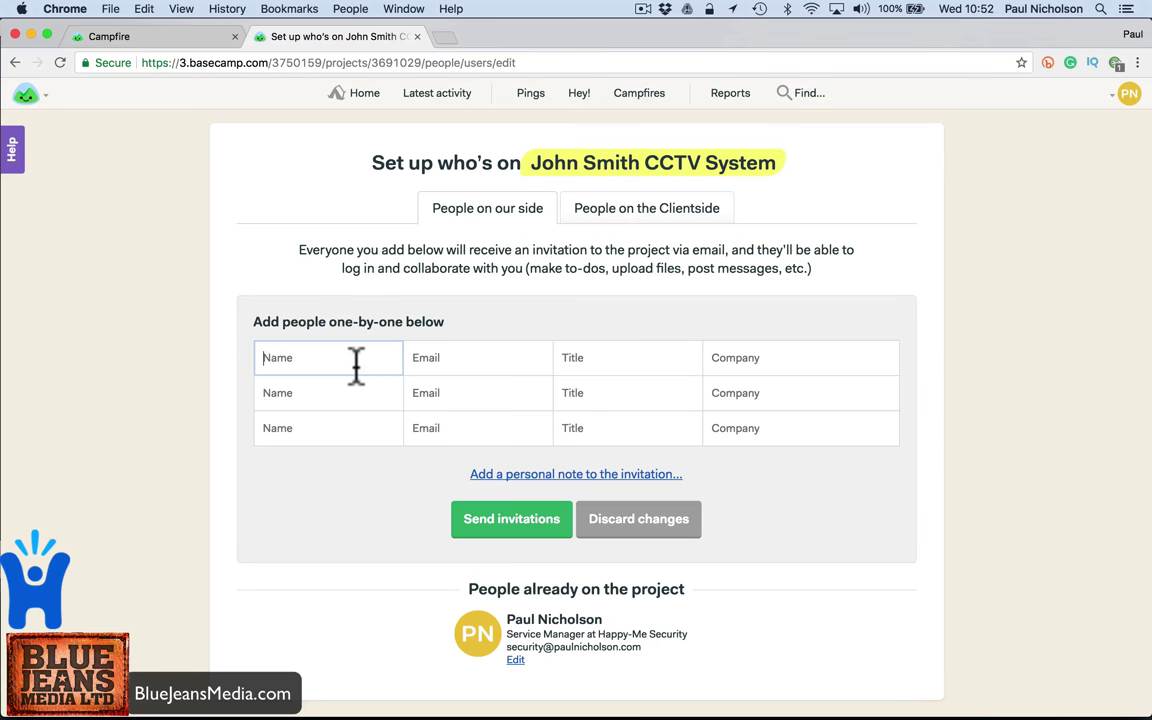
pyautogui.write('John Smith')
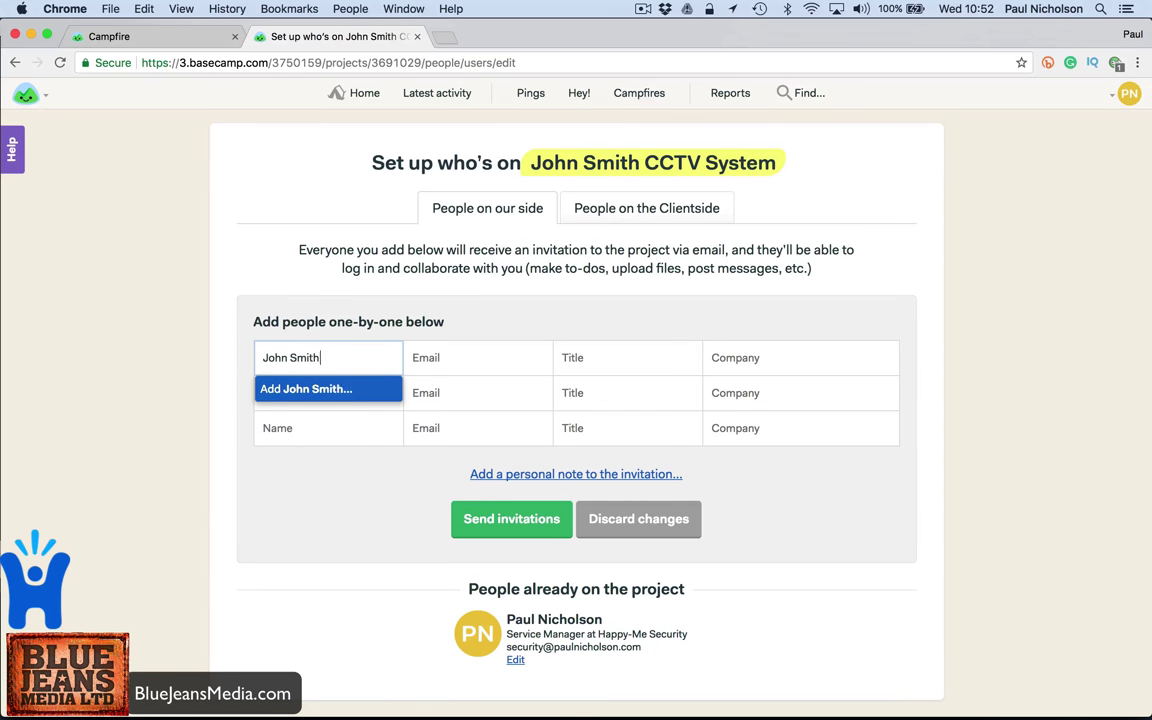
pyautogui.press('Return')
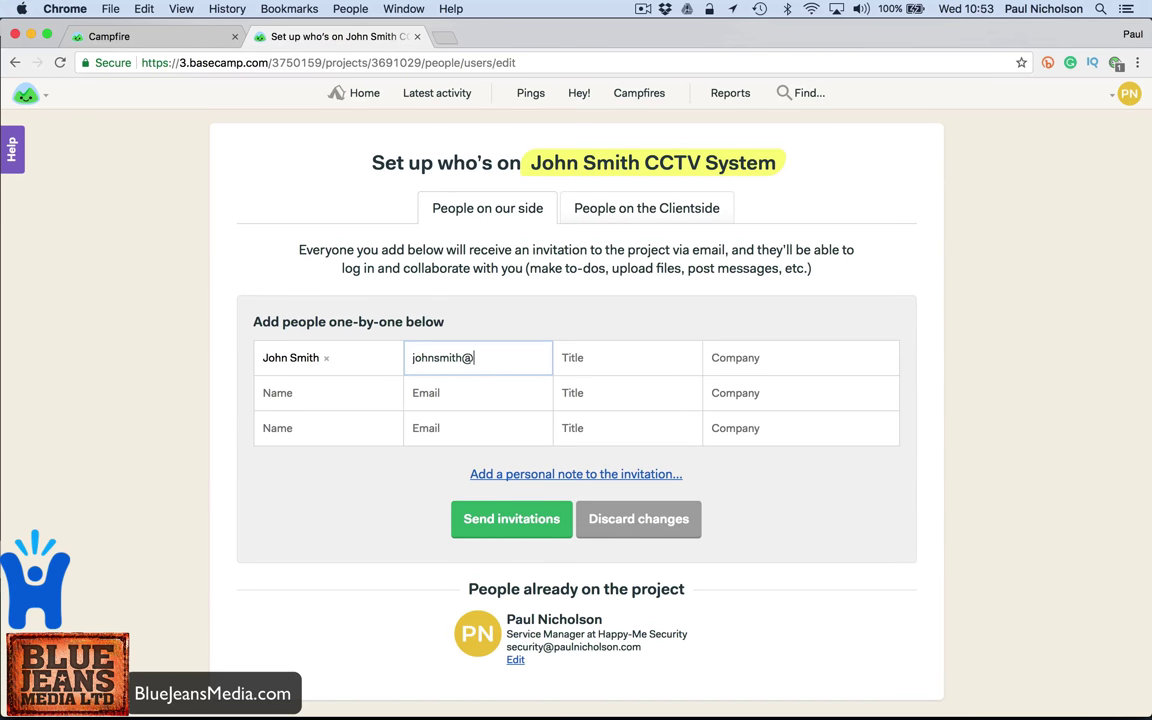
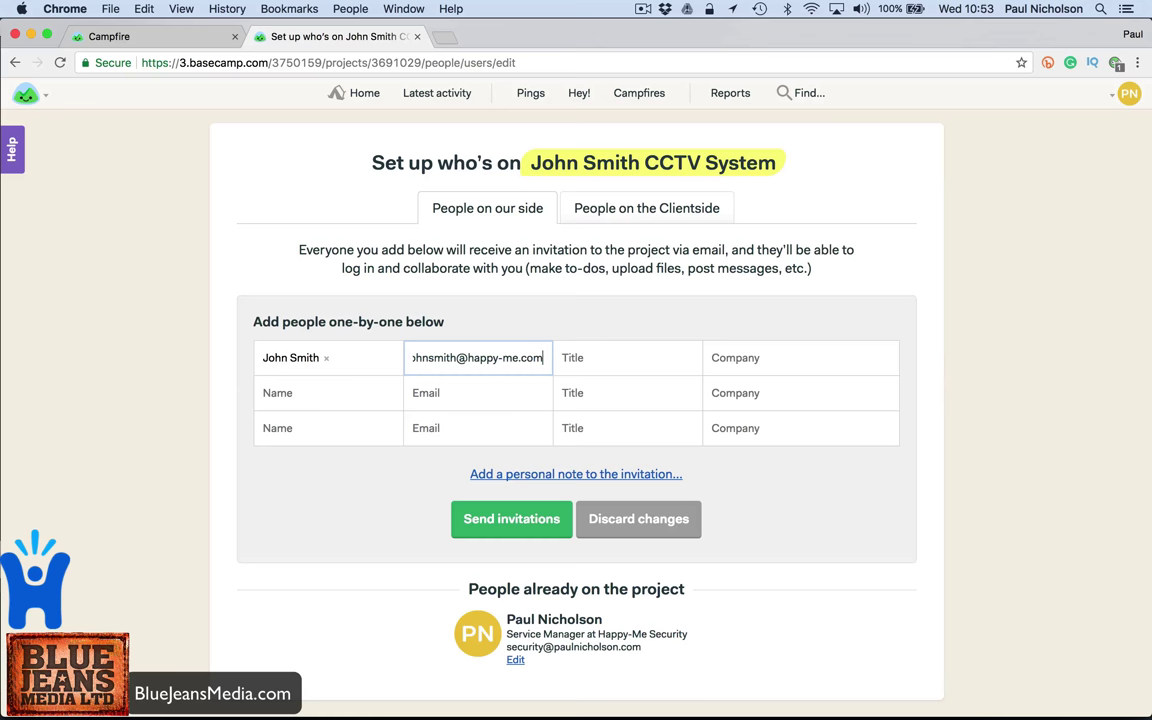
pyautogui.click(565, 357)
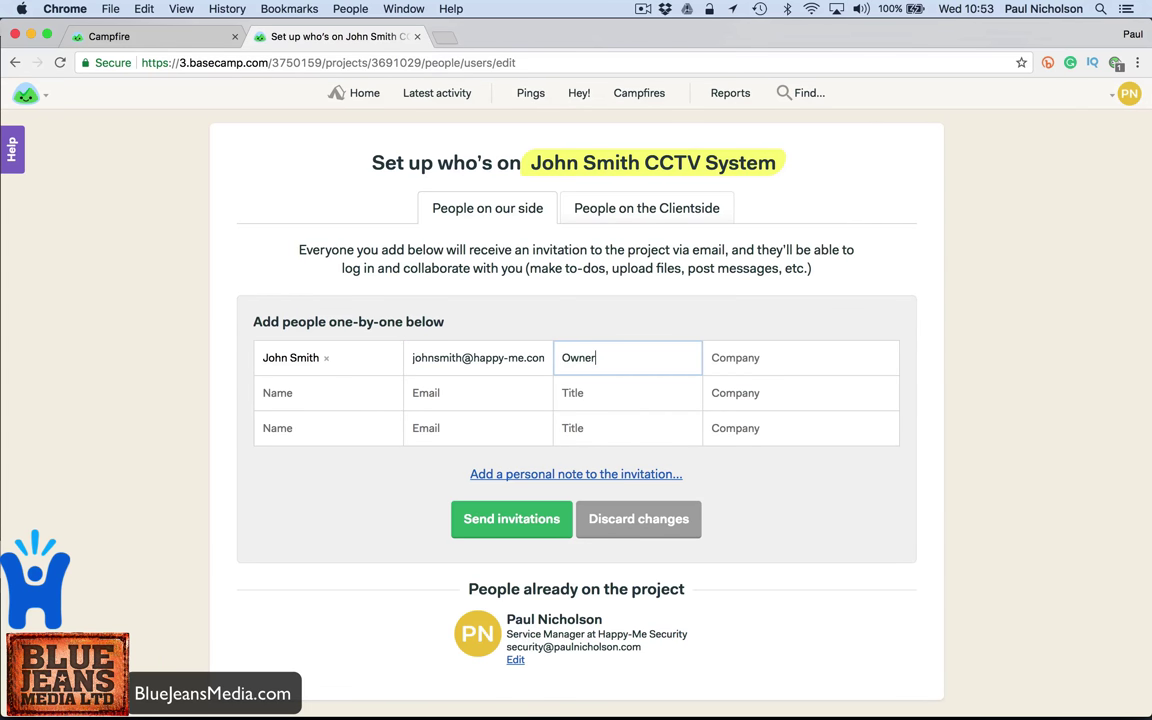
pyautogui.click(530, 518)
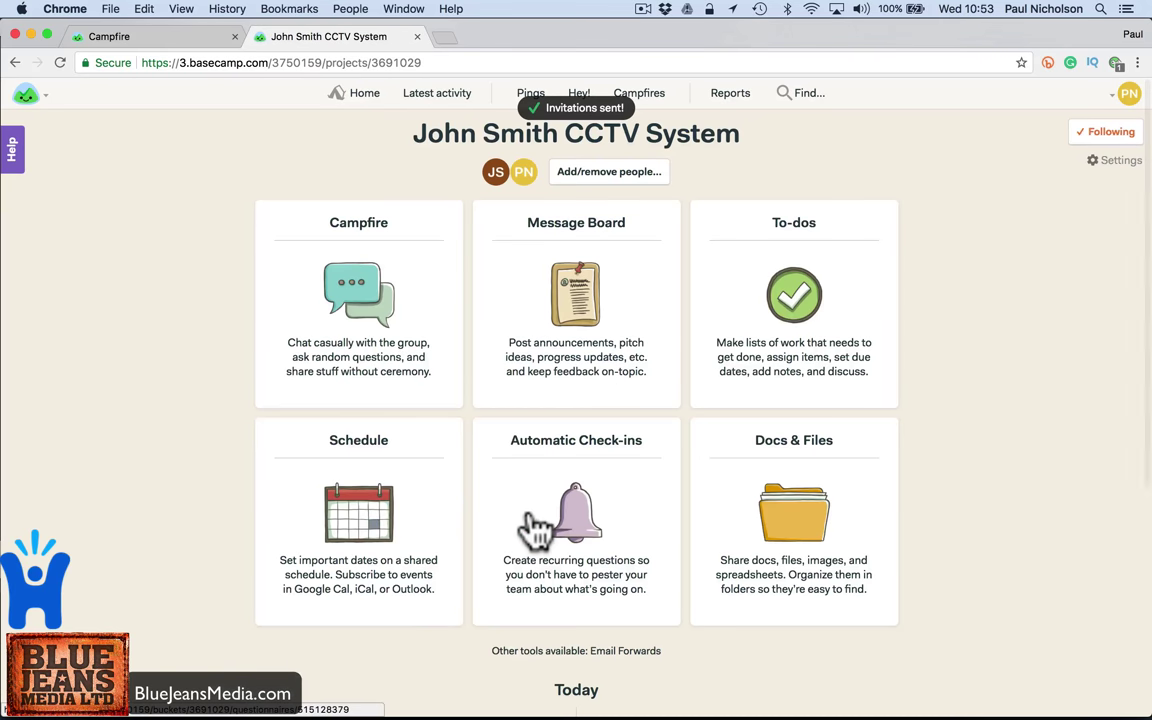
# - Open the project's people setup and move between the team and Clientside forms
pyautogui.click(565, 176)
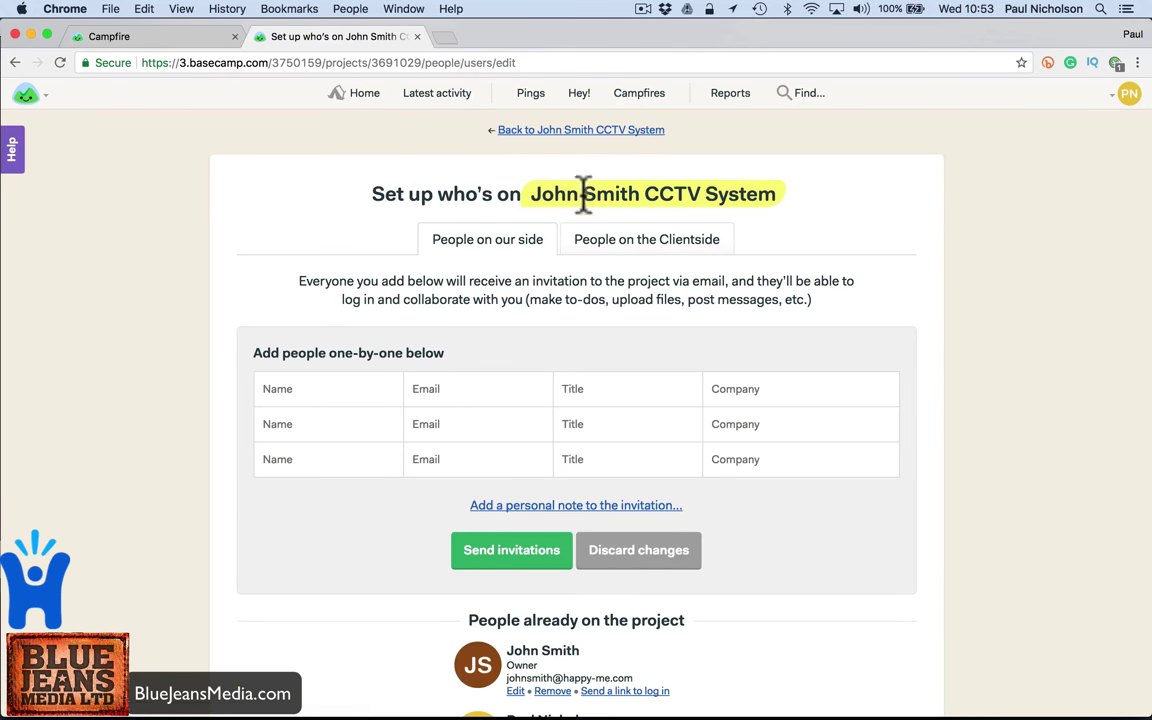
pyautogui.click(607, 249)
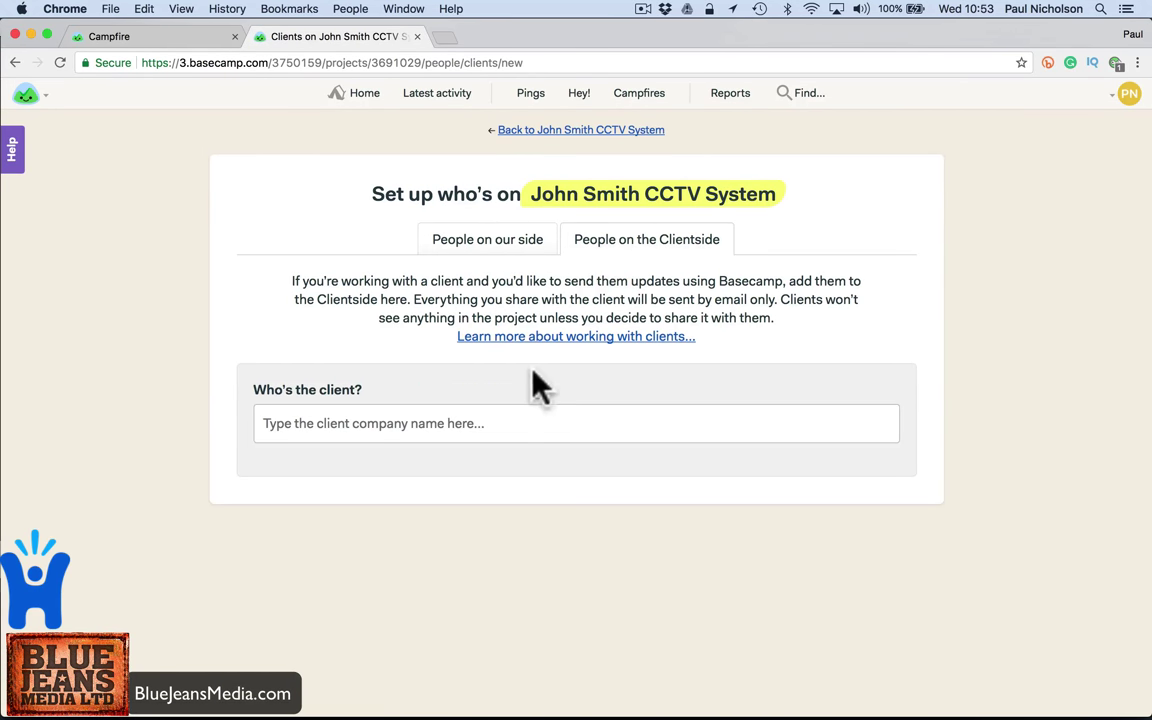
pyautogui.click(502, 415)
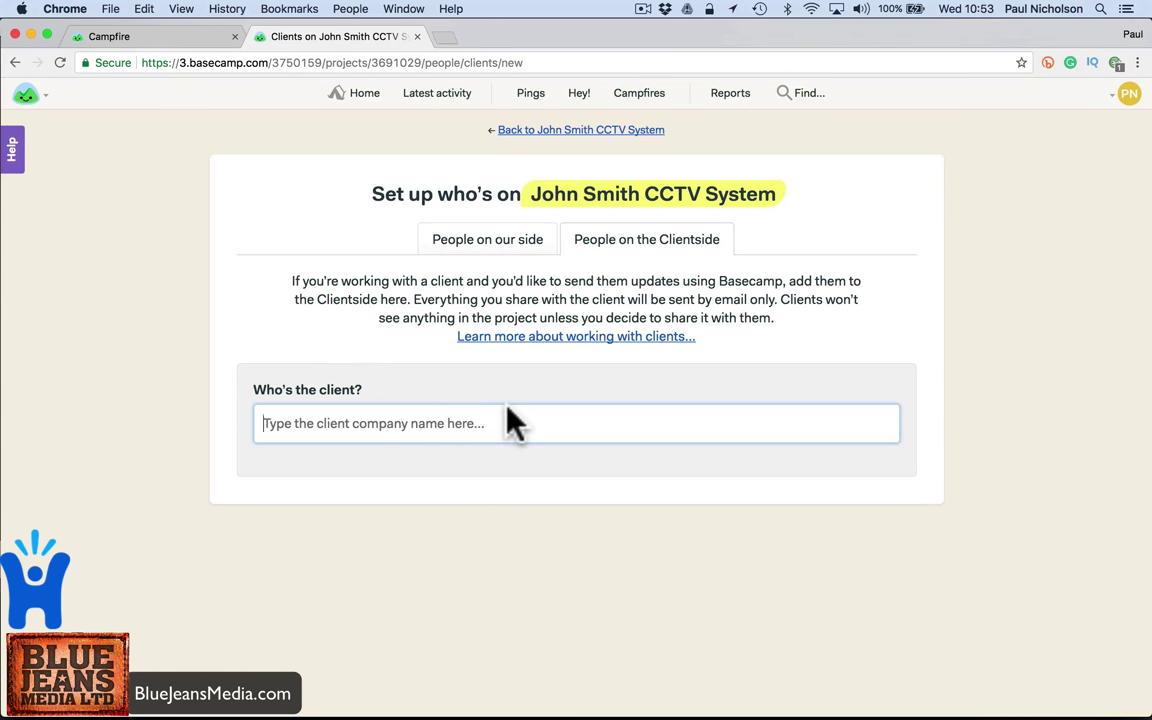
pyautogui.click(496, 240)
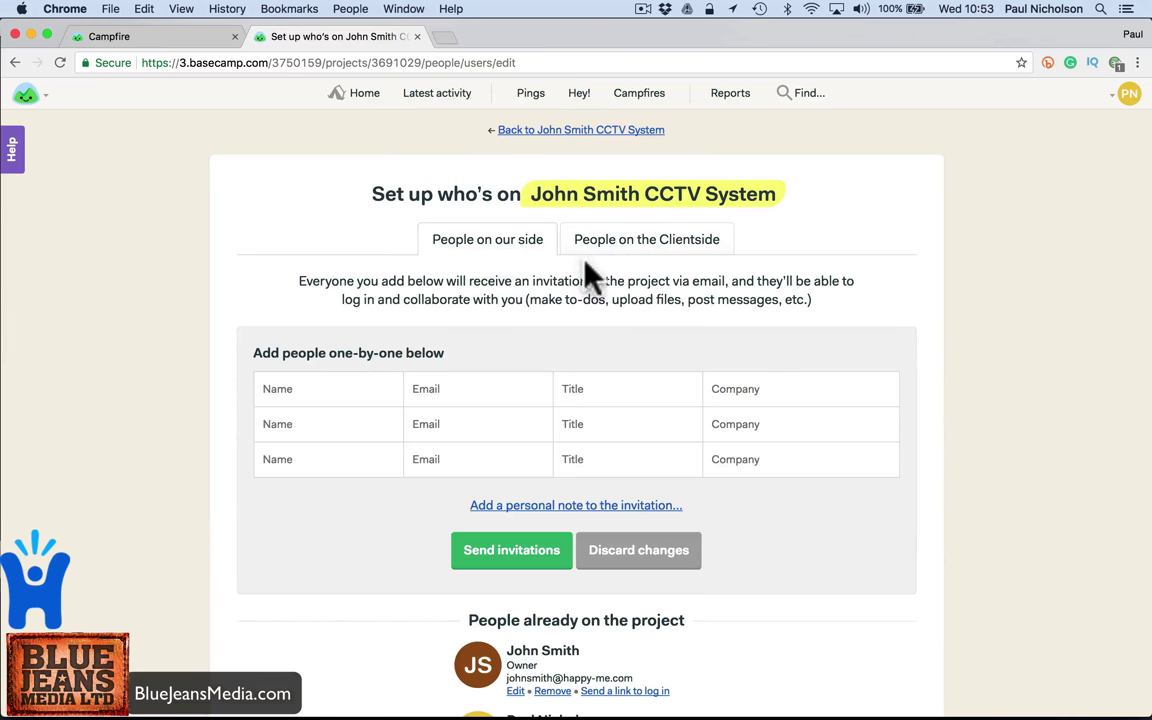
pyautogui.click(445, 389)
pyautogui.click(628, 242)
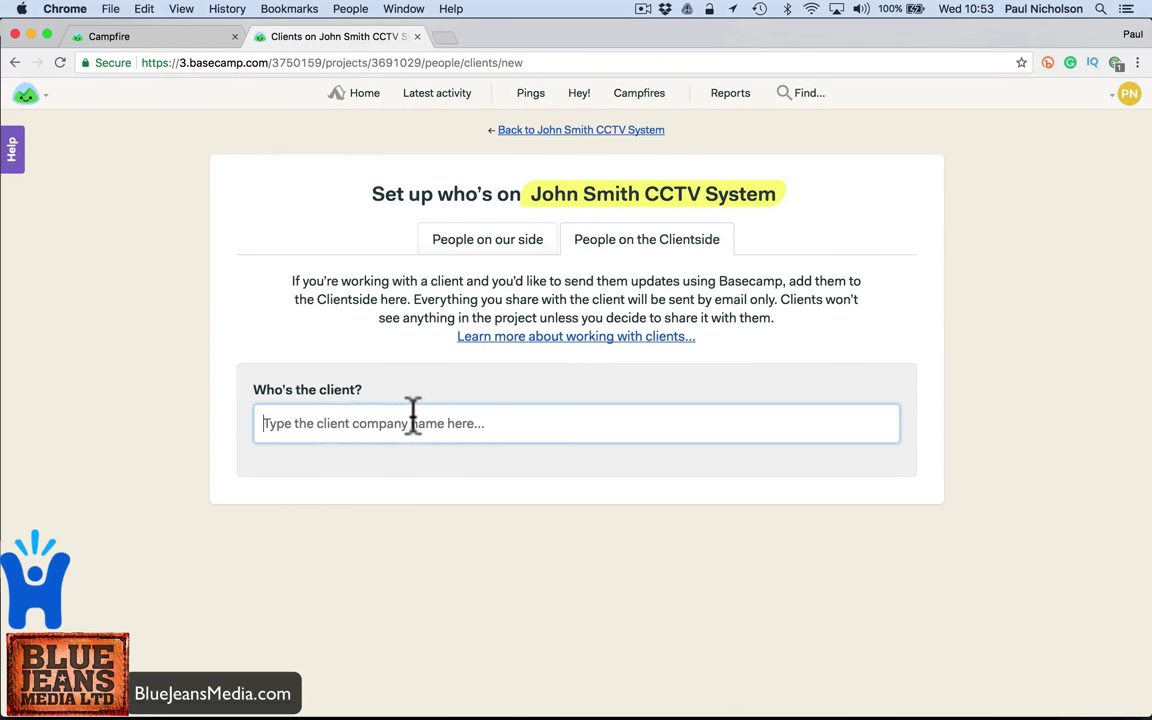
# - Enter the client company, contact name and contact e-mail on the Clientside and save
pyautogui.write('Joh')
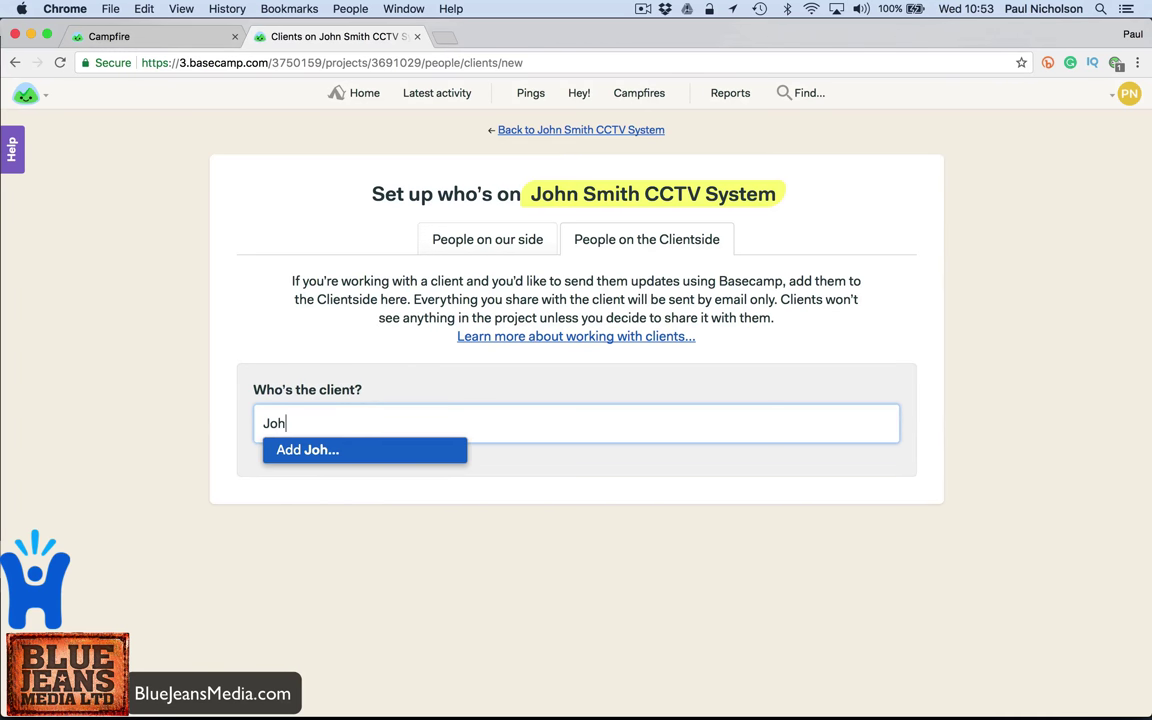
pyautogui.write('n Smith')
pyautogui.press('Return')
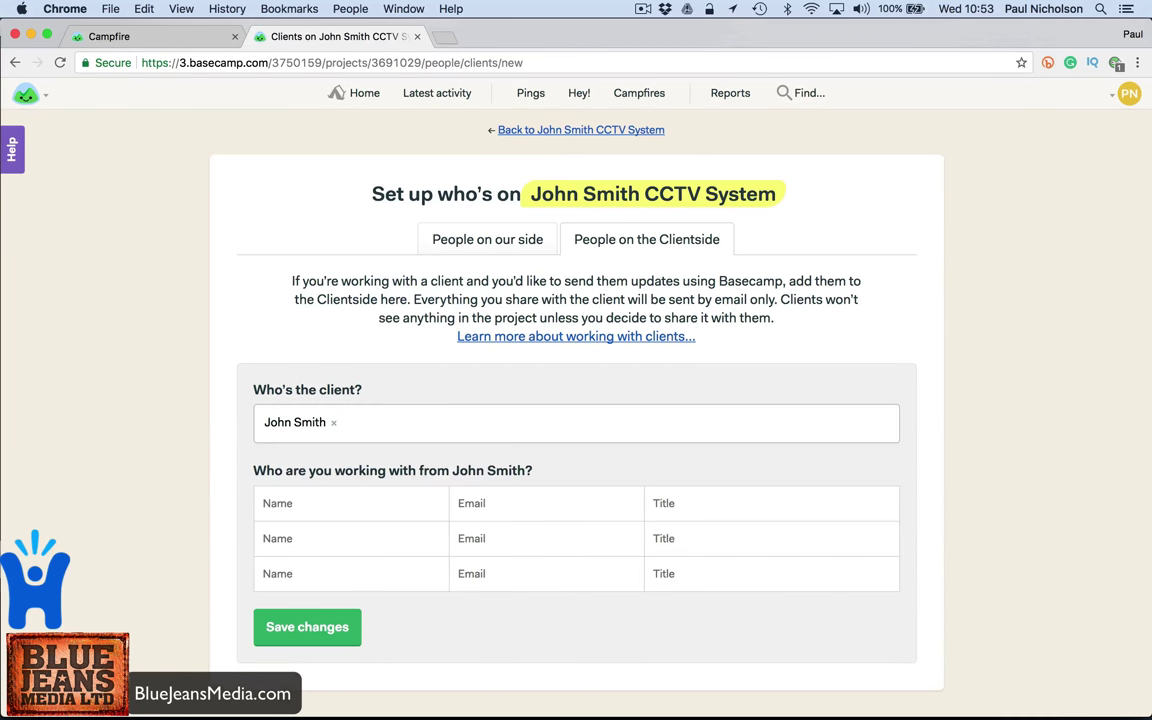
pyautogui.click(373, 500)
pyautogui.write('John Smith')
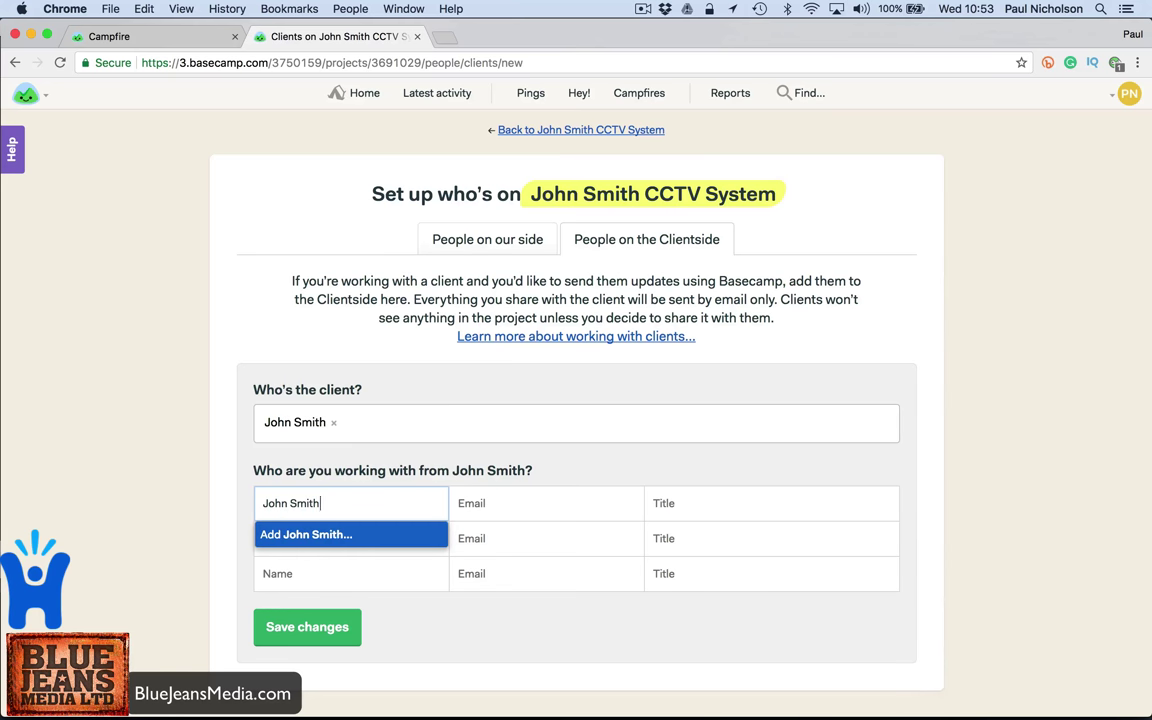
pyautogui.press('Return')
pyautogui.press('Tab')
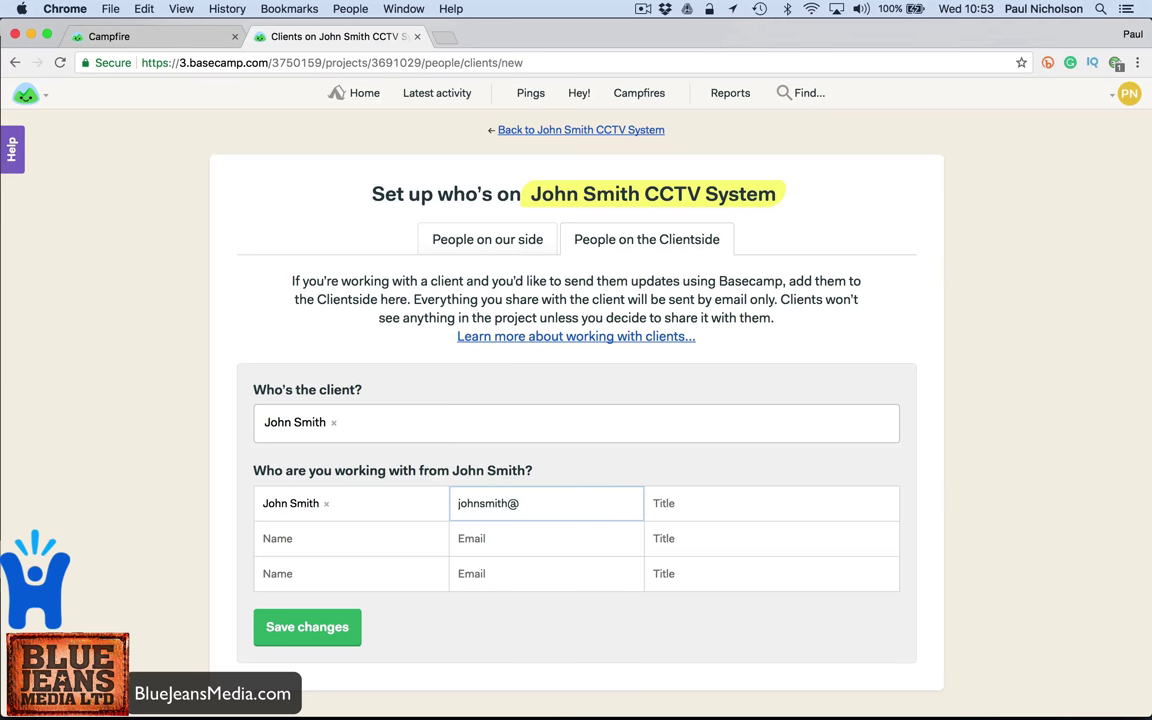
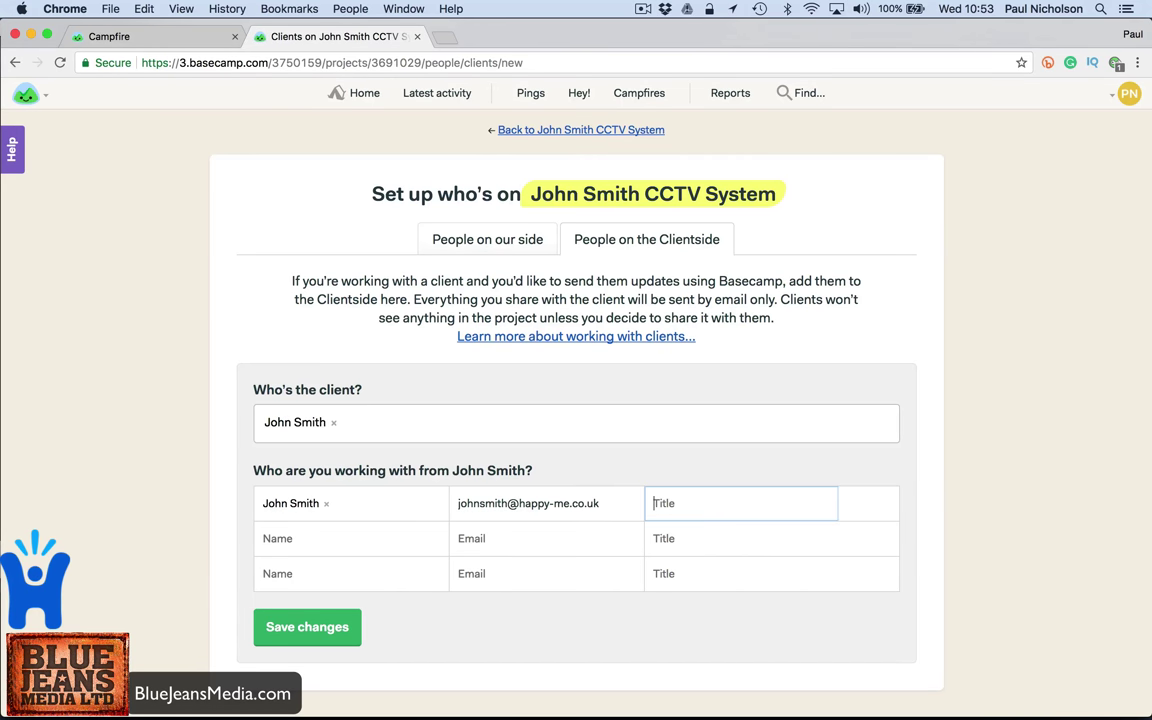
pyautogui.click(309, 626)
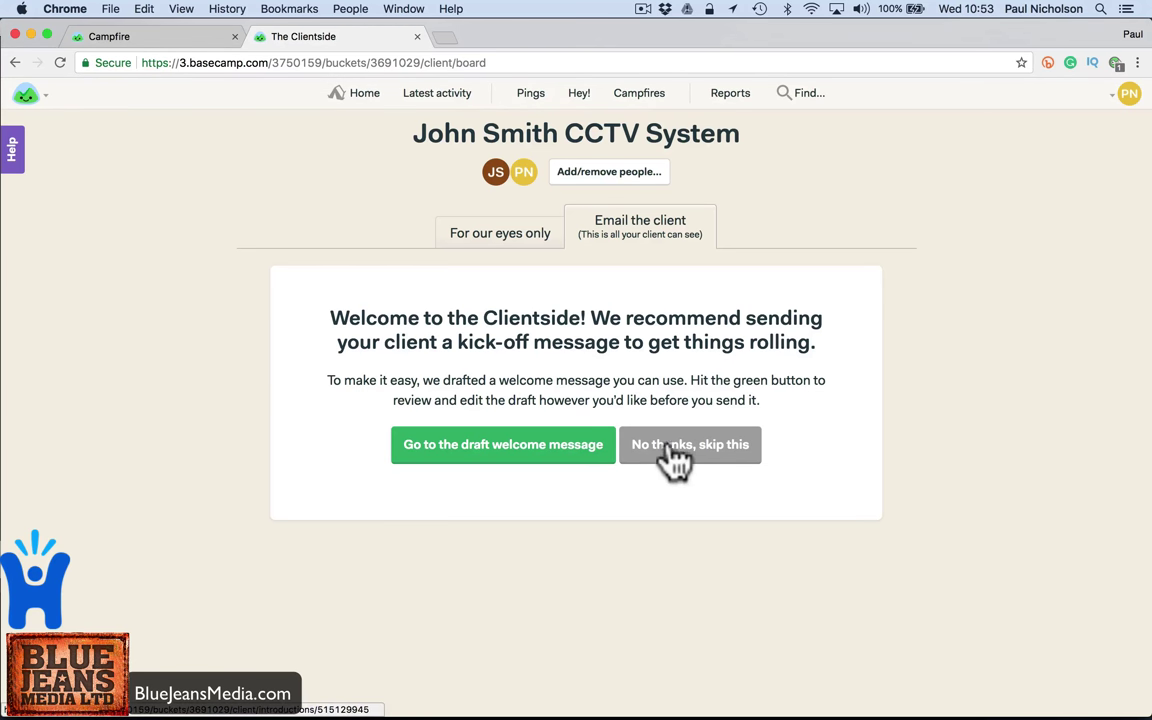
# - Send the Quick Intro to Basecamp welcome draft to the client and go back to the CCTV System project
pyautogui.click(505, 455)
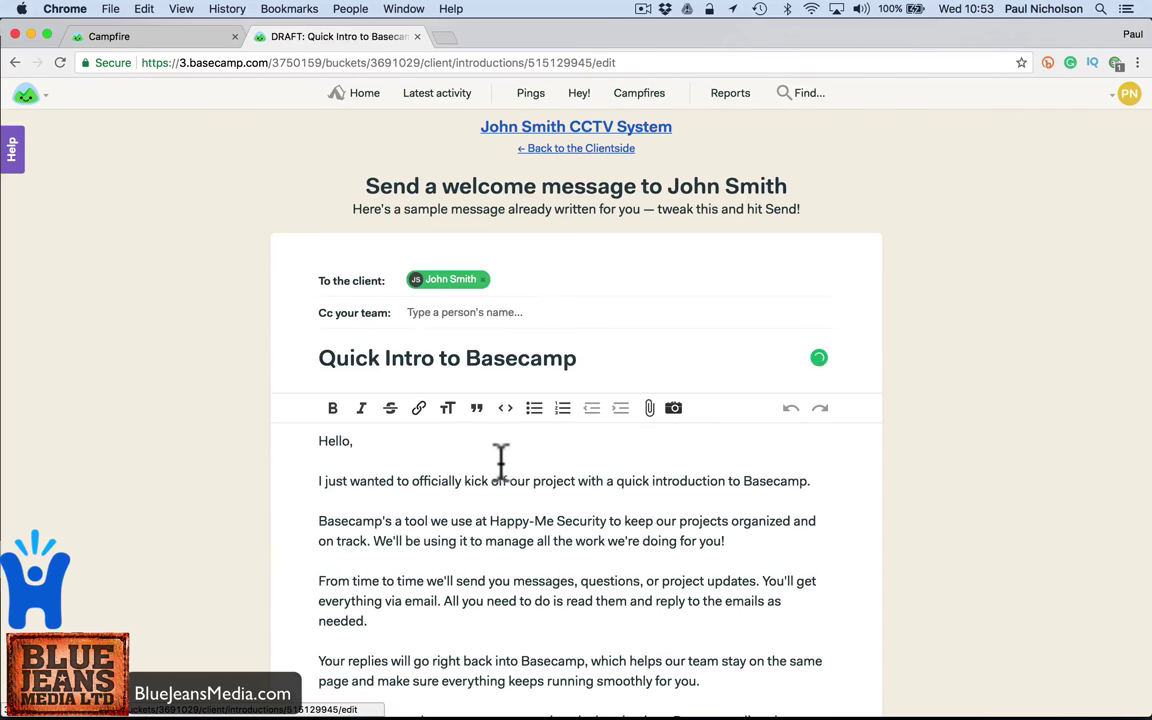
pyautogui.scroll(-2, 499, 480)
pyautogui.scroll(-5, 499, 483)
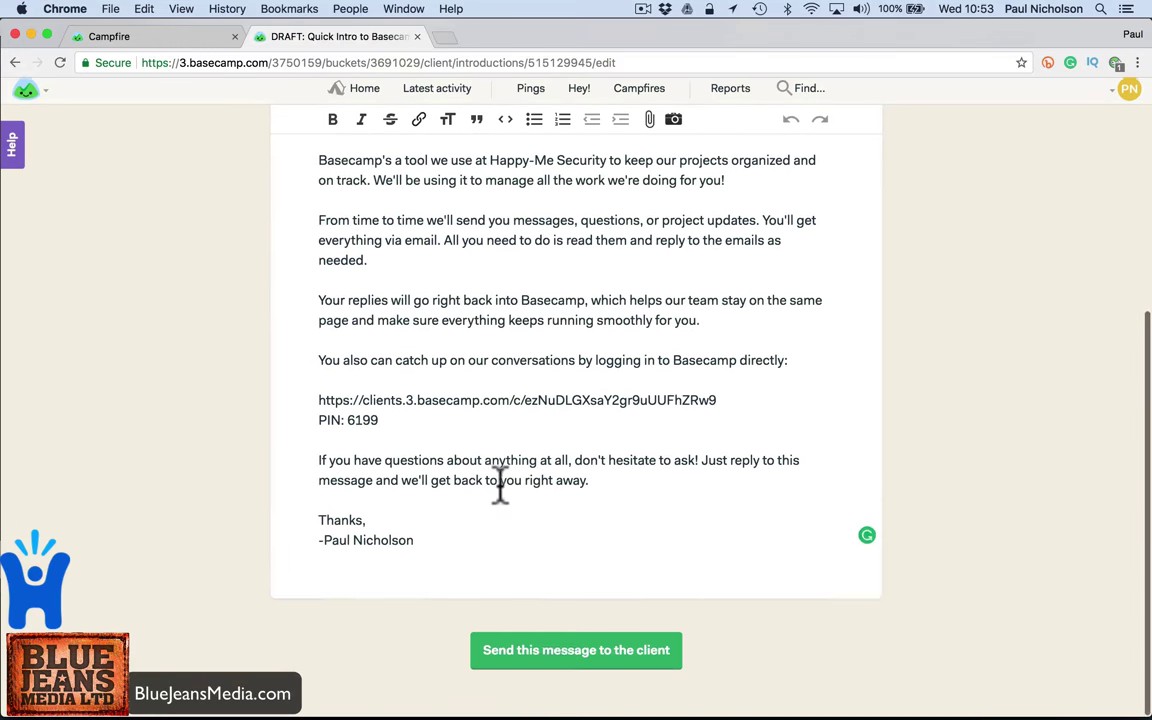
pyautogui.click(527, 656)
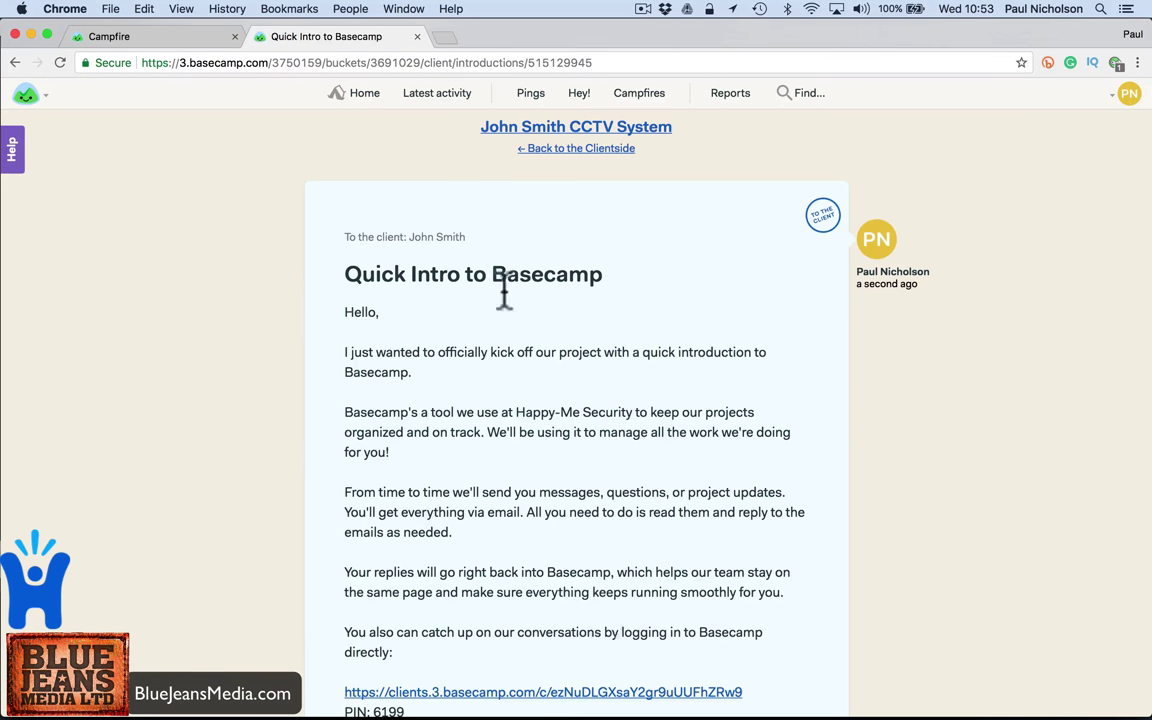
pyautogui.scroll(-5, 568, 490)
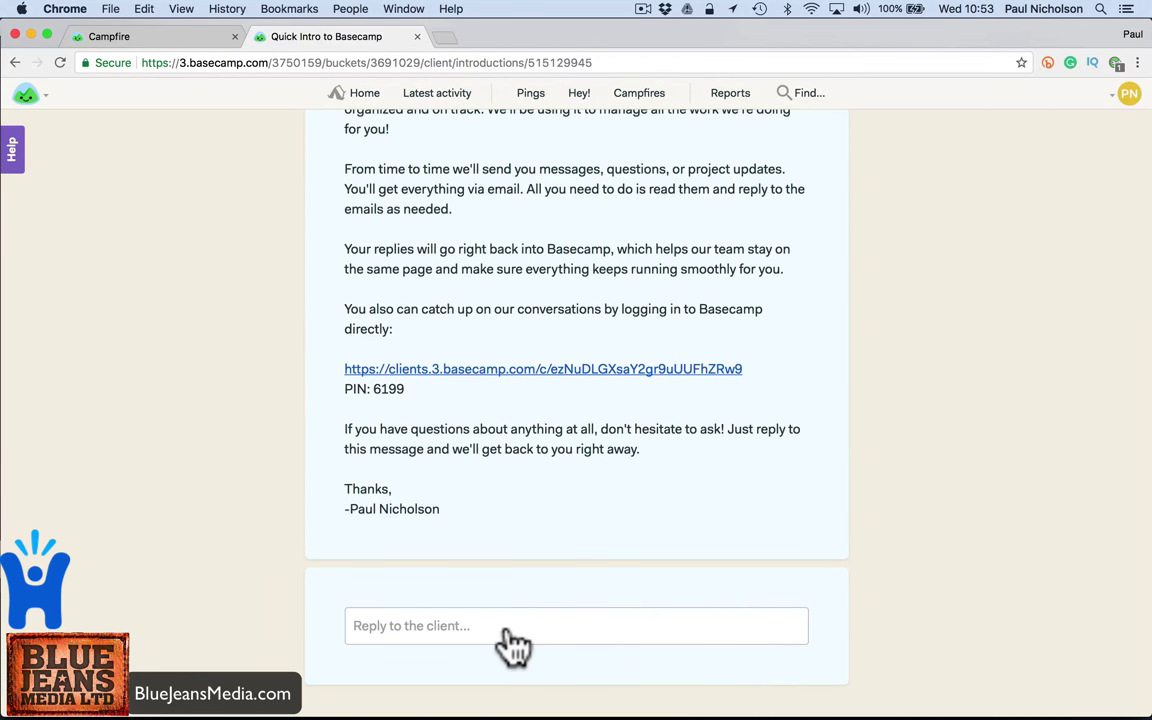
pyautogui.scroll(6, 537, 383)
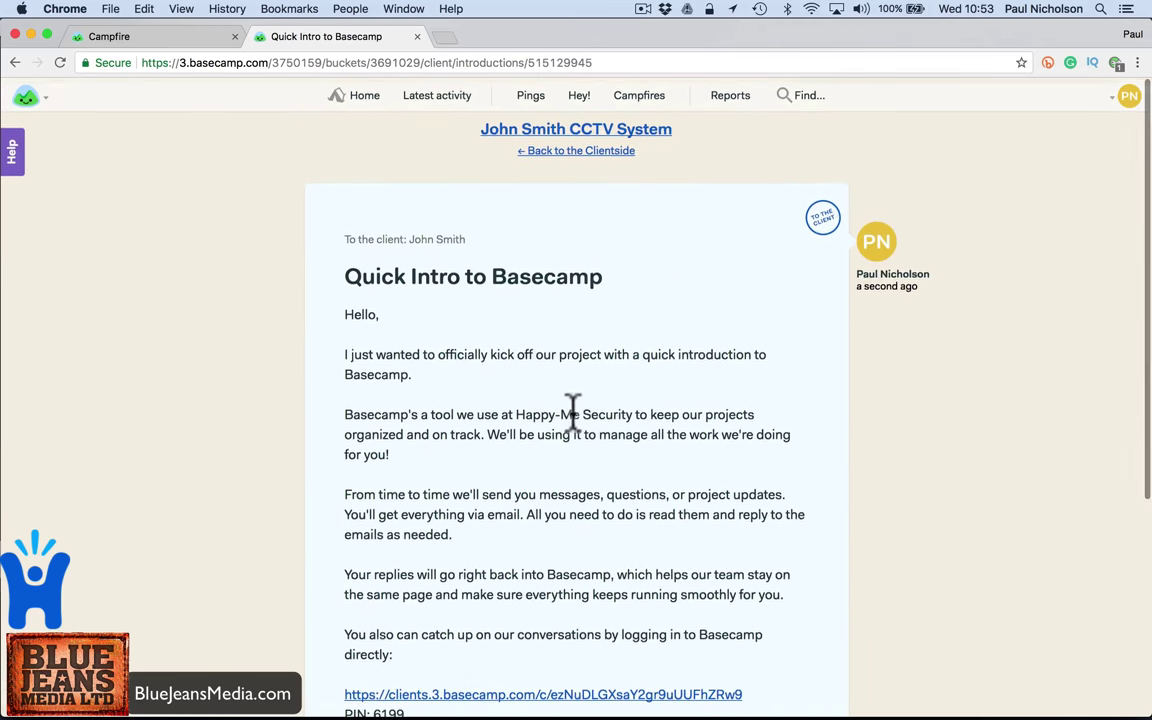
pyautogui.click(557, 147)
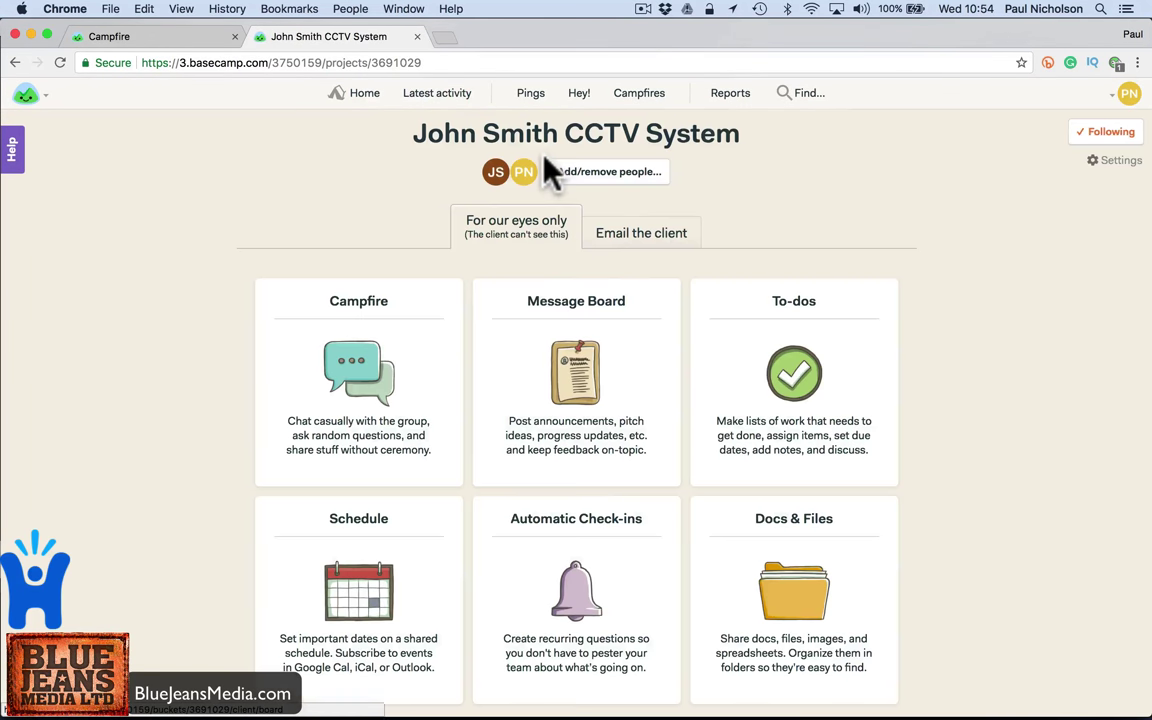
# - Open the 10:53 Quick Intro to Basecamp email in Mail, follow its client login link, then close that page
pyautogui.click(725, 692)
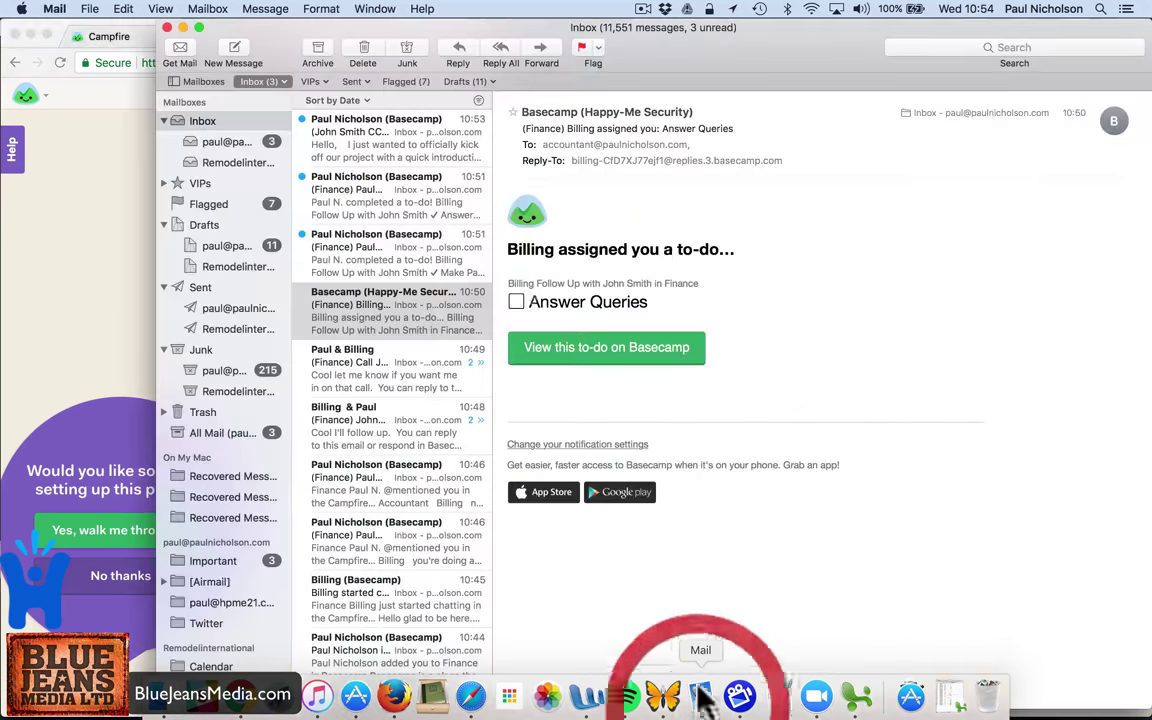
pyautogui.click(387, 158)
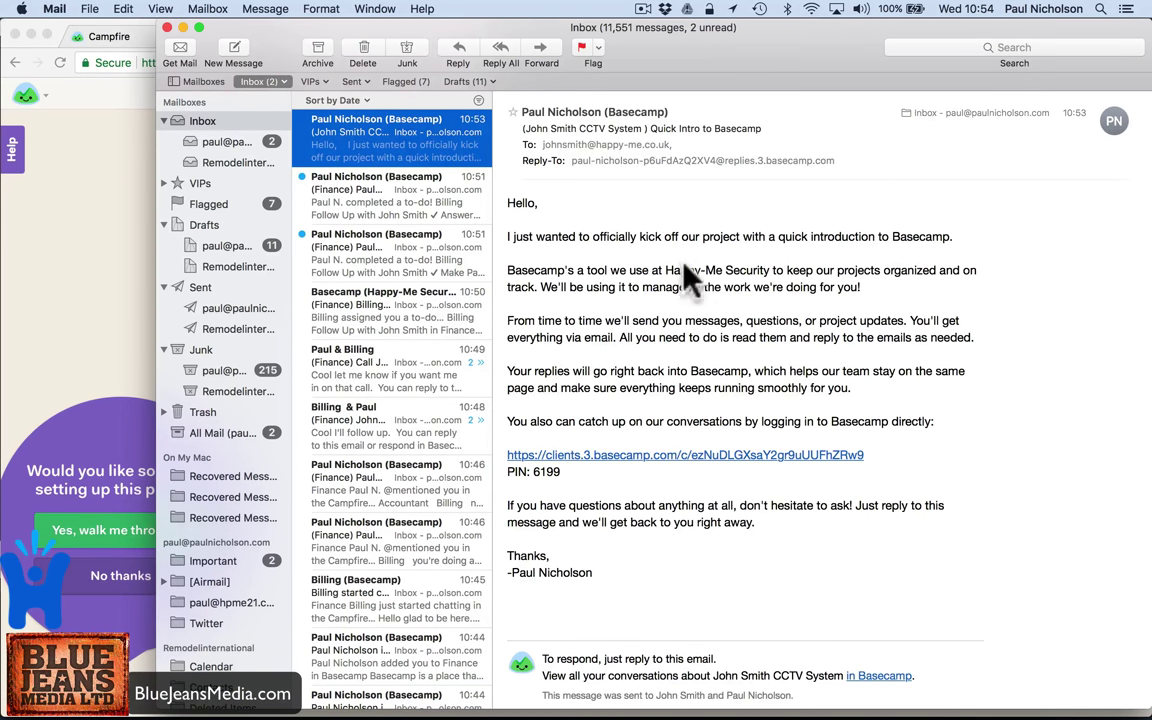
pyautogui.click(686, 455)
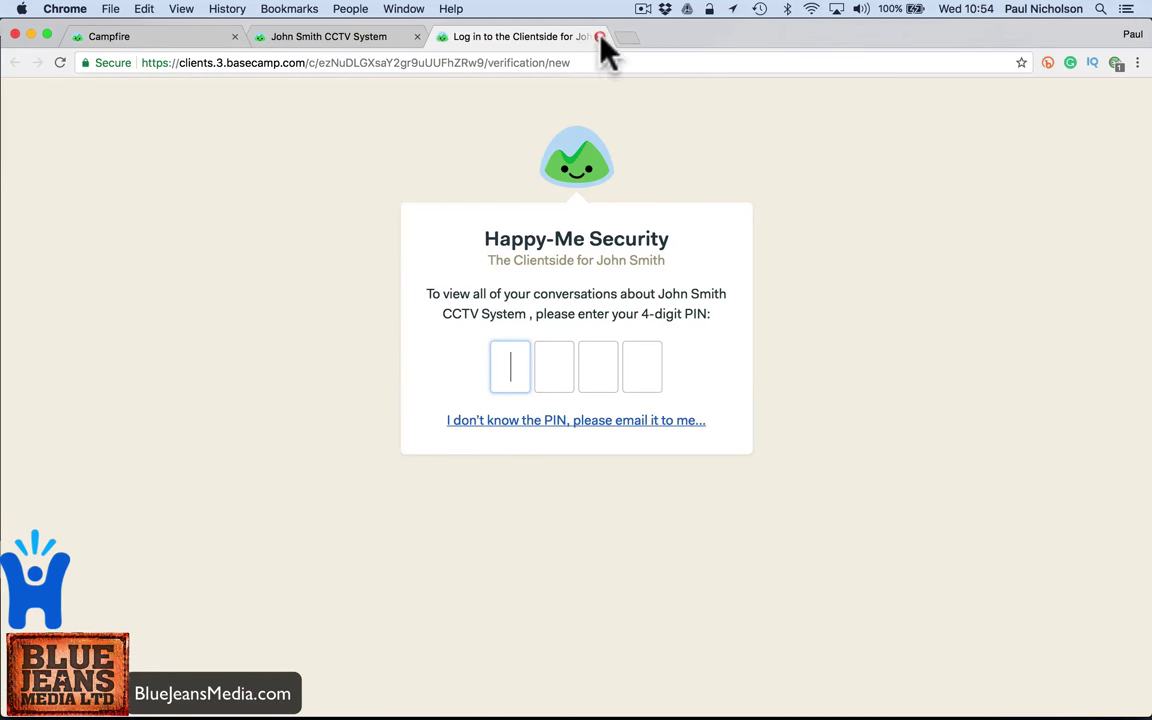
pyautogui.click(600, 37)
# - Read the completed to-do notification email, then return to the CCTV System project in the browser
pyautogui.moveTo(625, 712)
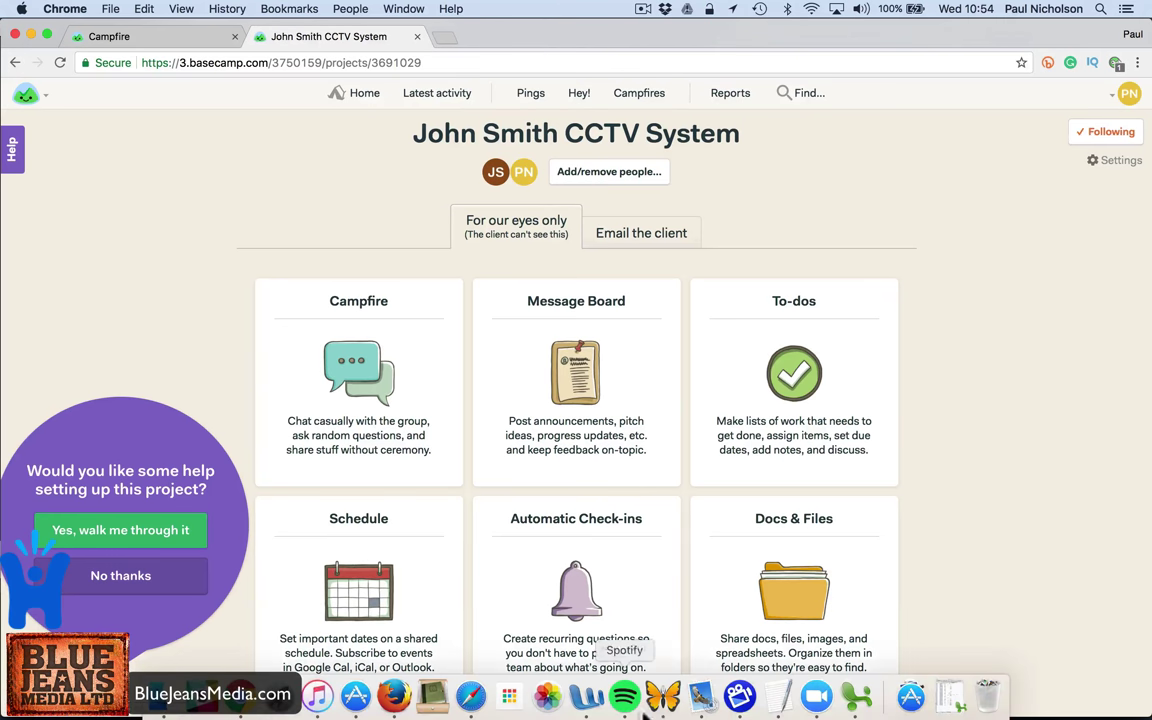
pyautogui.click(702, 697)
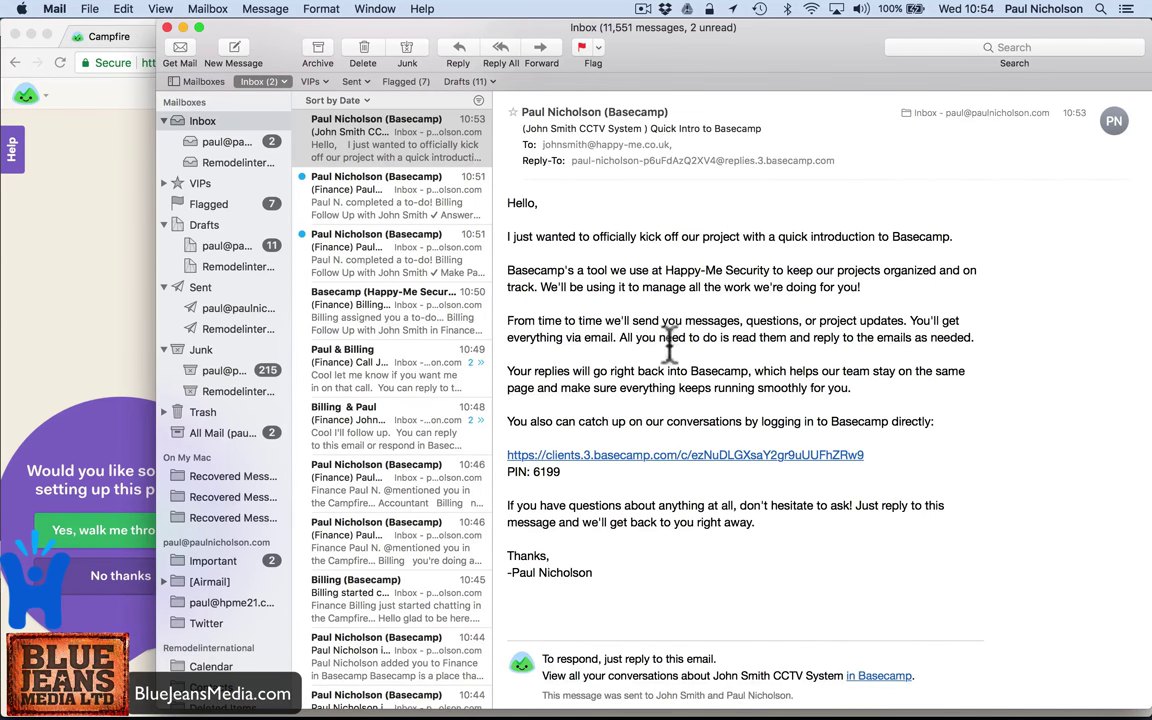
pyautogui.click(458, 245)
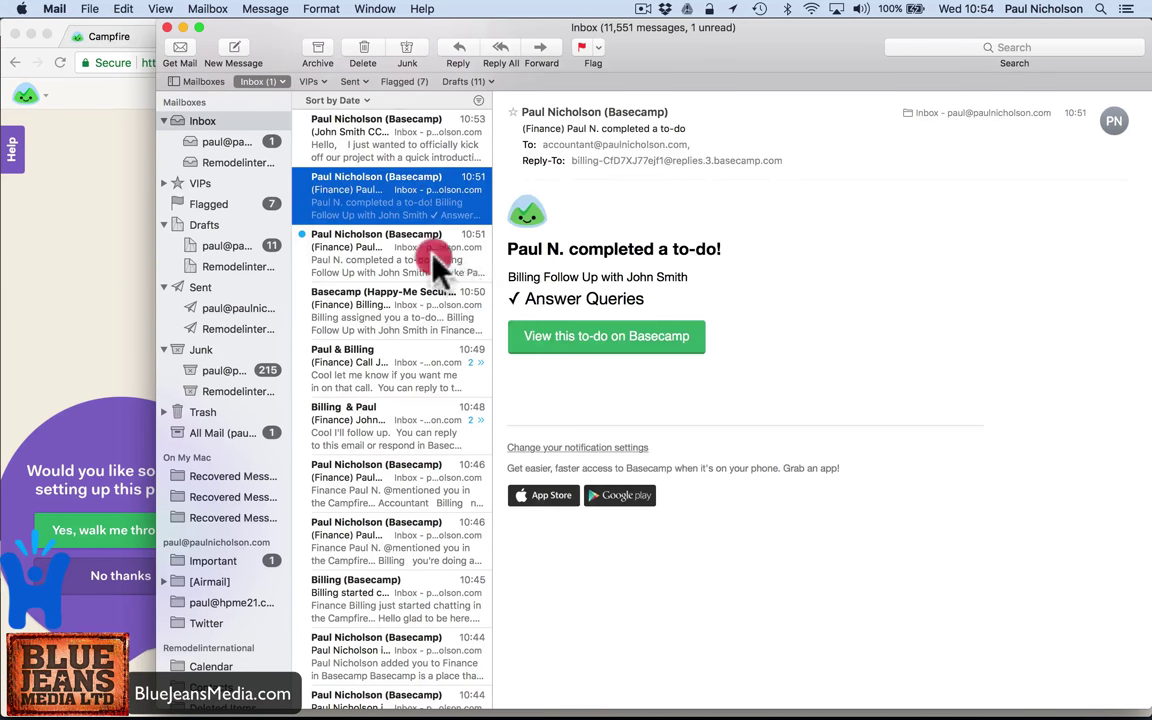
pyautogui.click(420, 160)
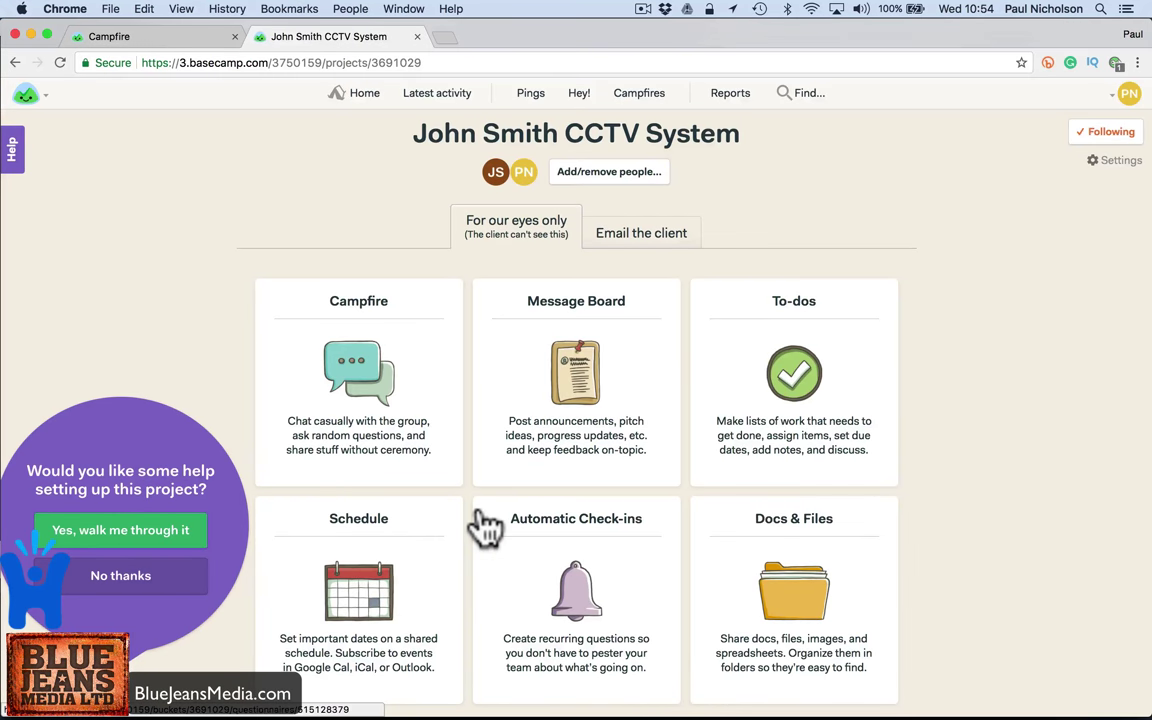
# - Start a client approval request with the client contact as approver and subject 'Need Your Ok On Camera Position'
pyautogui.click(600, 245)
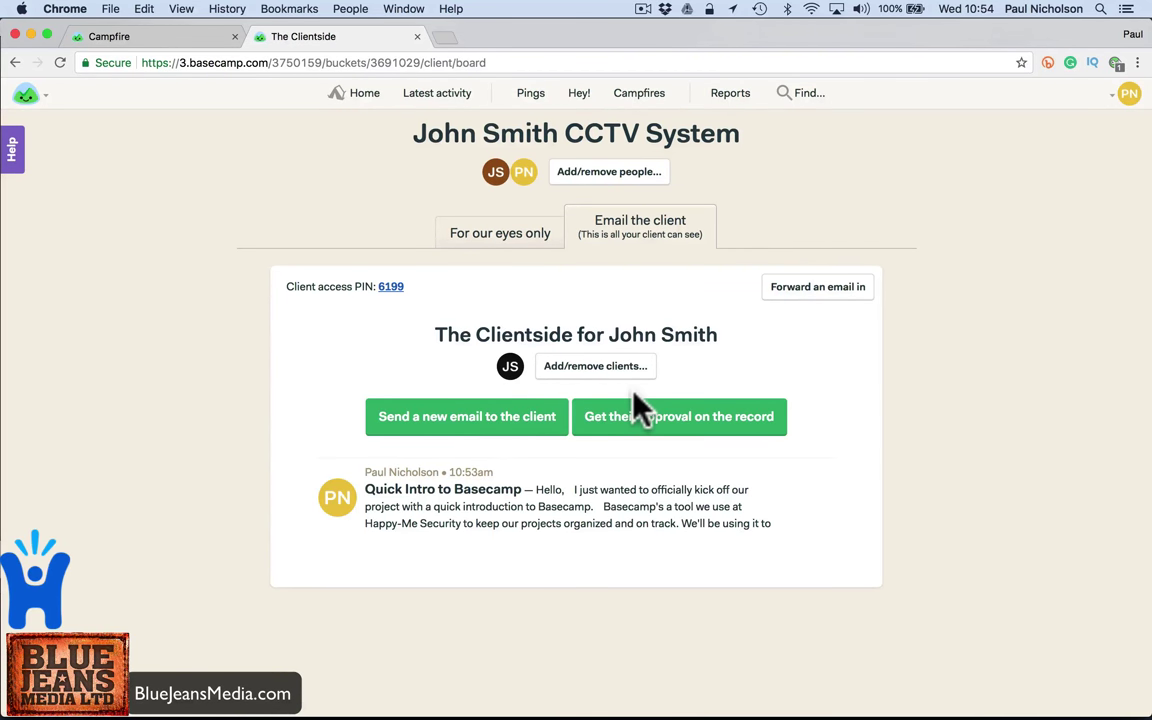
pyautogui.click(622, 430)
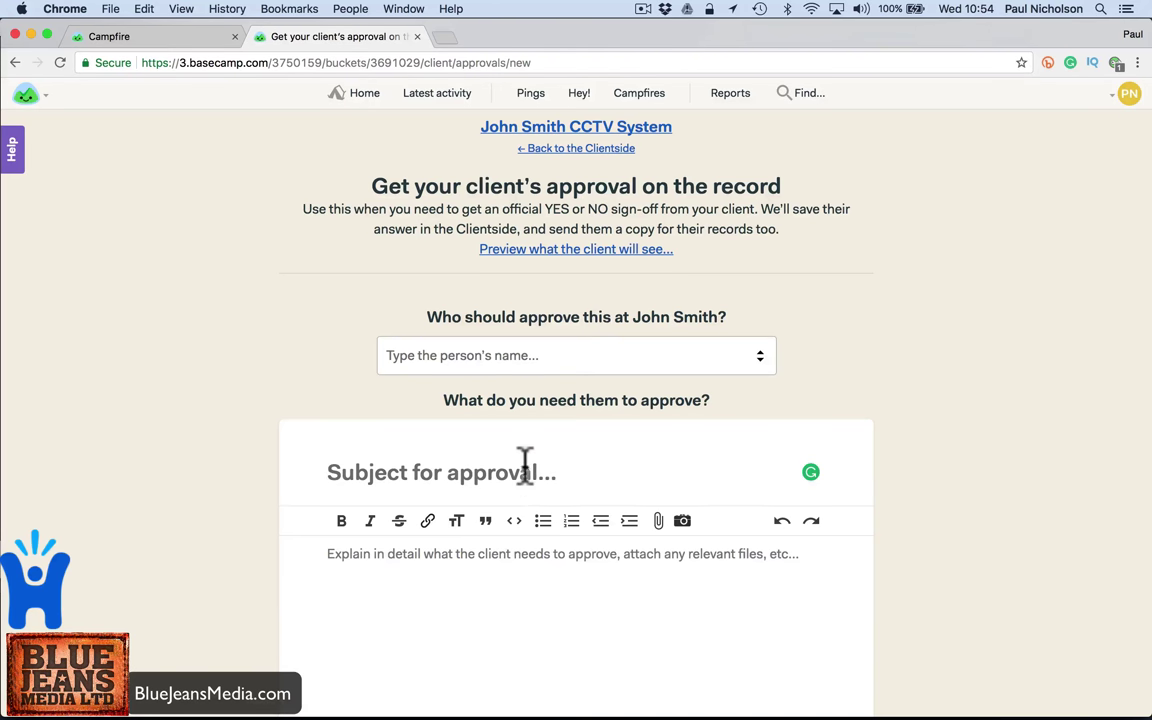
pyautogui.click(522, 358)
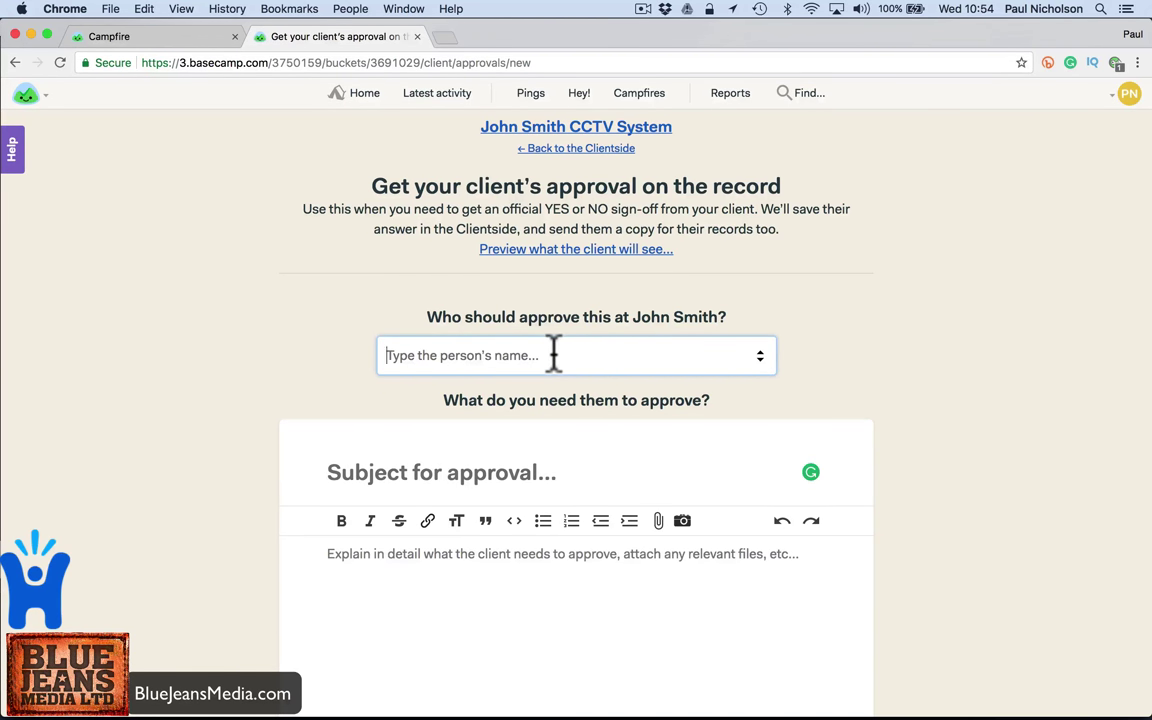
pyautogui.write('John')
pyautogui.click(566, 392)
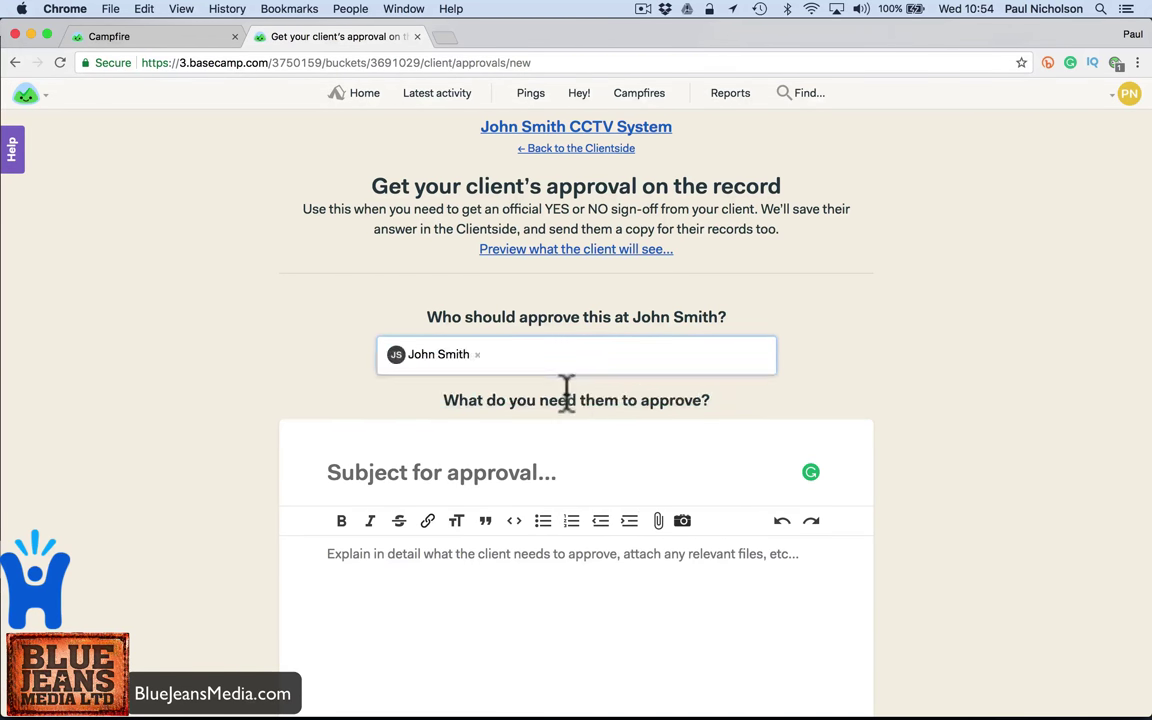
pyautogui.click(483, 470)
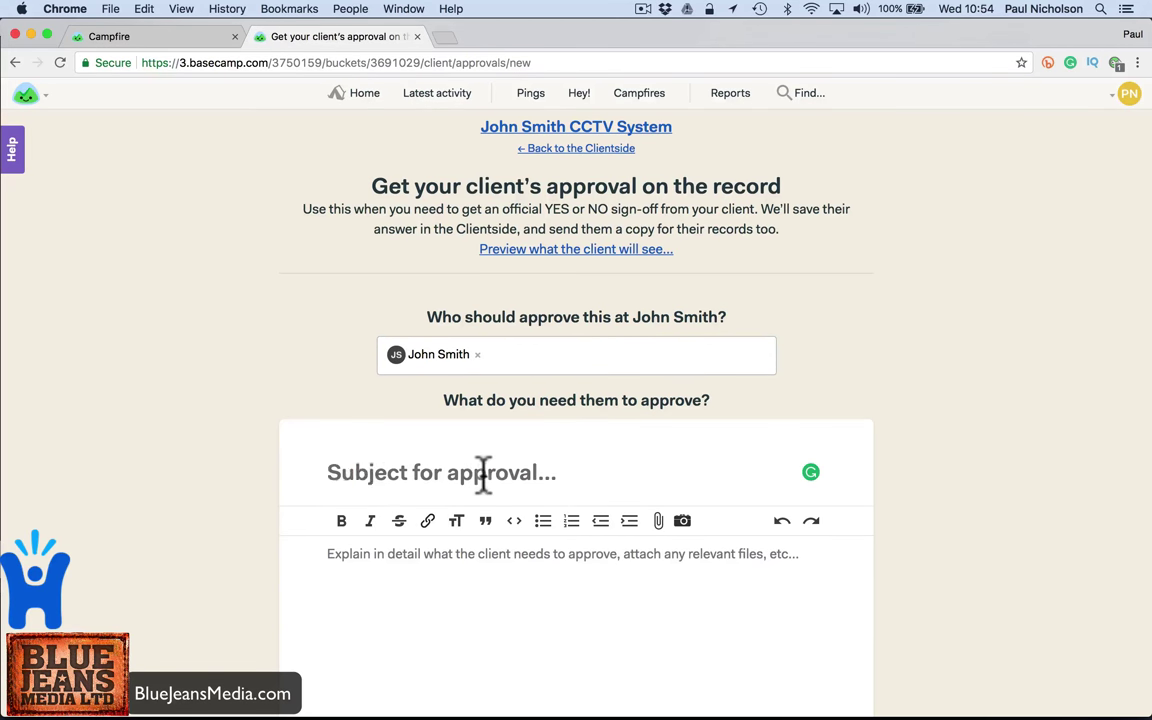
pyautogui.write('Need Your Ok')
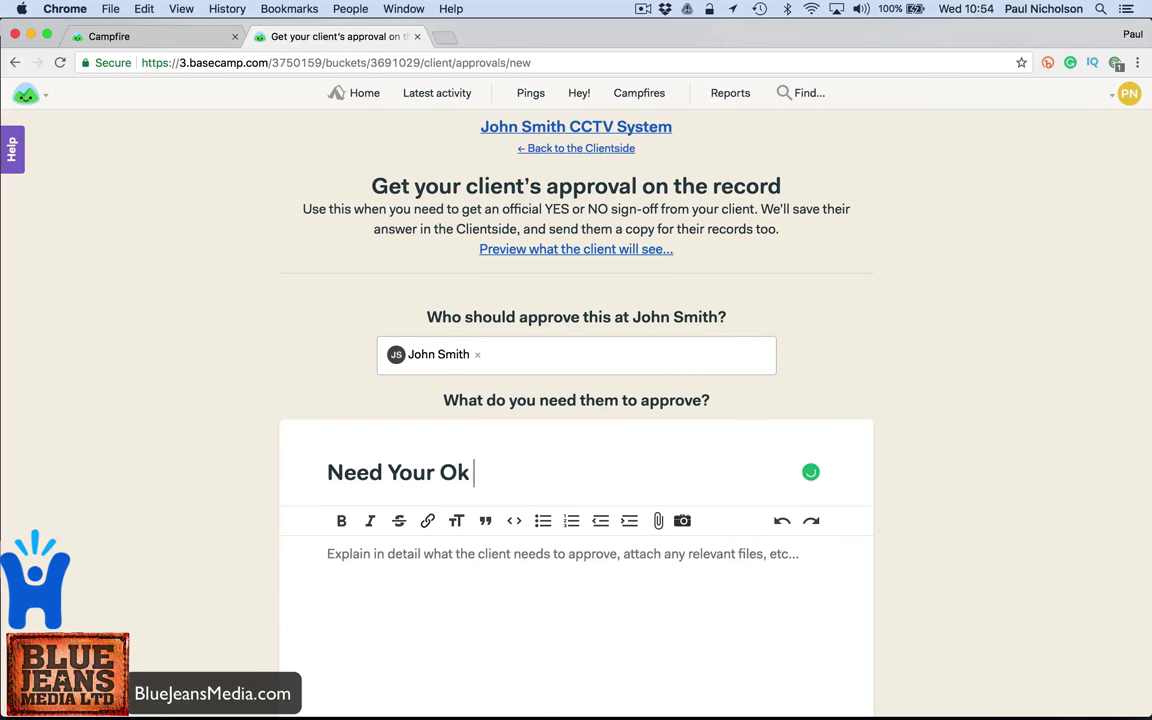
pyautogui.write(' On Camera P')
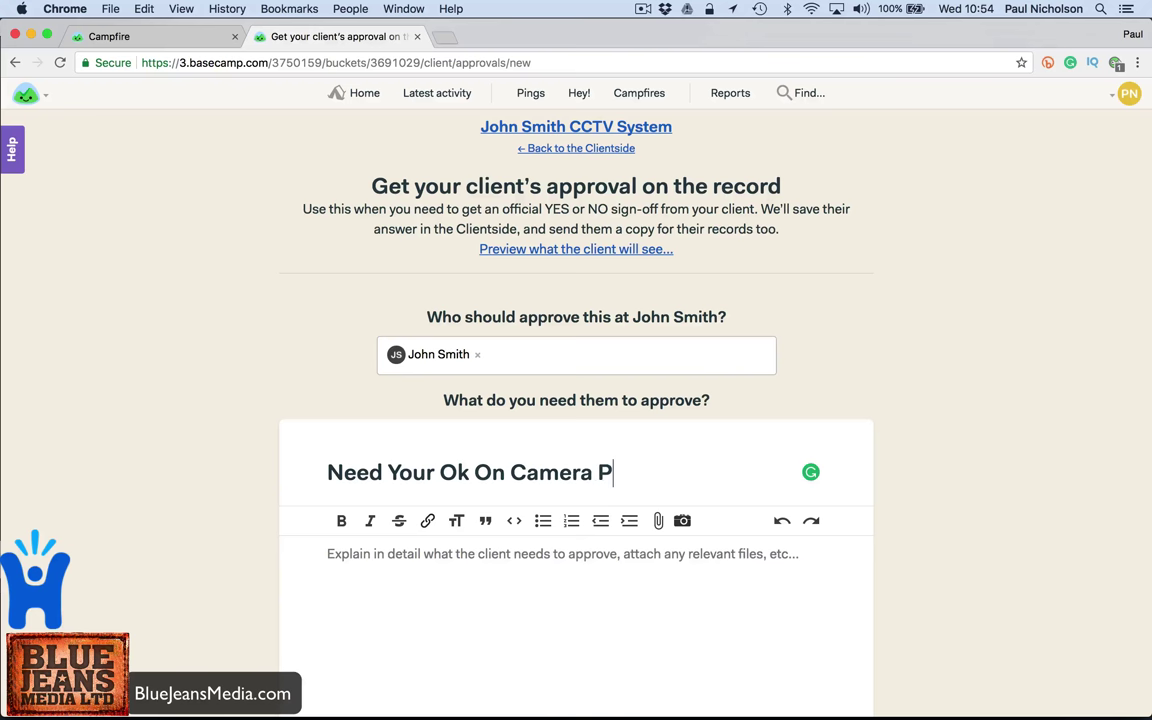
pyautogui.write('osition')
# - Add details about moving the camera from the west to the east wall and make it due May 18, 2017
pyautogui.click(327, 554)
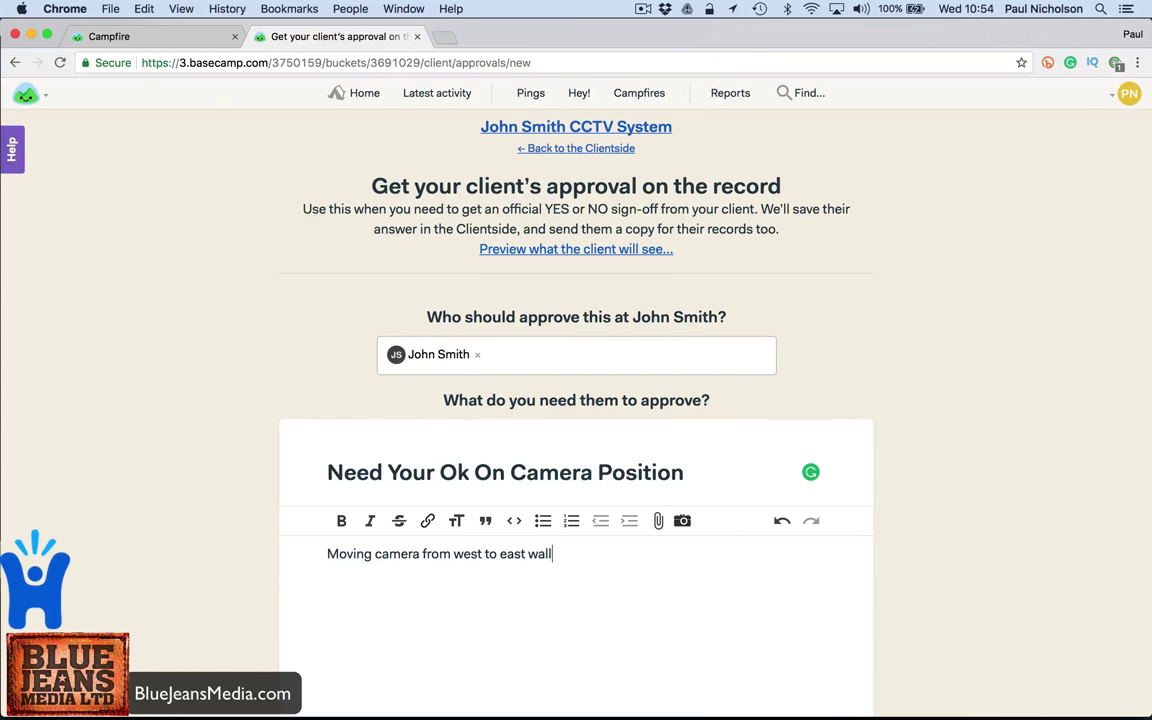
pyautogui.write('.')
pyautogui.scroll(-8, 463, 465)
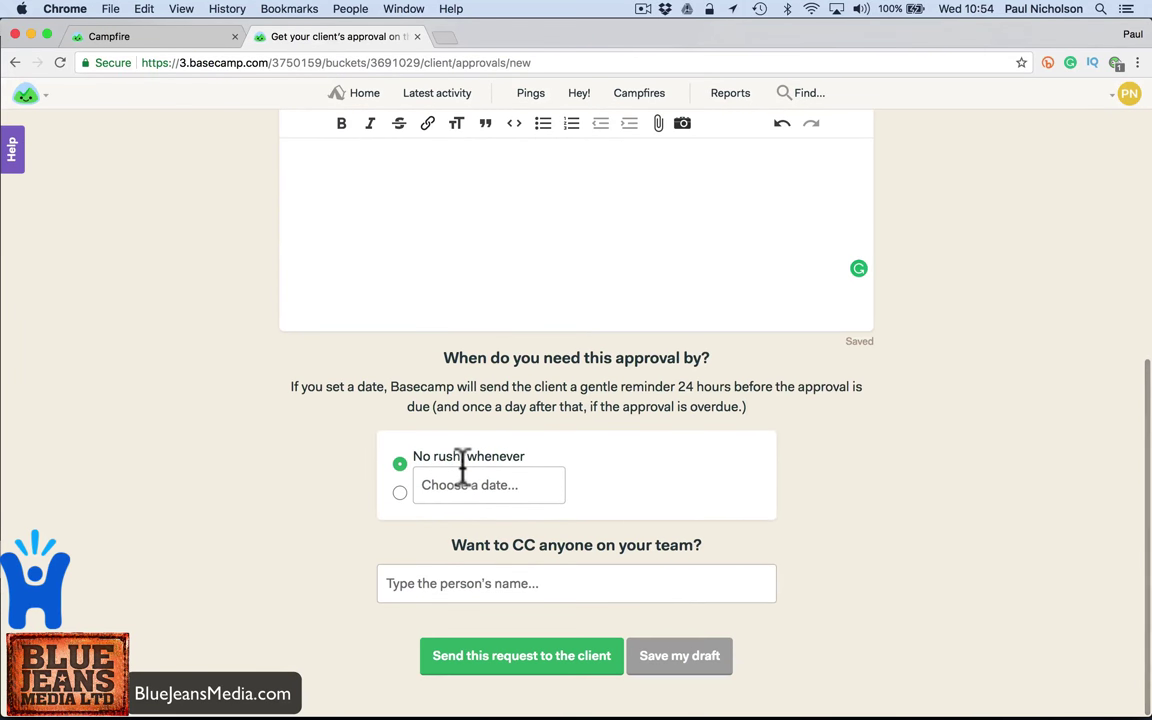
pyautogui.click(400, 491)
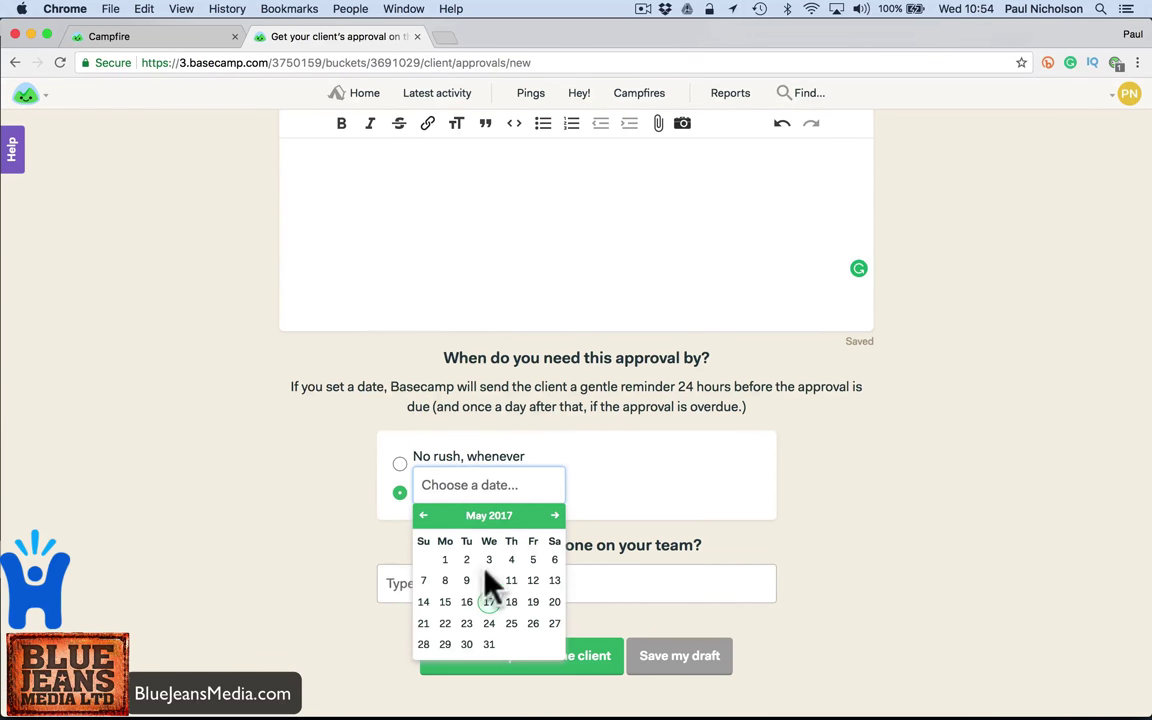
pyautogui.click(511, 601)
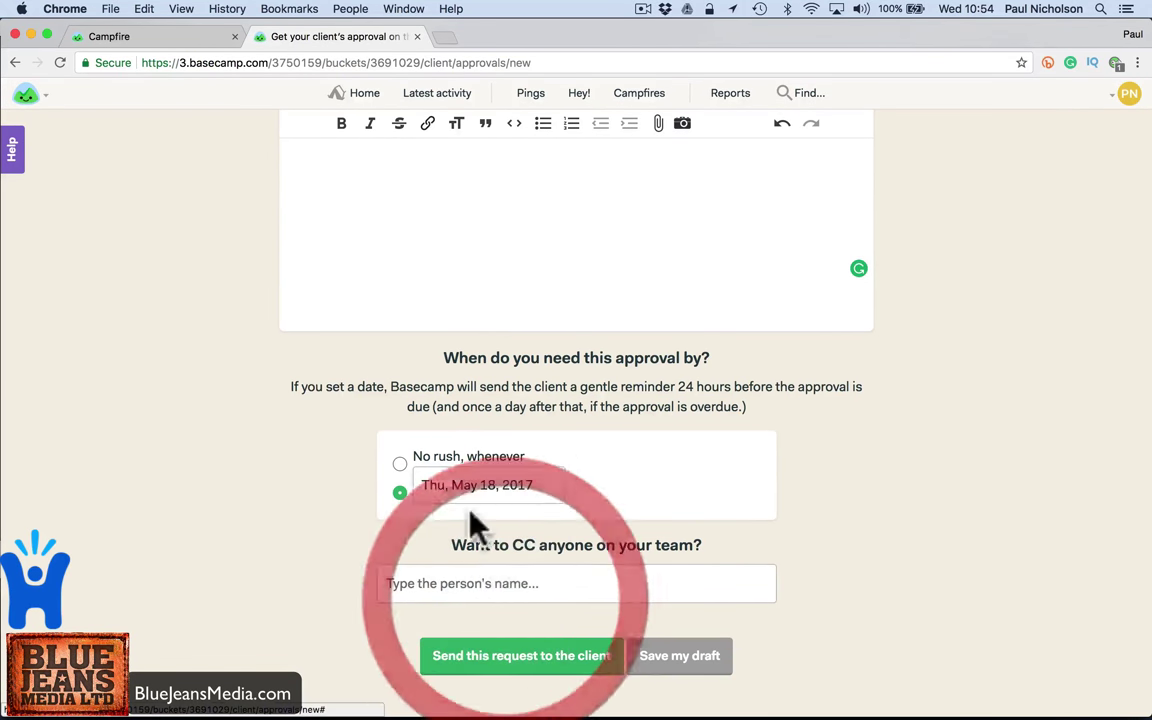
# - Adjust the CC list and send the approval request to the client
pyautogui.click(487, 583)
pyautogui.write('billin')
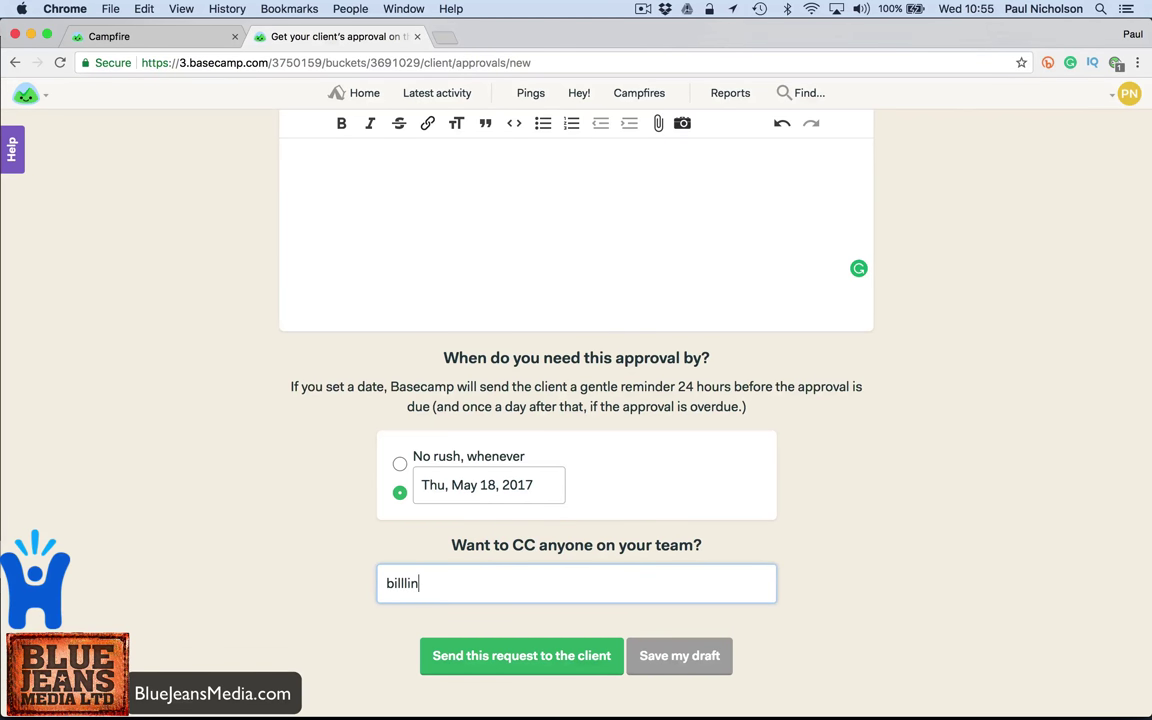
pyautogui.press('BackSpace')
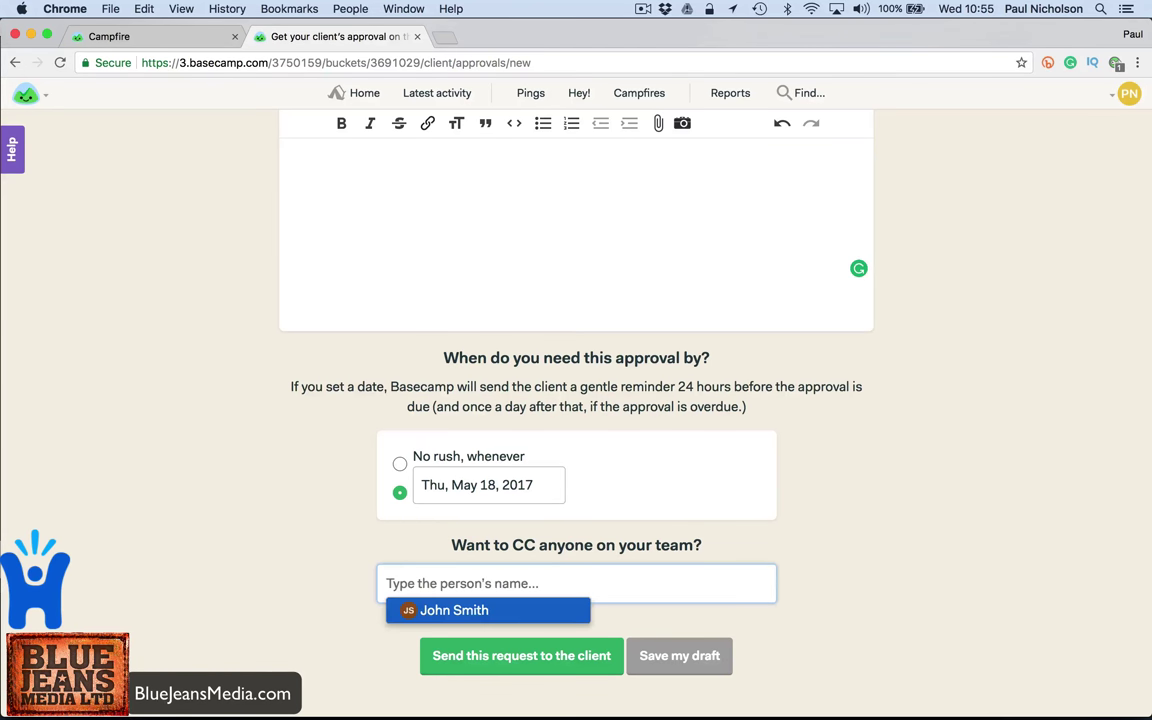
pyautogui.click(466, 580)
pyautogui.click(470, 578)
pyautogui.click(466, 612)
pyautogui.click(480, 582)
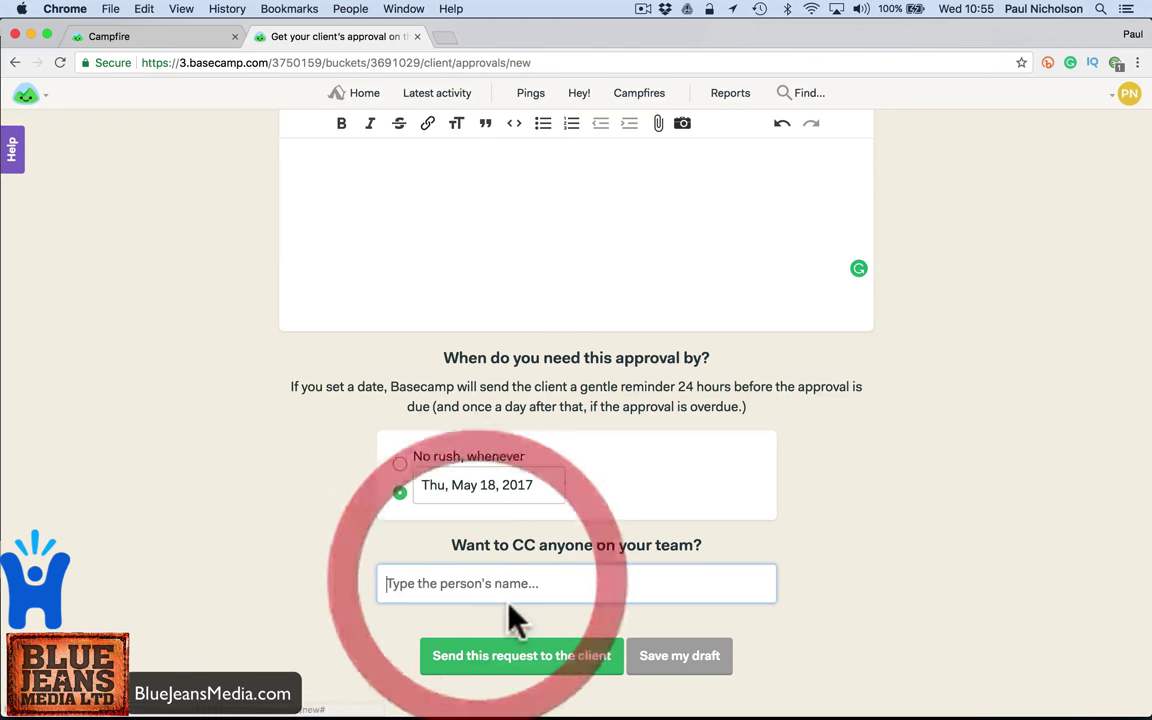
pyautogui.click(522, 658)
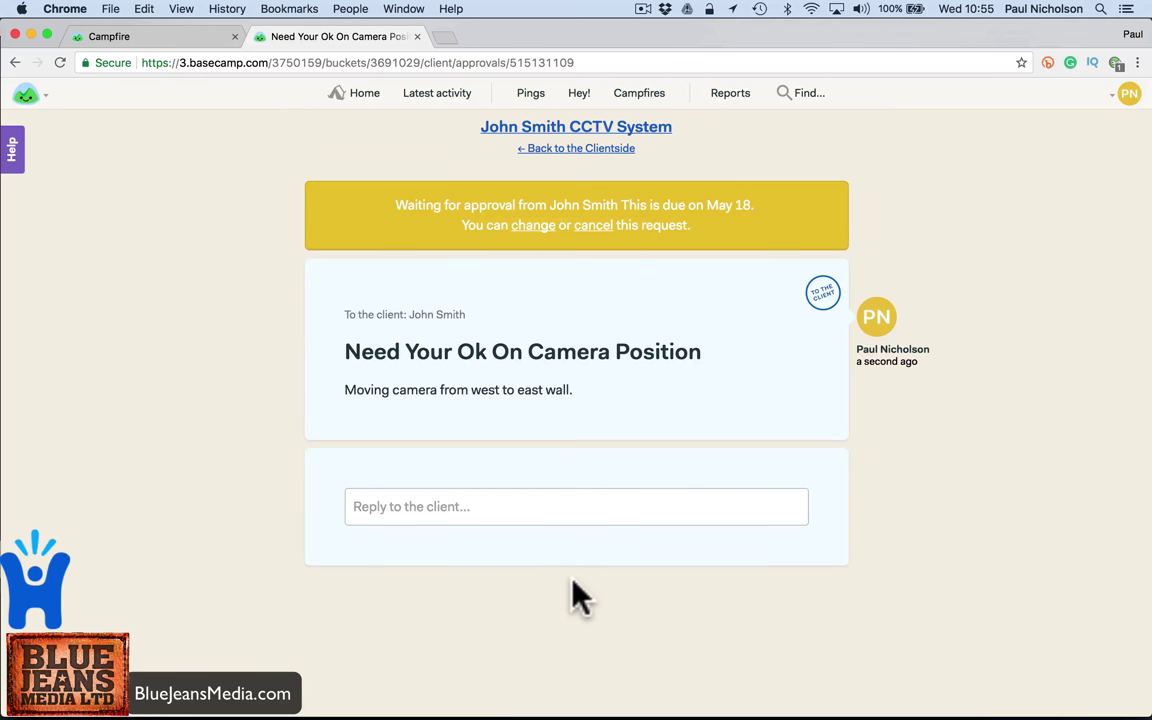
pyautogui.click(530, 148)
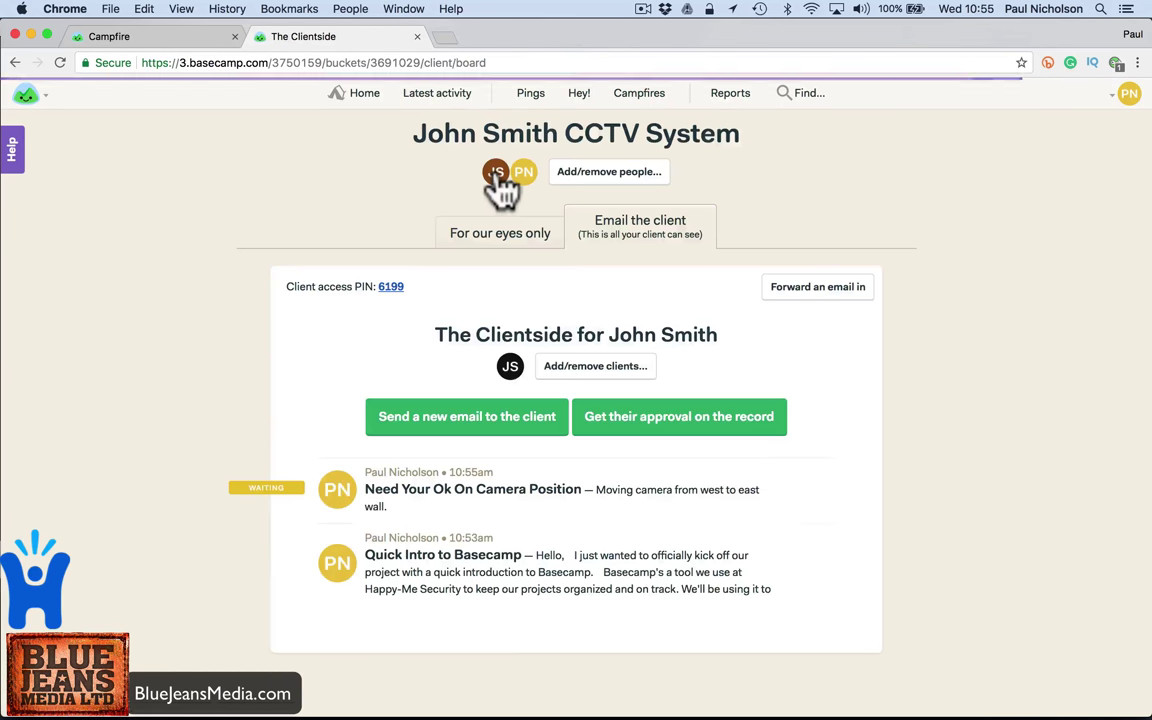
pyautogui.click(458, 238)
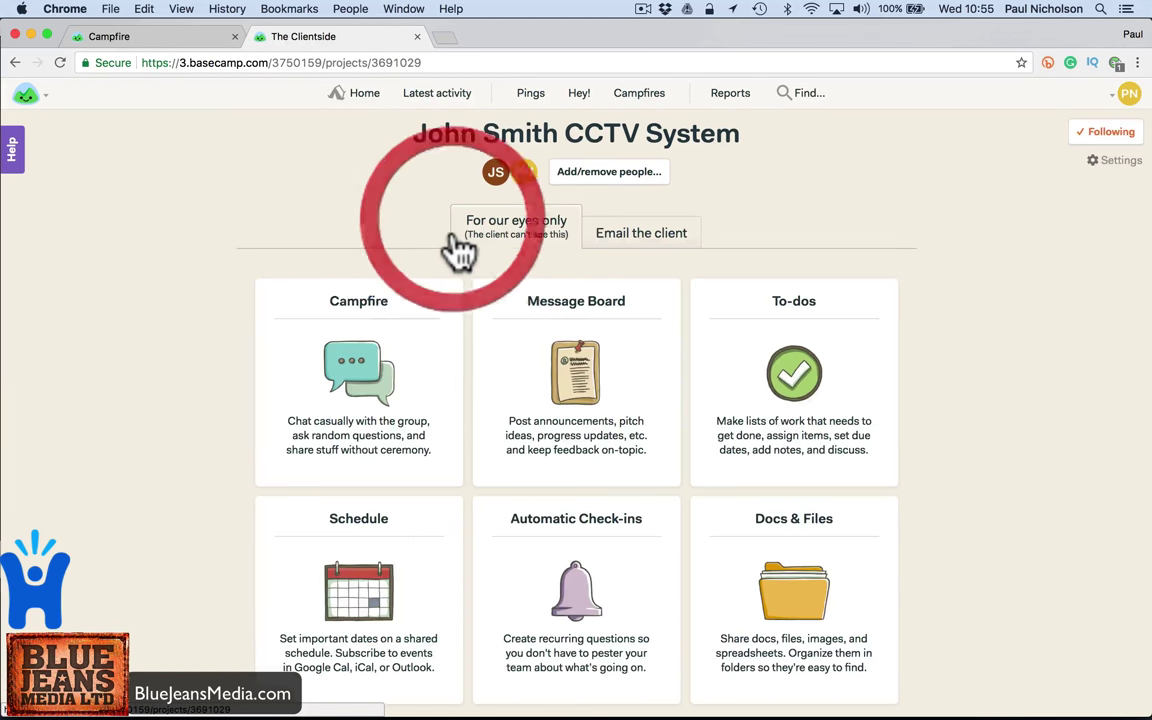
pyautogui.click(645, 236)
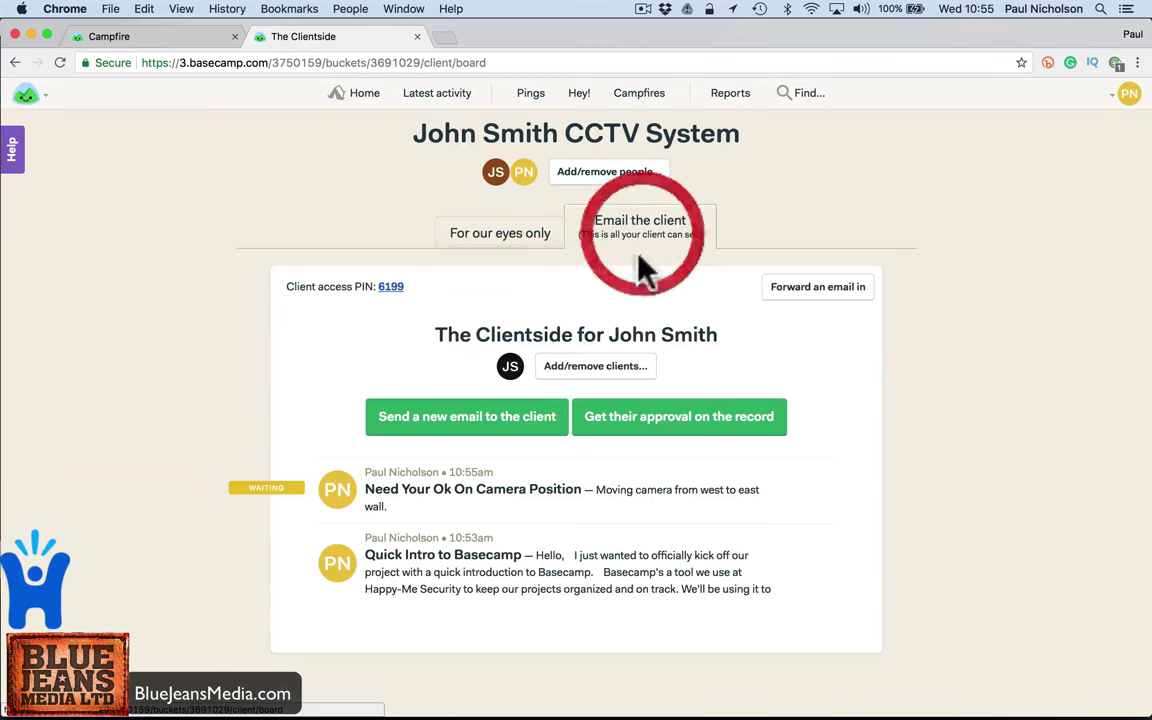
pyautogui.click(490, 489)
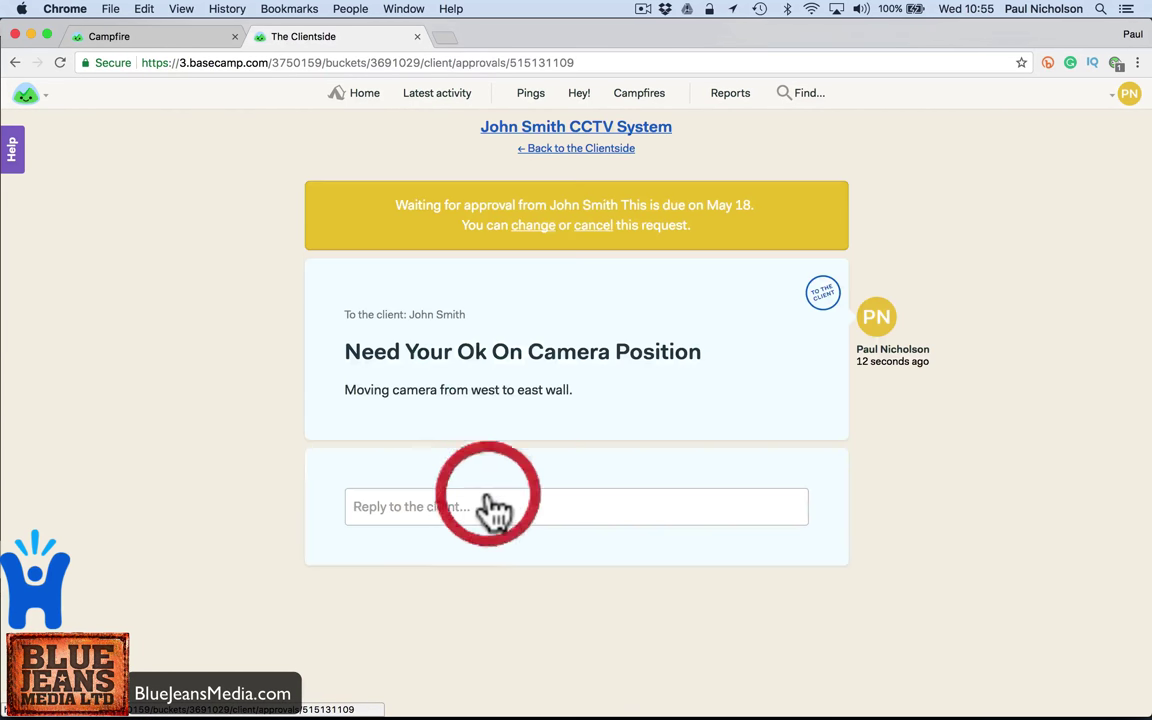
pyautogui.click(550, 150)
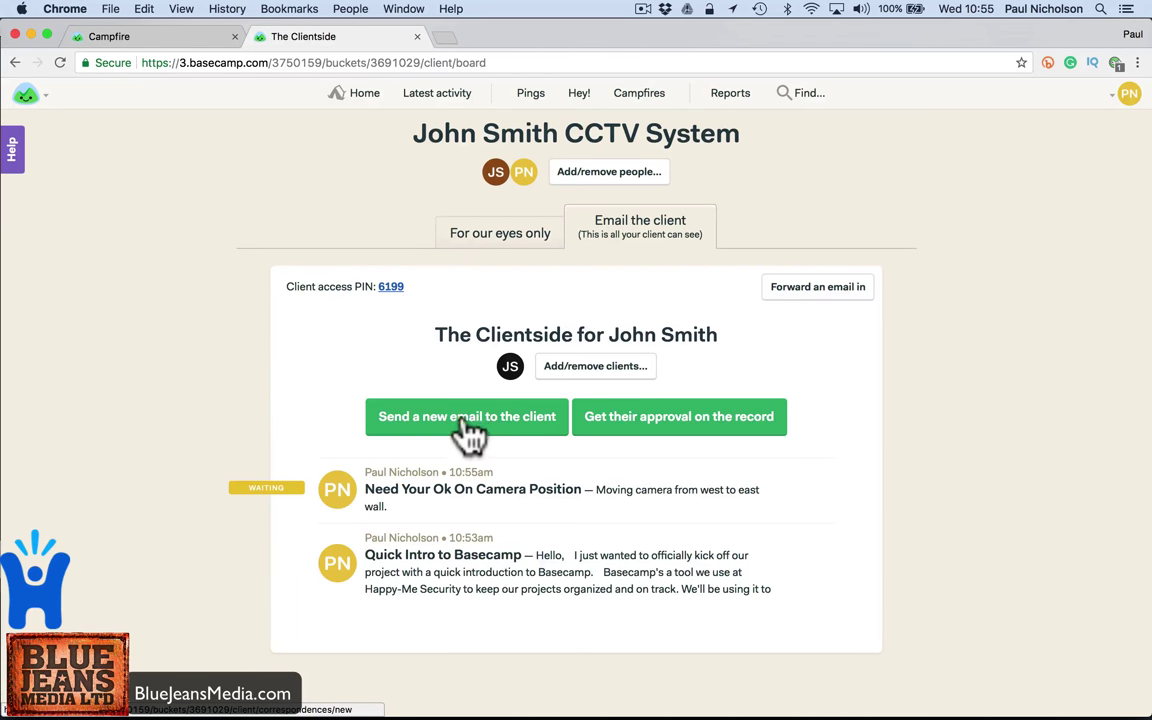
pyautogui.click(482, 238)
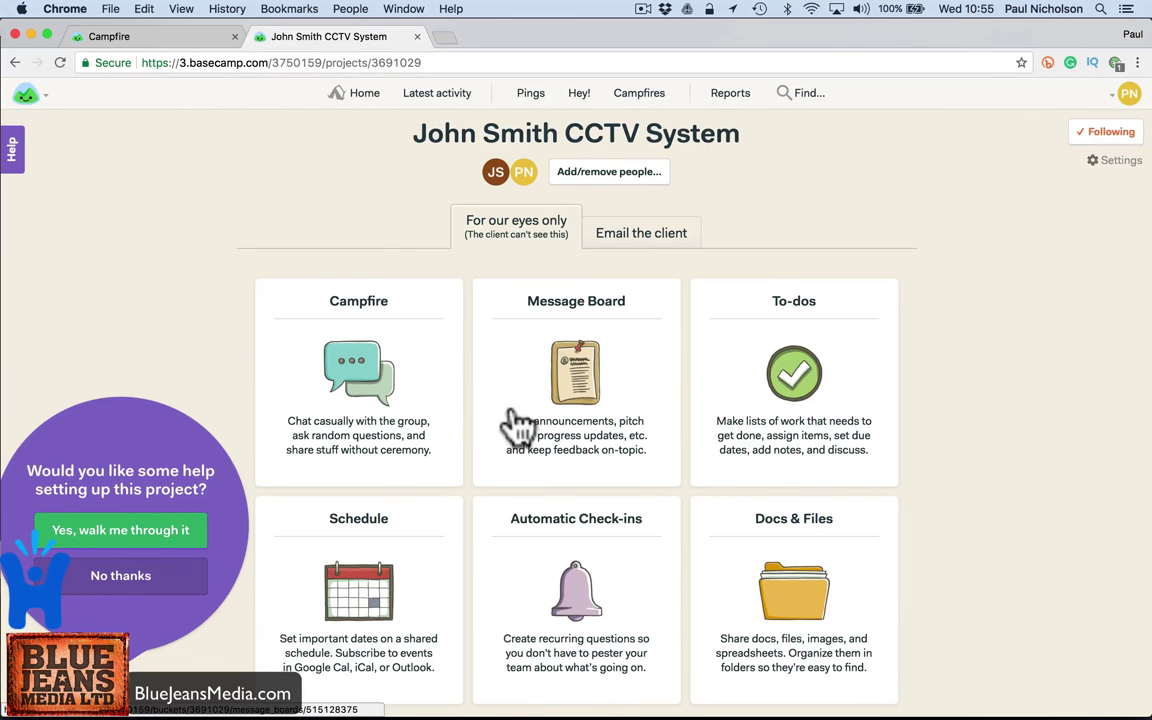
# - Create an all-day schedule event 'Camera Install' starting Friday, May 19, 2017
pyautogui.click(358, 480)
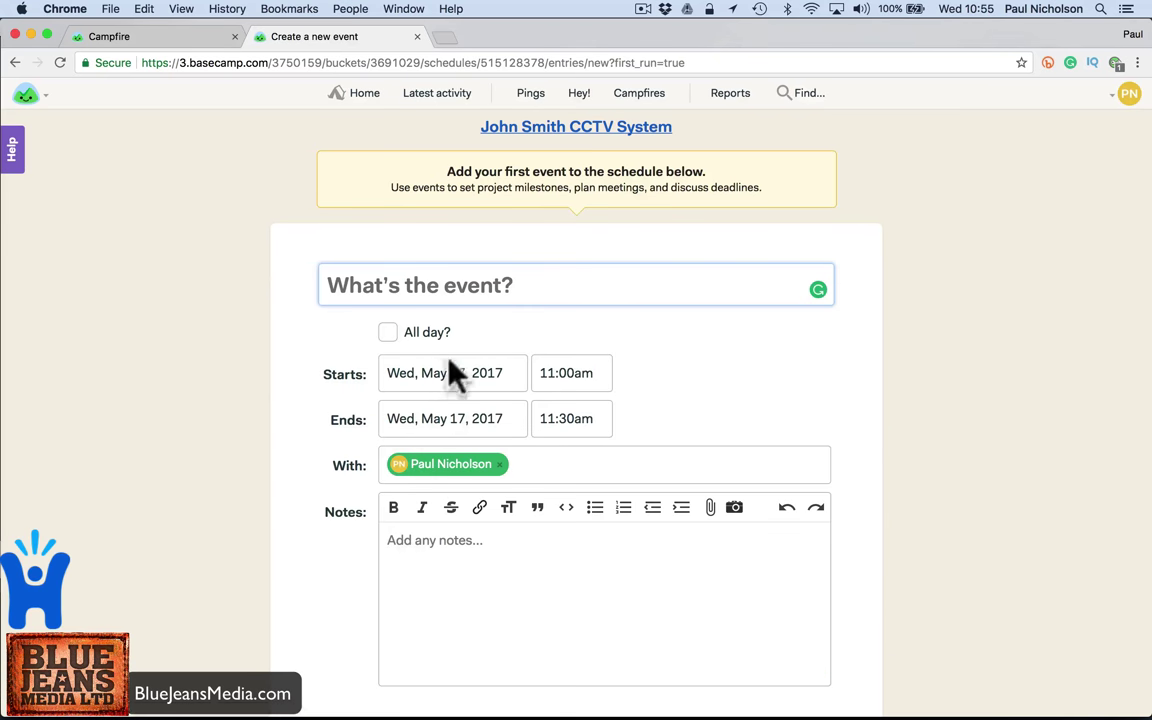
pyautogui.click(455, 282)
pyautogui.write('Cam')
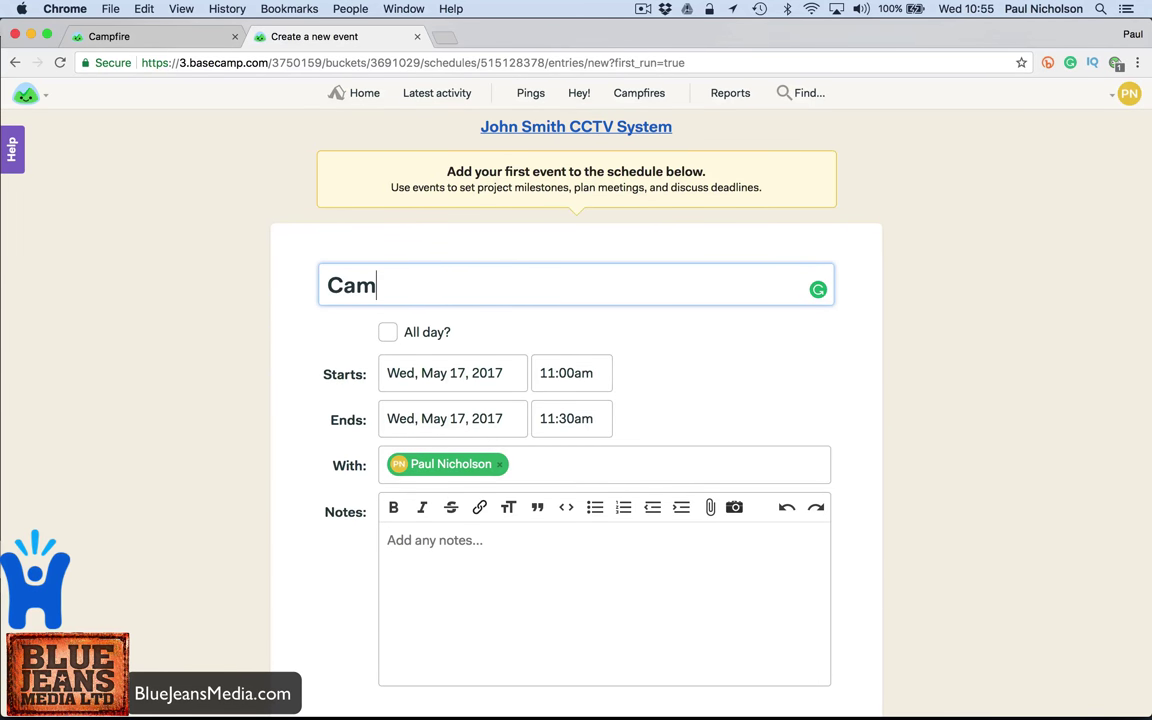
pyautogui.write('era Inst')
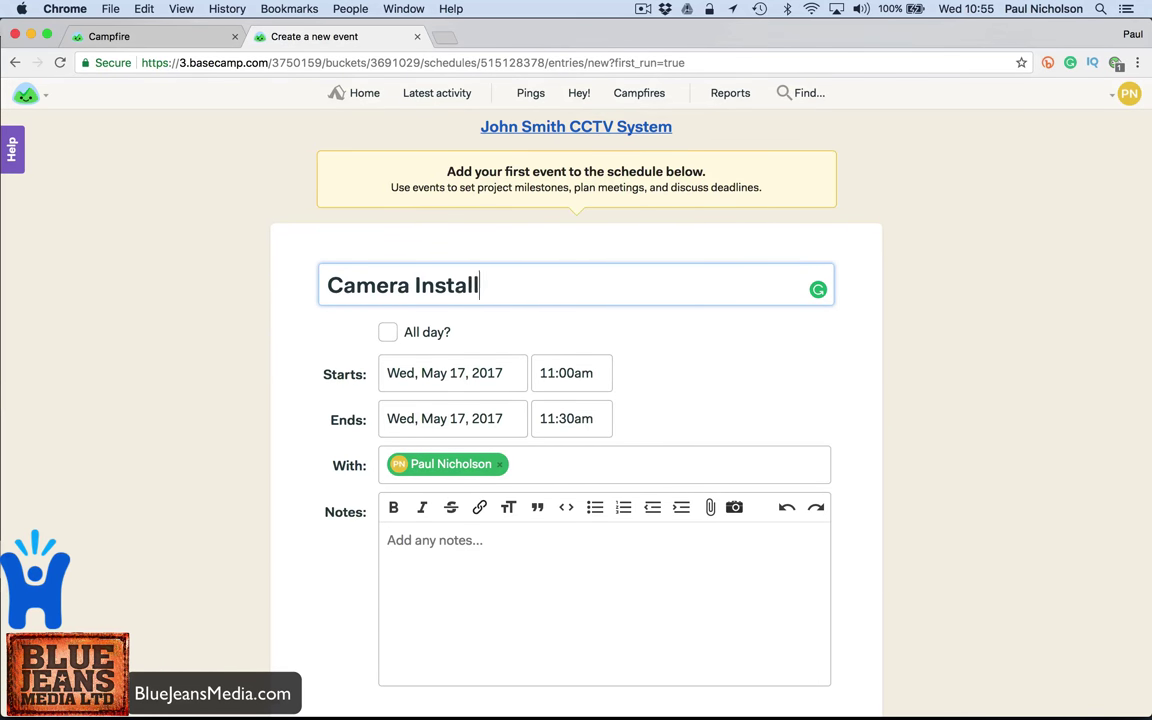
pyautogui.write('all')
pyautogui.click(388, 332)
pyautogui.click(445, 376)
pyautogui.click(494, 487)
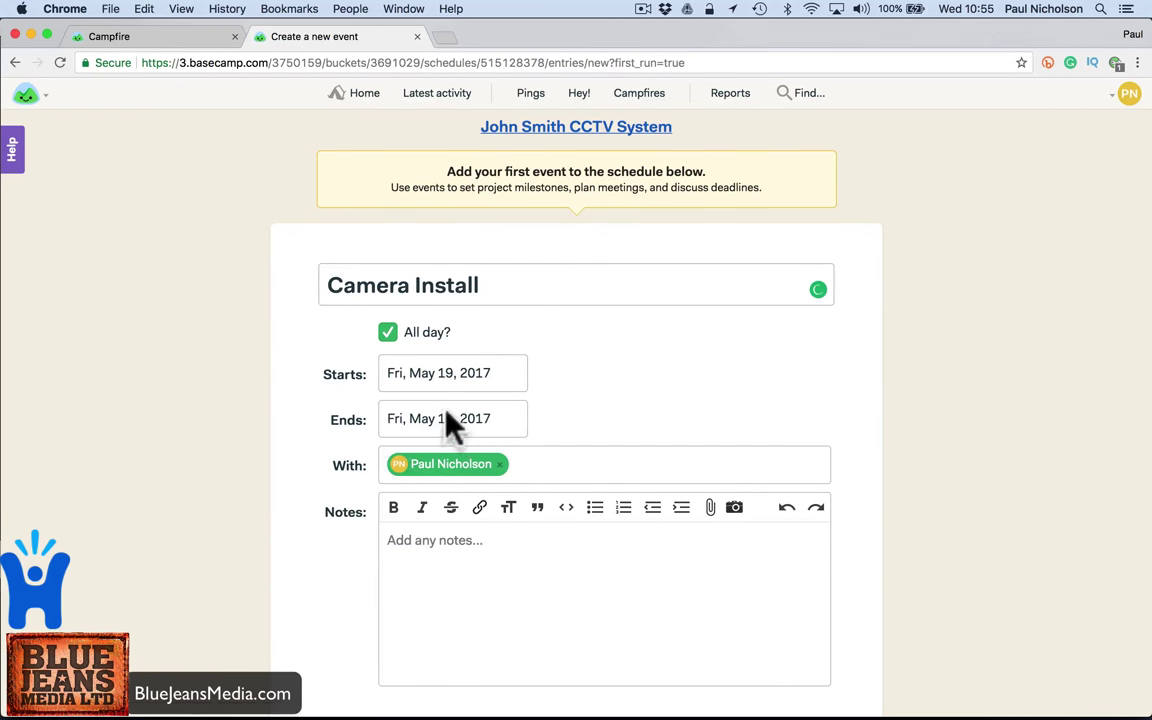
# - Add the note 'Install Job 9871 cameras.', choose who is notified, and post the event
pyautogui.scroll(-3, 455, 425)
pyautogui.click(473, 432)
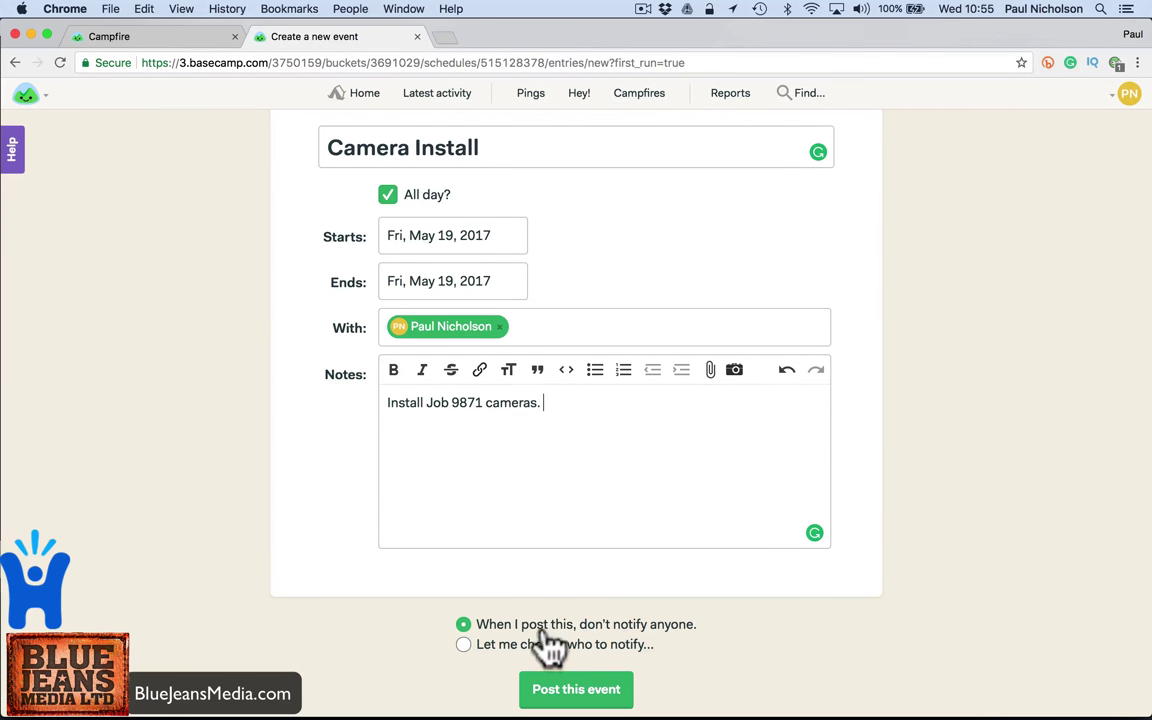
pyautogui.click(470, 642)
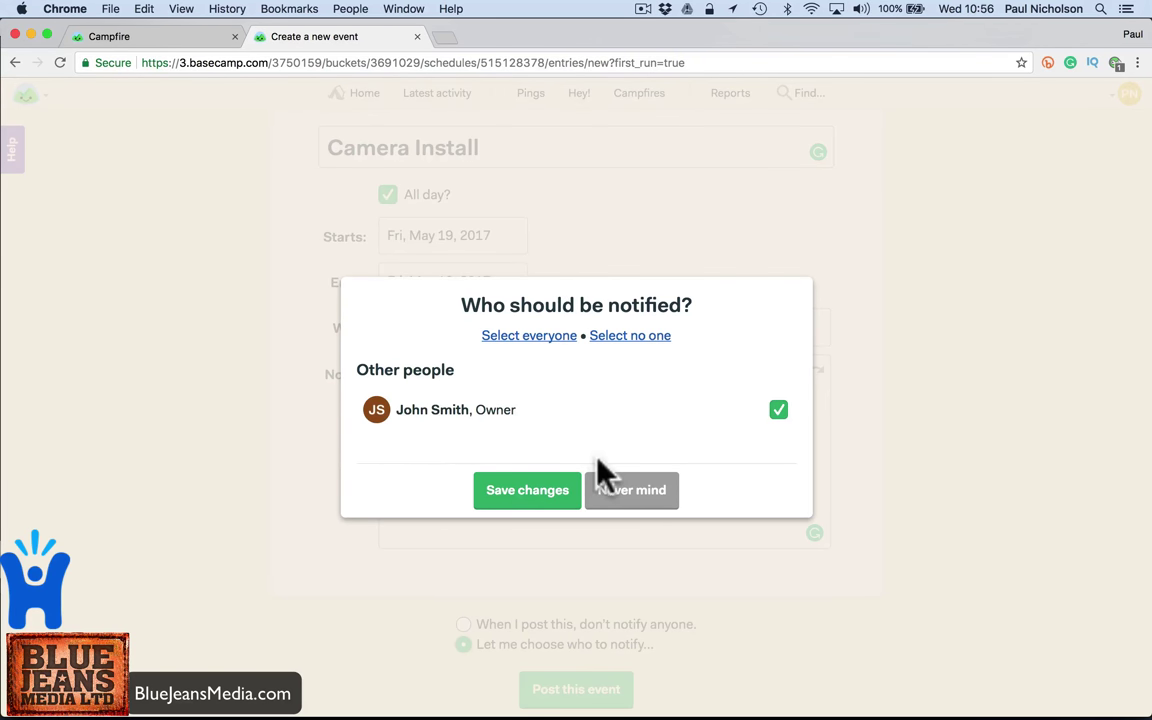
pyautogui.click(550, 495)
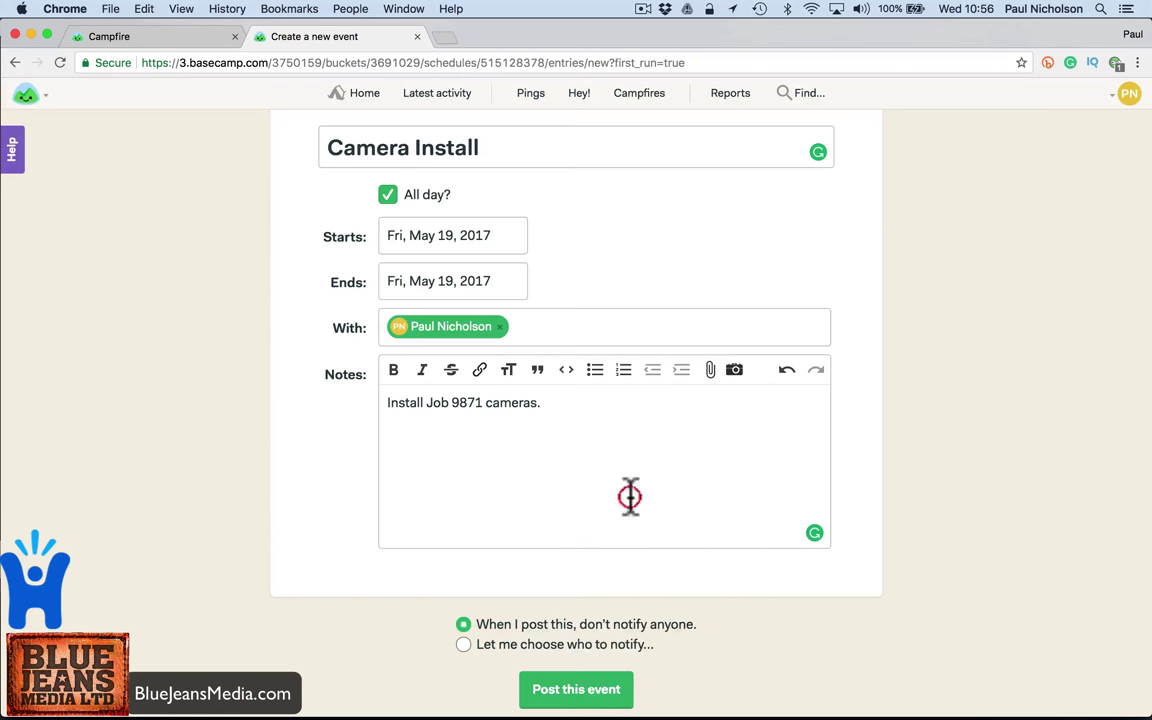
pyautogui.click(576, 689)
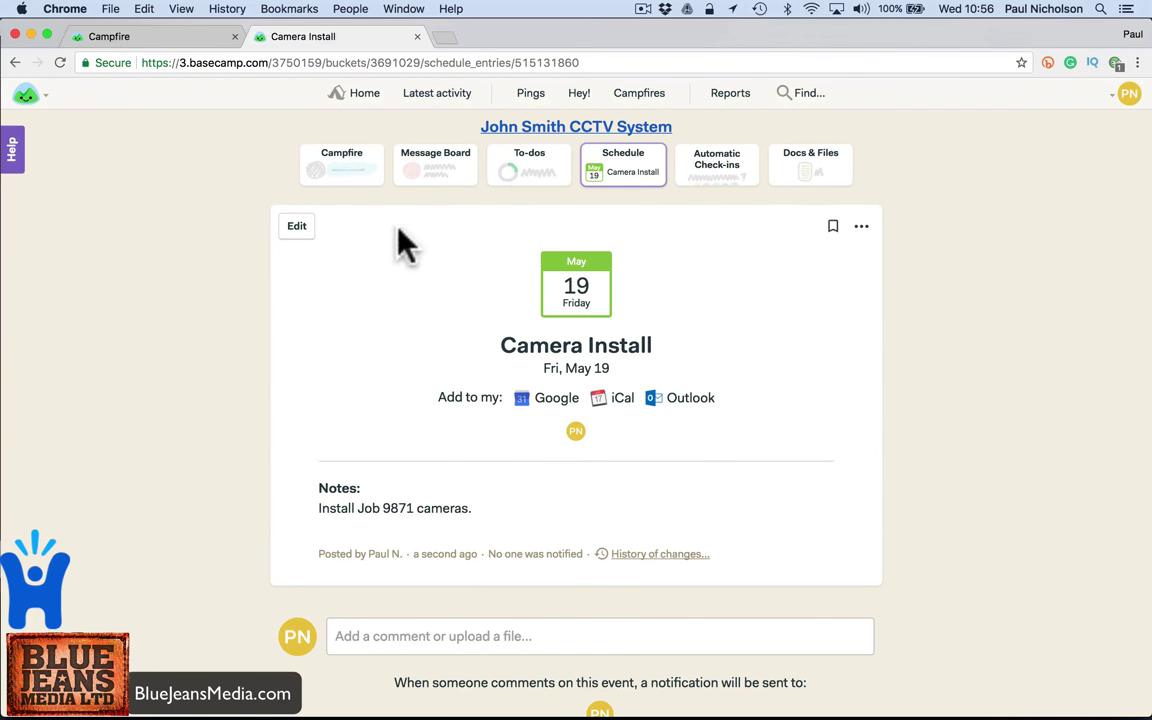
# - Remove the owner from the CCTV System project's members
pyautogui.click(515, 128)
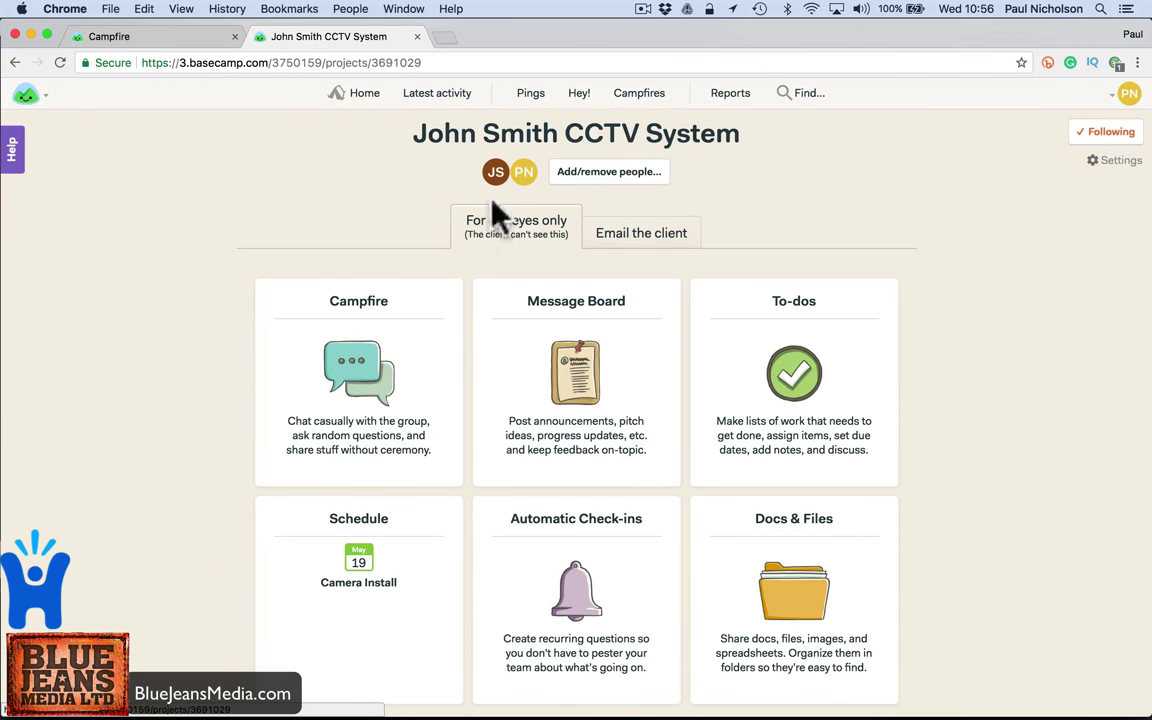
pyautogui.click(590, 173)
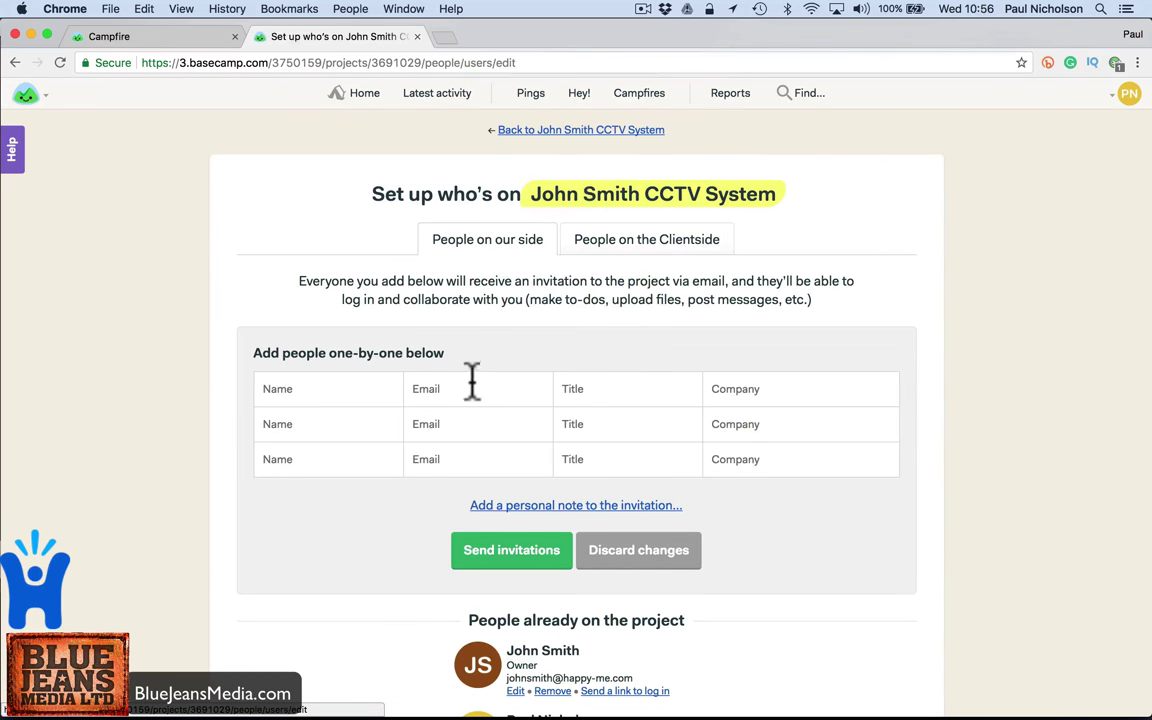
pyautogui.scroll(-2, 500, 530)
pyautogui.click(552, 587)
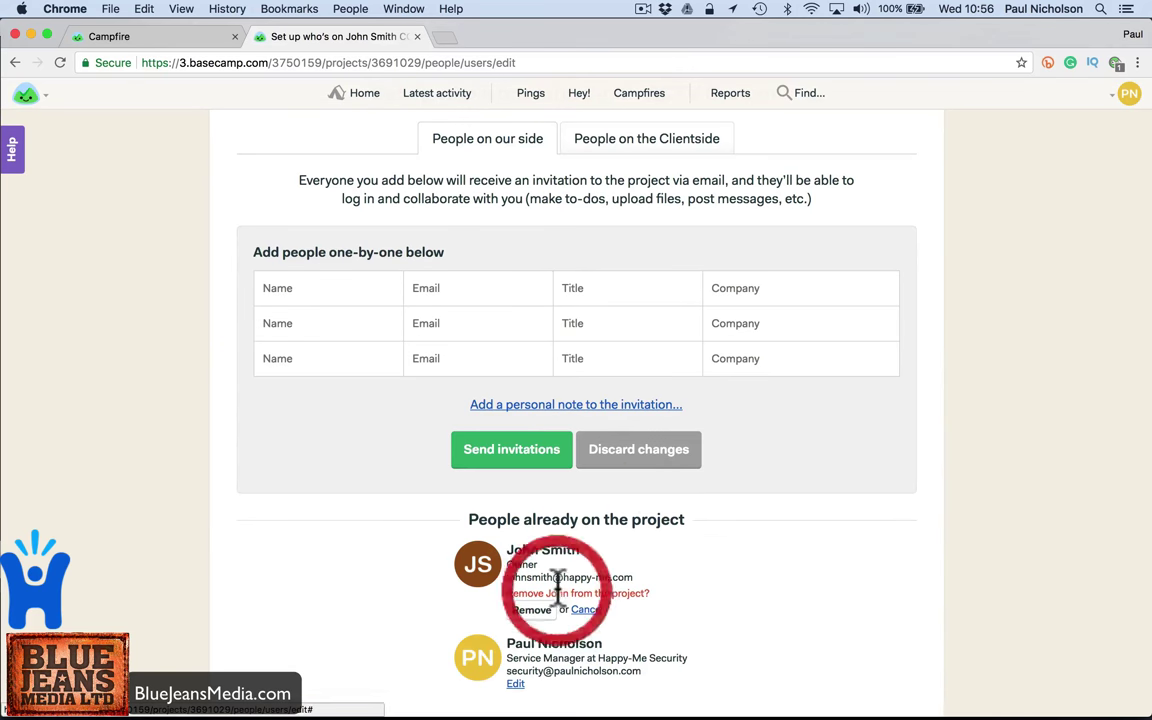
pyautogui.click(532, 608)
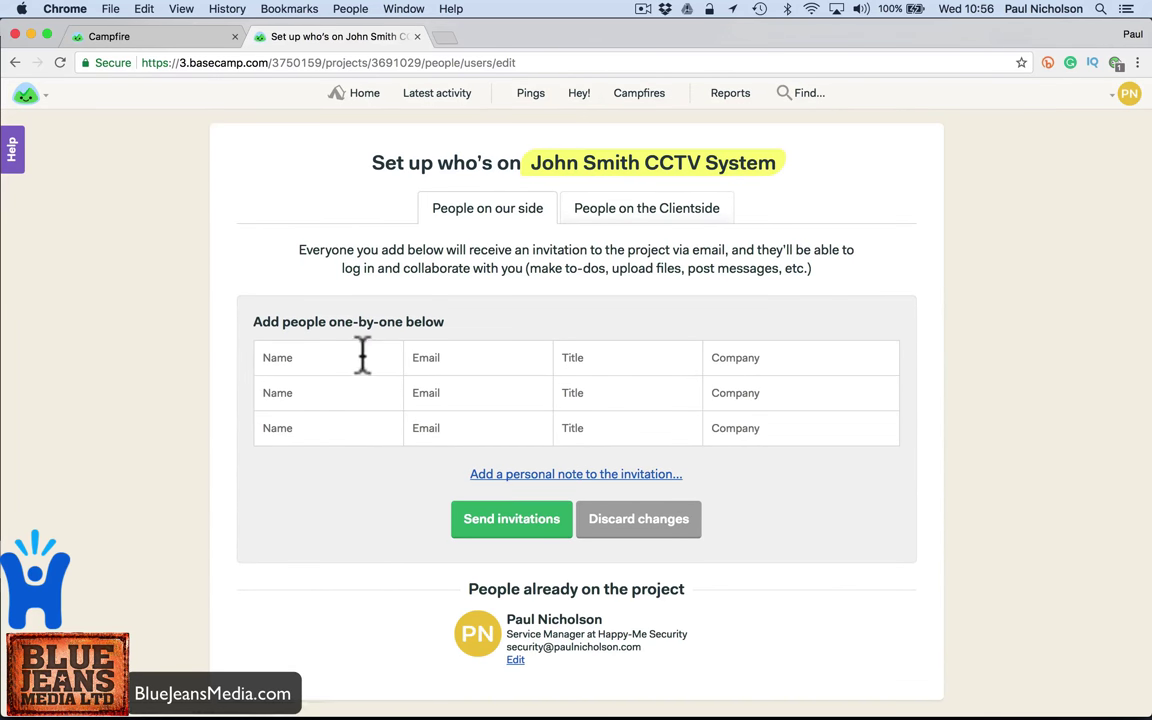
# - Invite Billing and Accountant to the CCTV System project and send the invitations
pyautogui.click(347, 352)
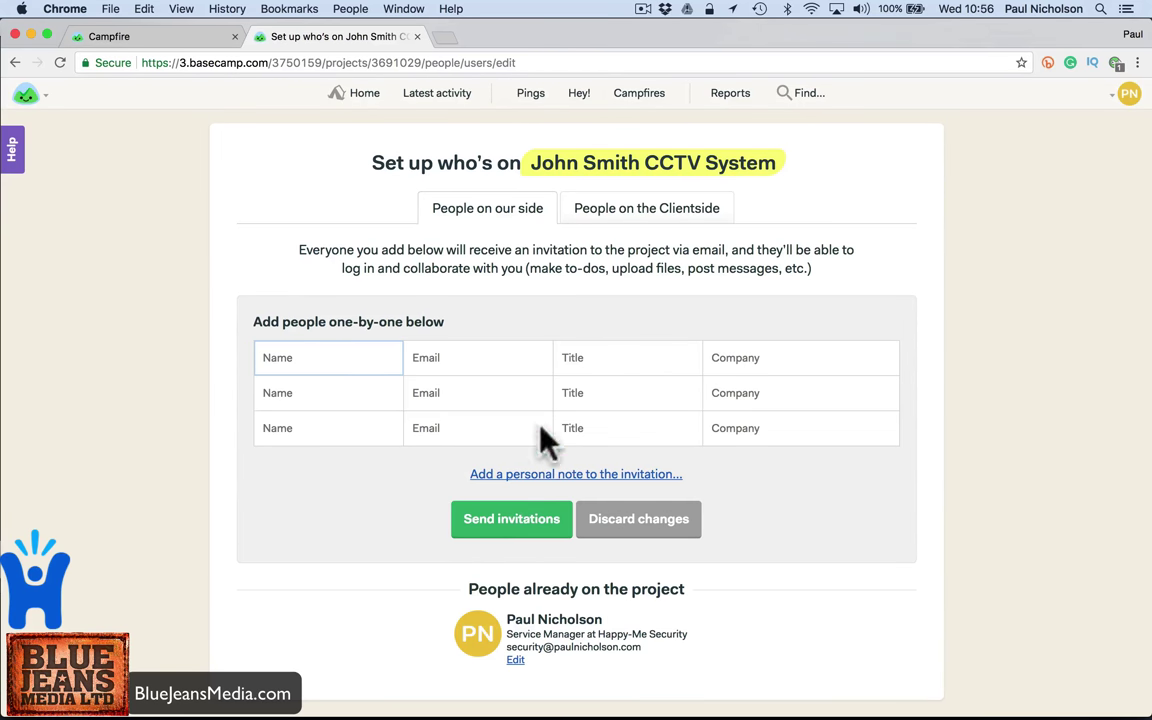
pyautogui.scroll(-1, 600, 410)
pyautogui.scroll(1, 600, 408)
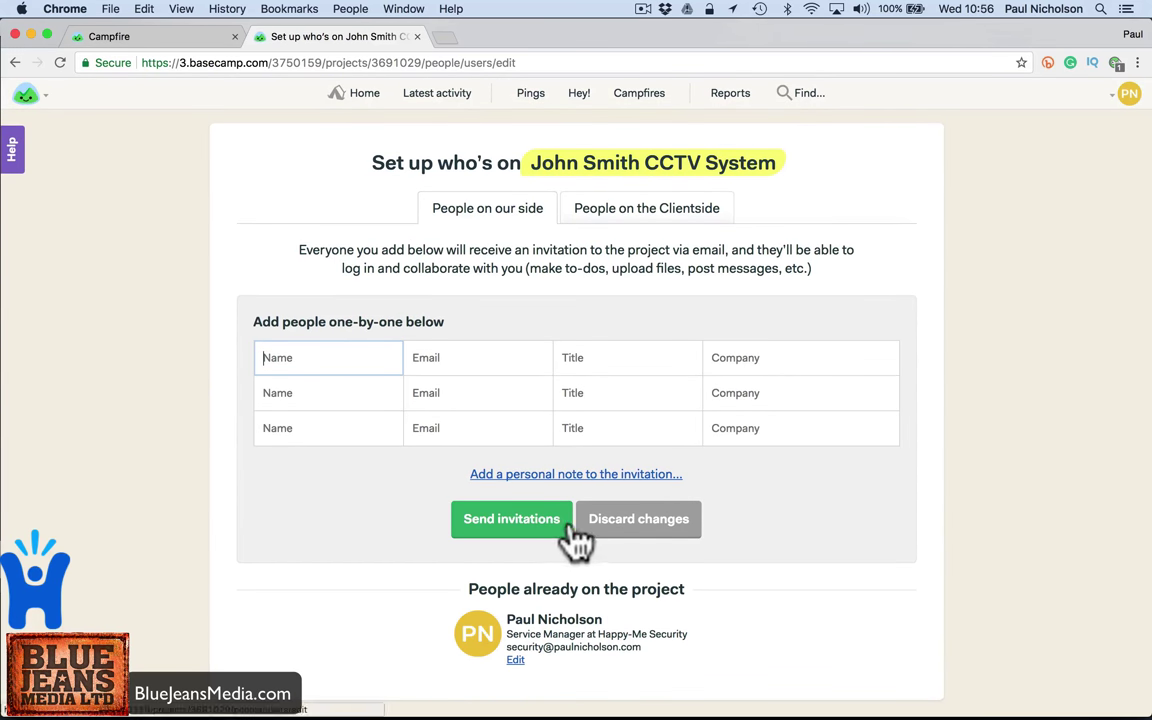
pyautogui.click(490, 475)
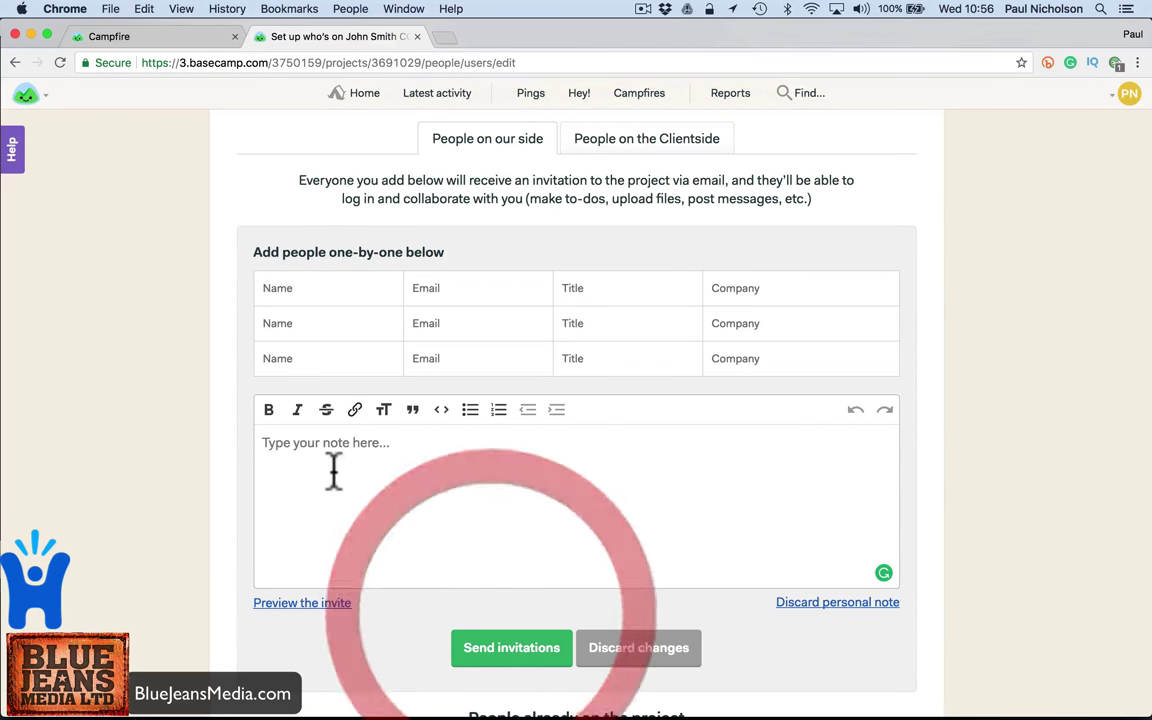
pyautogui.click(306, 292)
pyautogui.write('Bil')
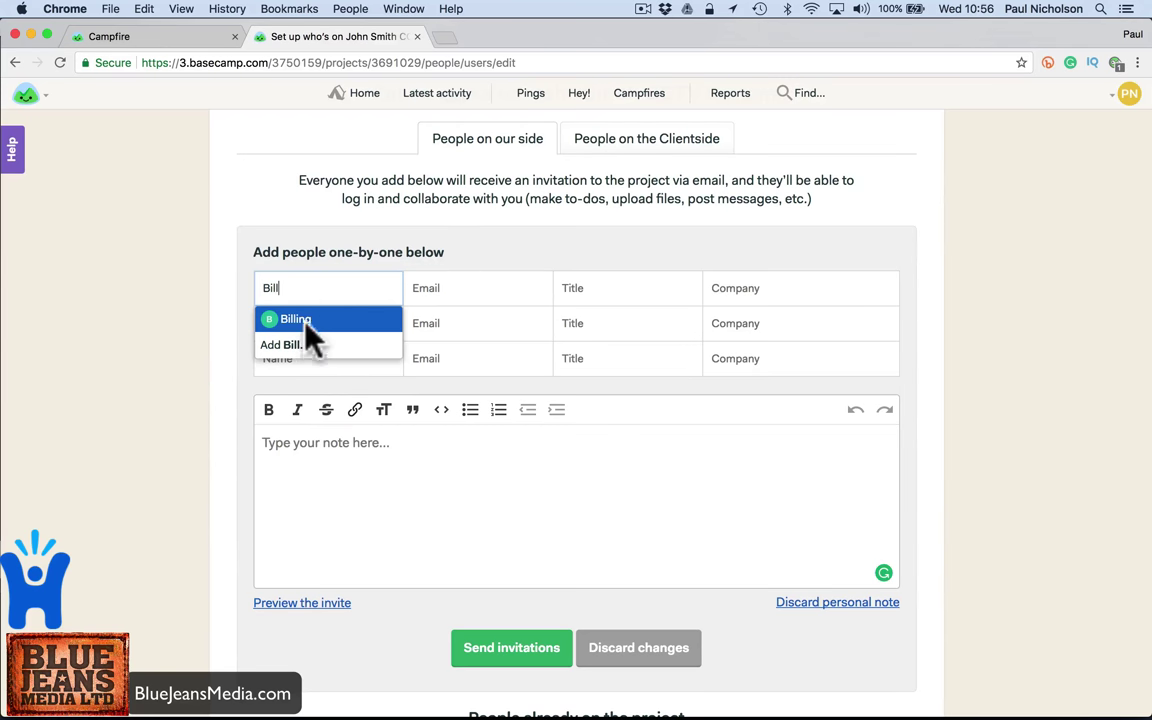
pyautogui.write('l')
pyautogui.click(306, 322)
pyautogui.click(306, 332)
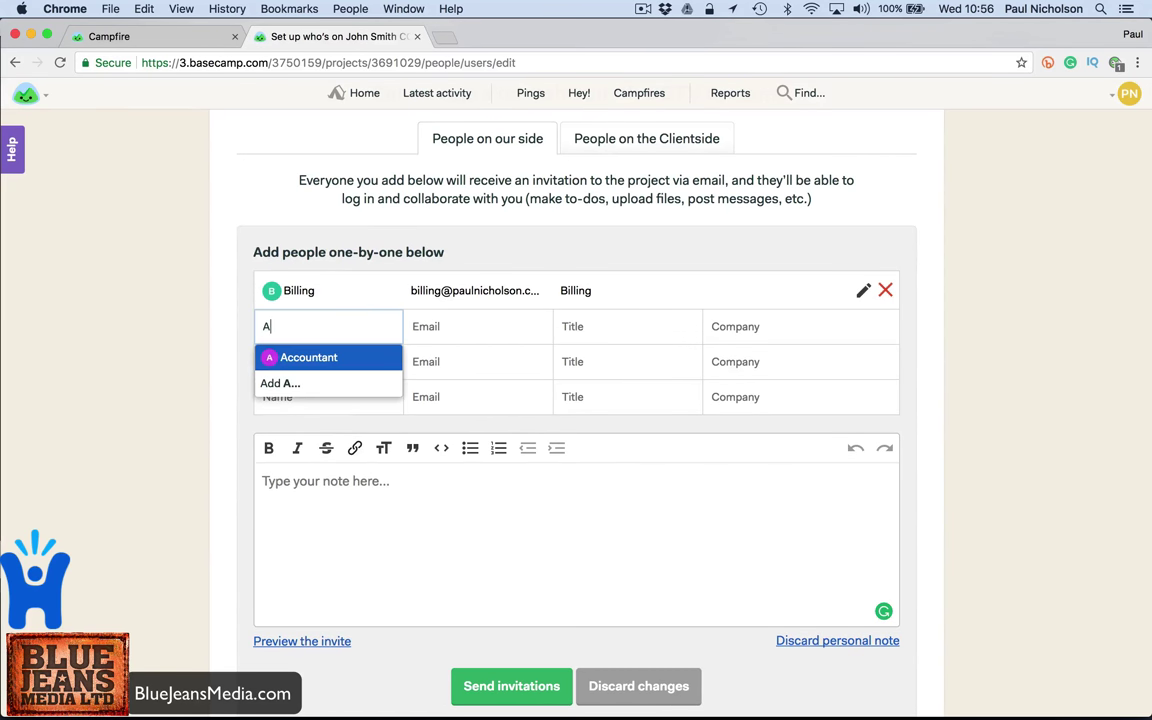
pyautogui.write('cco')
pyautogui.click(309, 358)
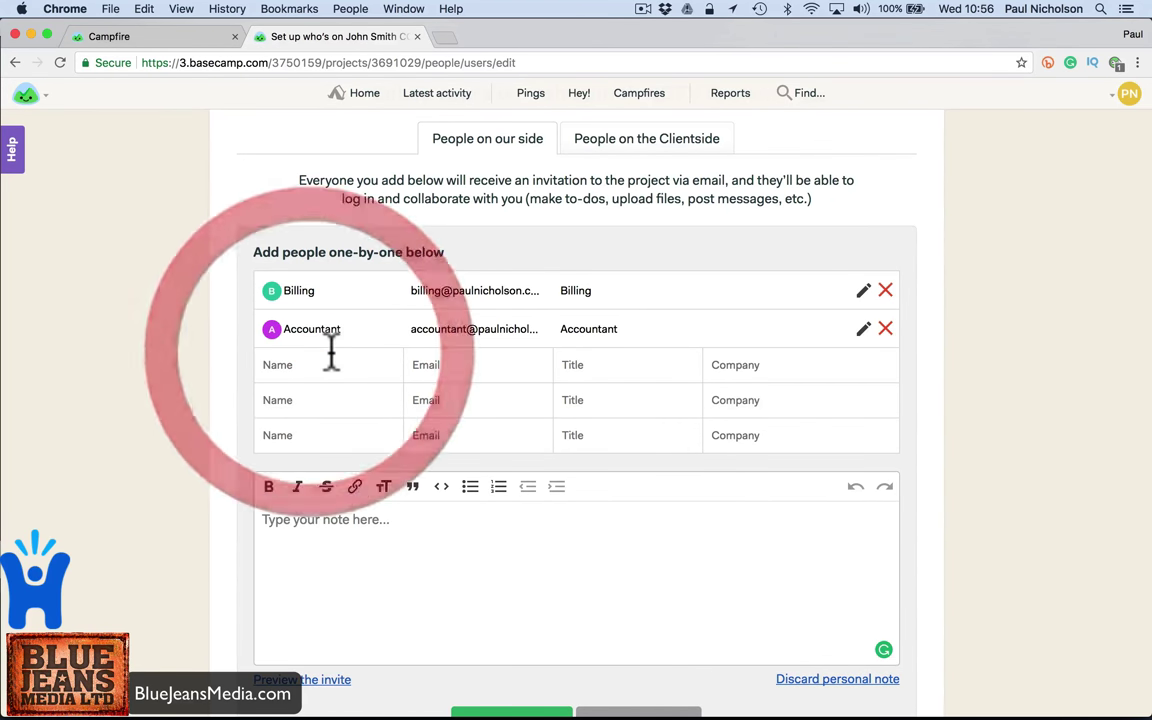
pyautogui.scroll(-5, 399, 429)
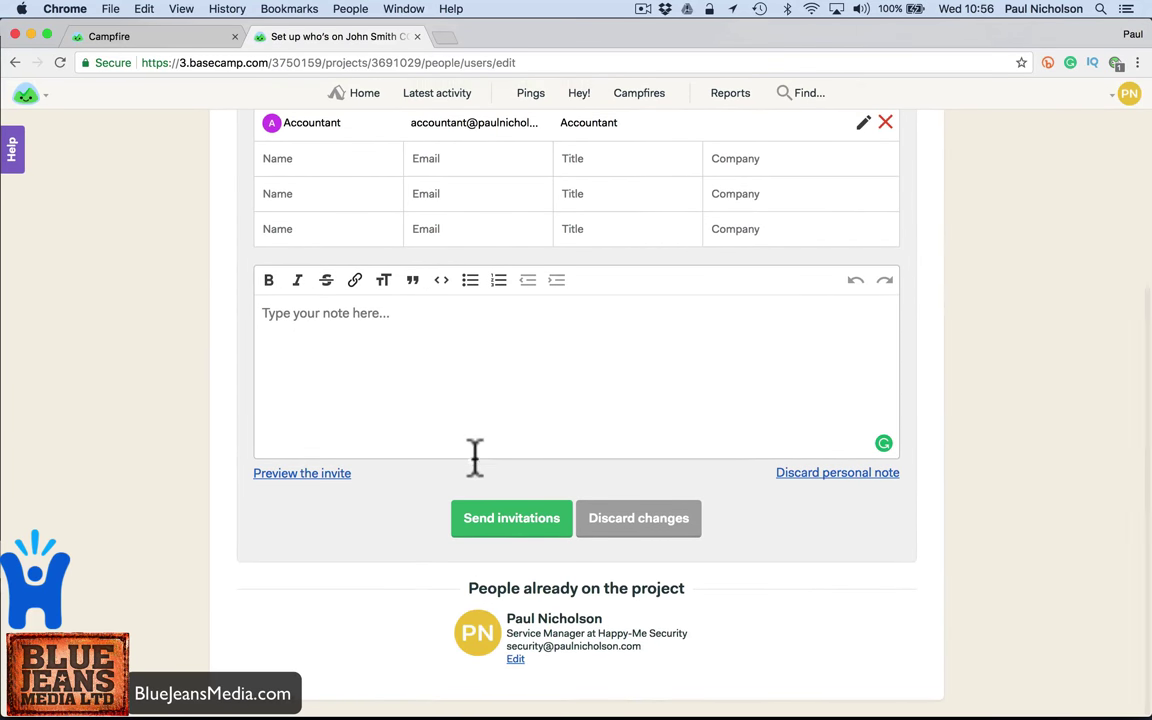
pyautogui.click(509, 519)
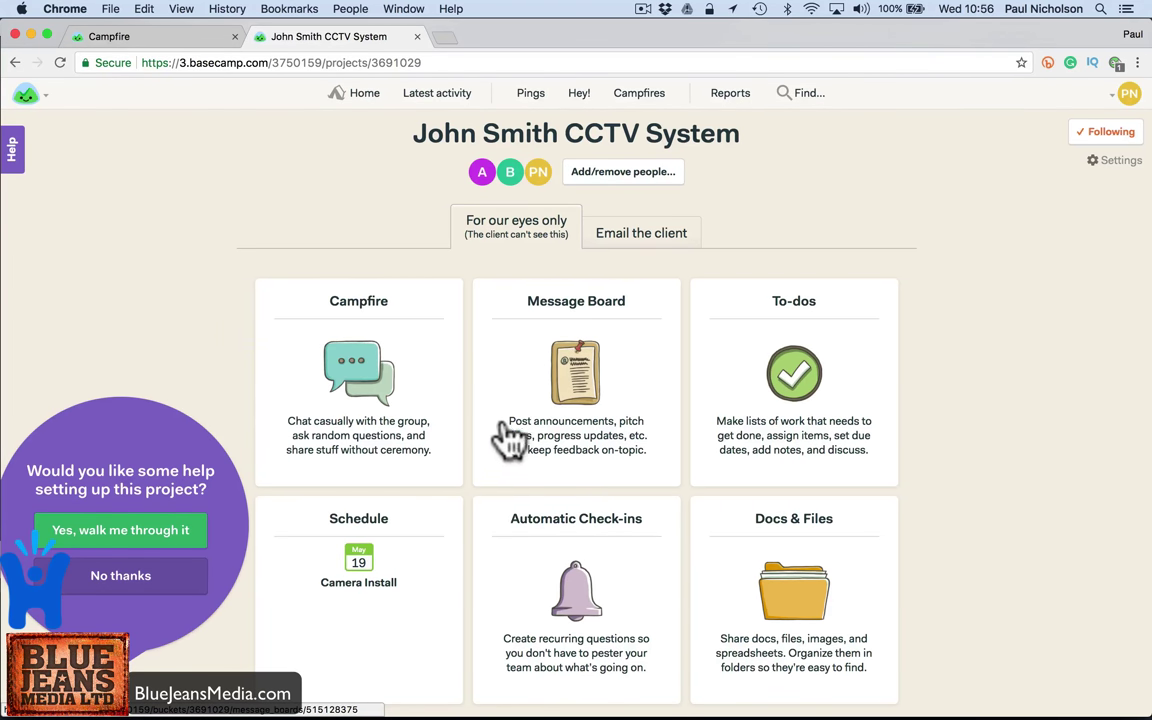
# - Dismiss the setup help offer and post 'How's the install going' in the CCTV project's Campfire
pyautogui.click(185, 577)
pyautogui.click(386, 350)
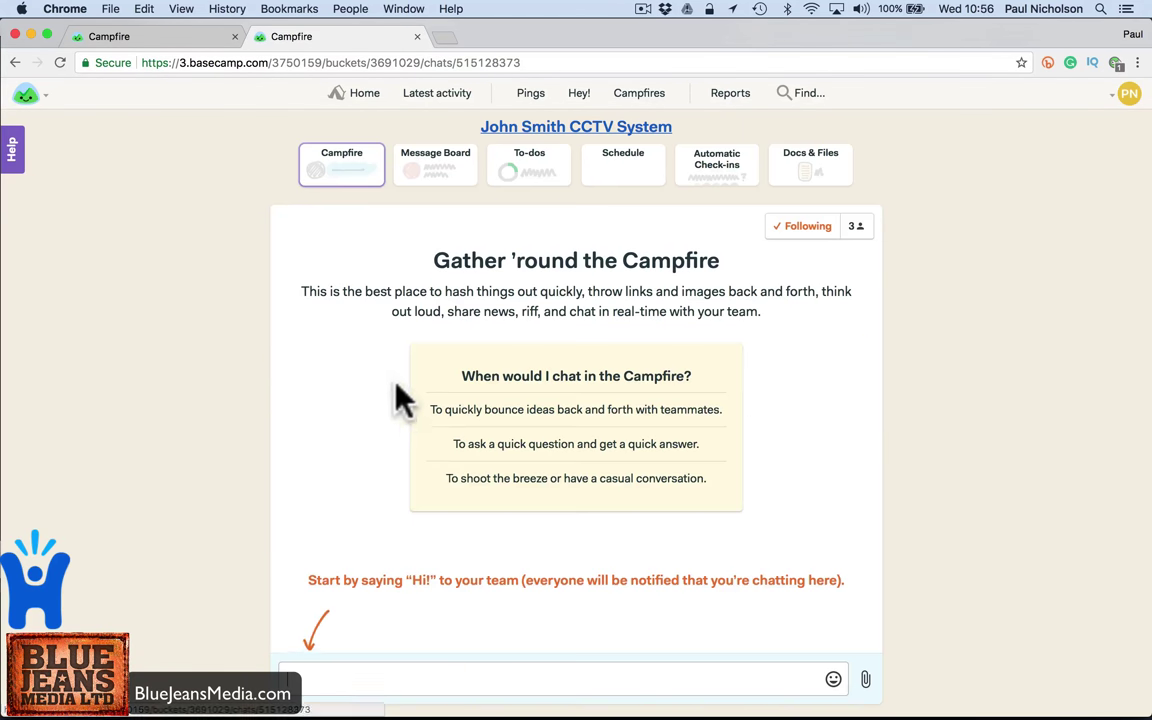
pyautogui.click(393, 681)
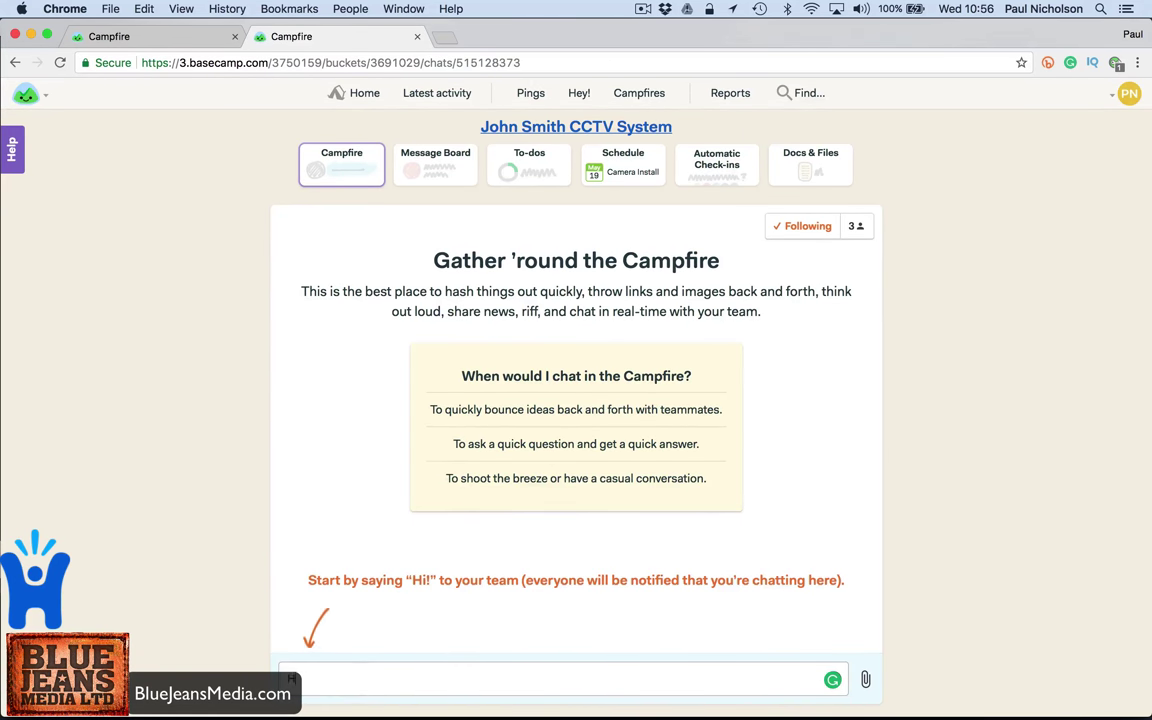
pyautogui.write("How's the install going")
pyautogui.press('Return')
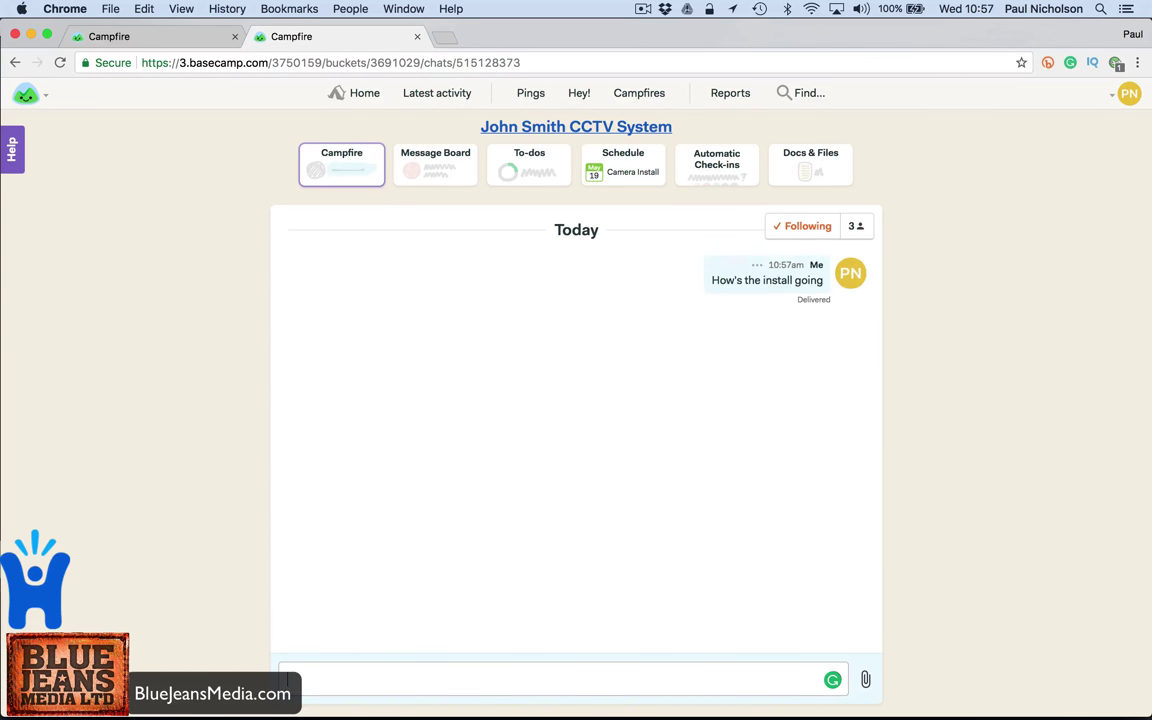
# - As Billing, reply 'yeah all good another day and we will be finsihed.' in the CCTV Campfire, then view the Schedule
pyautogui.moveTo(545, 712)
pyautogui.click(472, 708)
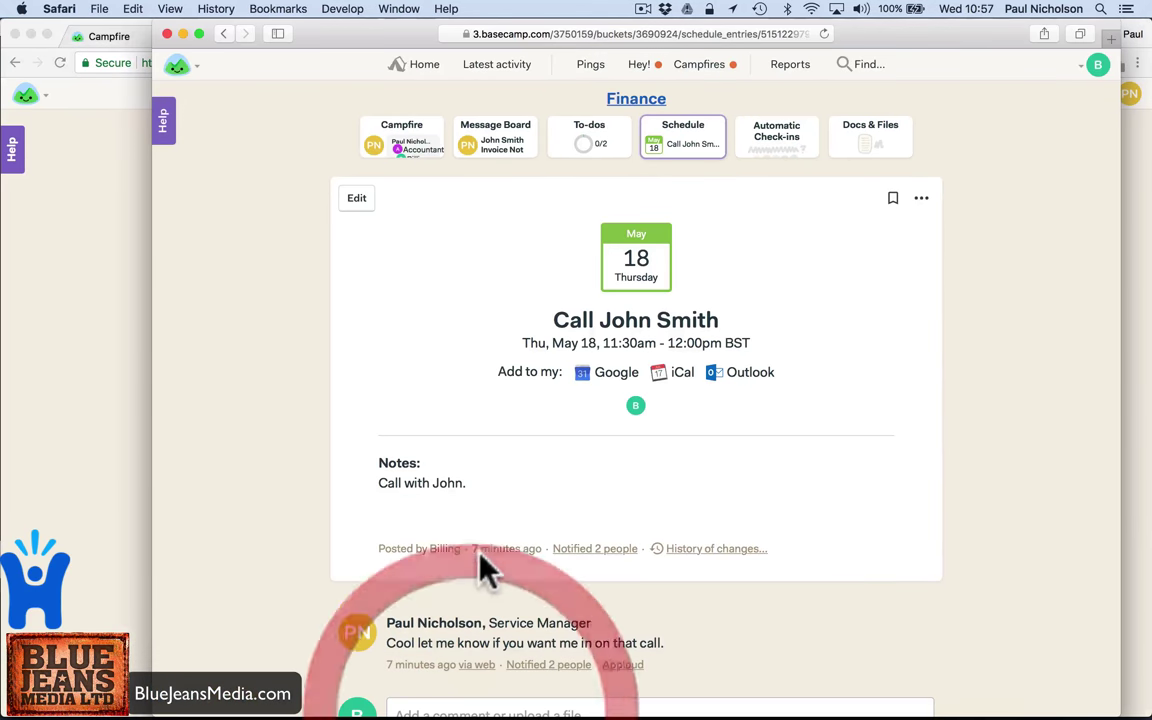
pyautogui.click(703, 70)
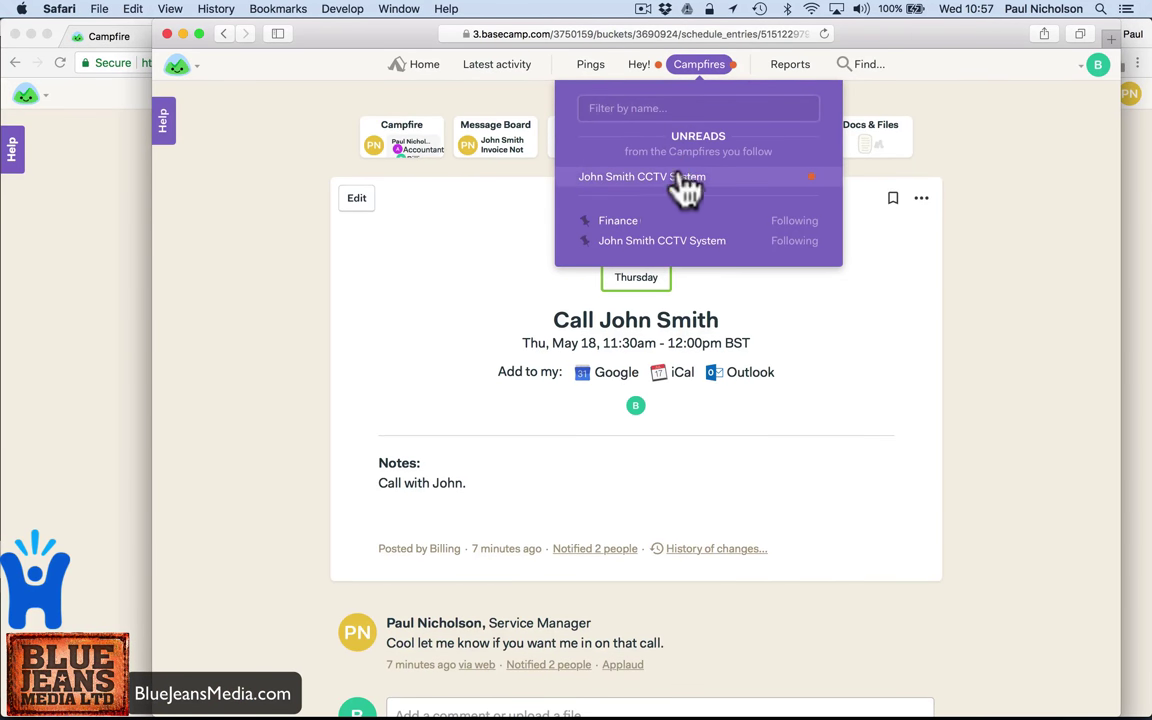
pyautogui.click(695, 178)
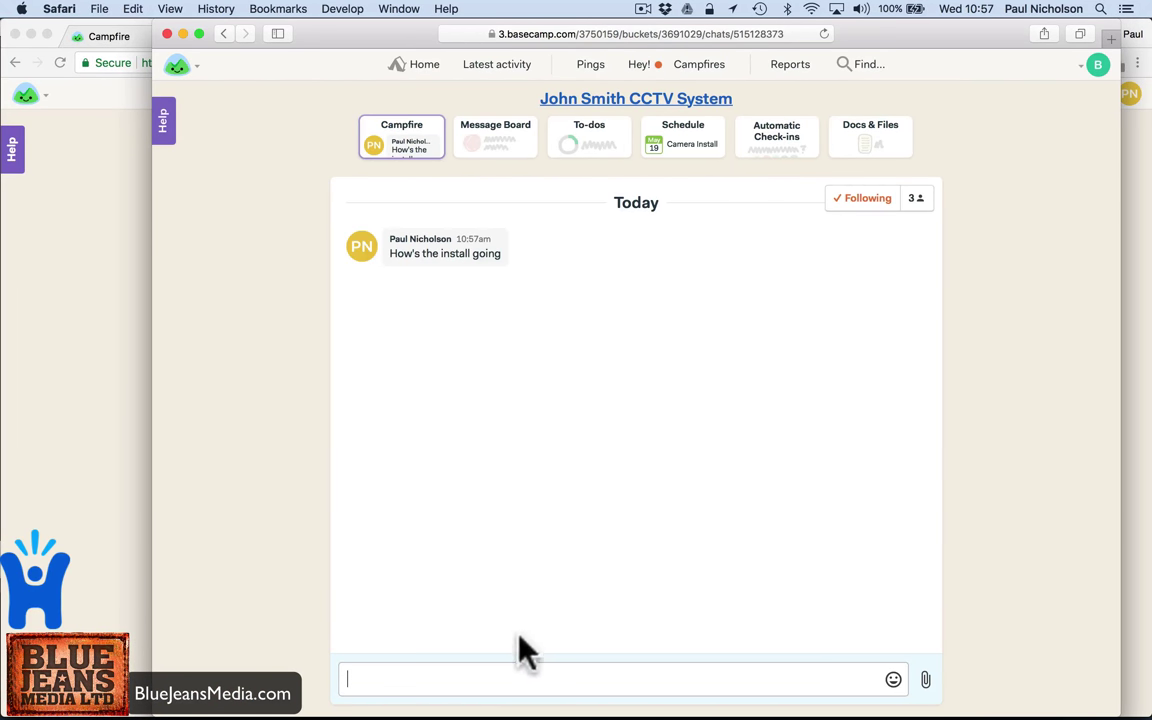
pyautogui.click(489, 684)
pyautogui.write('ye')
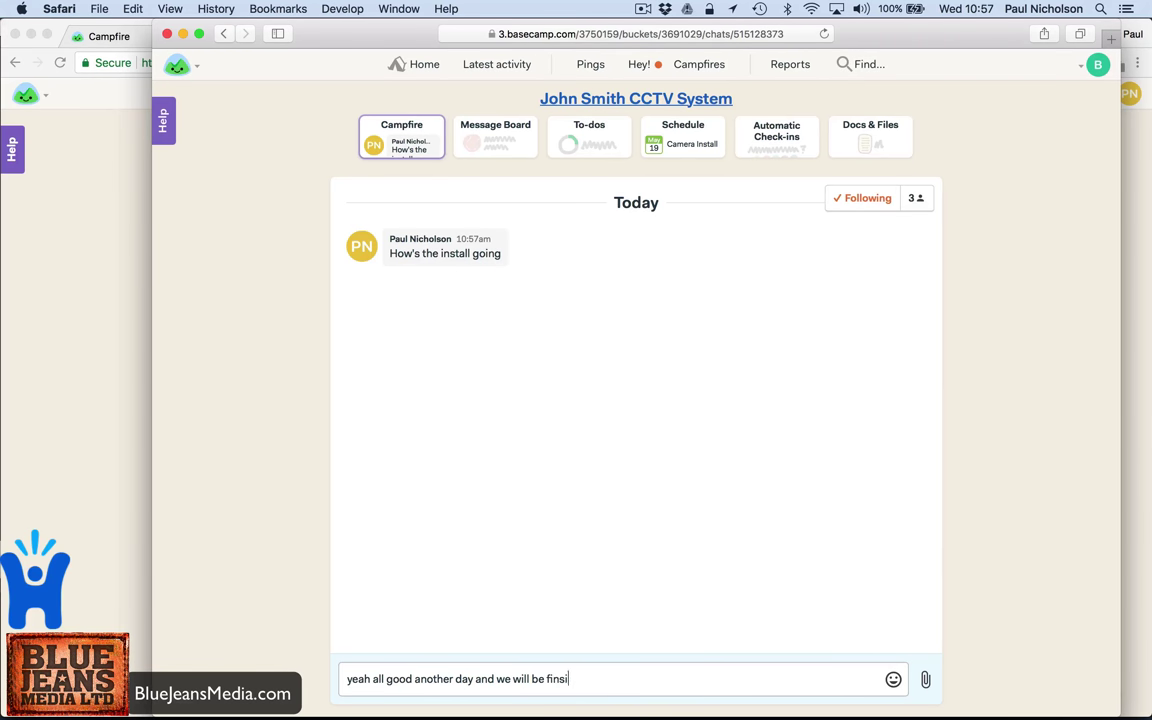
pyautogui.write('ed.')
pyautogui.press('Return')
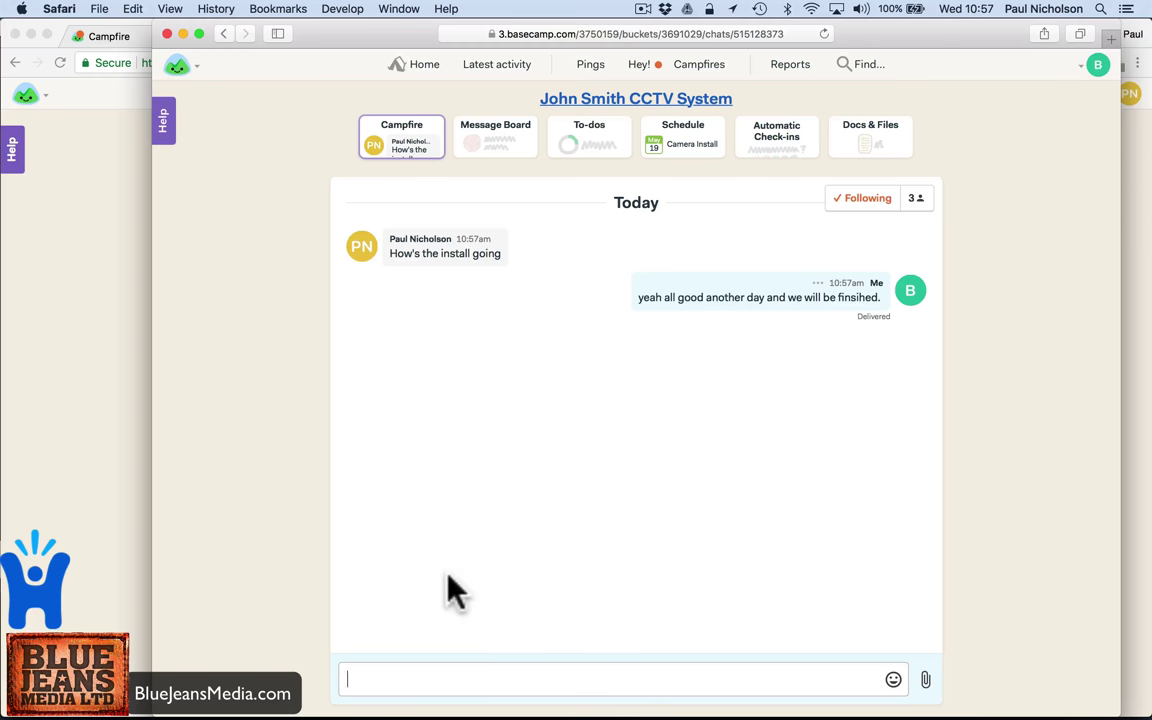
pyautogui.click(681, 141)
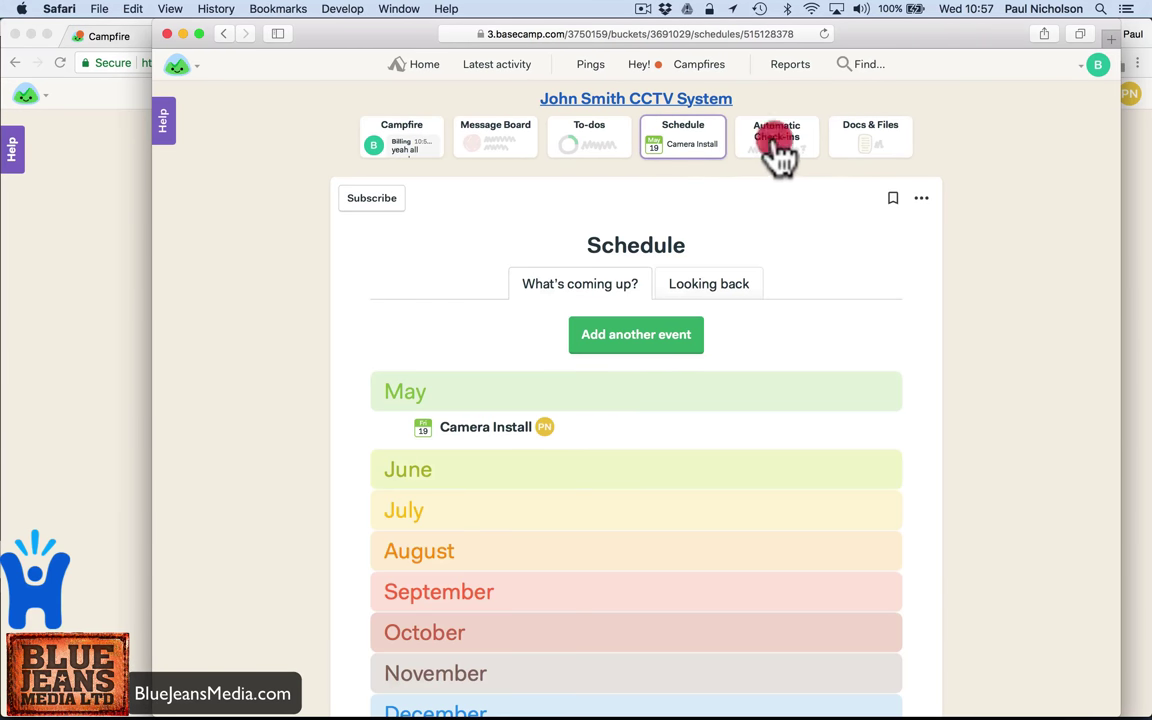
# - Create a new to-do list named 'Job Progress' in the CCTV System project
pyautogui.click(776, 152)
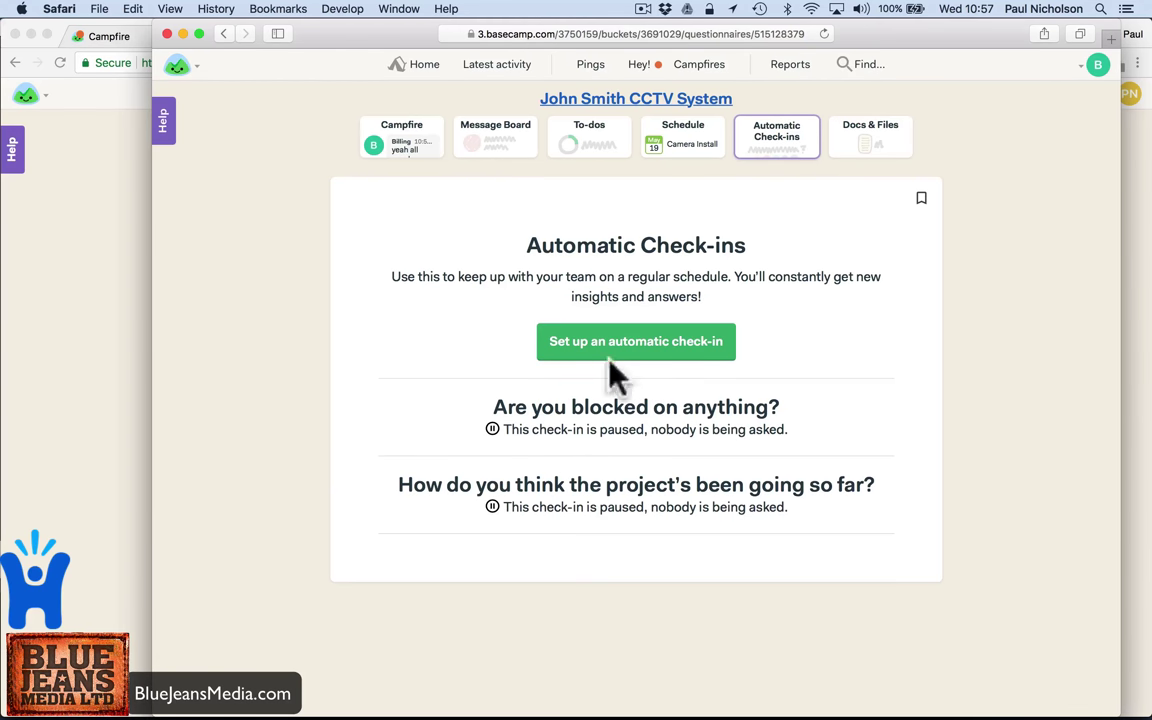
pyautogui.click(593, 160)
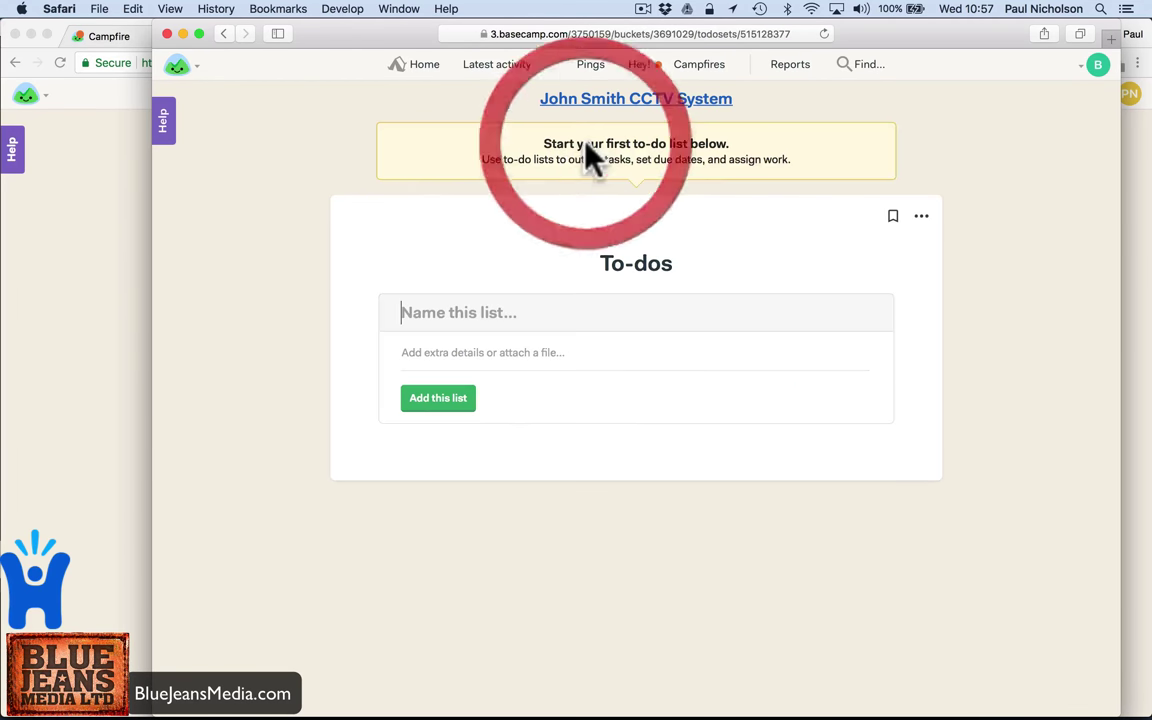
pyautogui.click(461, 314)
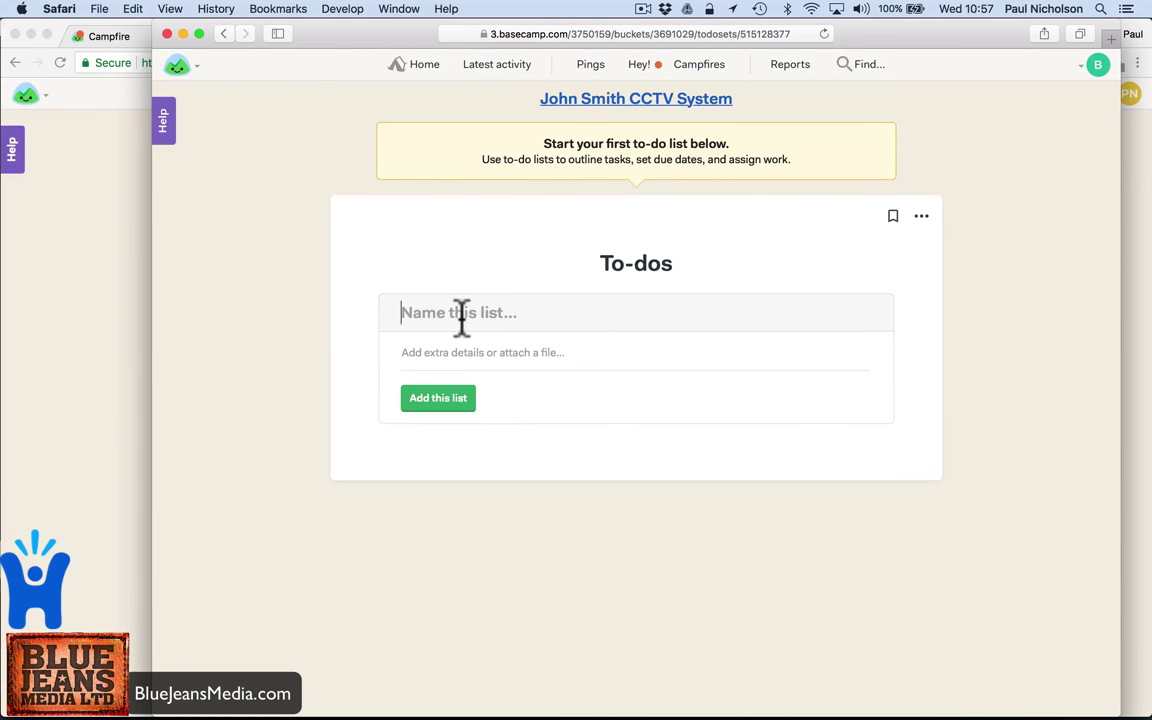
pyautogui.write('Job Progress')
pyautogui.click(446, 400)
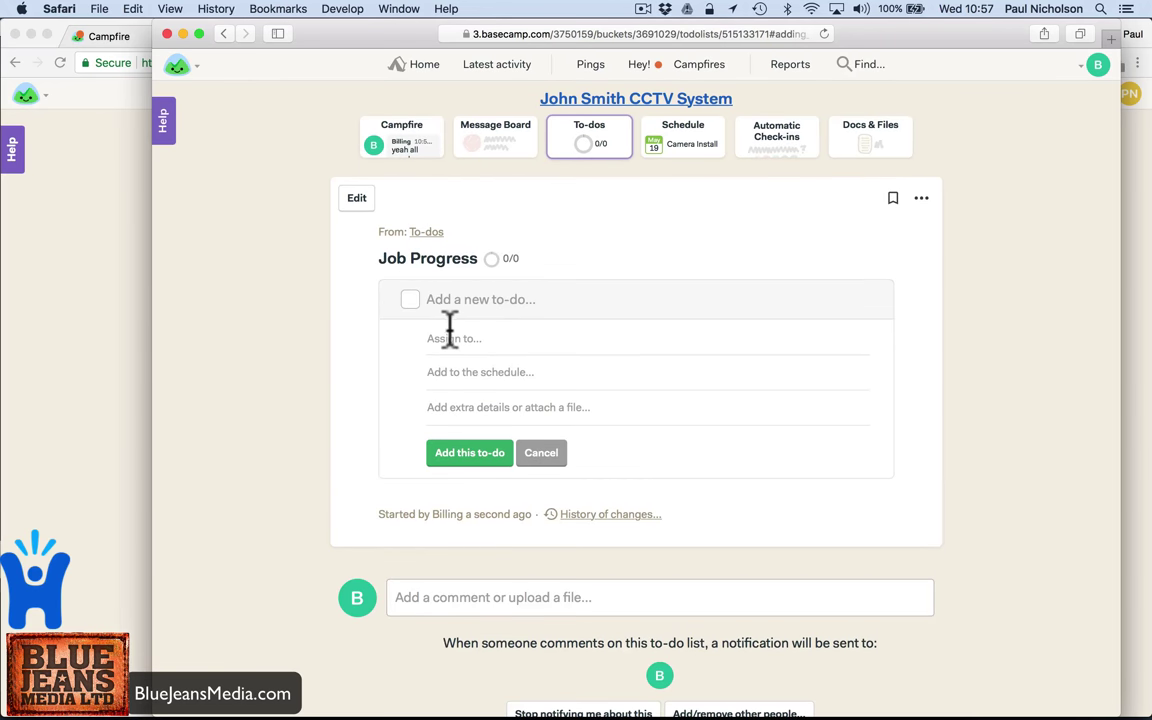
# - Add the to-dos Buy Equipment, Equipement Arrived, Install Equipment, Check Install Complete and Bill Job
pyautogui.write('Ins')
pyautogui.press('BackSpace')
pyautogui.press('BackSpace')
pyautogui.press('BackSpace')
pyautogui.write('Bu')
pyautogui.press('Return')
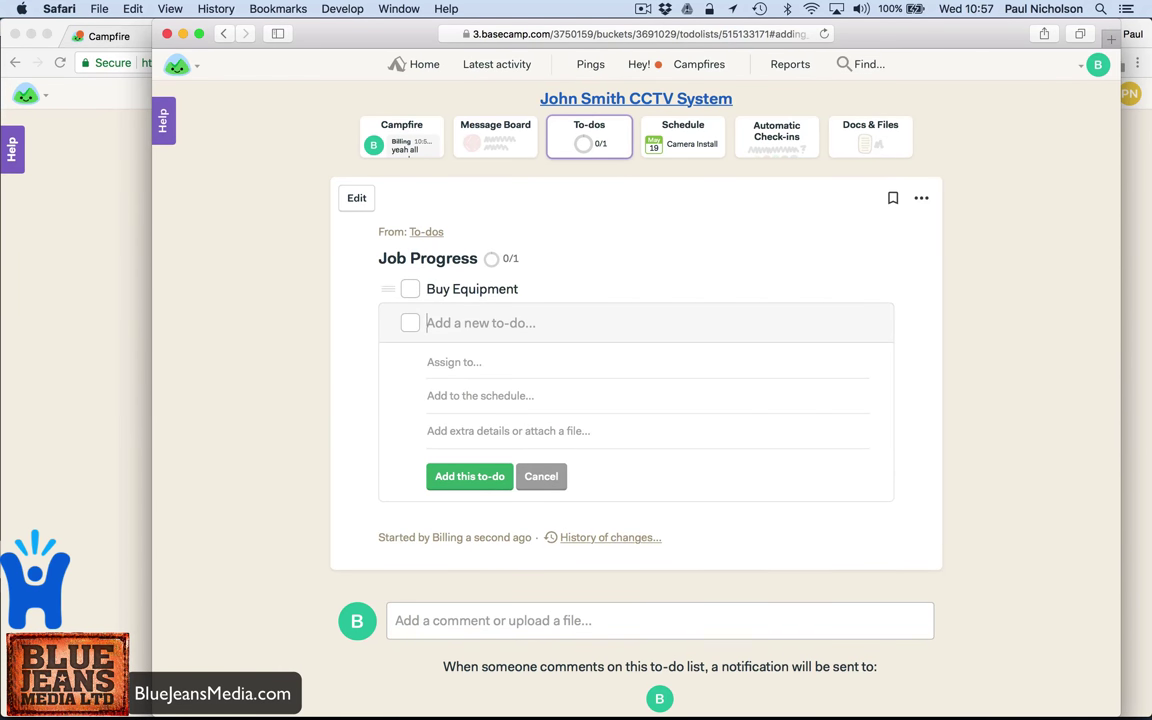
pyautogui.write('Equipement Arrived')
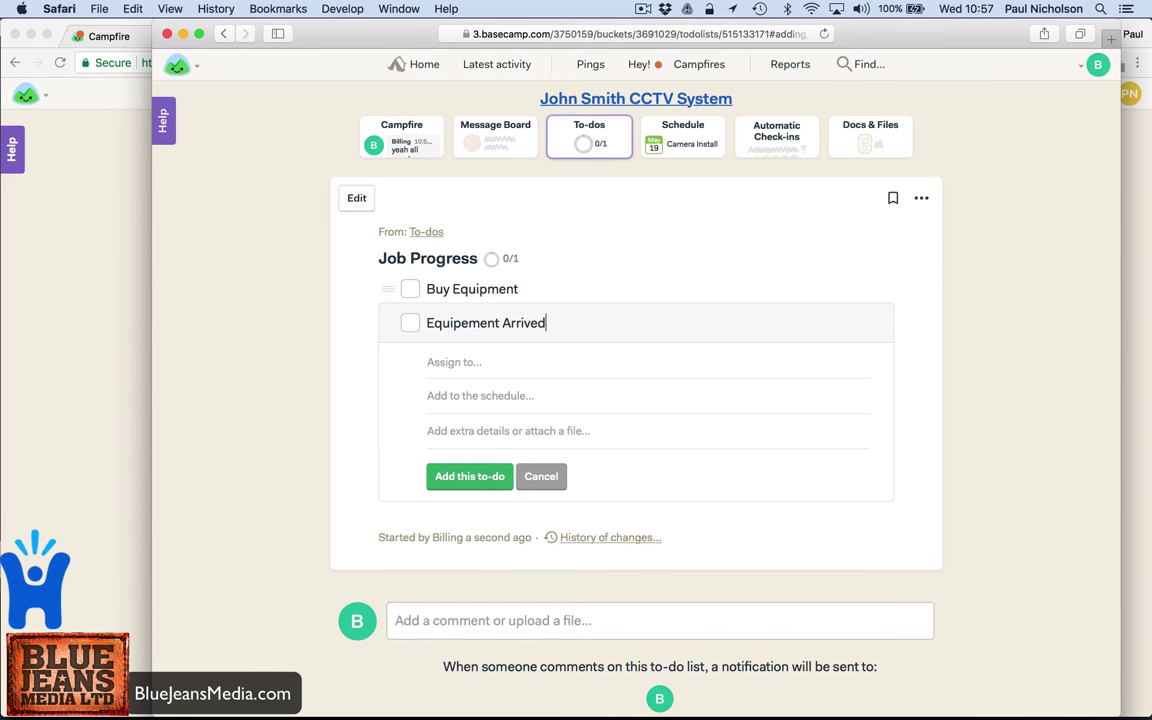
pyautogui.press('Return')
pyautogui.write('Install Equipment')
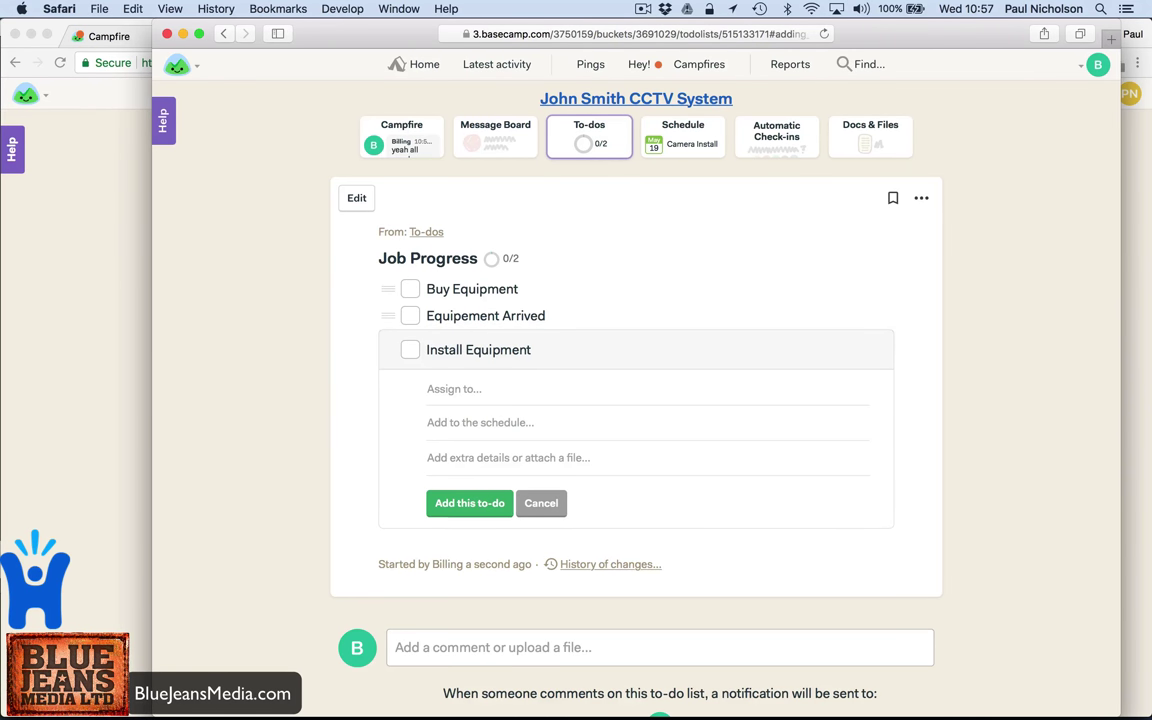
pyautogui.press('Return')
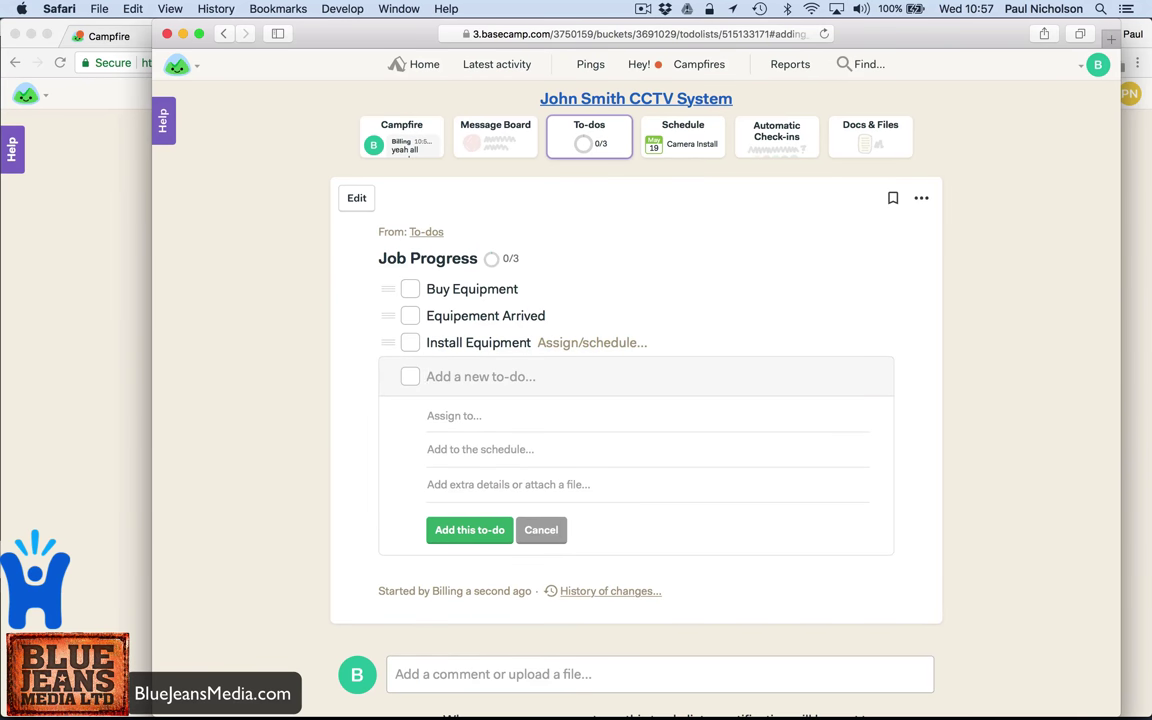
pyautogui.write('Check')
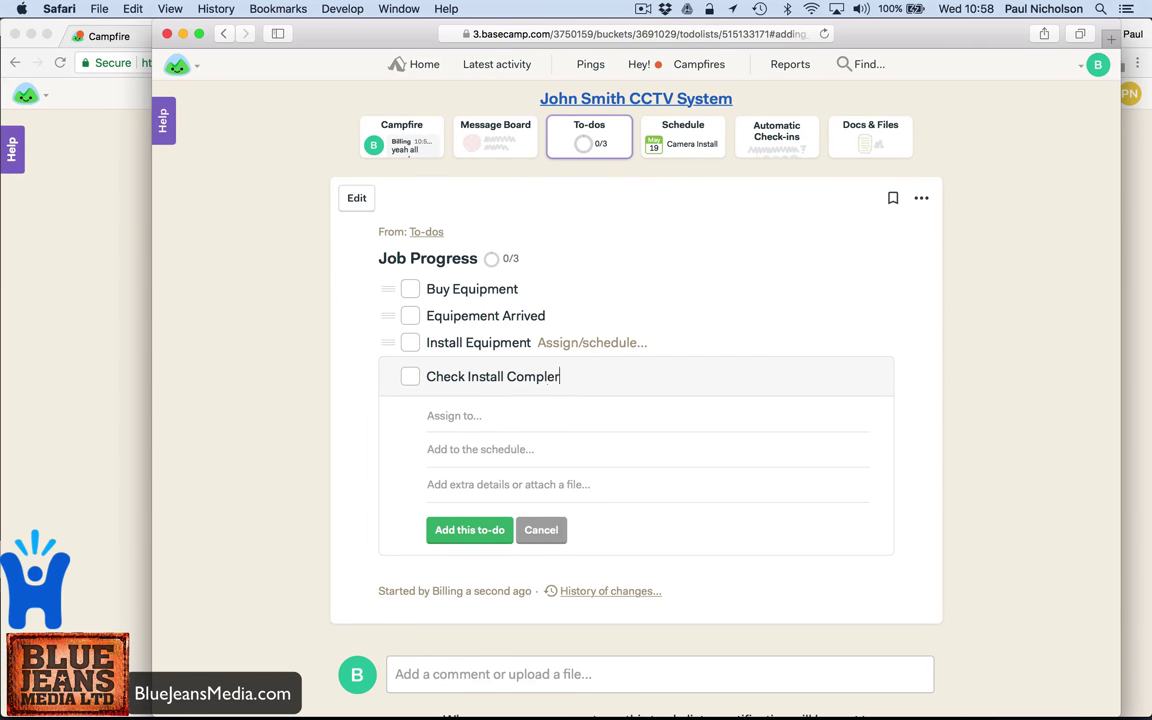
pyautogui.write(' Install Complete')
pyautogui.press('Return')
pyautogui.write('Bill')
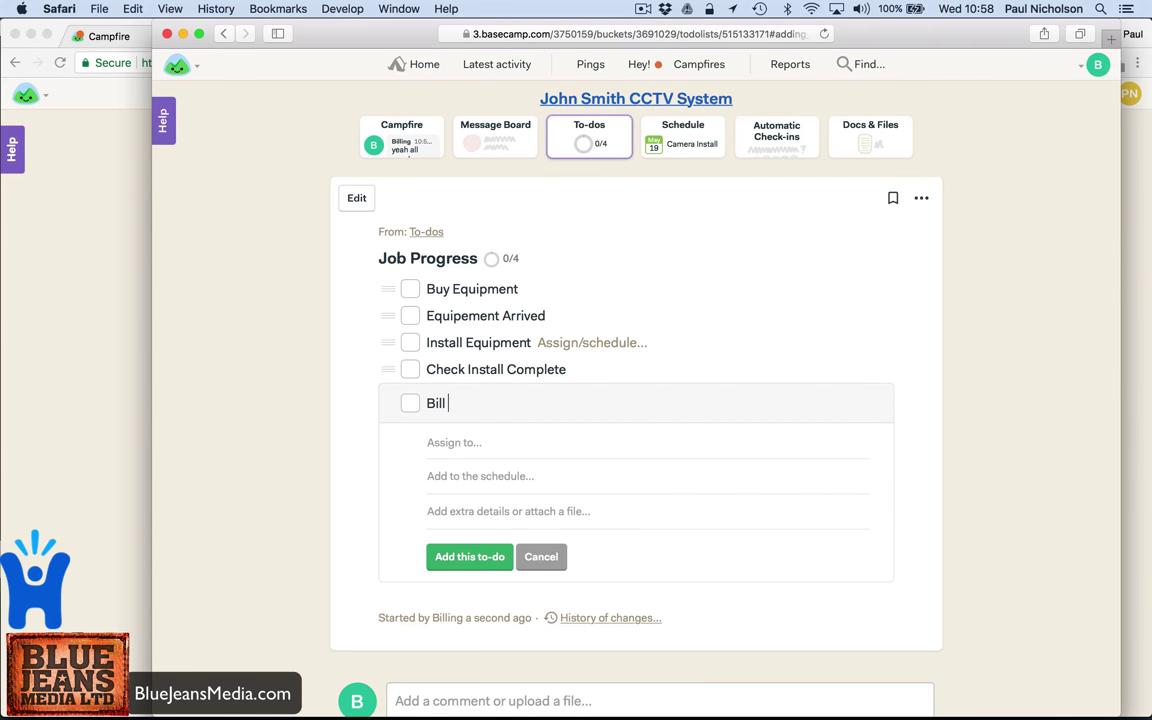
pyautogui.write(' Job')
pyautogui.press('Return')
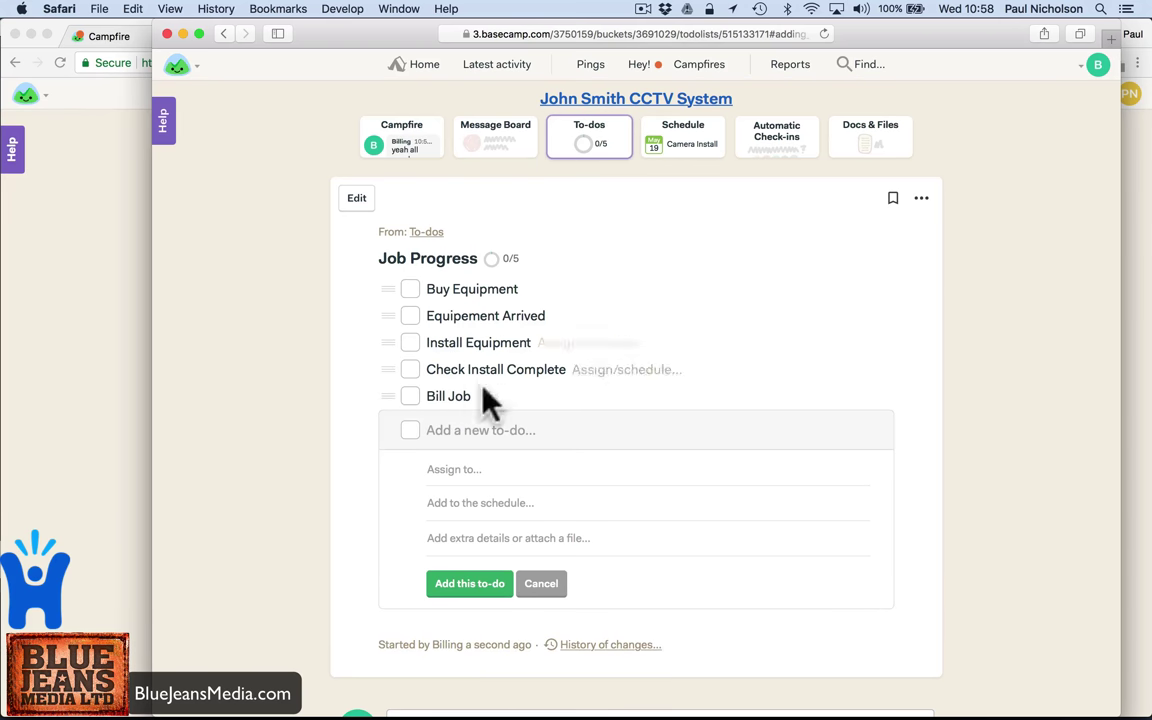
pyautogui.scroll(-3, 489, 640)
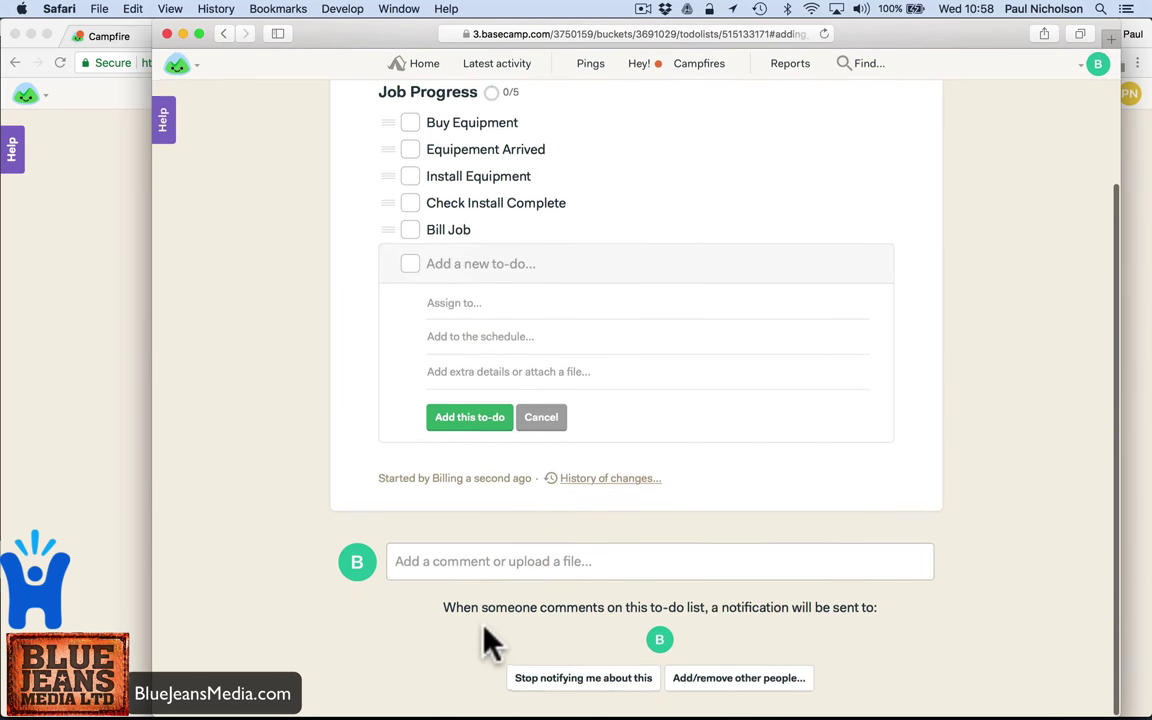
pyautogui.scroll(4, 489, 635)
pyautogui.click(589, 152)
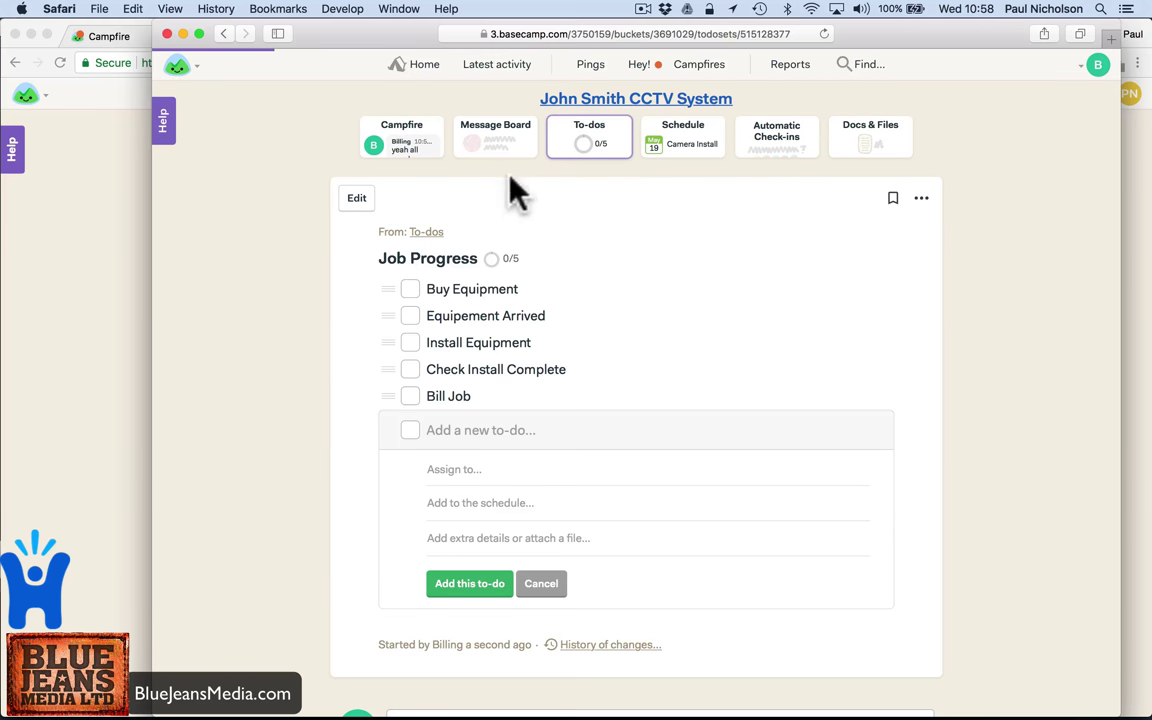
# - Post a Message Board message titled 'Camer Licence Software' whose body holds the software licence key
pyautogui.click(422, 150)
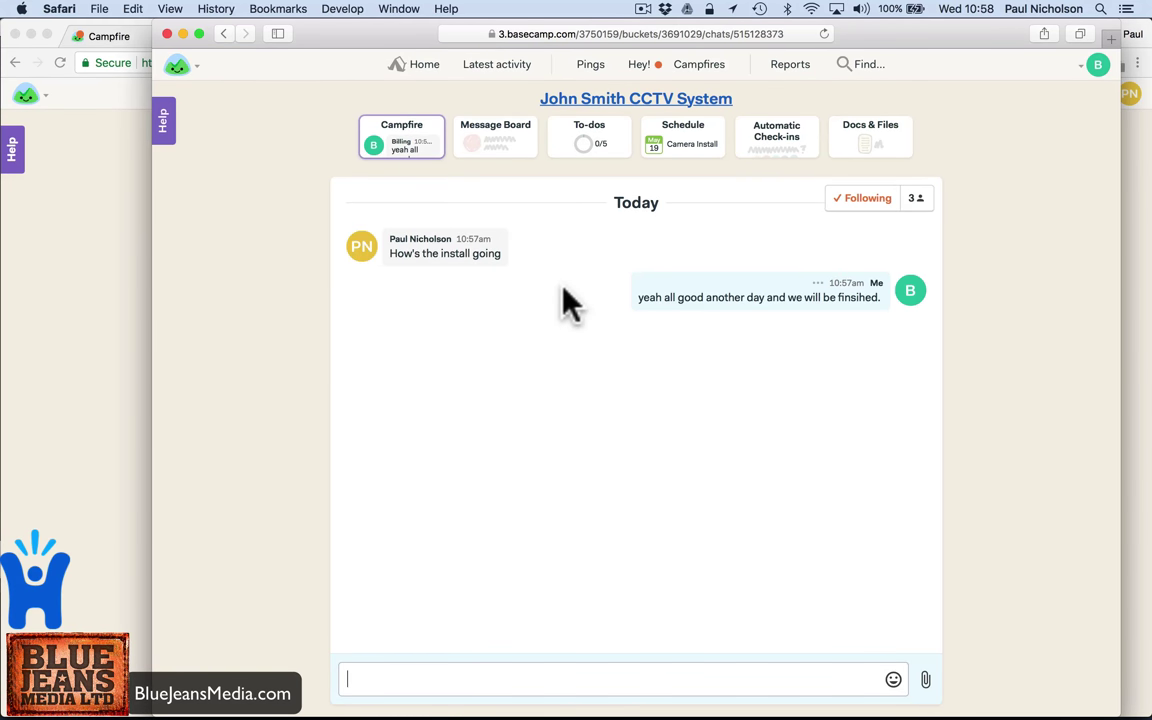
pyautogui.click(492, 158)
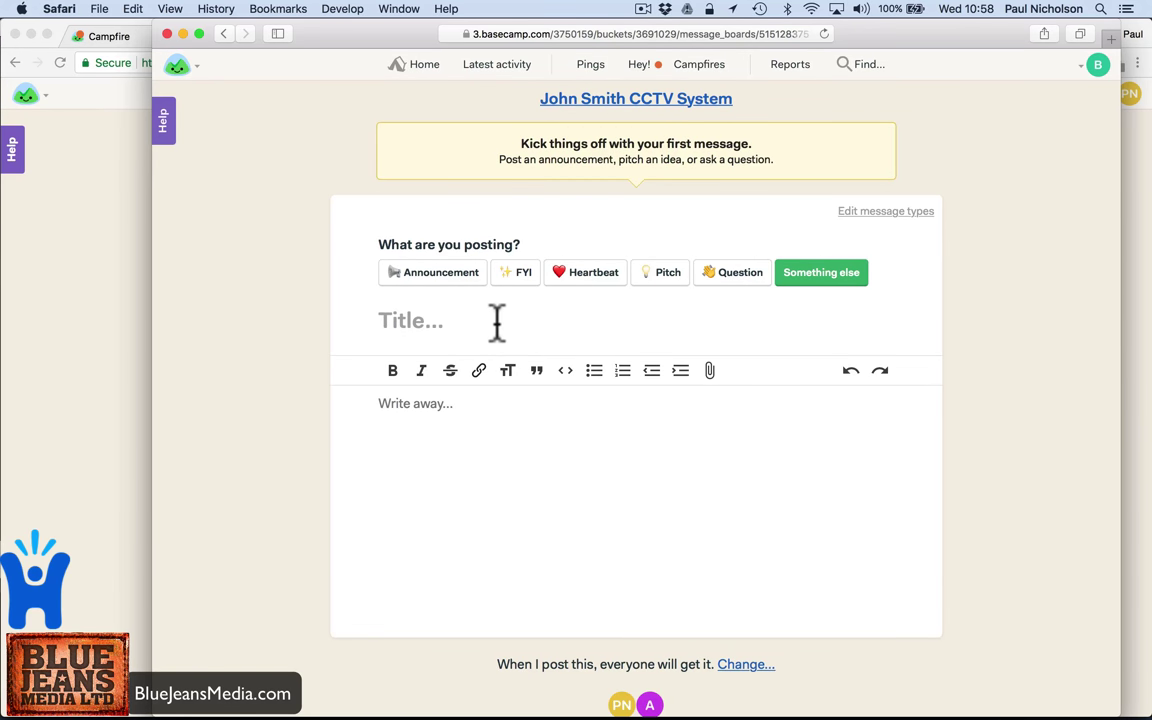
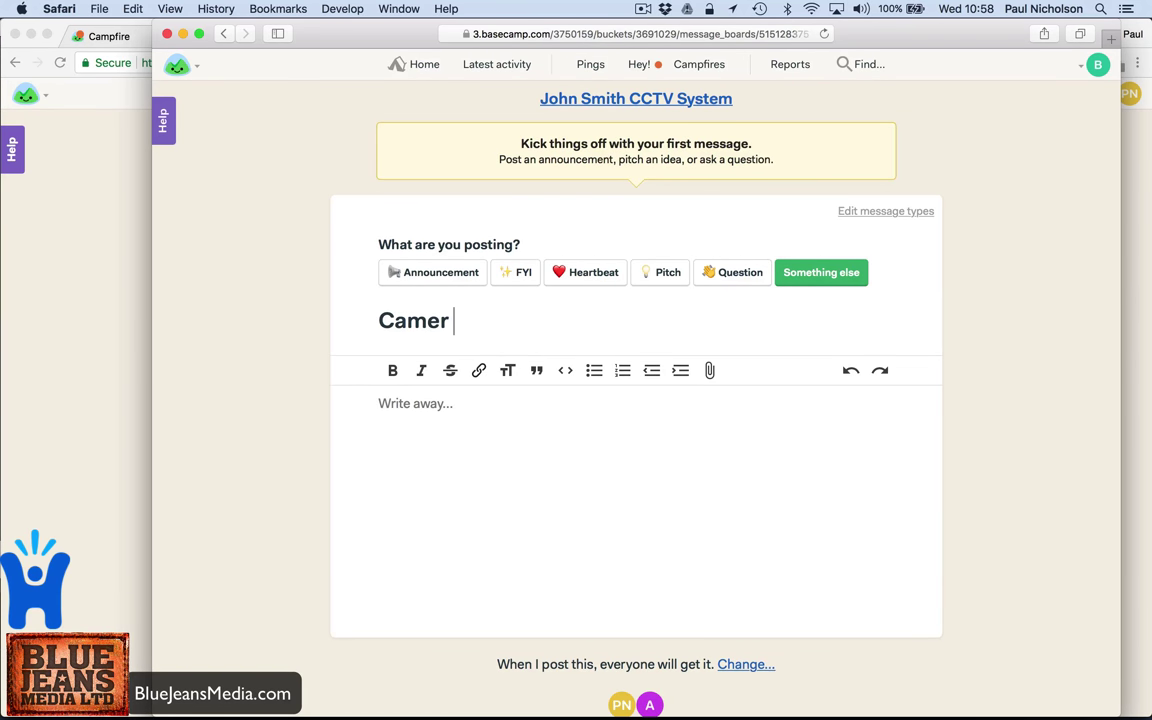
pyautogui.press('Tab')
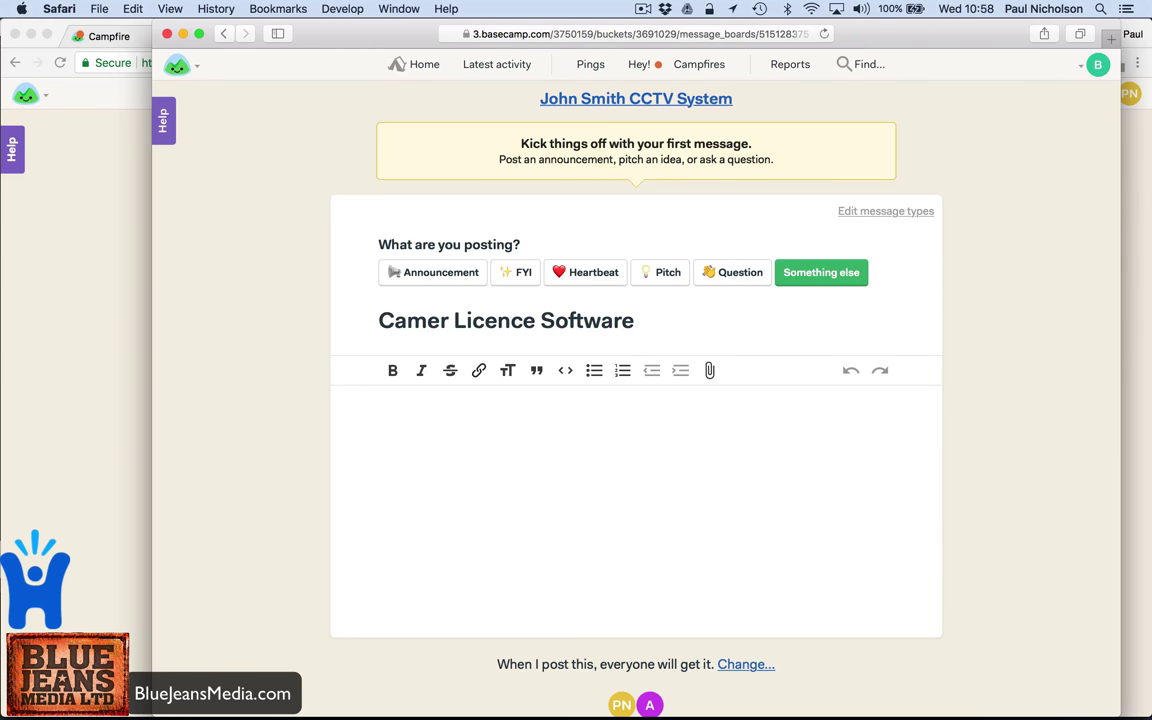
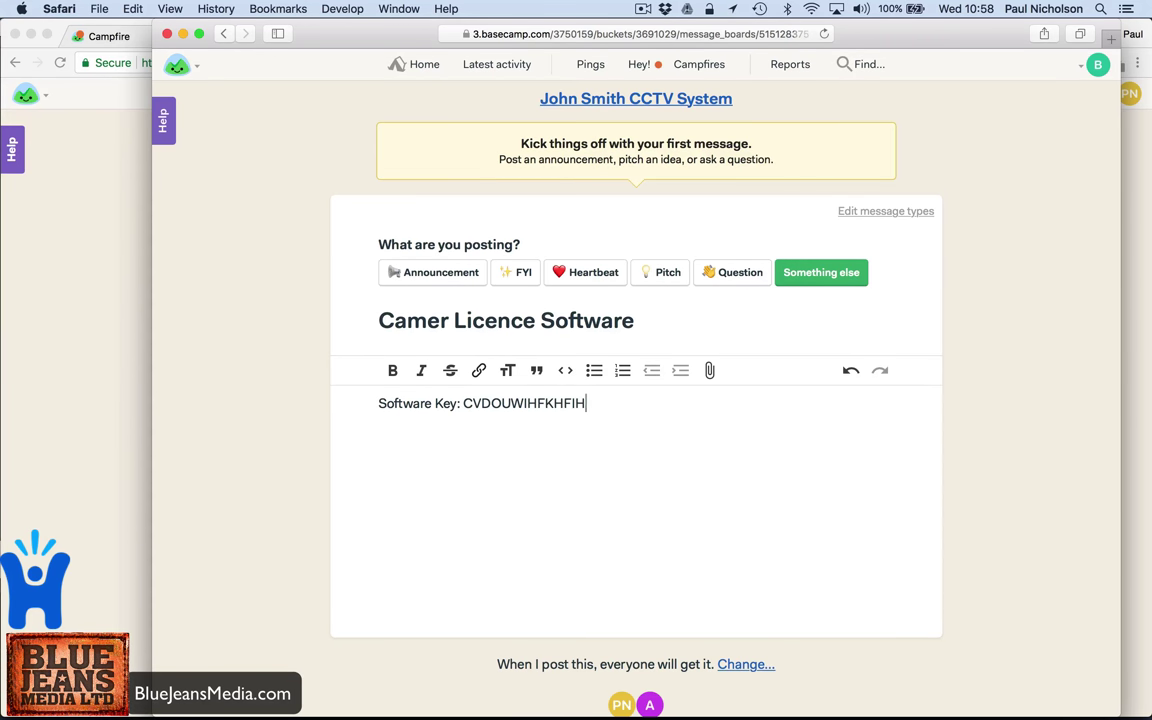
pyautogui.scroll(-2, 750, 480)
pyautogui.click(688, 672)
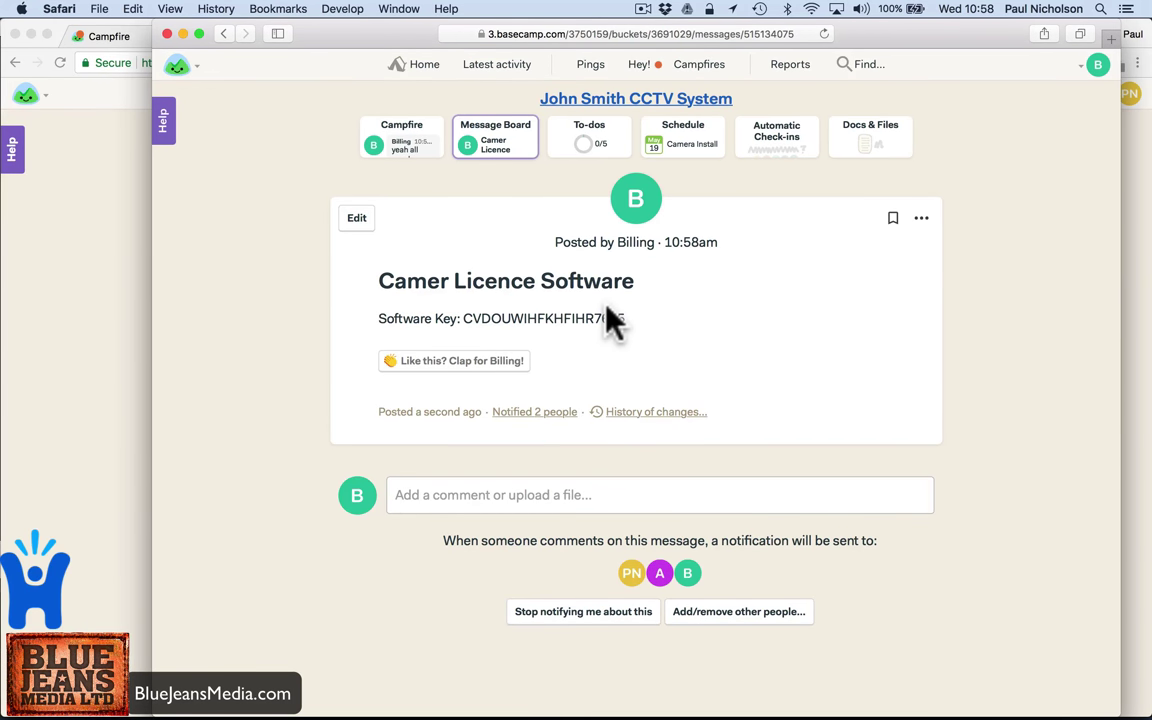
# - Browse the home page, latest activity and Finance team, then open the CCTV System project's client-facing view
pyautogui.click(413, 66)
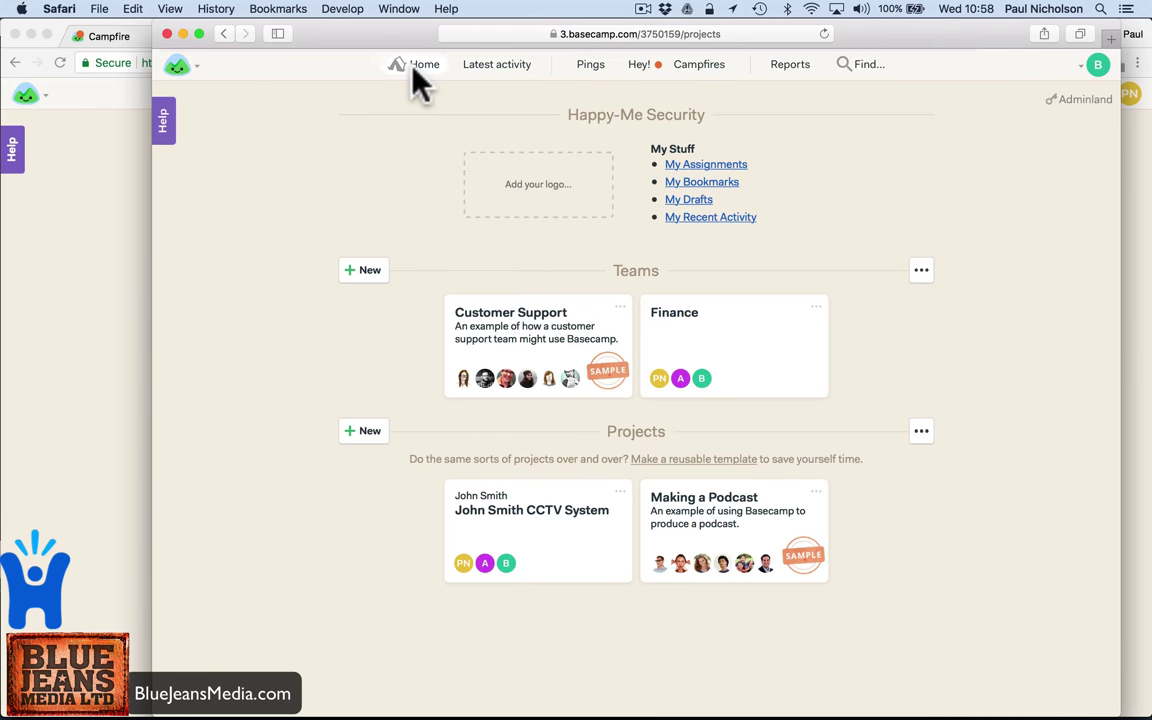
pyautogui.click(479, 70)
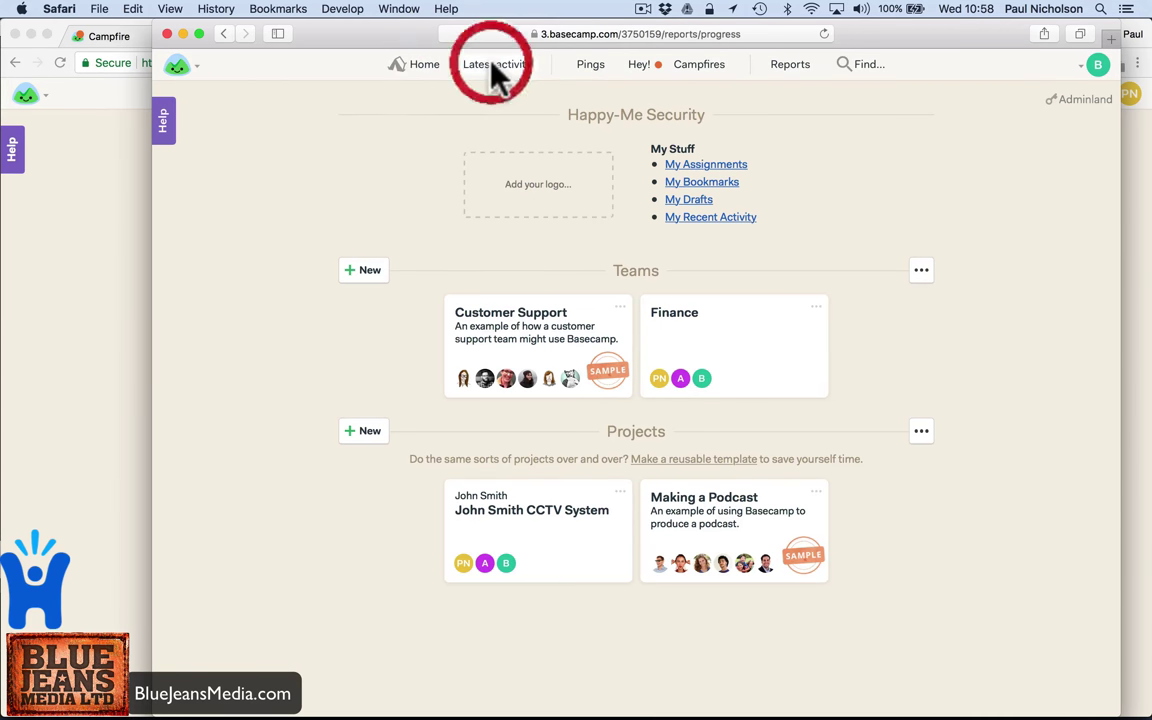
pyautogui.scroll(-15, 398, 476)
pyautogui.scroll(15, 418, 498)
pyautogui.click(400, 64)
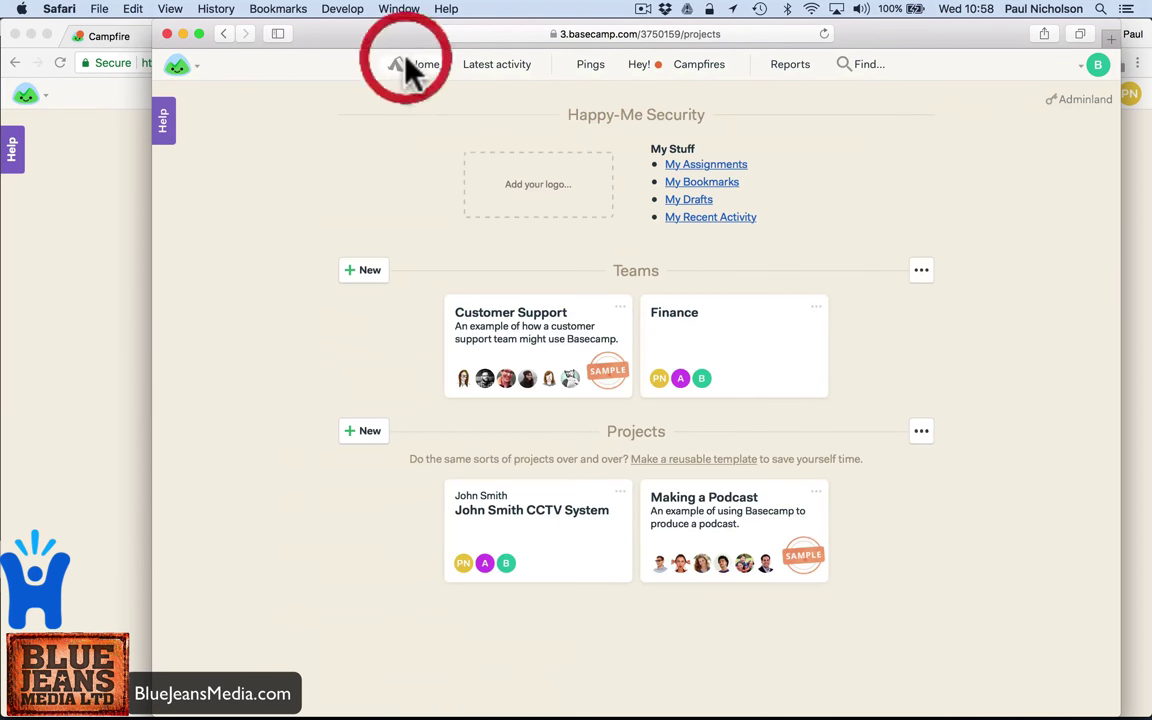
pyautogui.click(722, 345)
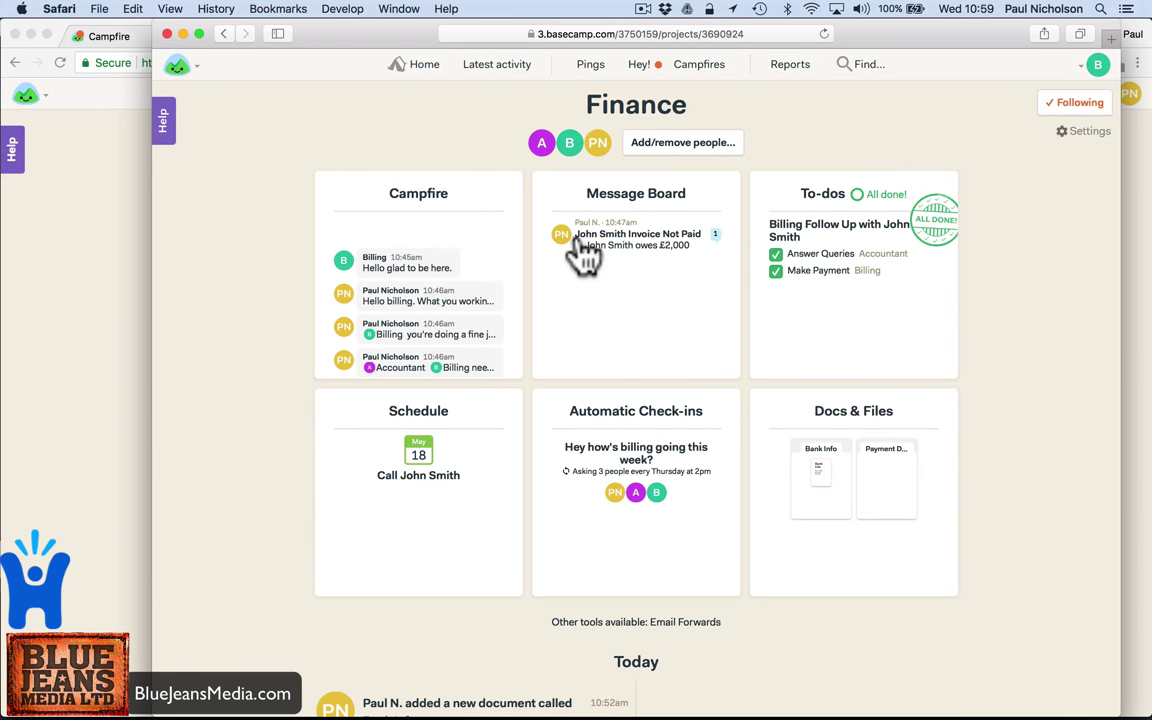
pyautogui.click(412, 66)
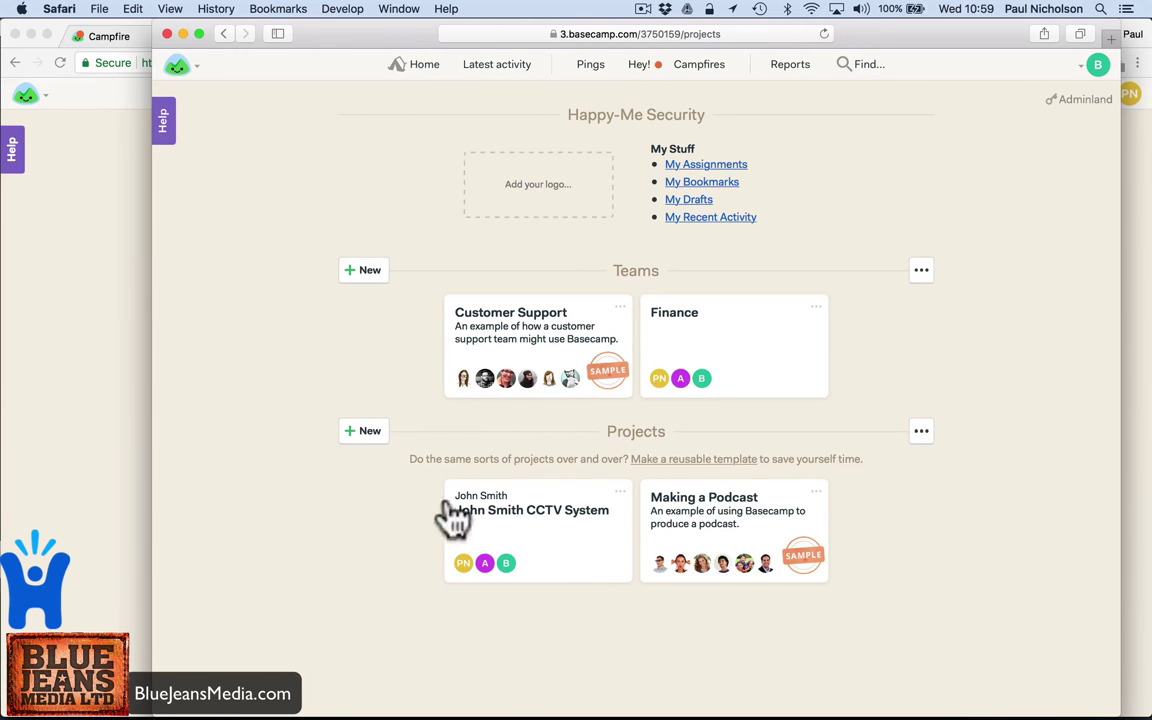
pyautogui.click(516, 510)
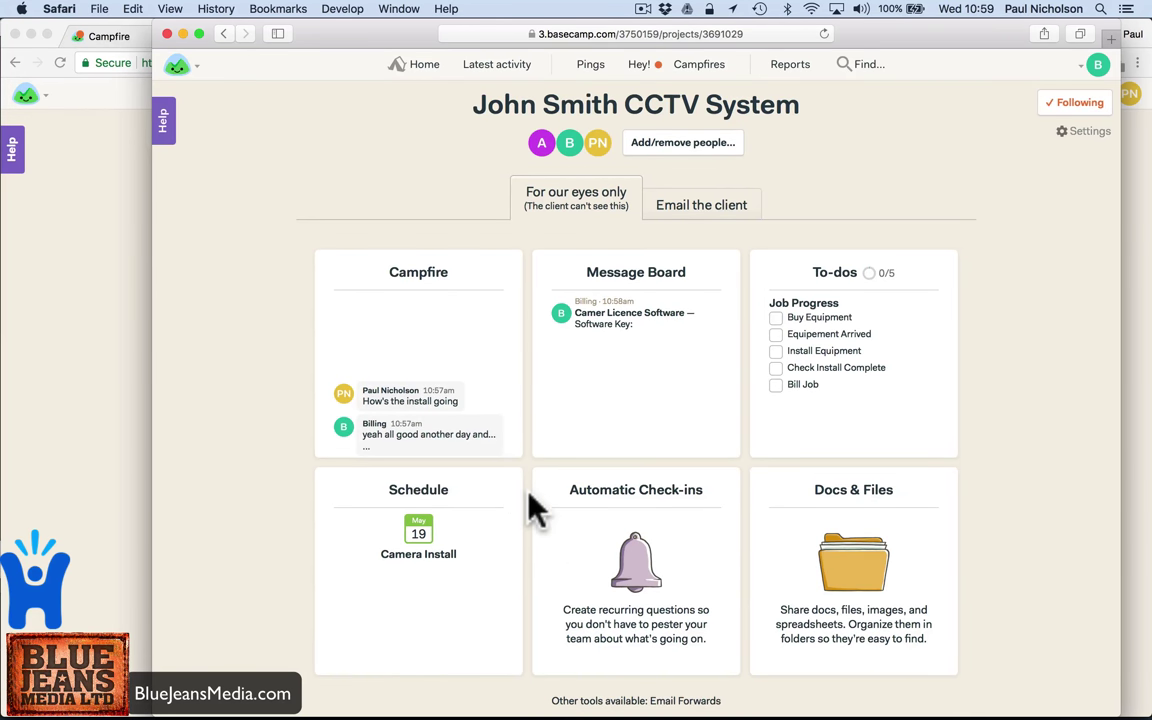
pyautogui.scroll(-10, 531, 497)
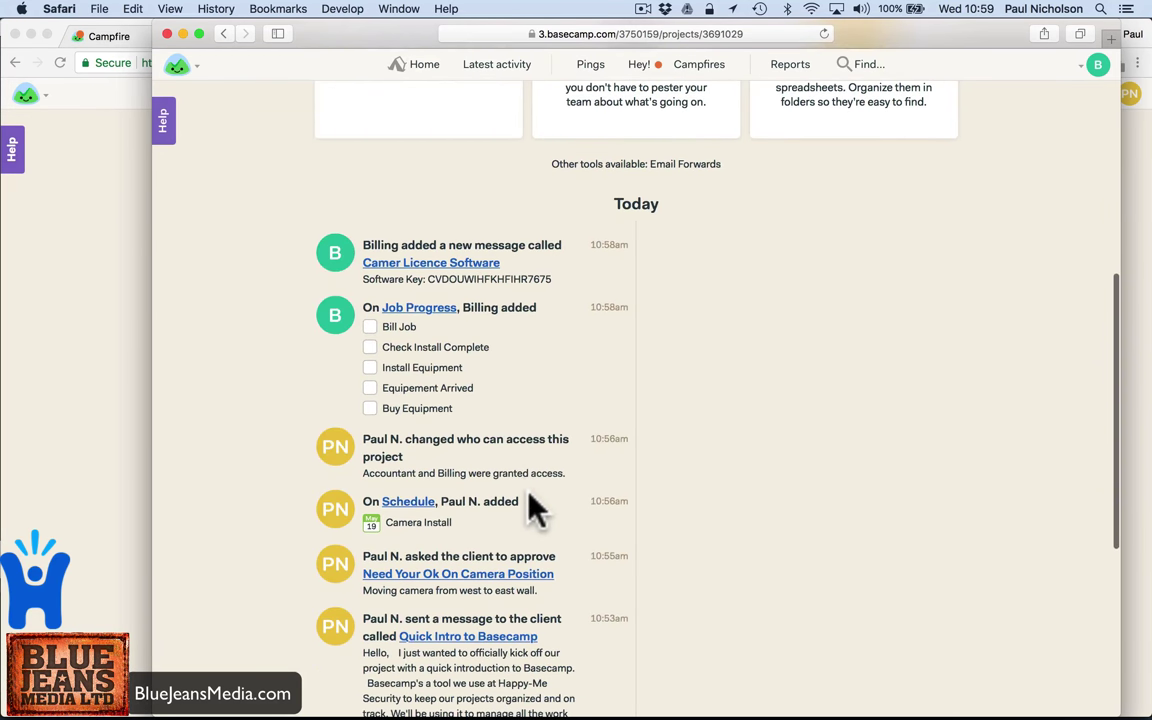
pyautogui.scroll(15, 527, 507)
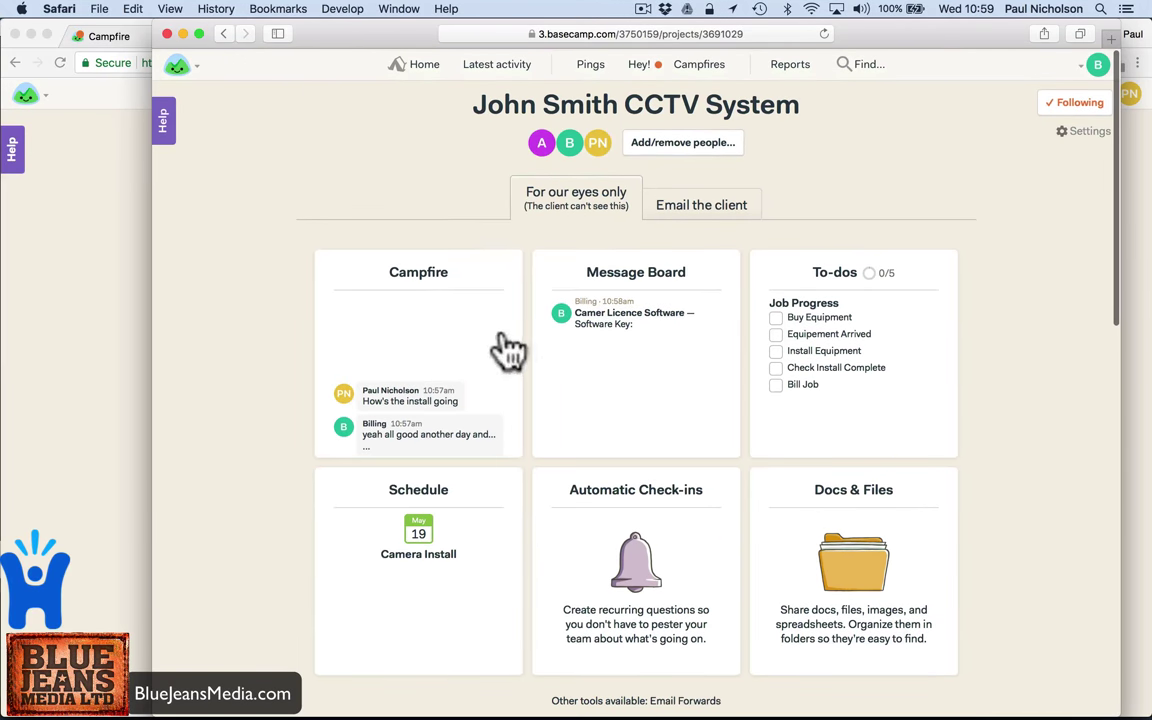
pyautogui.click(653, 205)
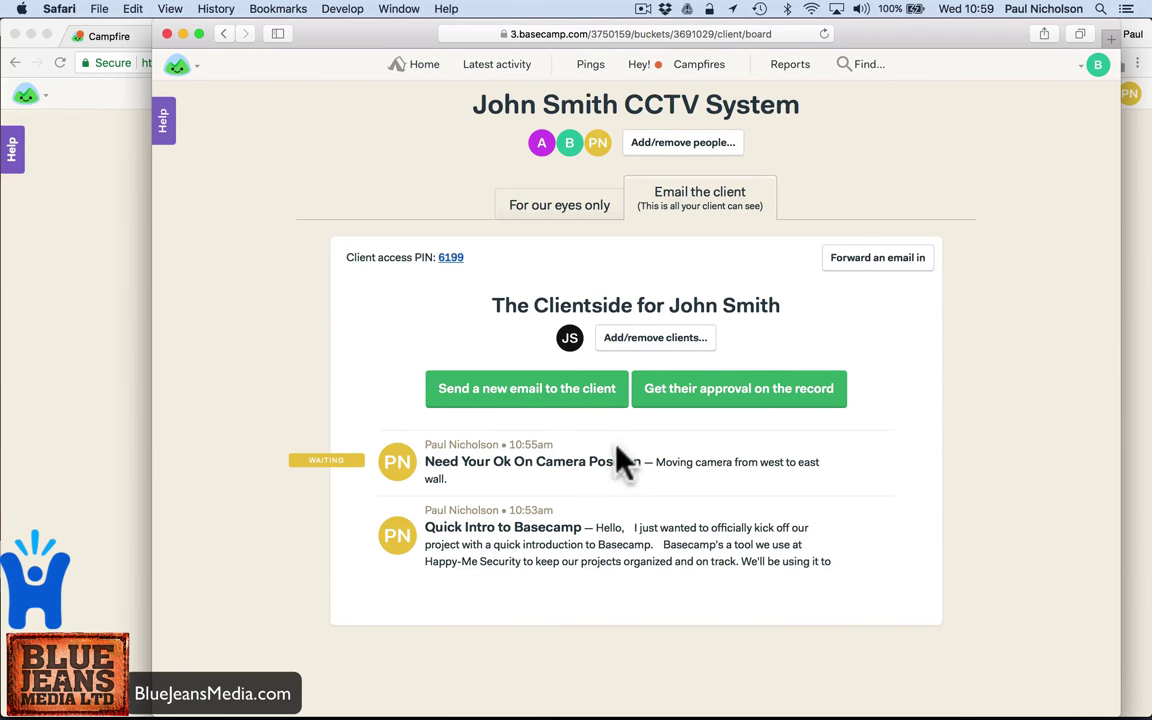
# - Read the software-key, chat, invitation and approval-request notification emails in Mail, then return to Campfire
pyautogui.moveTo(818, 694)
pyautogui.click(699, 694)
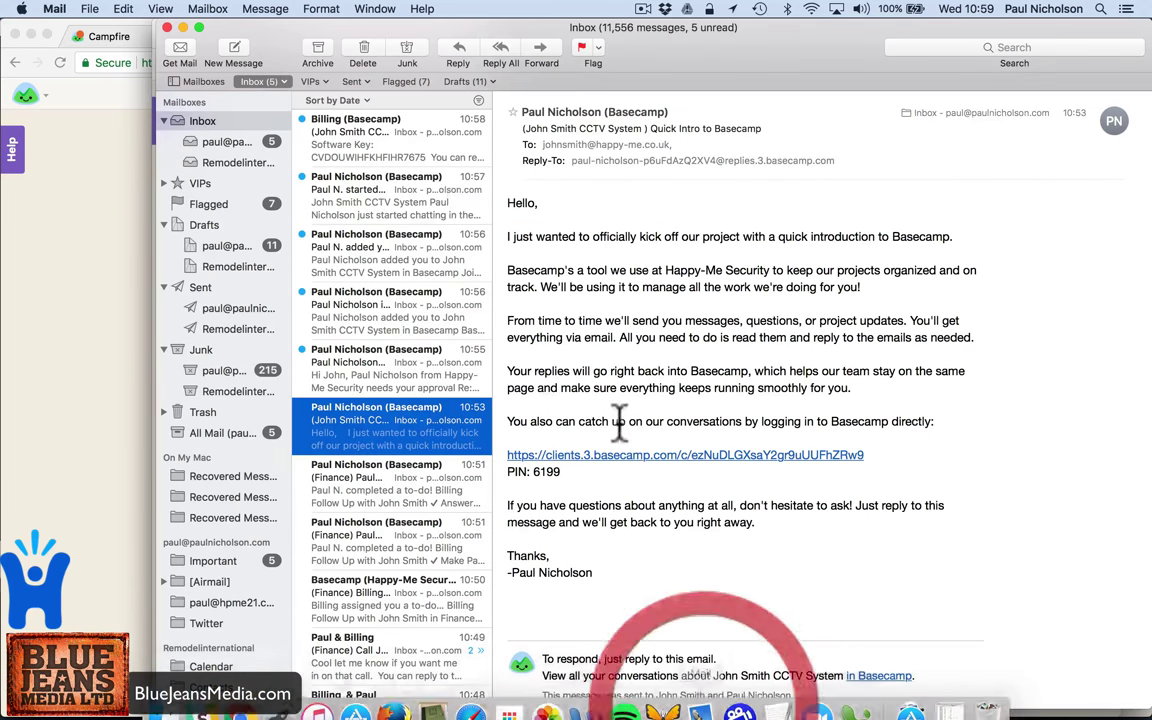
pyautogui.click(419, 136)
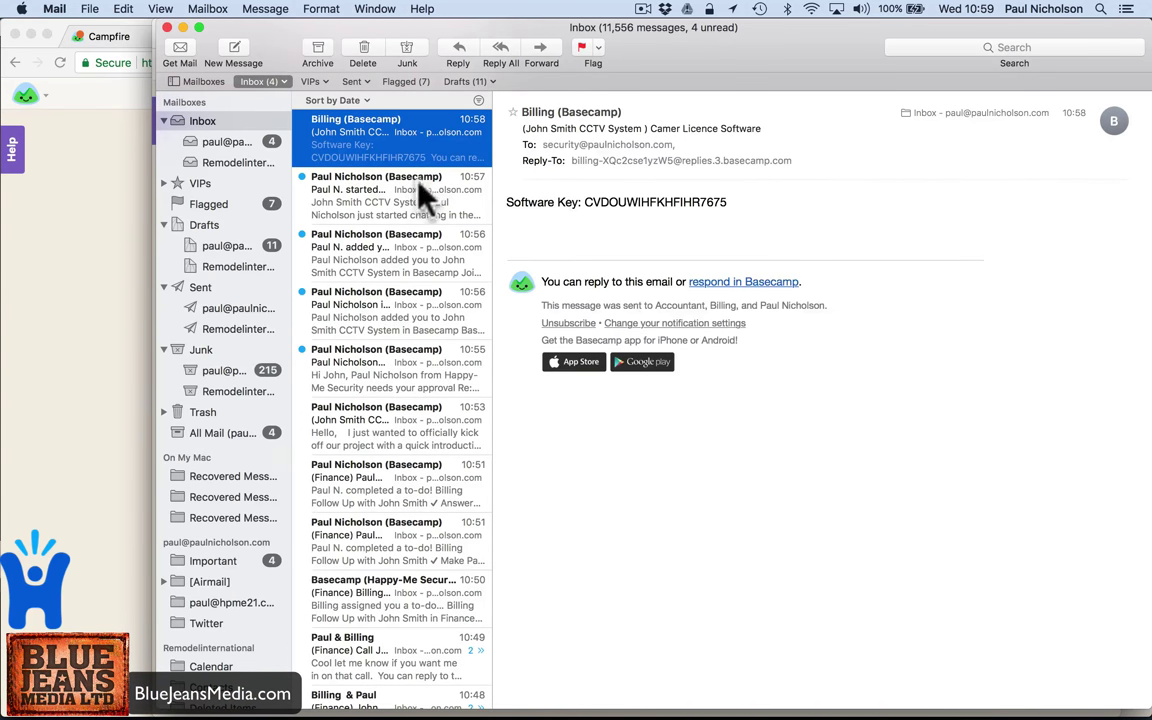
pyautogui.click(413, 190)
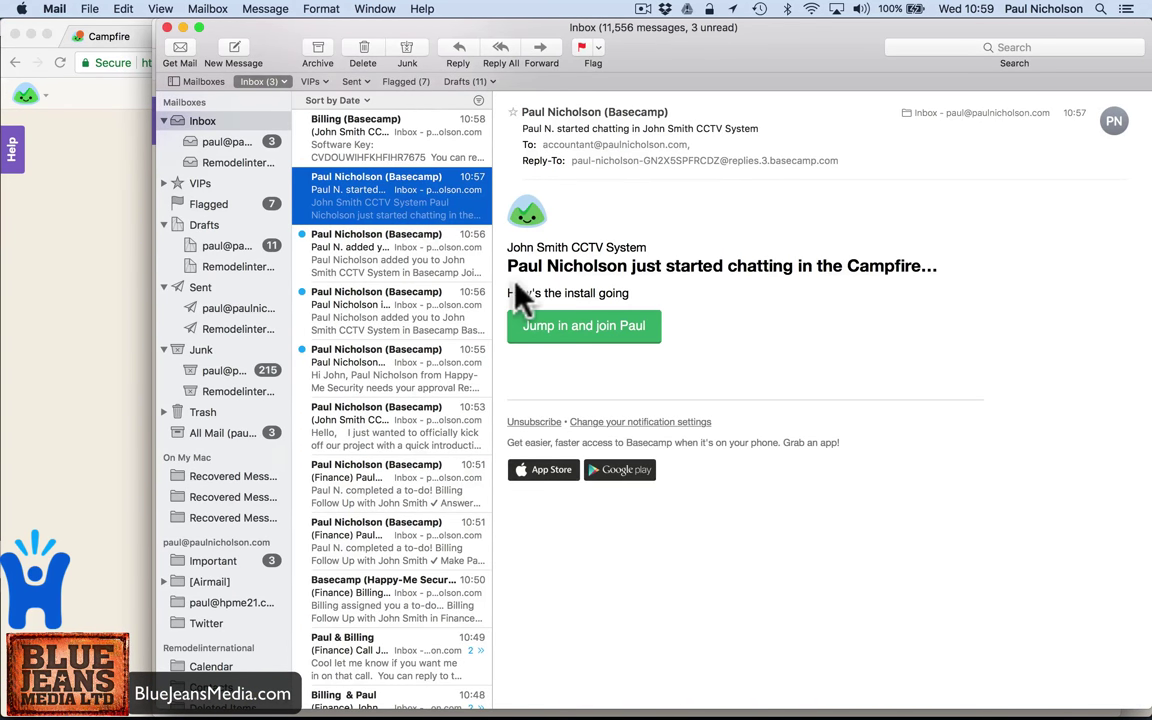
pyautogui.click(418, 255)
pyautogui.click(405, 303)
pyautogui.click(428, 355)
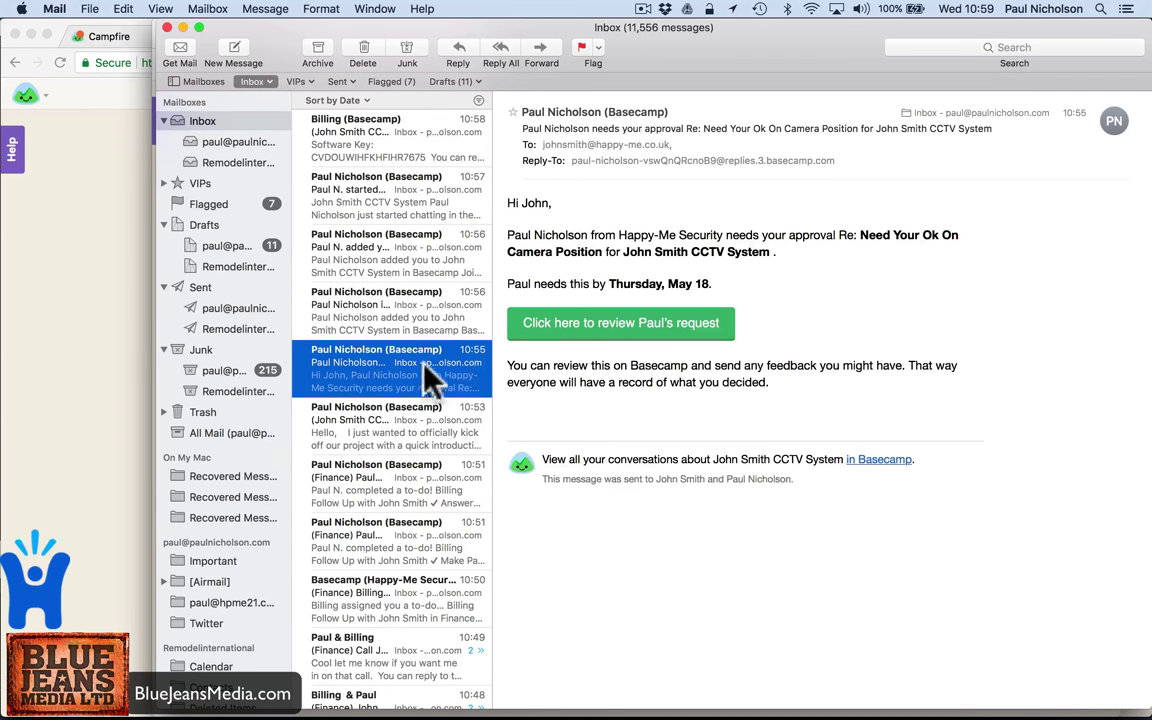
pyautogui.click(428, 328)
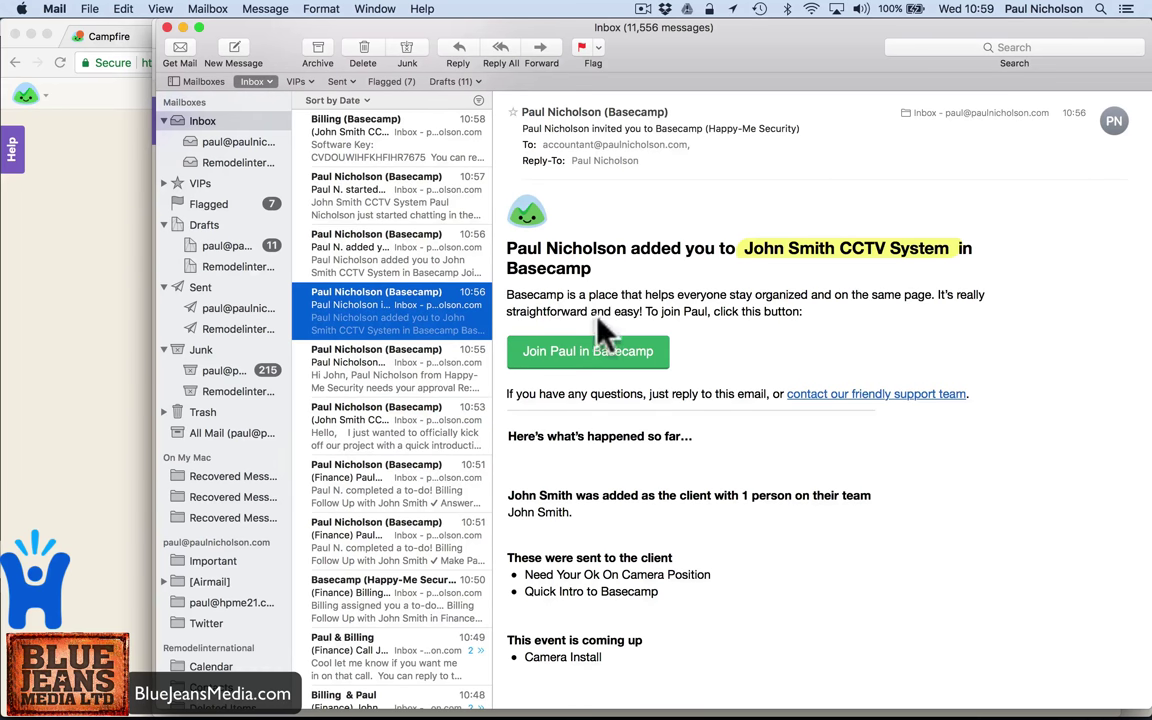
pyautogui.click(406, 266)
pyautogui.click(405, 205)
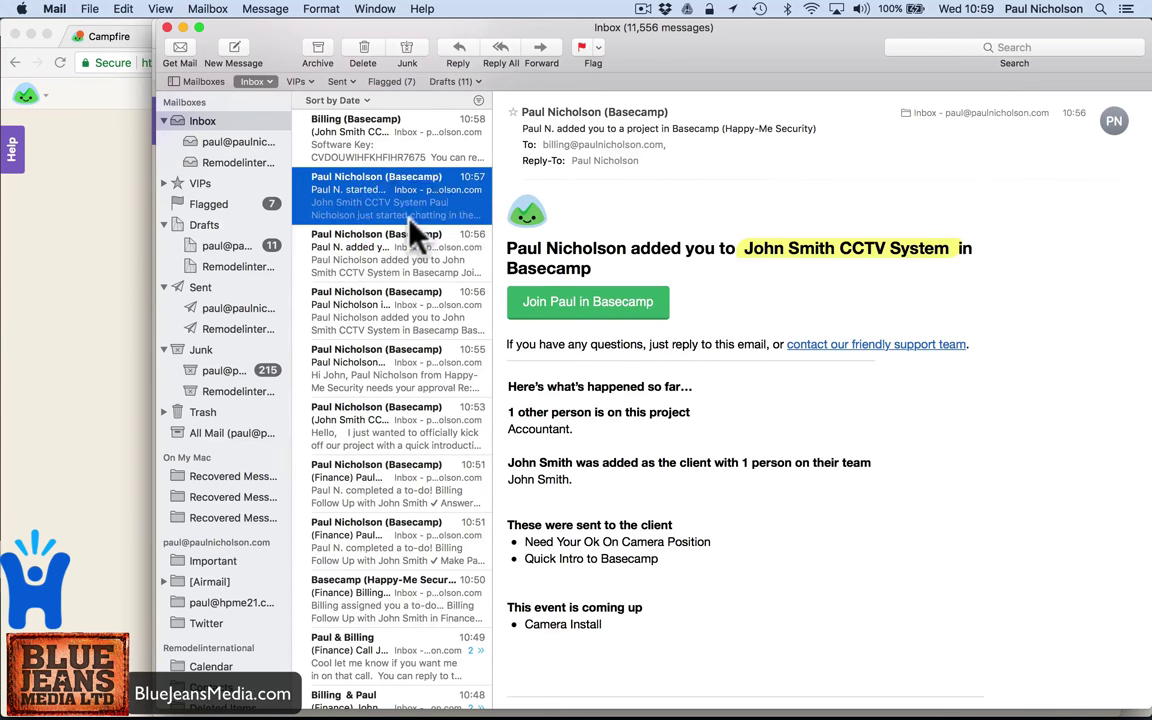
pyautogui.click(395, 162)
pyautogui.click(80, 290)
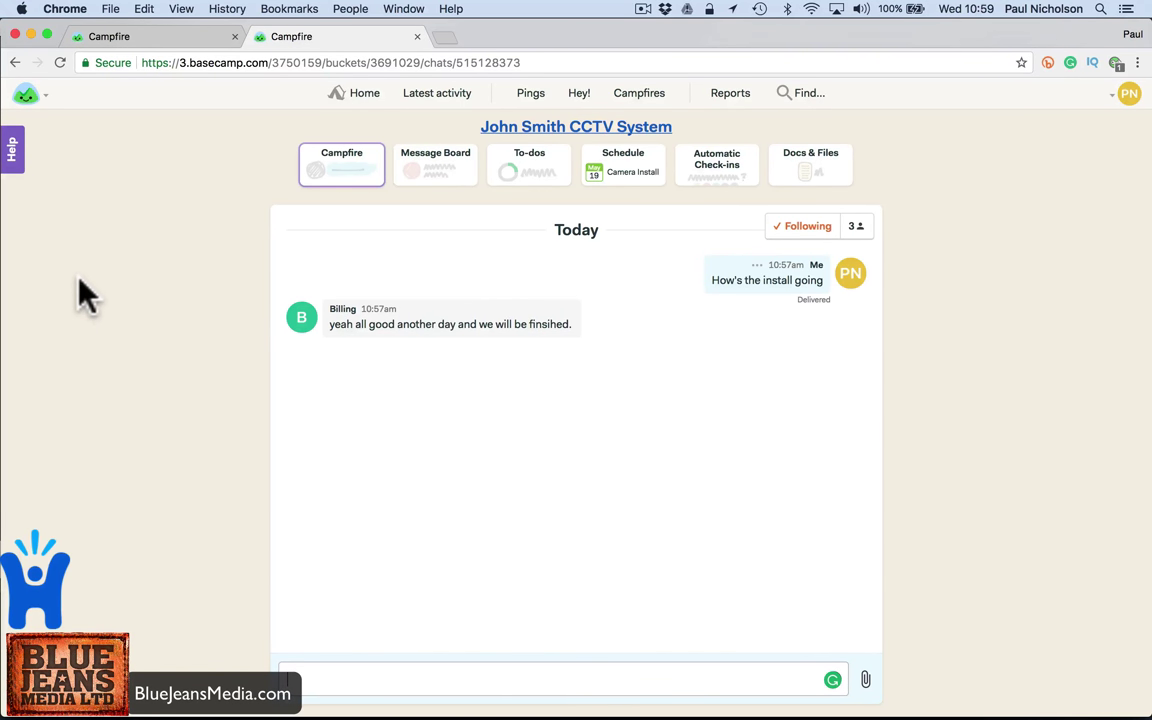
# - Unfollow the Finance, Happy-Me Security HQ and CCTV System campfires
pyautogui.click(533, 97)
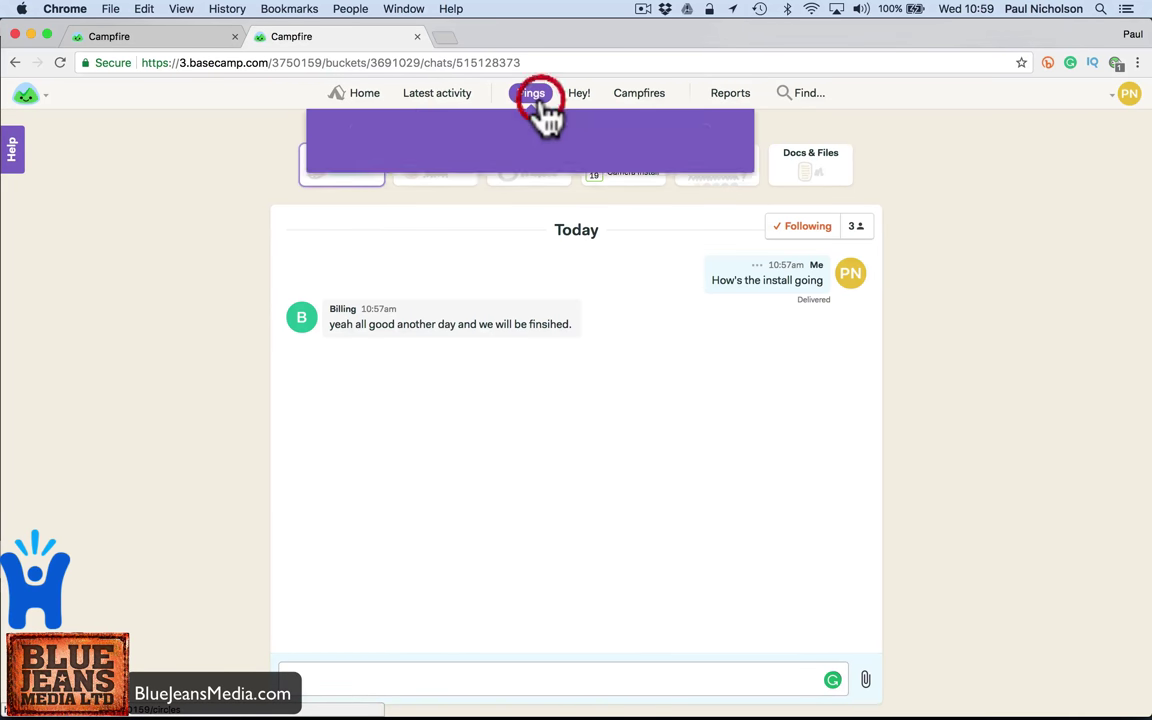
pyautogui.click(583, 100)
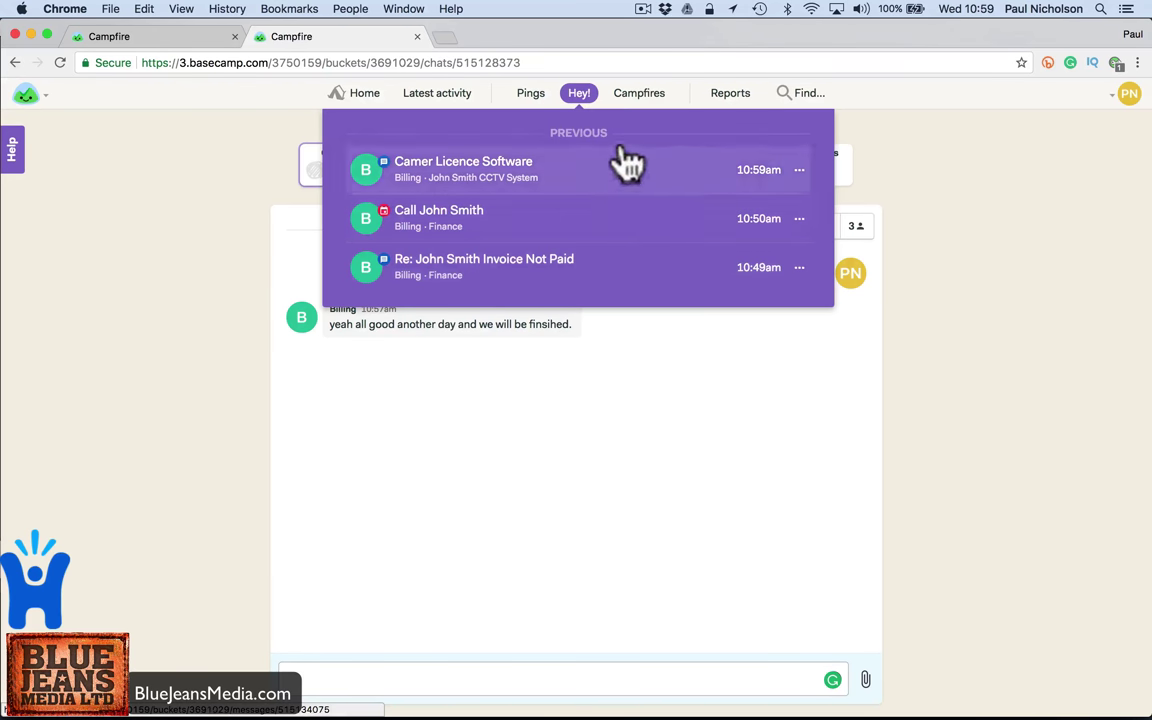
pyautogui.click(639, 100)
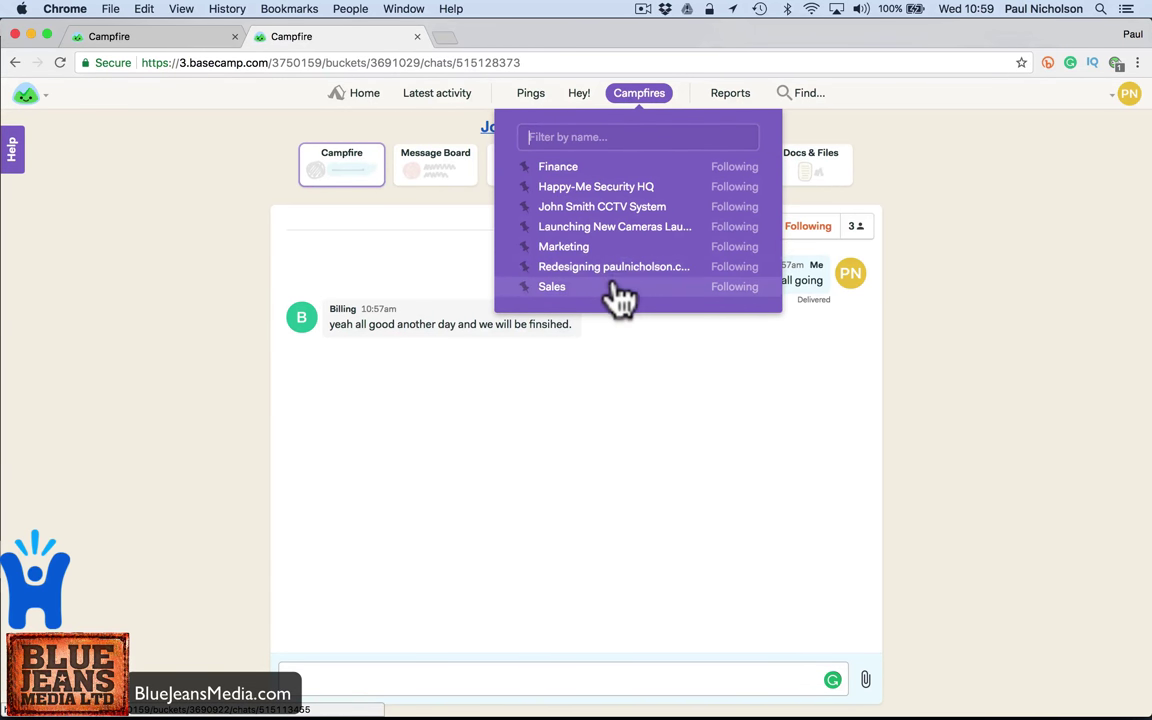
pyautogui.click(738, 167)
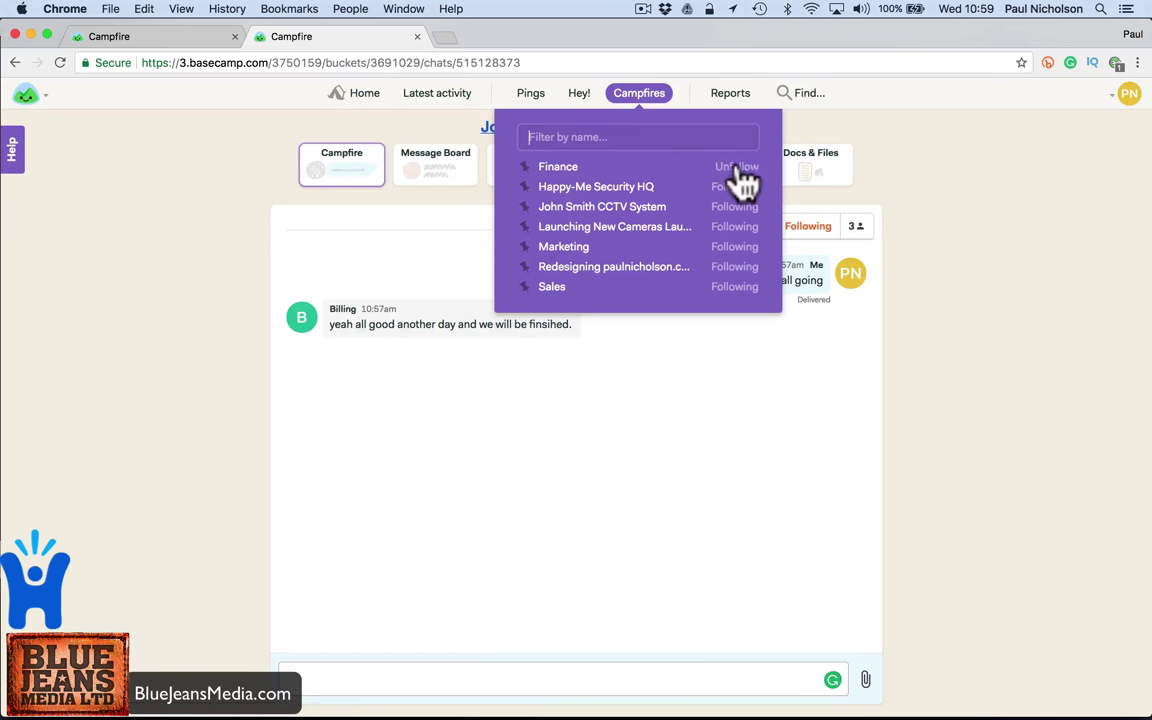
pyautogui.click(730, 187)
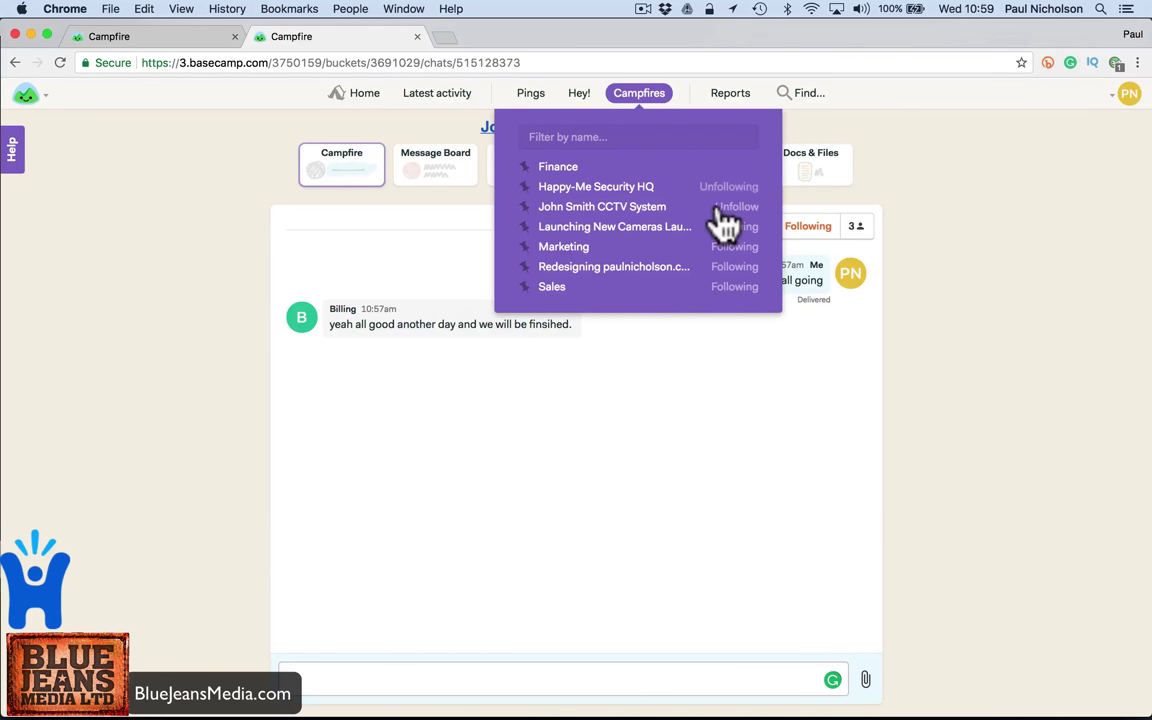
pyautogui.click(724, 206)
# - Browse Latest activity, view the Quick Intro to Basecamp message, and return to the home page
pyautogui.click(625, 140)
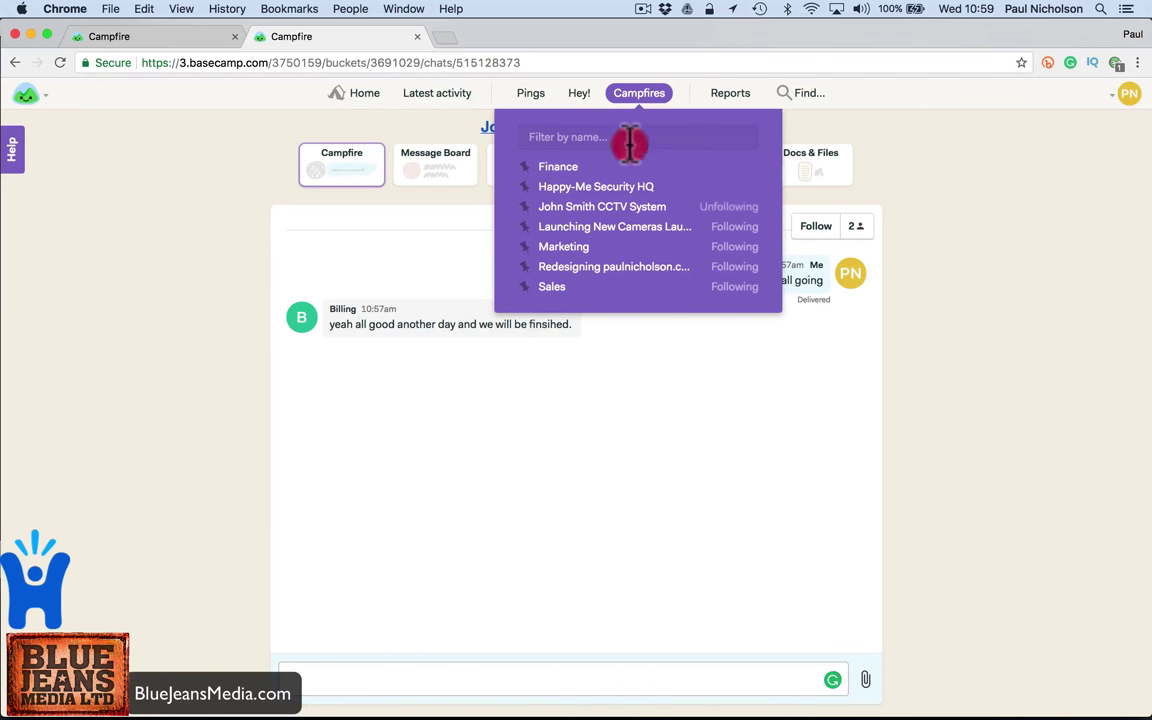
pyautogui.click(428, 95)
pyautogui.scroll(-5, 440, 335)
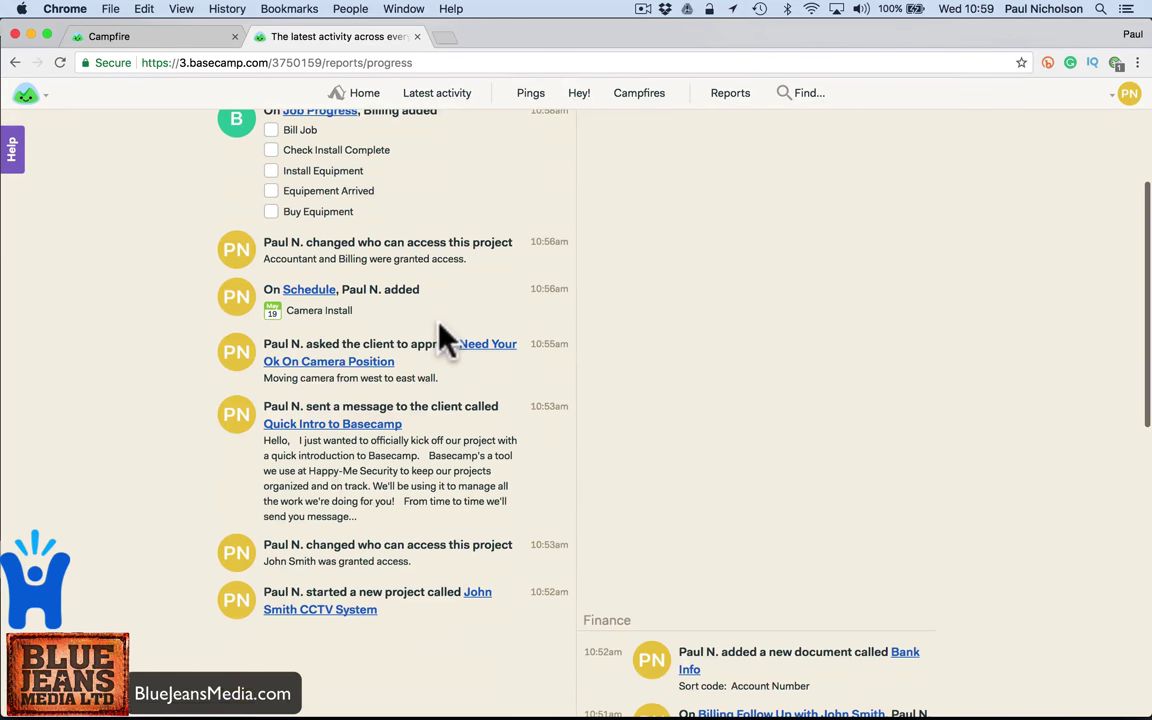
pyautogui.click(352, 318)
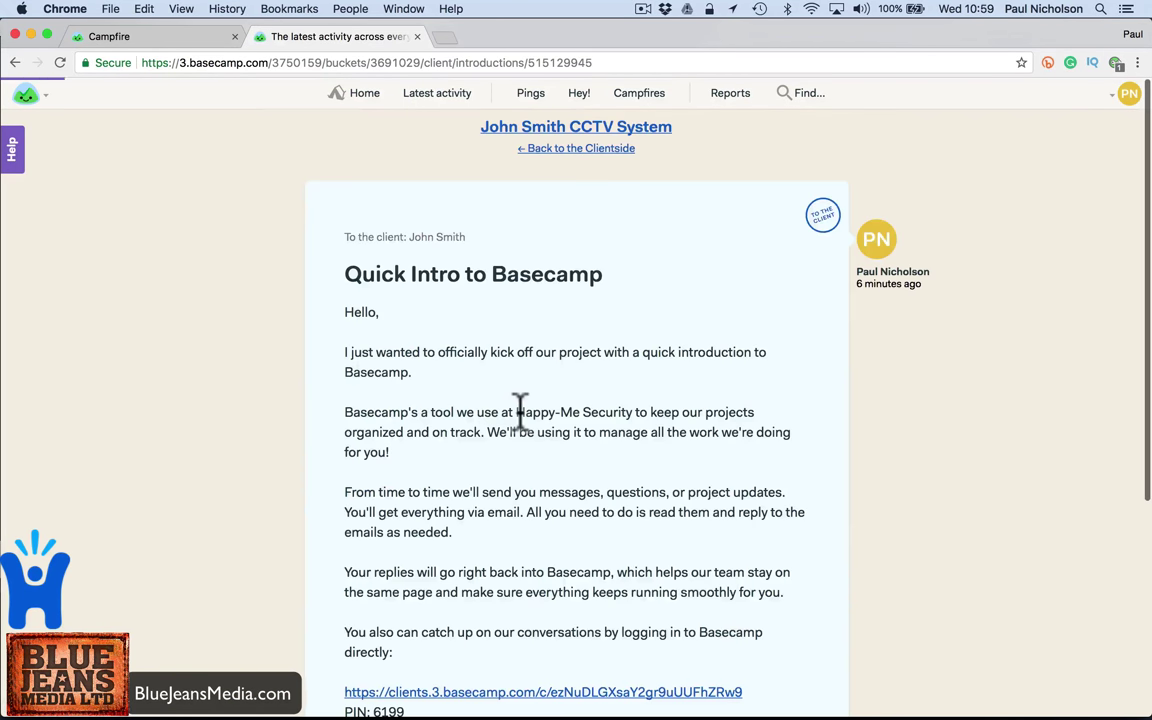
pyautogui.click(366, 93)
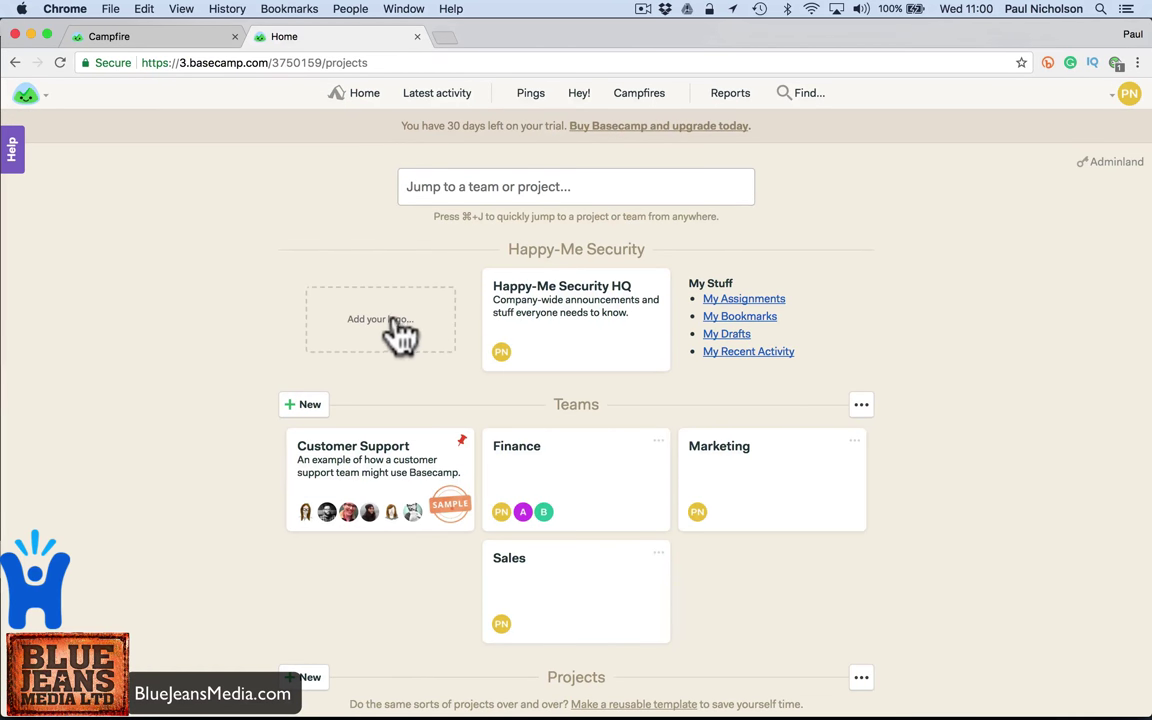
# - Upload Happy-Me.jpg from the Happy Me folder and save it as the company logo
pyautogui.click(382, 328)
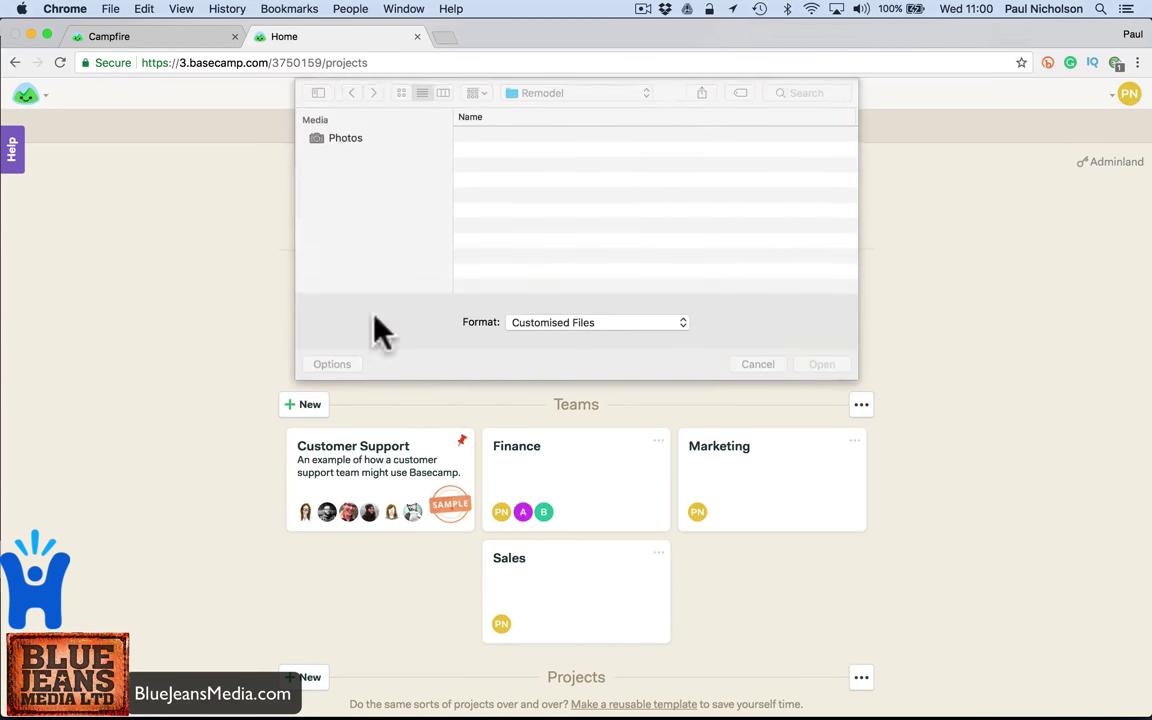
pyautogui.scroll(-5, 470, 237)
pyautogui.scroll(-5, 408, 243)
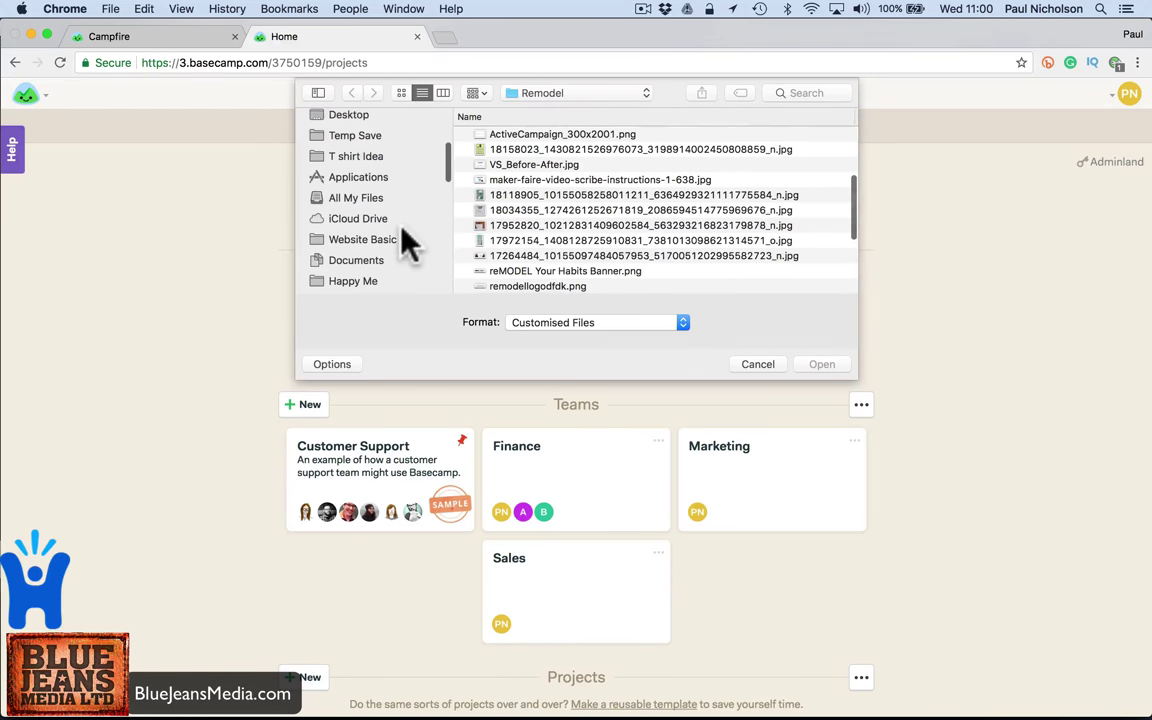
pyautogui.scroll(-5, 406, 225)
pyautogui.click(360, 149)
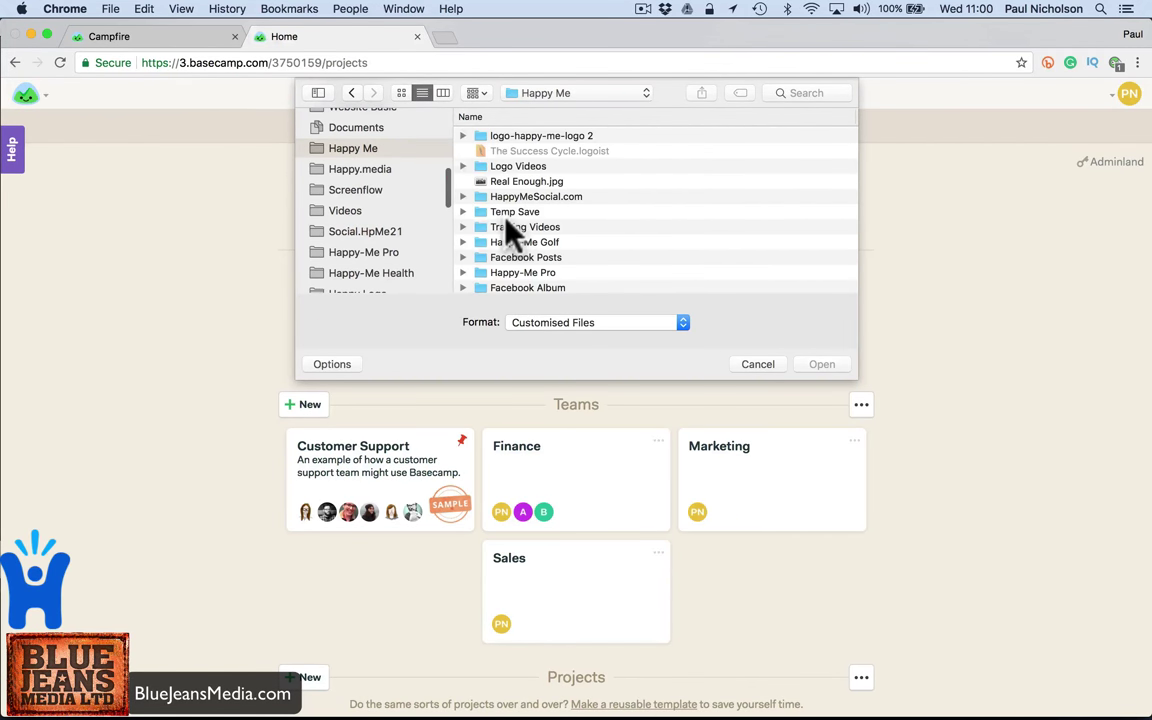
pyautogui.scroll(-15, 507, 222)
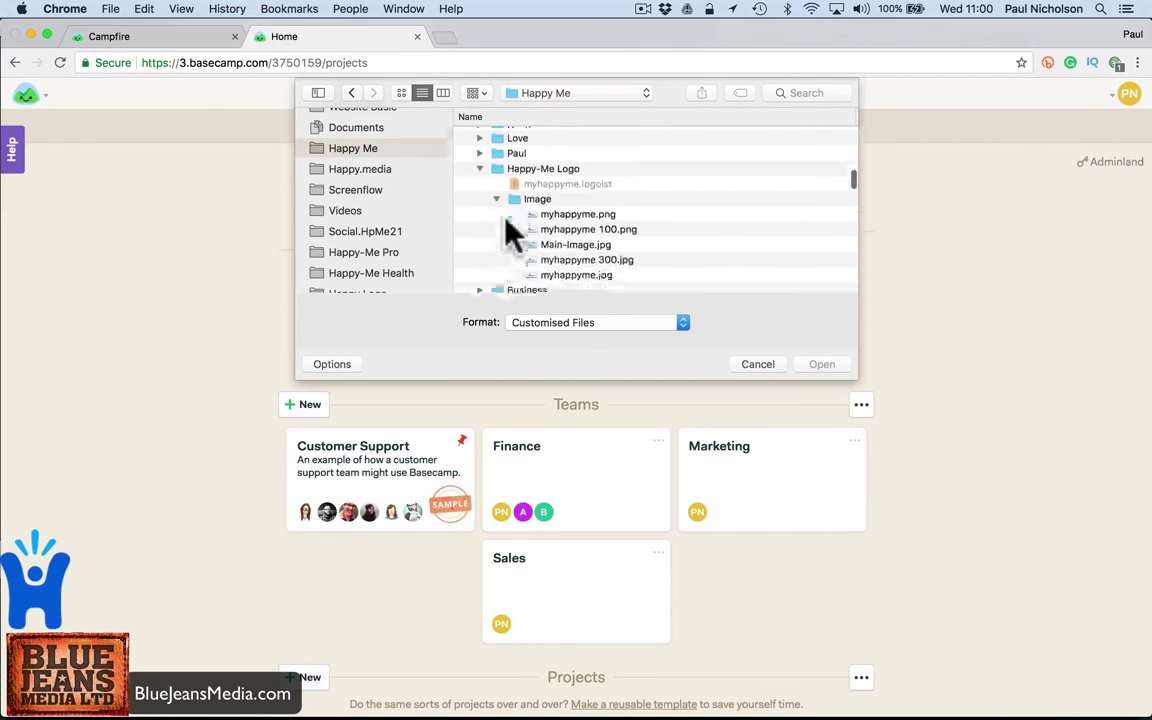
pyautogui.scroll(-15, 506, 216)
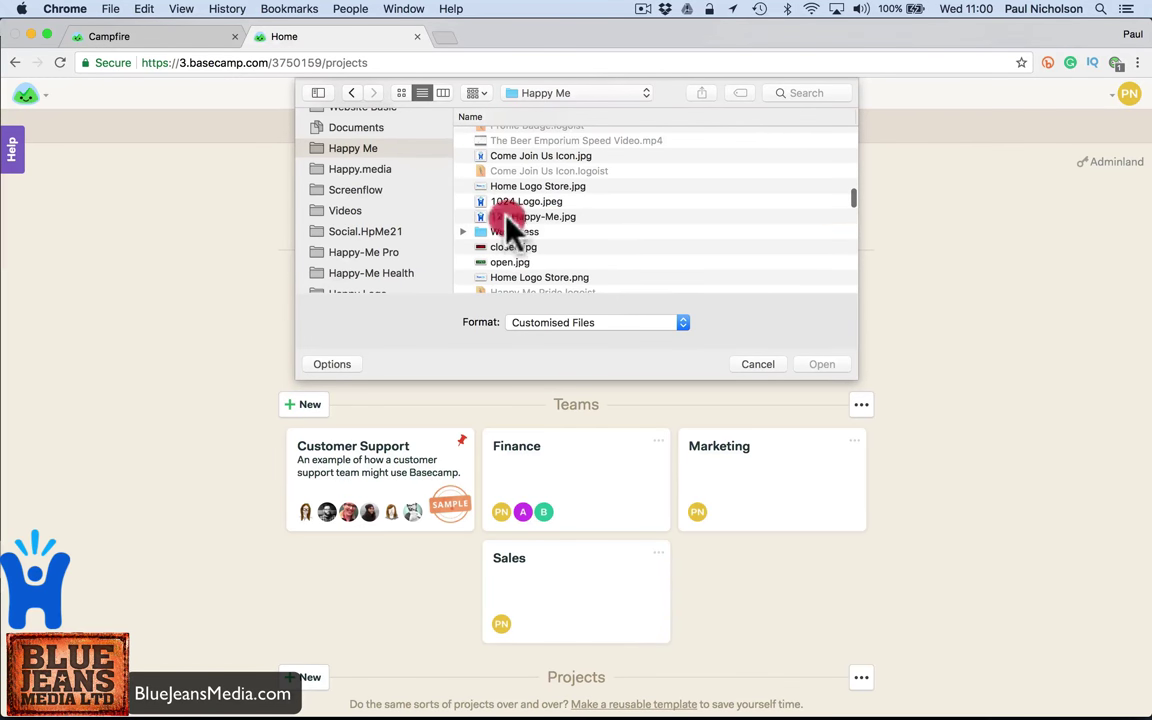
pyautogui.click(506, 216)
pyautogui.click(830, 364)
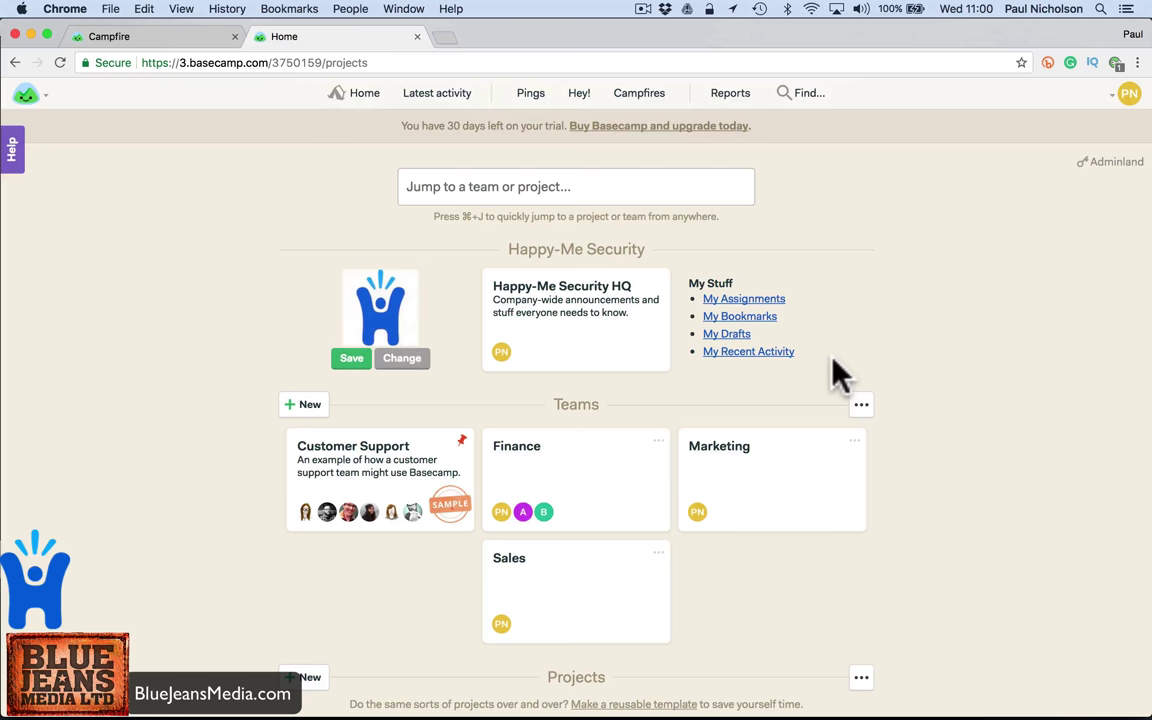
pyautogui.click(352, 362)
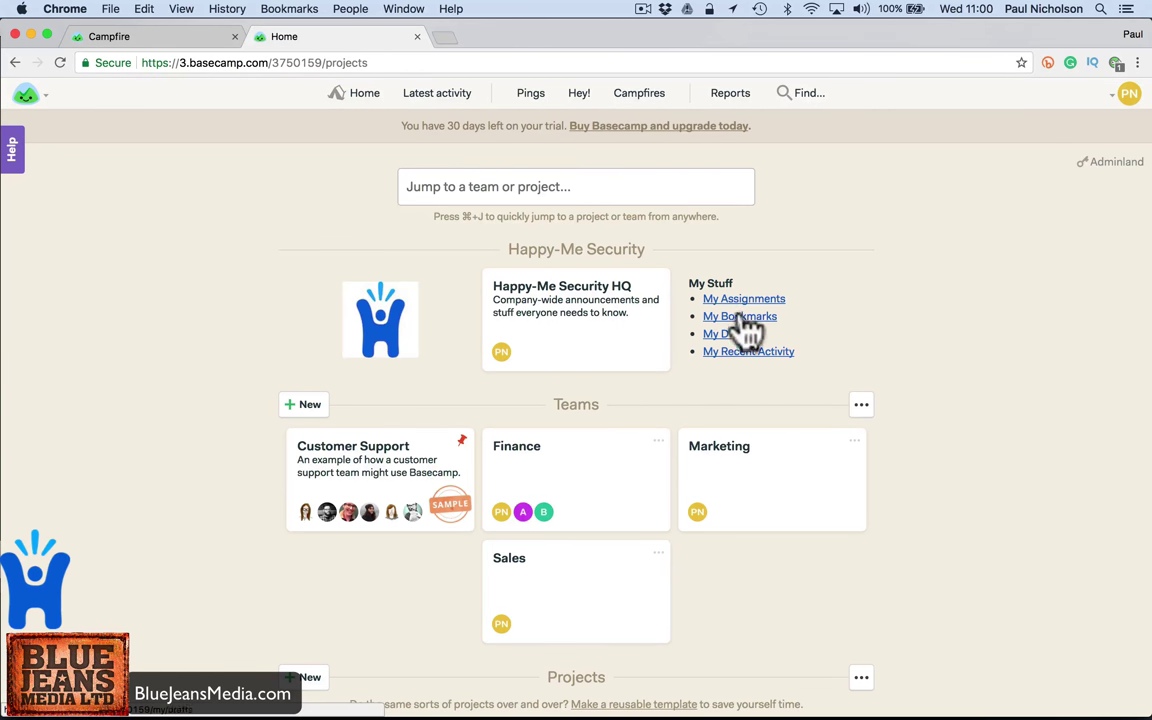
# - Bookmark the CCTV System project's Message Board, found via Latest activity
pyautogui.click(437, 93)
pyautogui.scroll(-5, 419, 373)
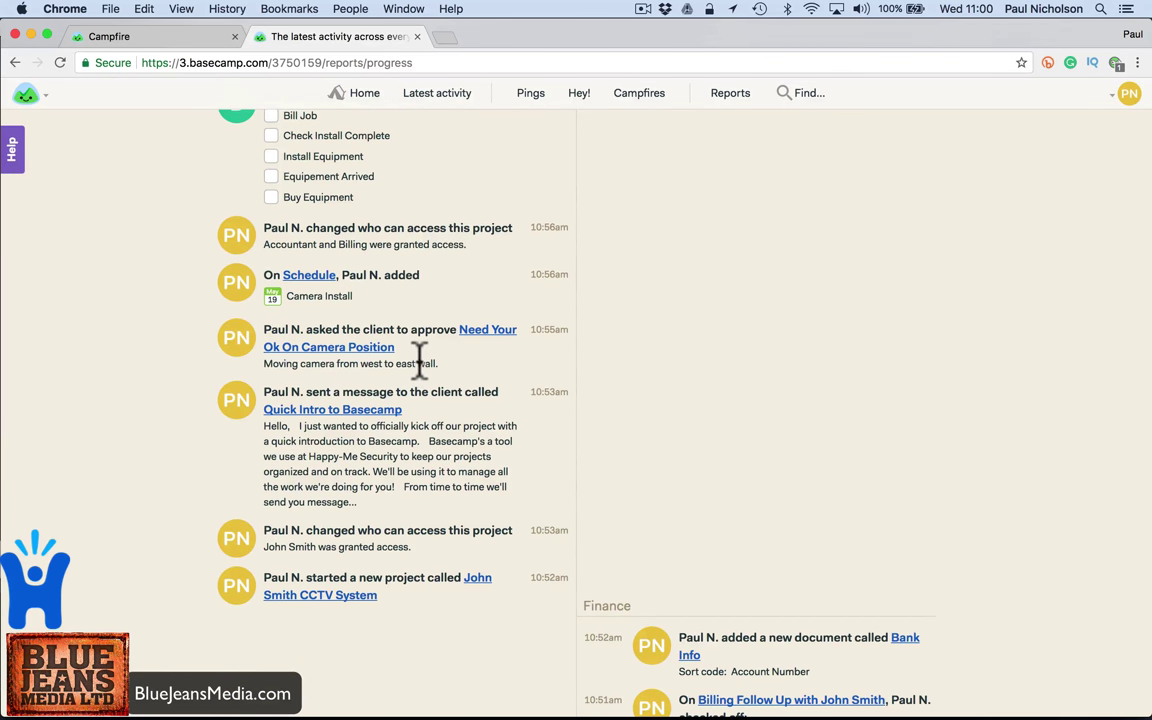
pyautogui.scroll(-2, 372, 425)
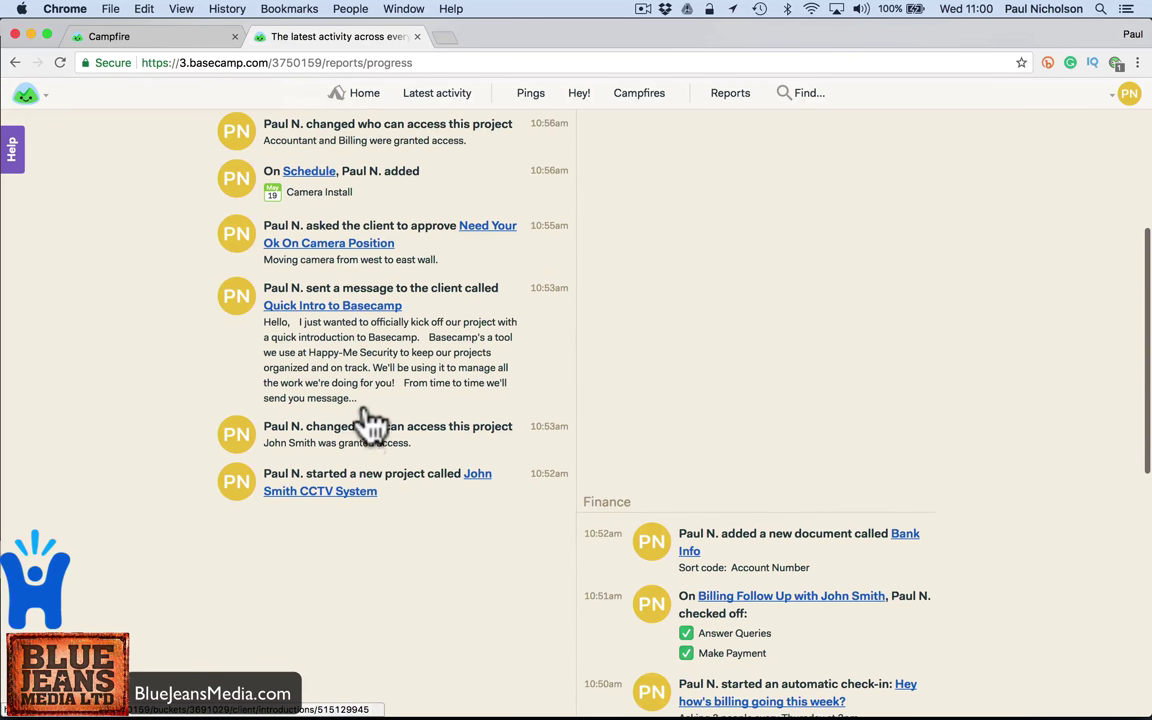
pyautogui.click(340, 495)
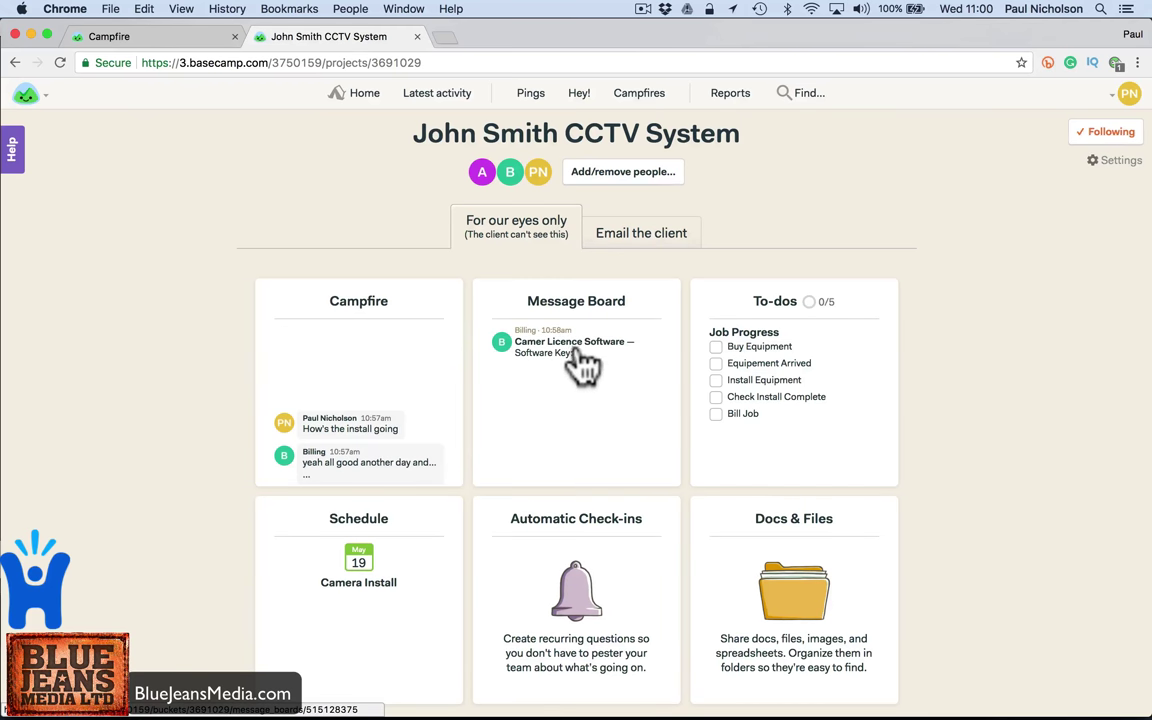
pyautogui.click(572, 350)
pyautogui.click(861, 226)
# - Check My Bookmarks and My Recent Activity from the home page, ending back on Home
pyautogui.click(362, 97)
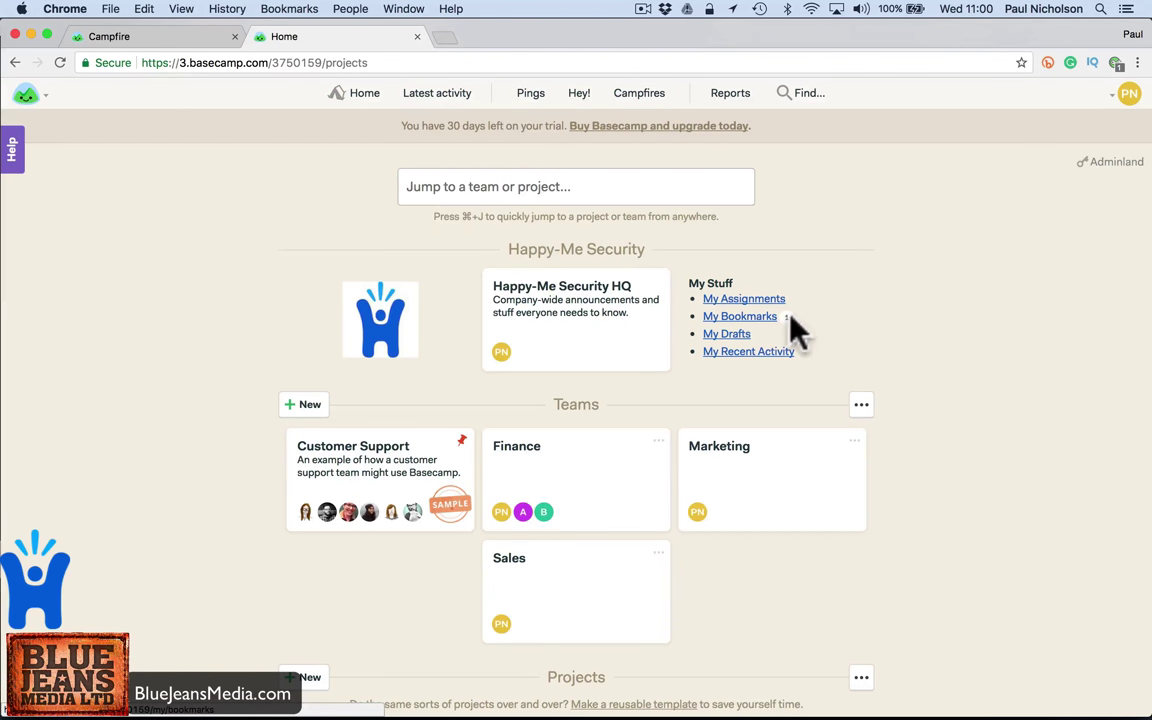
pyautogui.click(760, 316)
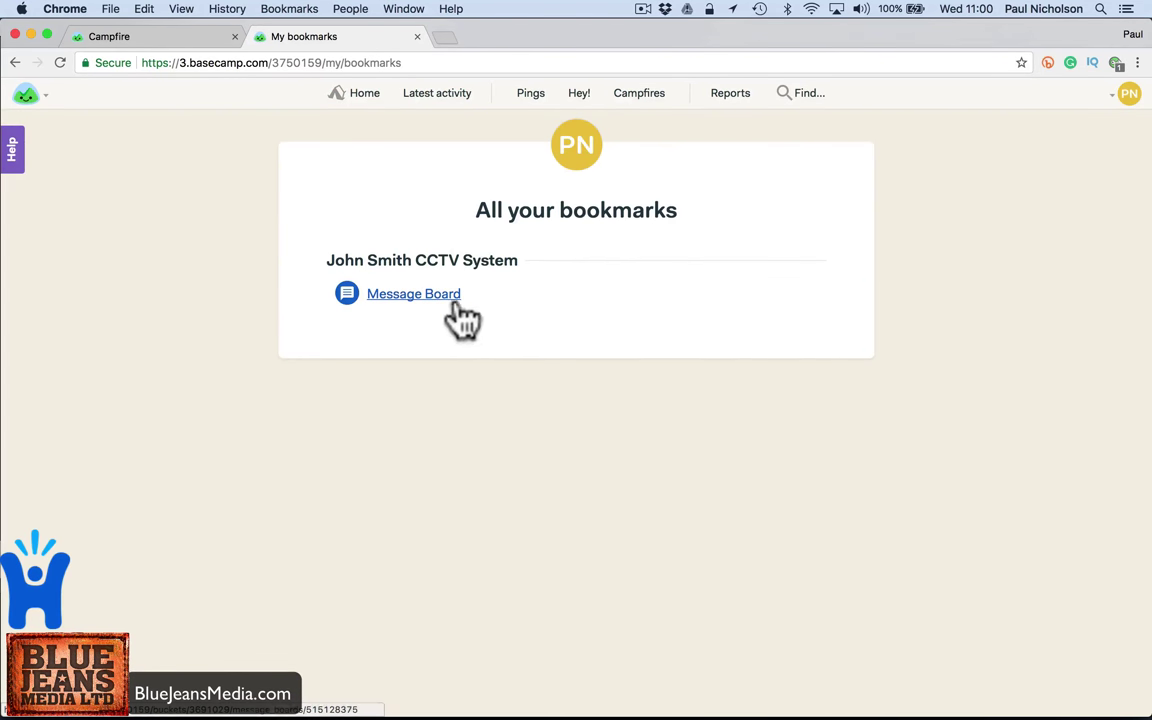
pyautogui.click(362, 97)
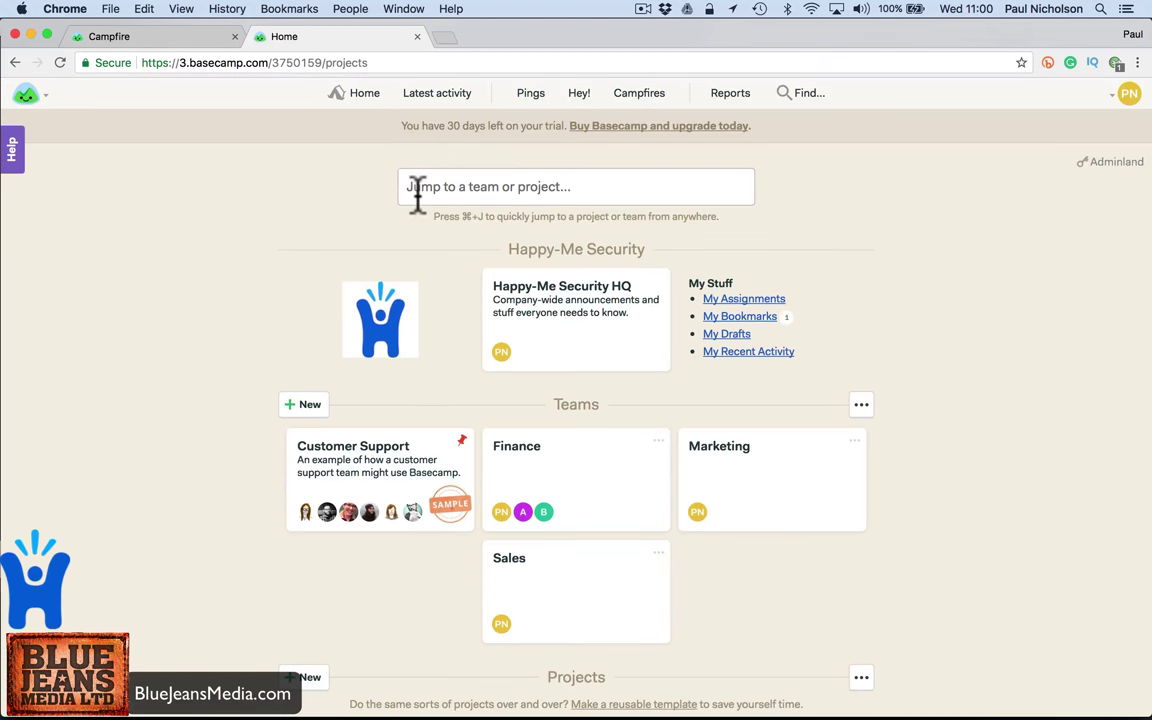
pyautogui.click(745, 352)
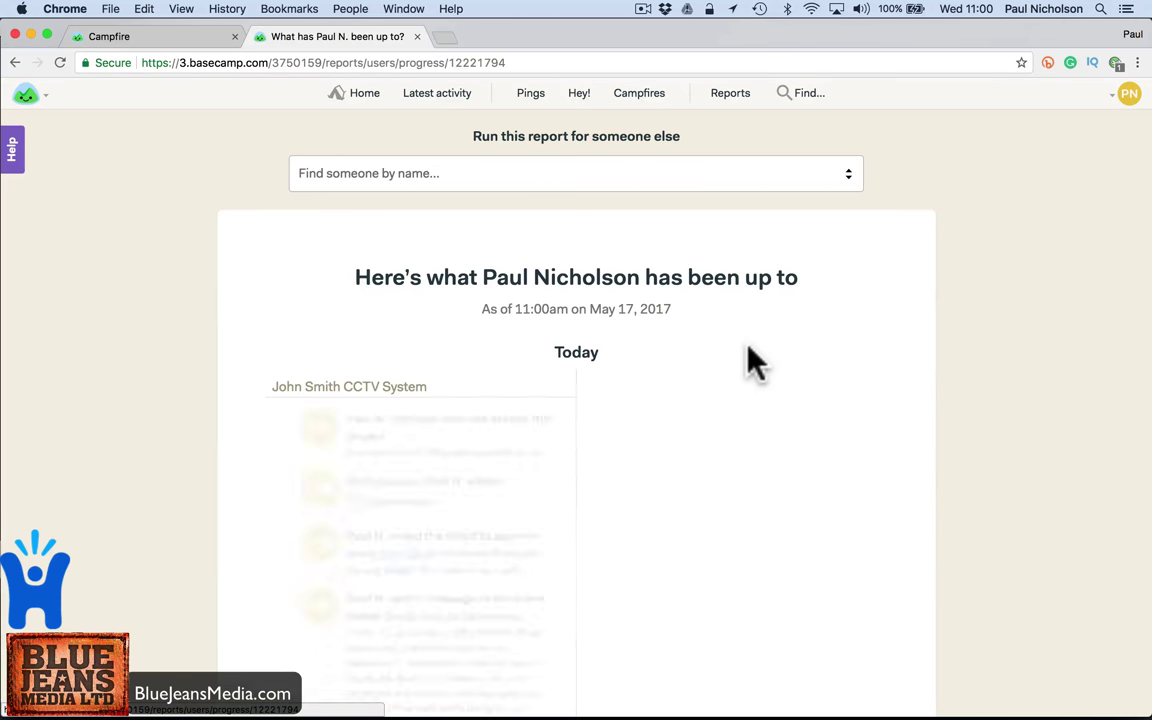
pyautogui.click(378, 98)
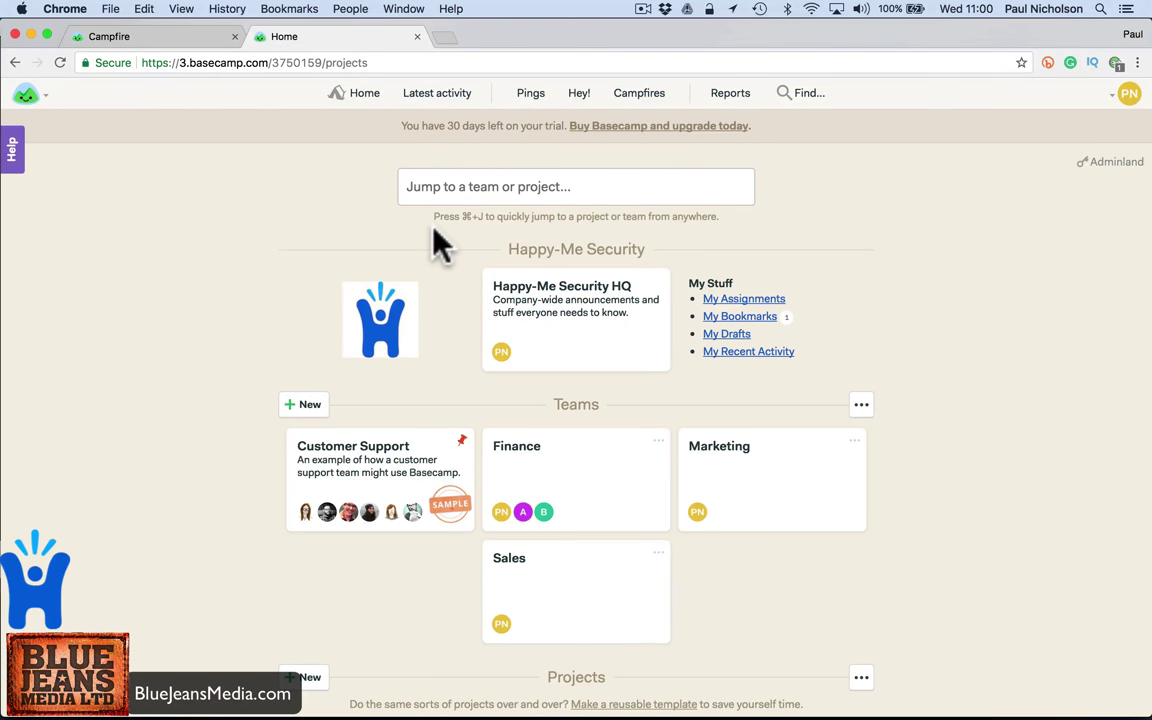
pyautogui.click(641, 127)
pyautogui.scroll(-5, 609, 424)
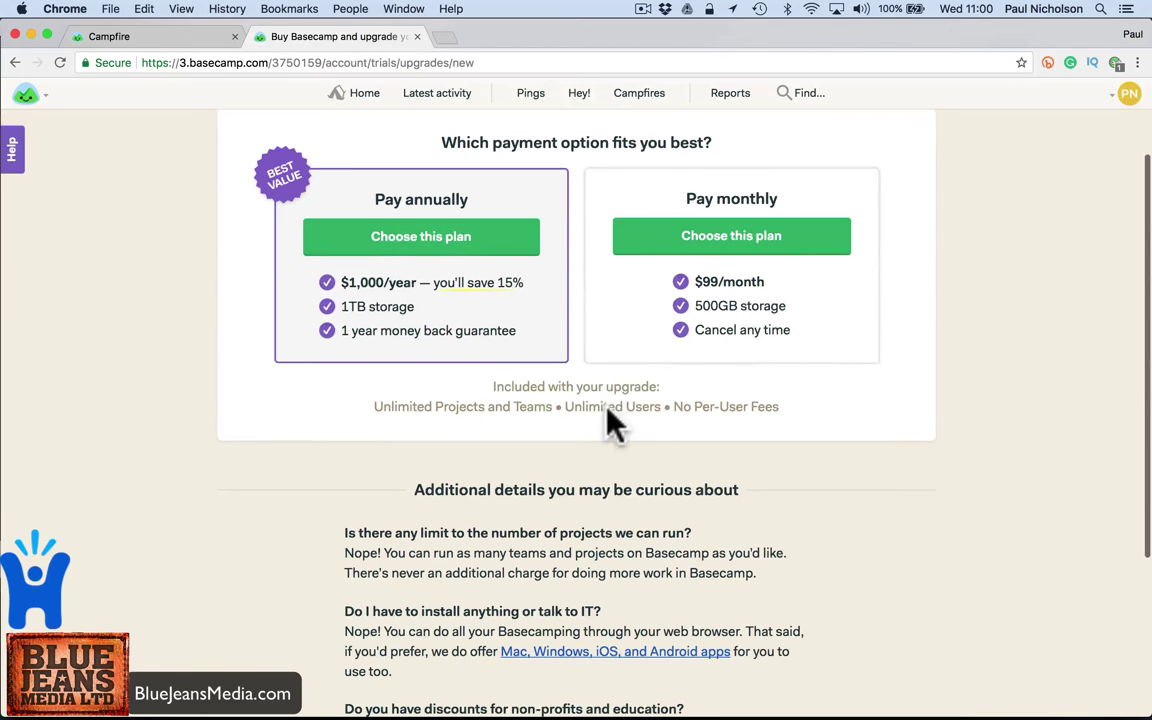
pyautogui.scroll(-4, 650, 375)
pyautogui.scroll(-4, 650, 375)
pyautogui.scroll(6, 650, 375)
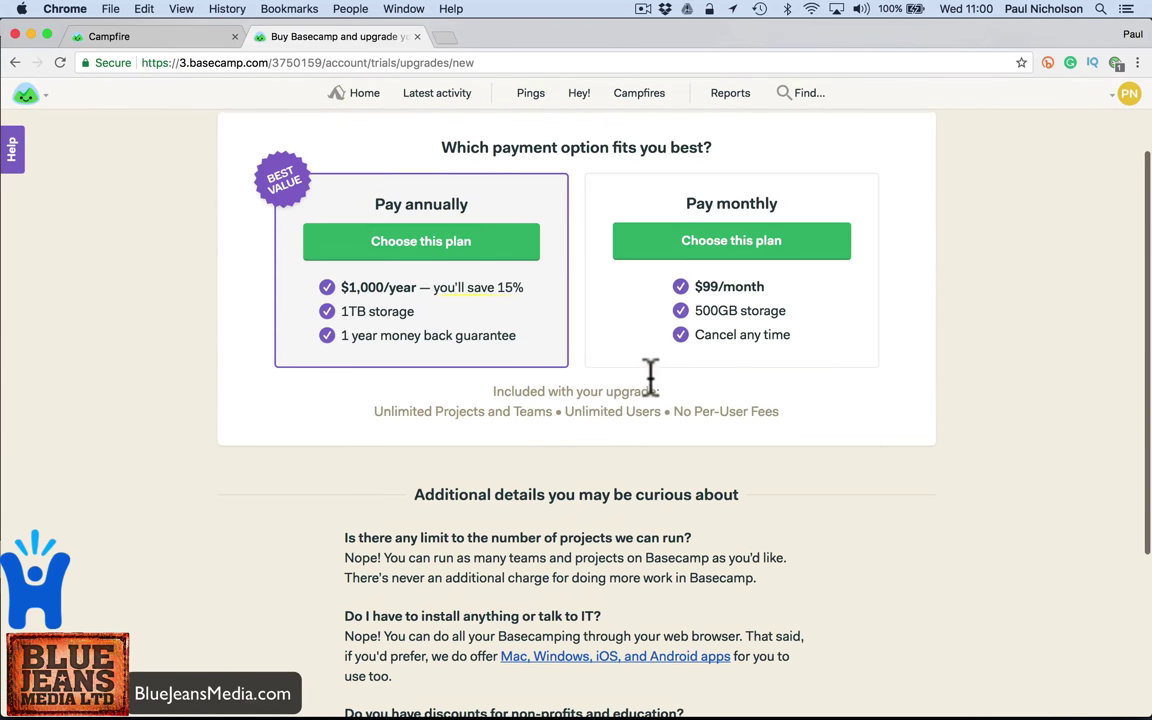
pyautogui.scroll(3, 650, 390)
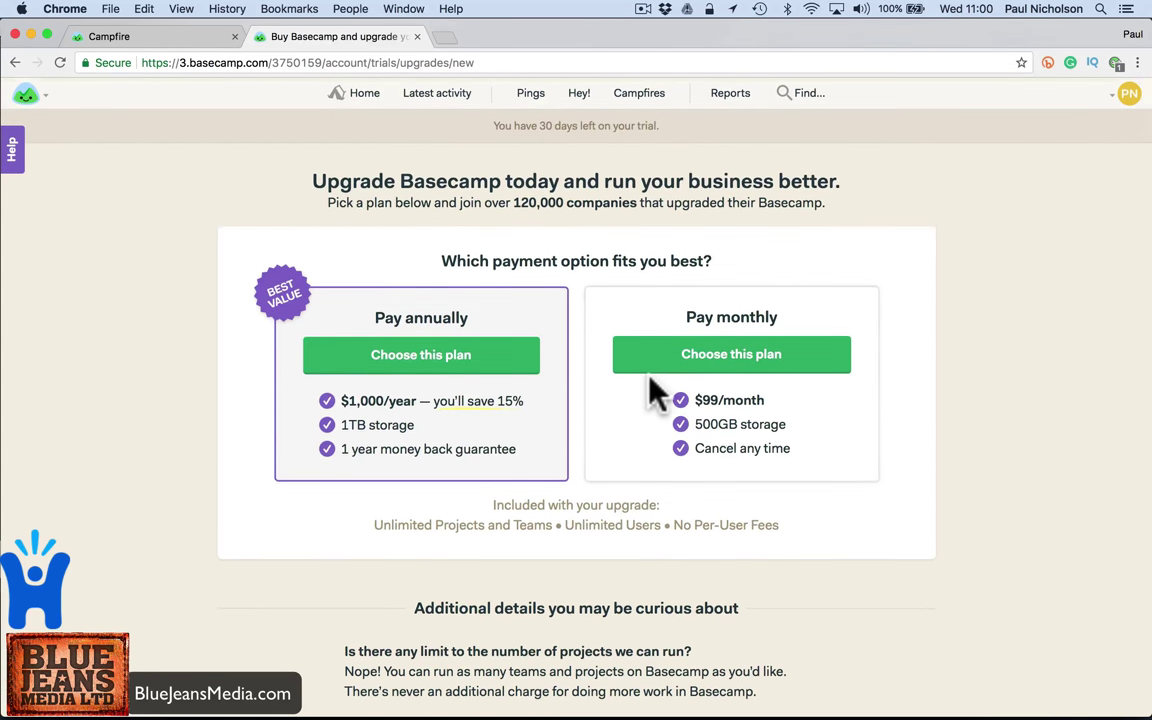
pyautogui.scroll(-8, 520, 472)
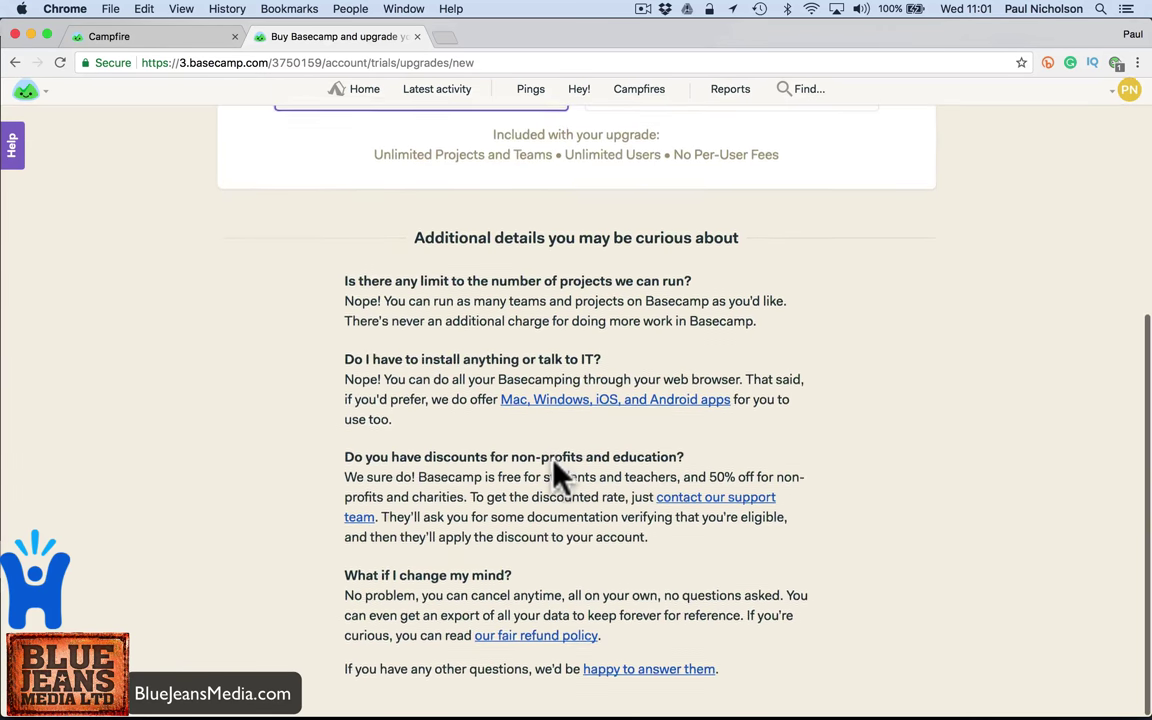
pyautogui.scroll(8, 558, 478)
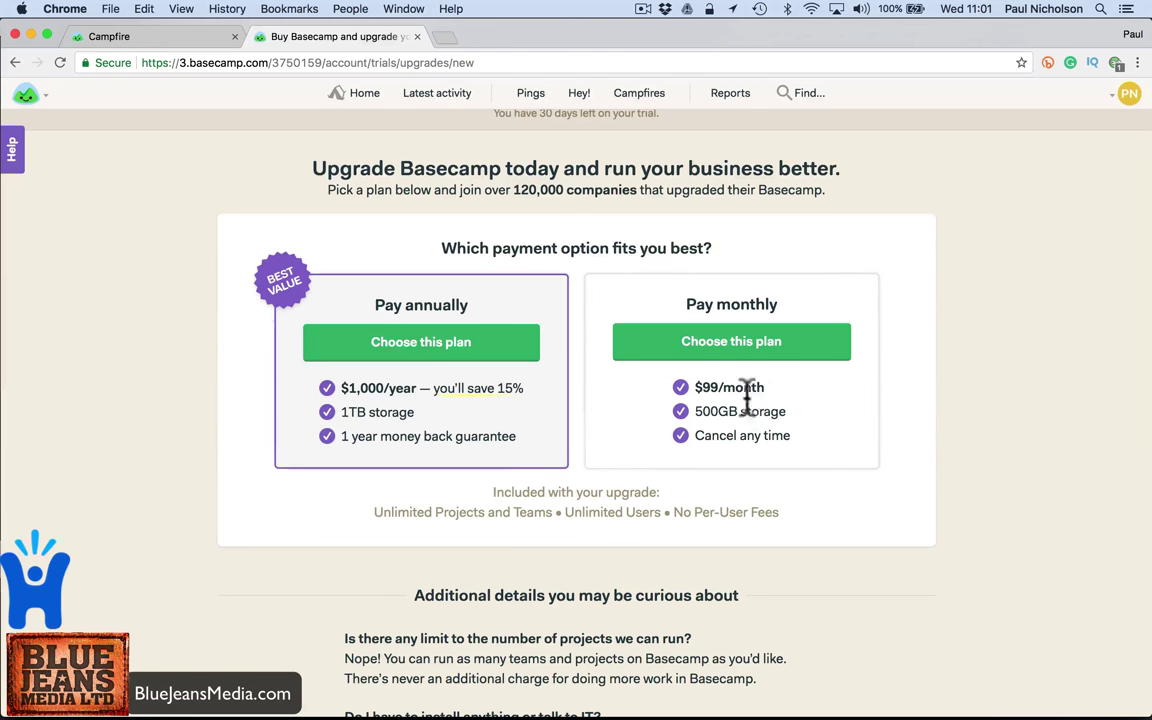
pyautogui.scroll(1, 560, 295)
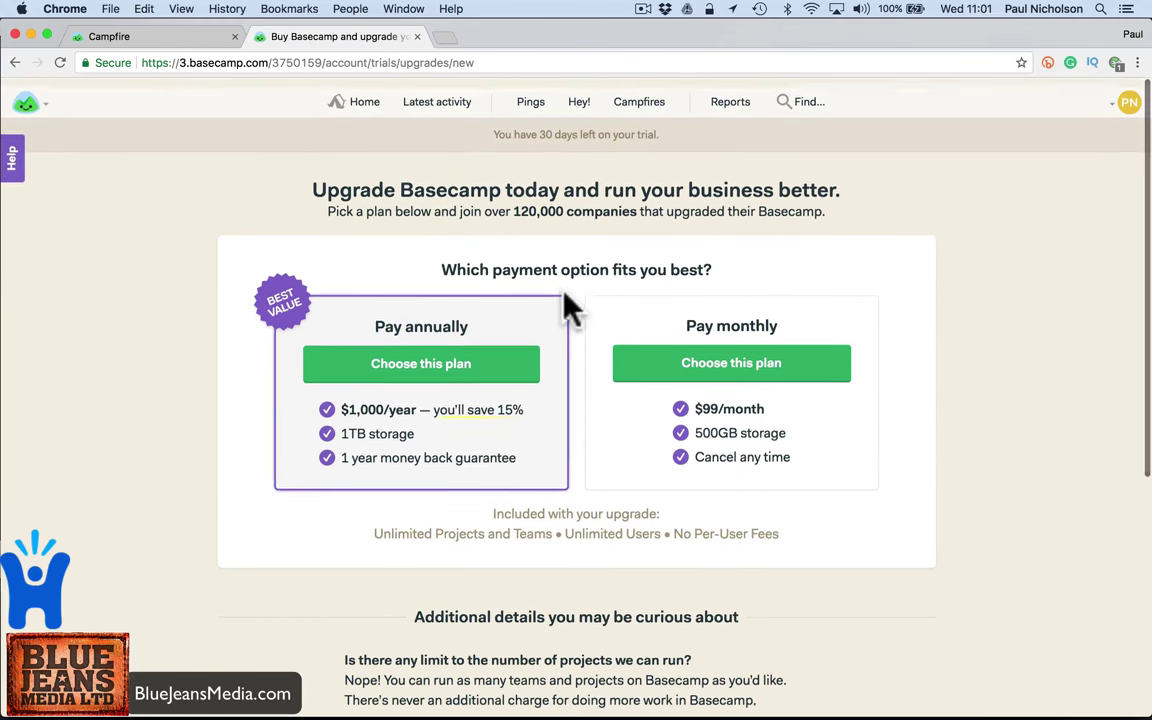
pyautogui.click(350, 93)
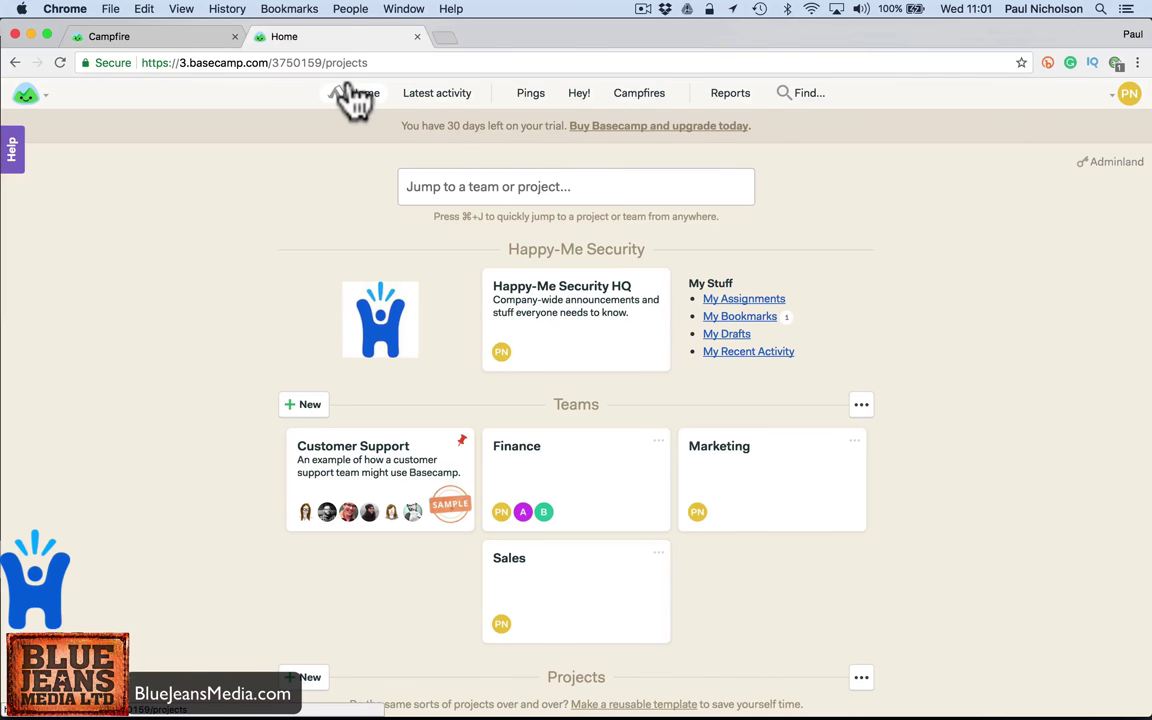
# - Start a new Finance board message titled asking whether anyone has dealt with the contact
pyautogui.click(532, 466)
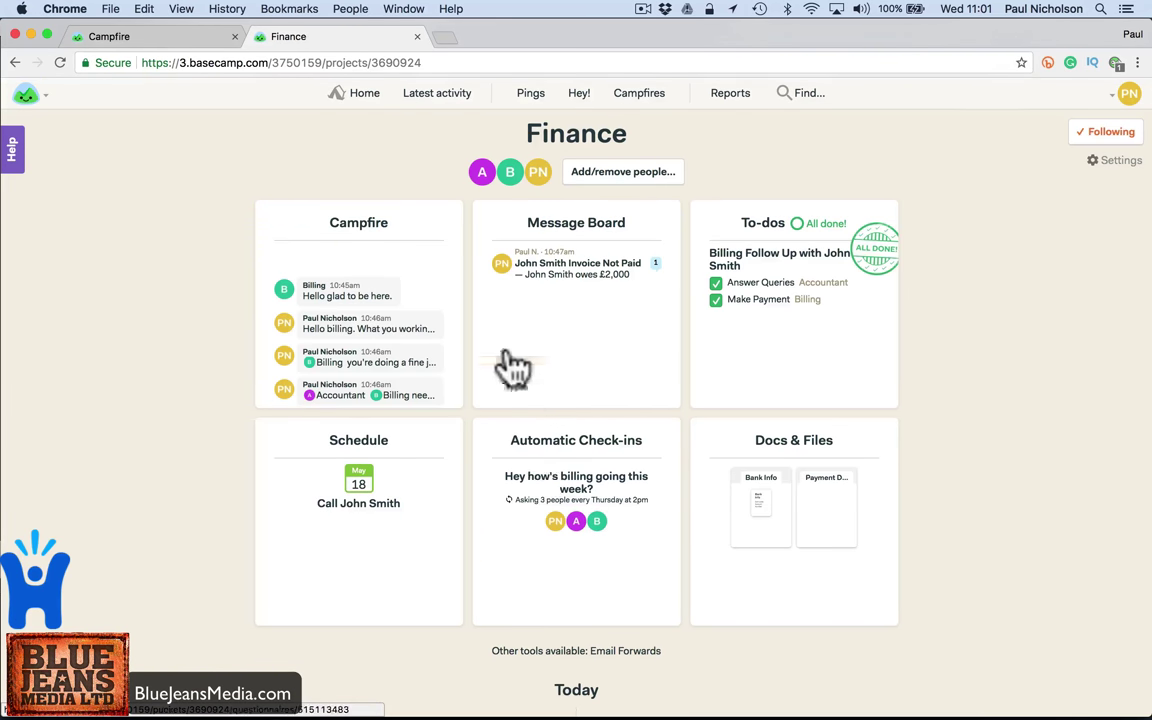
pyautogui.click(572, 233)
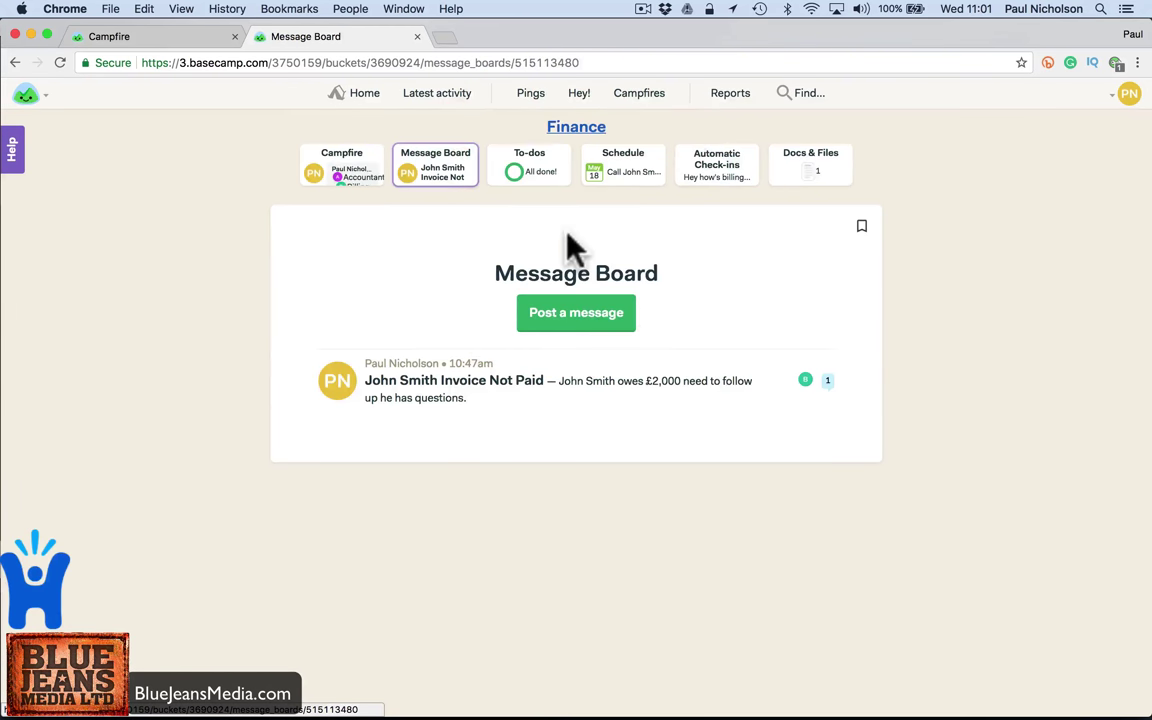
pyautogui.click(557, 318)
pyautogui.click(447, 303)
pyautogui.write('nyone')
pyautogui.press('BackSpace')
pyautogui.press('BackSpace')
pyautogui.press('BackSpace')
pyautogui.press('BackSpace')
pyautogui.press('BackSpace')
pyautogui.press('BackSpace')
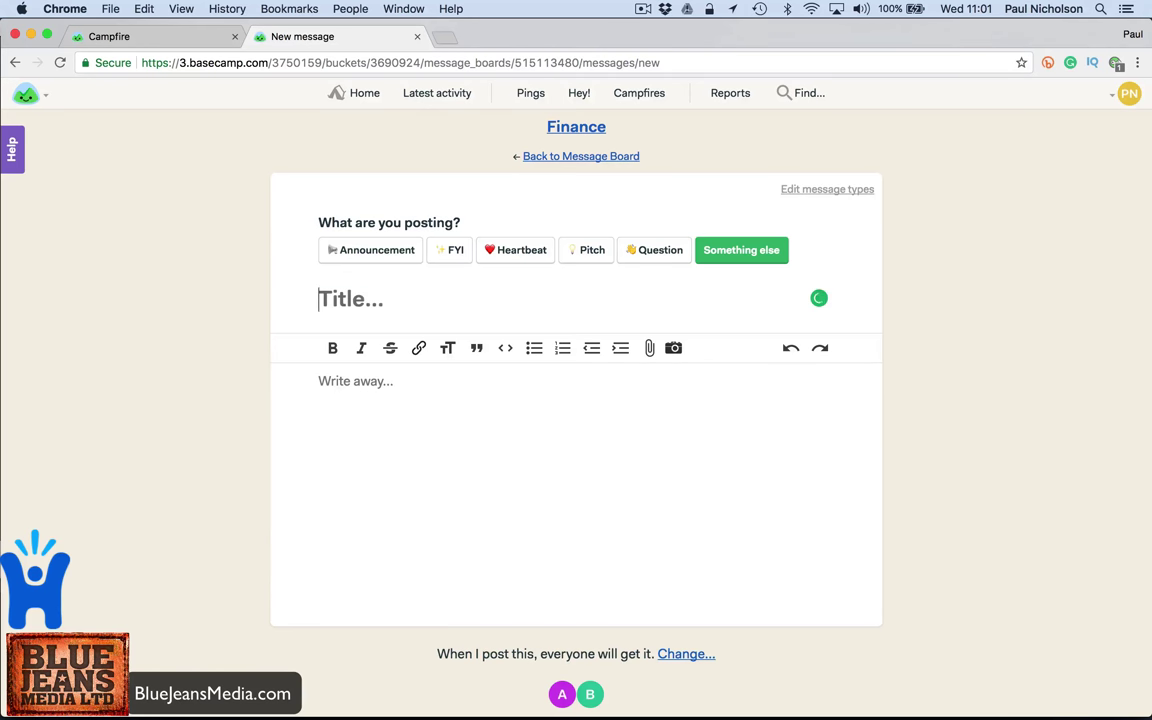
pyautogui.write('Anyone Dealt With Jane Doe')
# - Write the body saying you have to call the contact, asking anyone, and post it
pyautogui.click(318, 381)
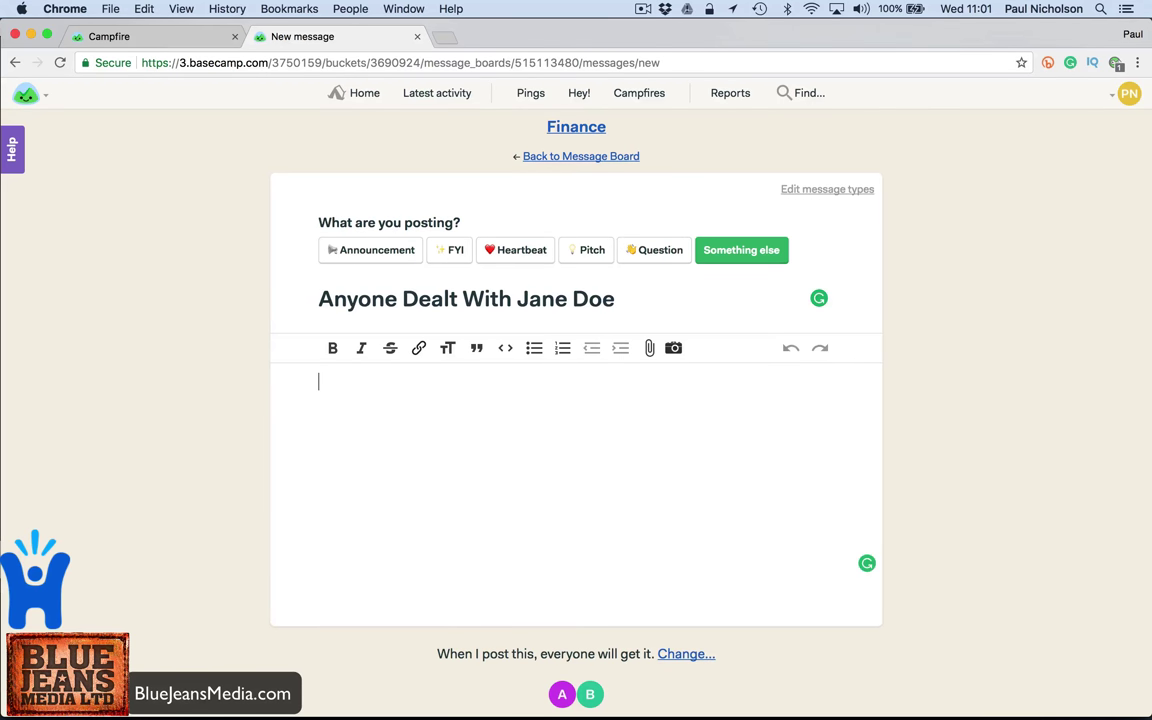
pyautogui.write('Hello I have to ca')
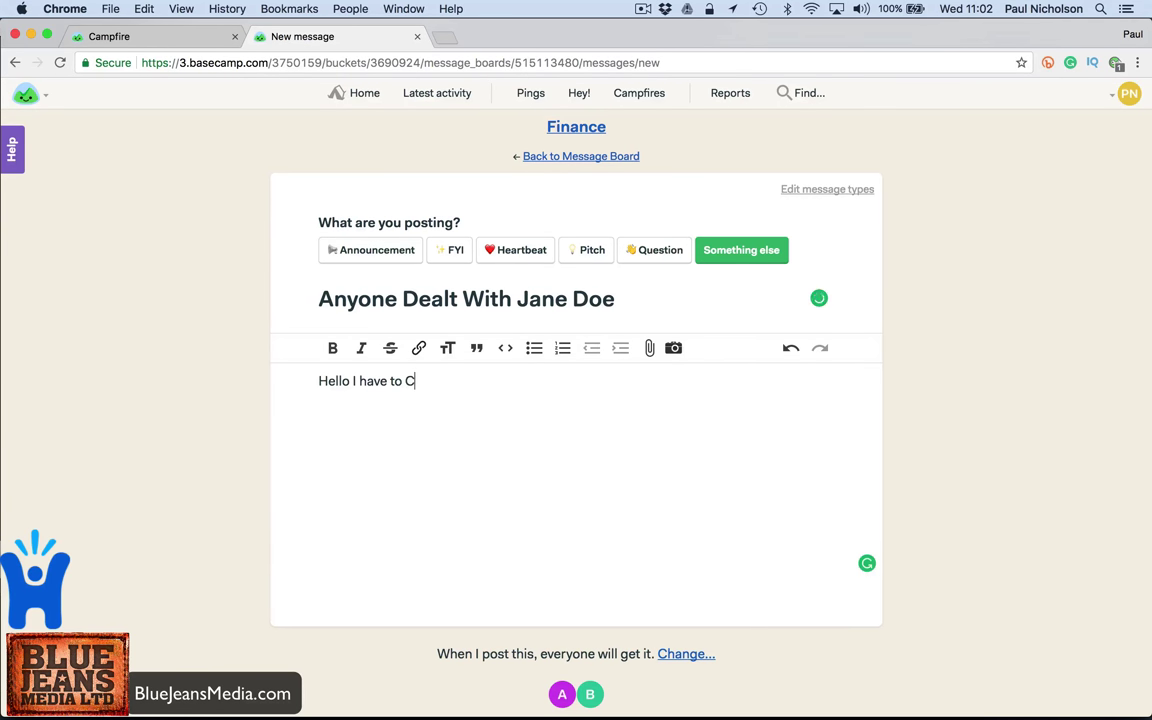
pyautogui.write('ll Ja')
pyautogui.press('BackSpace')
pyautogui.write('Jane an')
pyautogui.press('BackSpace')
pyautogui.write('anyonwe')
pyautogui.press('BackSpace')
pyautogui.press('BackSpace')
pyautogui.press('BackSpace')
pyautogui.write('e')
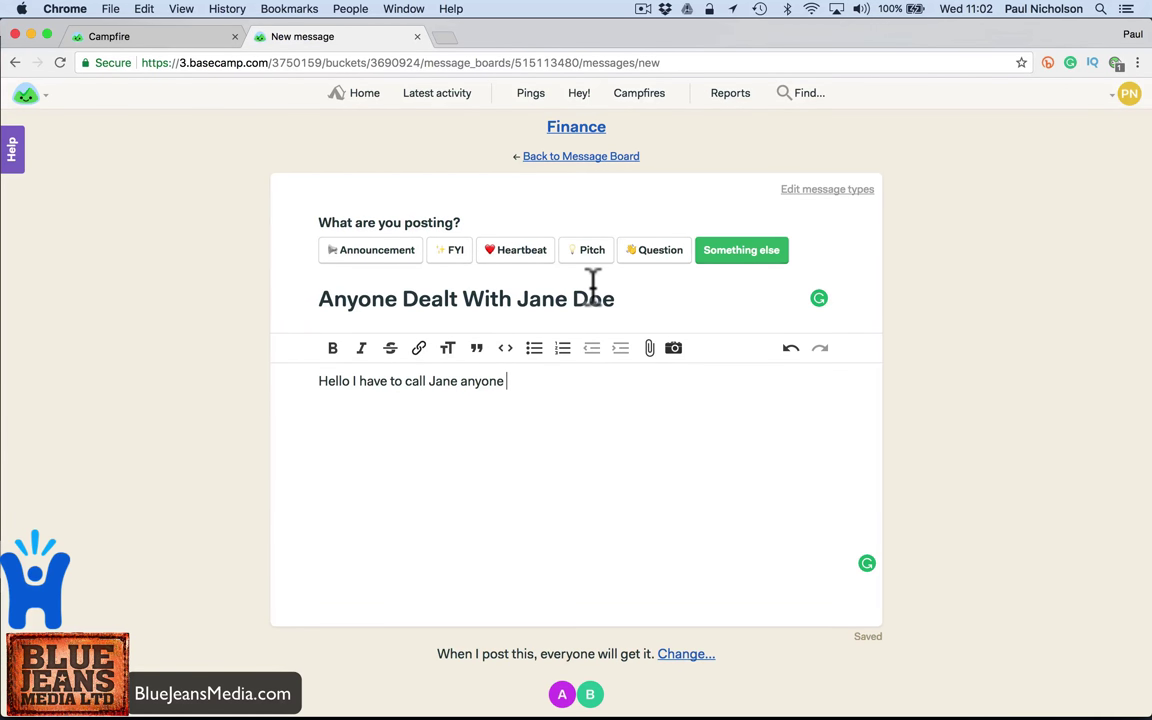
pyautogui.scroll(-2, 584, 427)
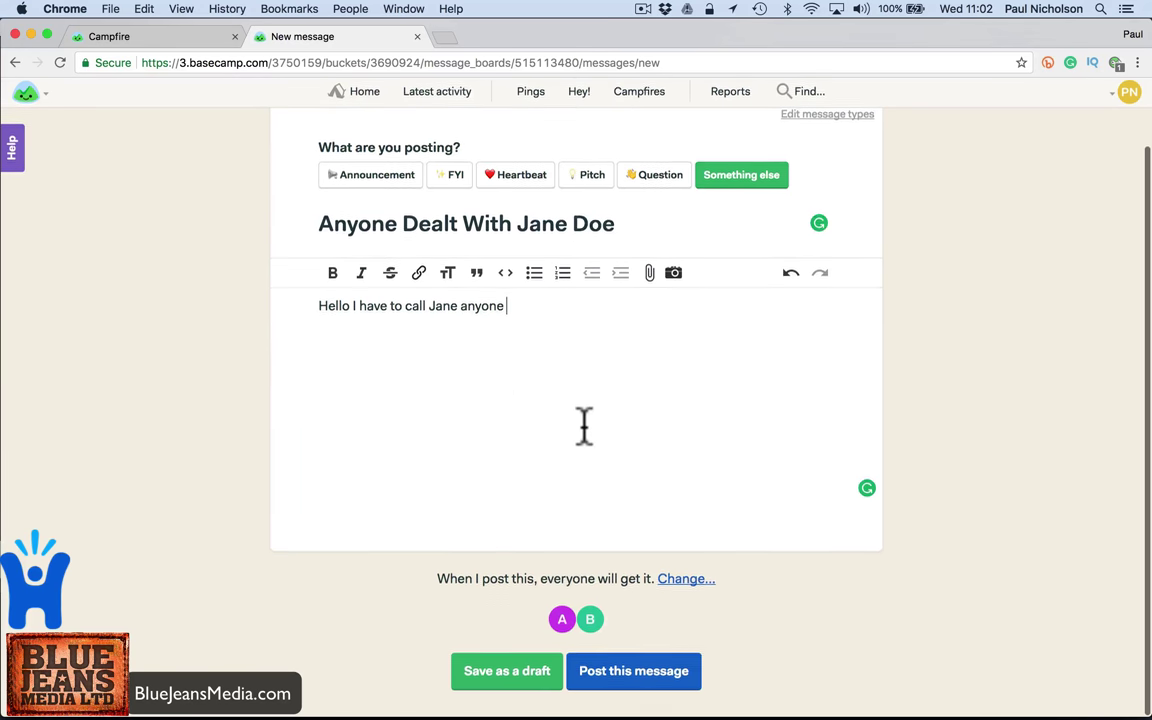
pyautogui.click(620, 670)
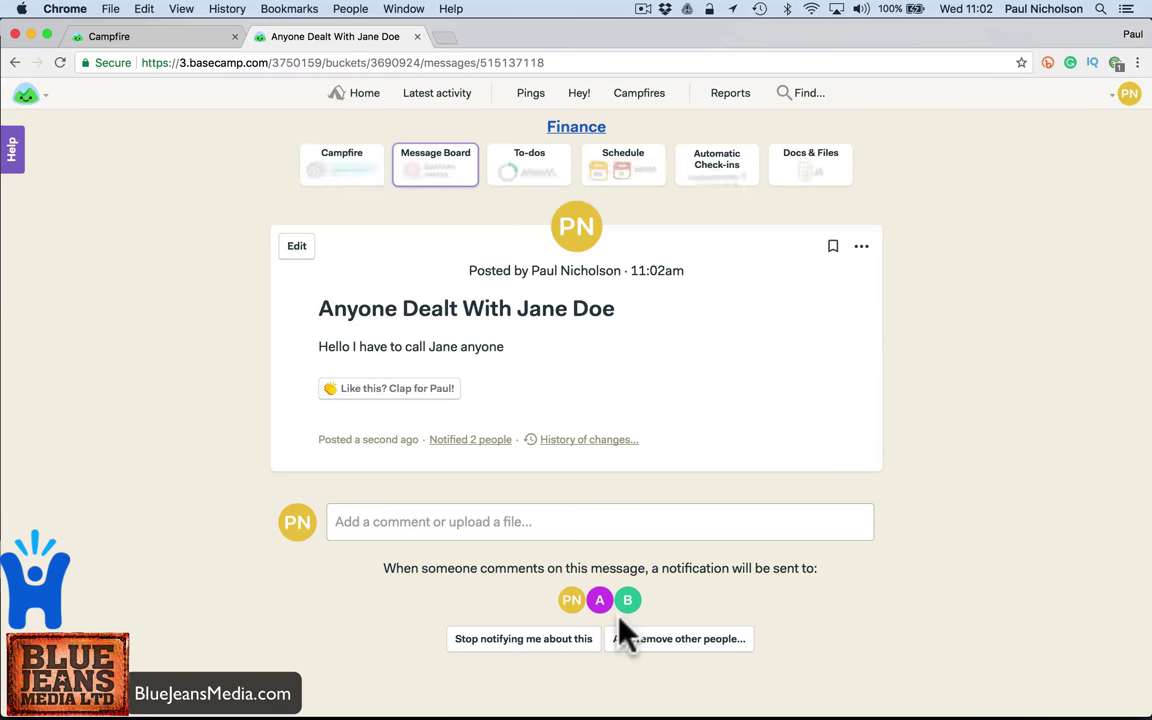
# - Comment that she's cool, loves golf at so and so club, and supports Sheff Utd
pyautogui.click(450, 522)
pyautogui.scroll(-5, 457, 530)
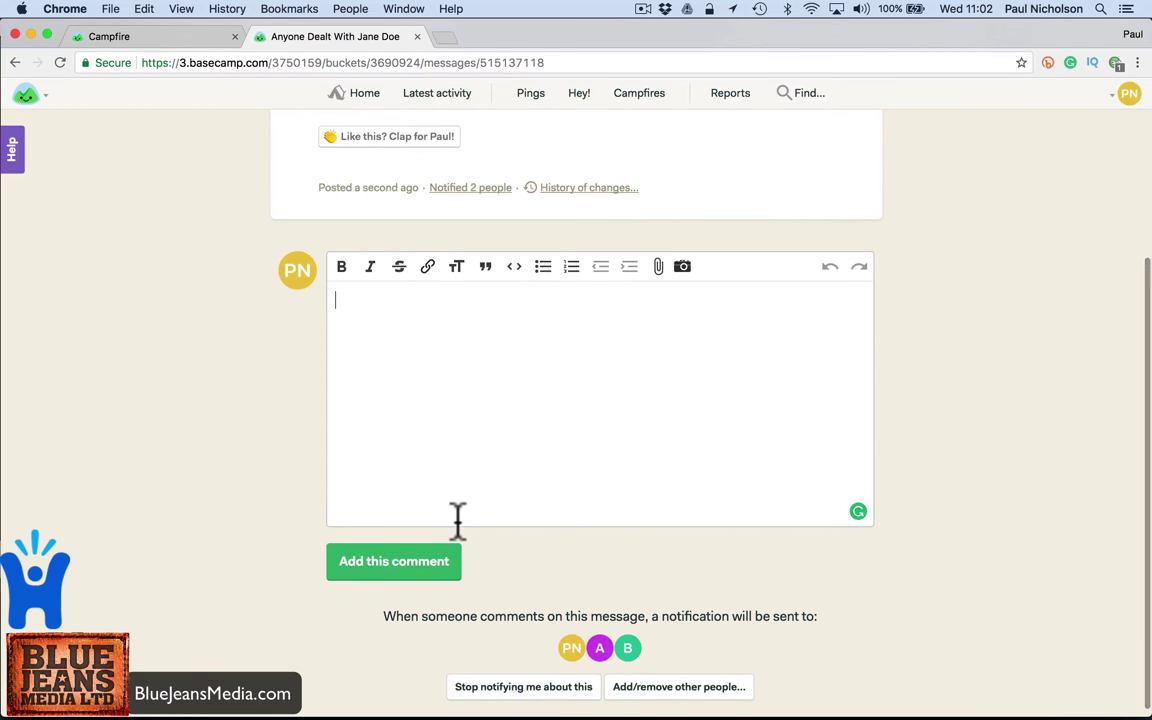
pyautogui.write('yeah sh')
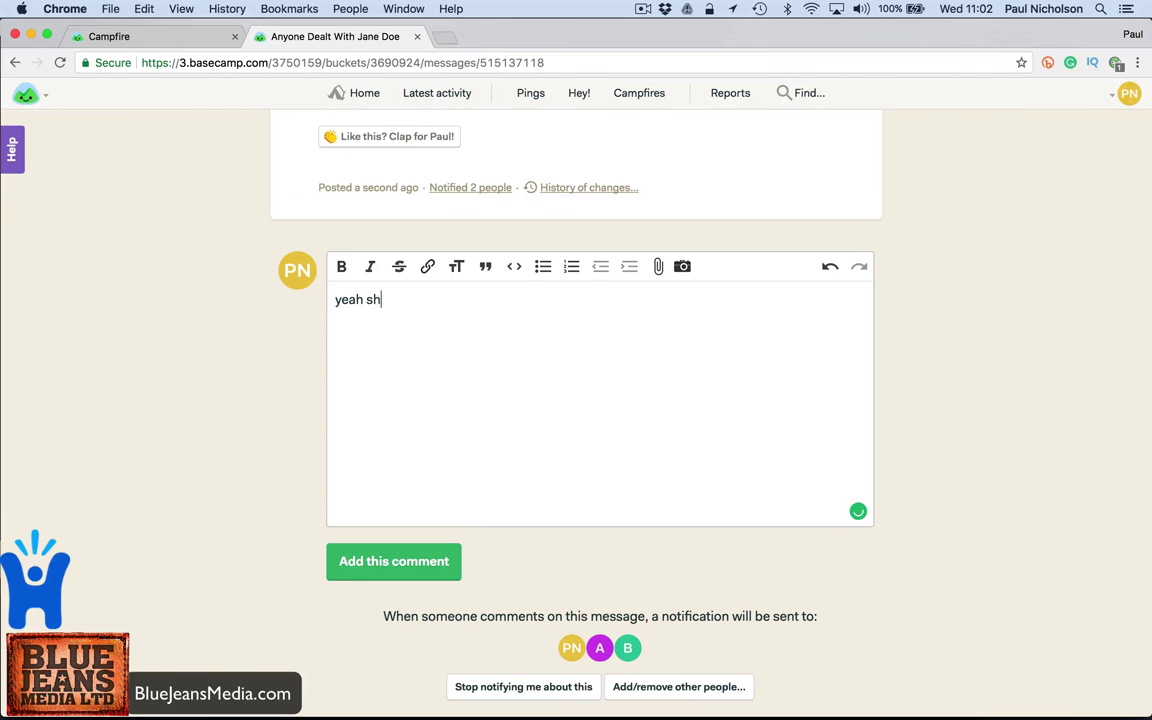
pyautogui.write("e's cool.")
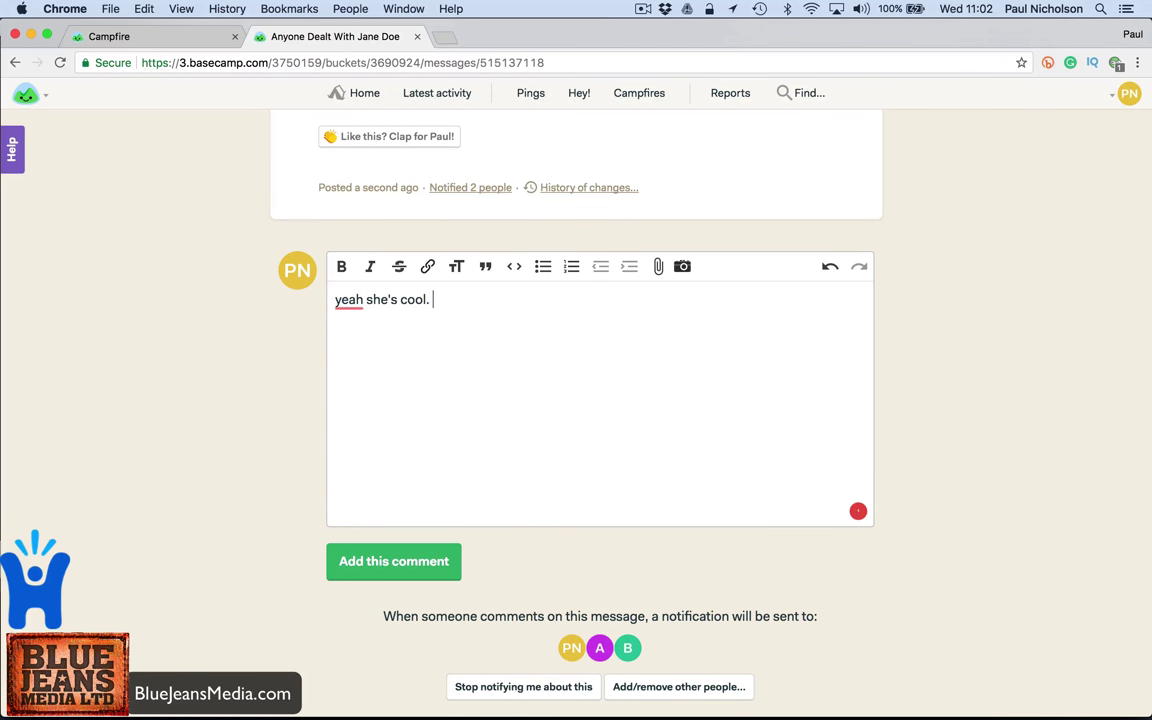
pyautogui.write(' Loc')
pyautogui.write('es Golf play')
pyautogui.press('BackSpace')
pyautogui.press('BackSpace')
pyautogui.write('t so')
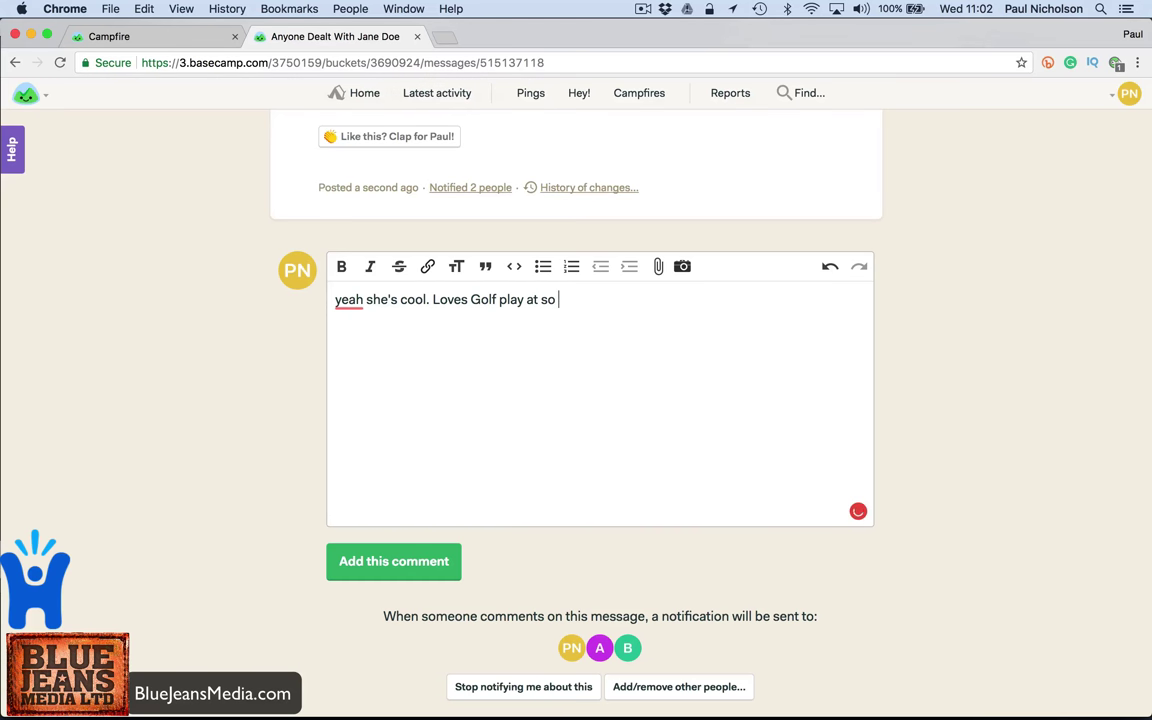
pyautogui.write('s and so club.')
pyautogui.press('Return')
pyautogui.write('Supp')
pyautogui.press('BackSpace')
pyautogui.press('BackSpace')
pyautogui.write('rts Sheff Utd.')
pyautogui.press('Return')
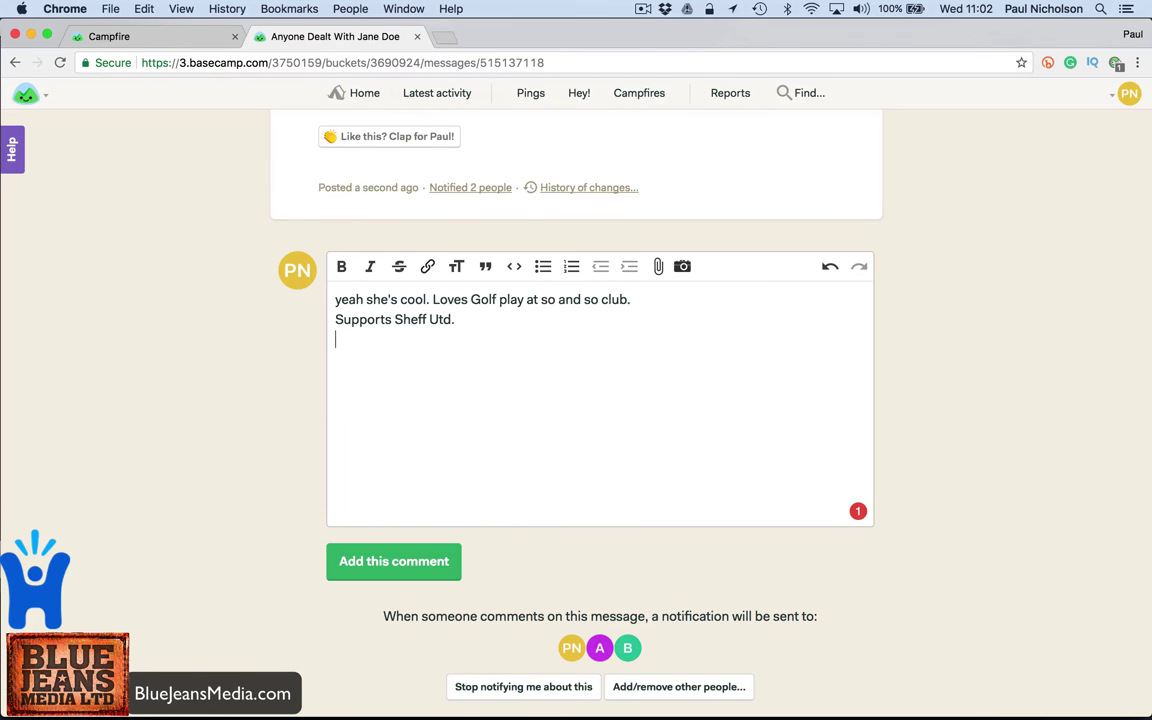
pyautogui.click(452, 561)
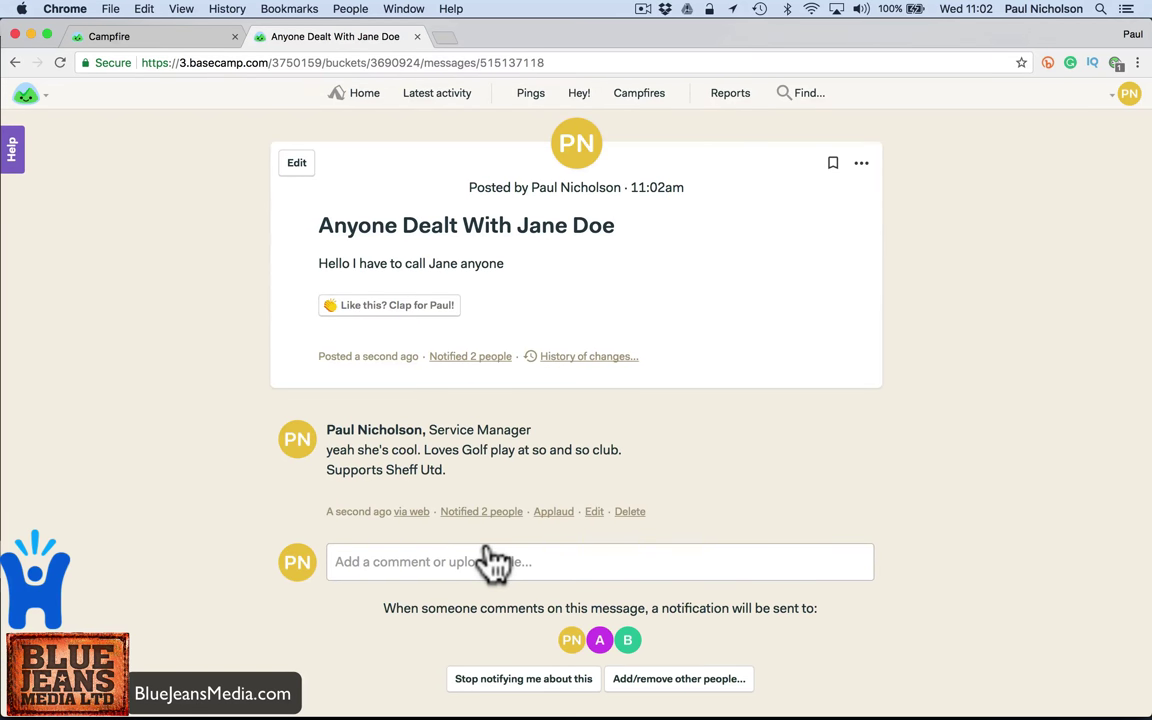
pyautogui.click(742, 688)
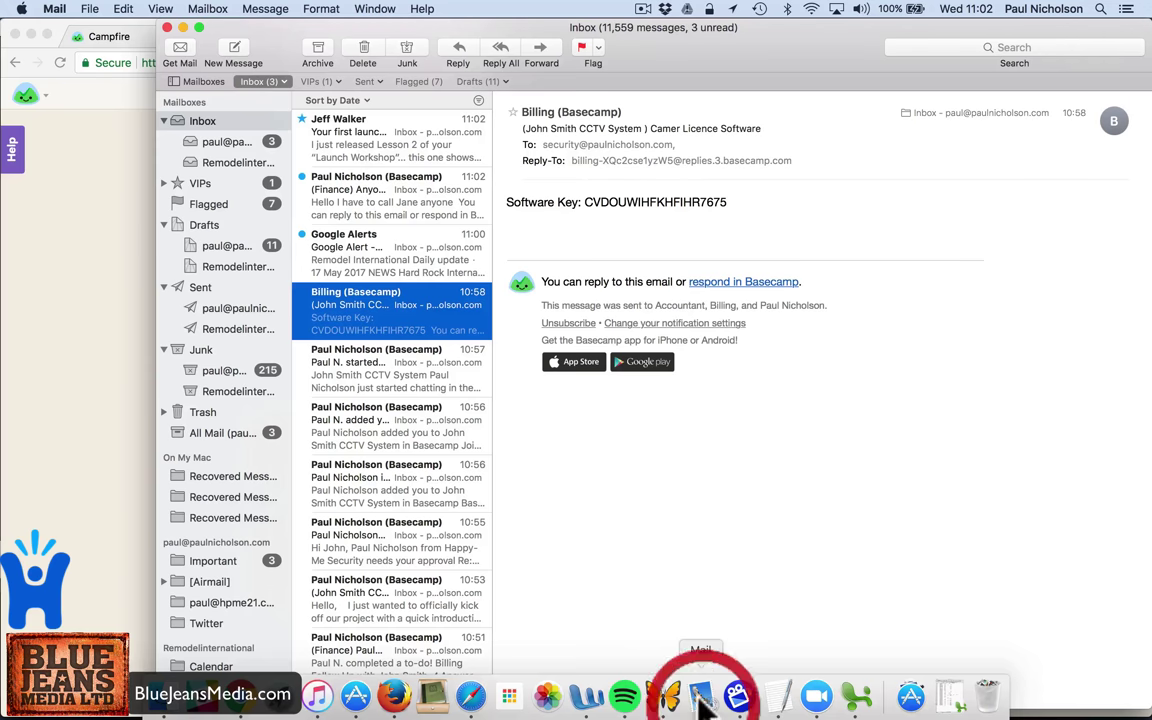
pyautogui.click(375, 245)
pyautogui.click(380, 188)
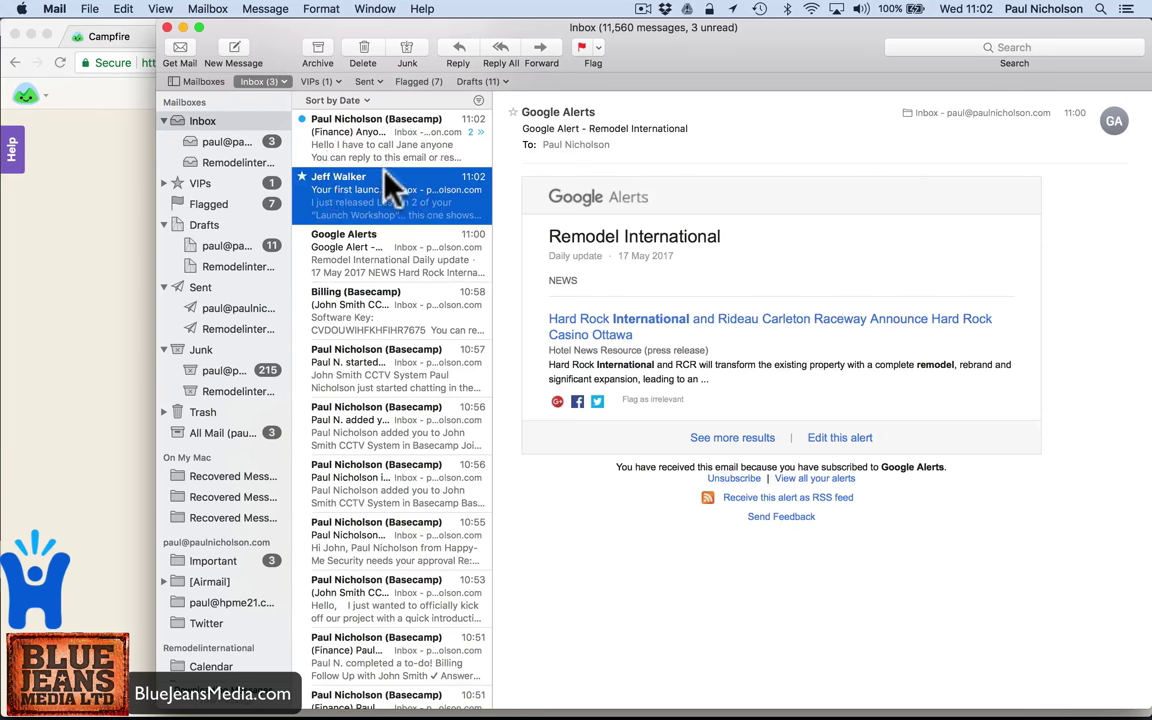
pyautogui.click(390, 125)
pyautogui.click(378, 240)
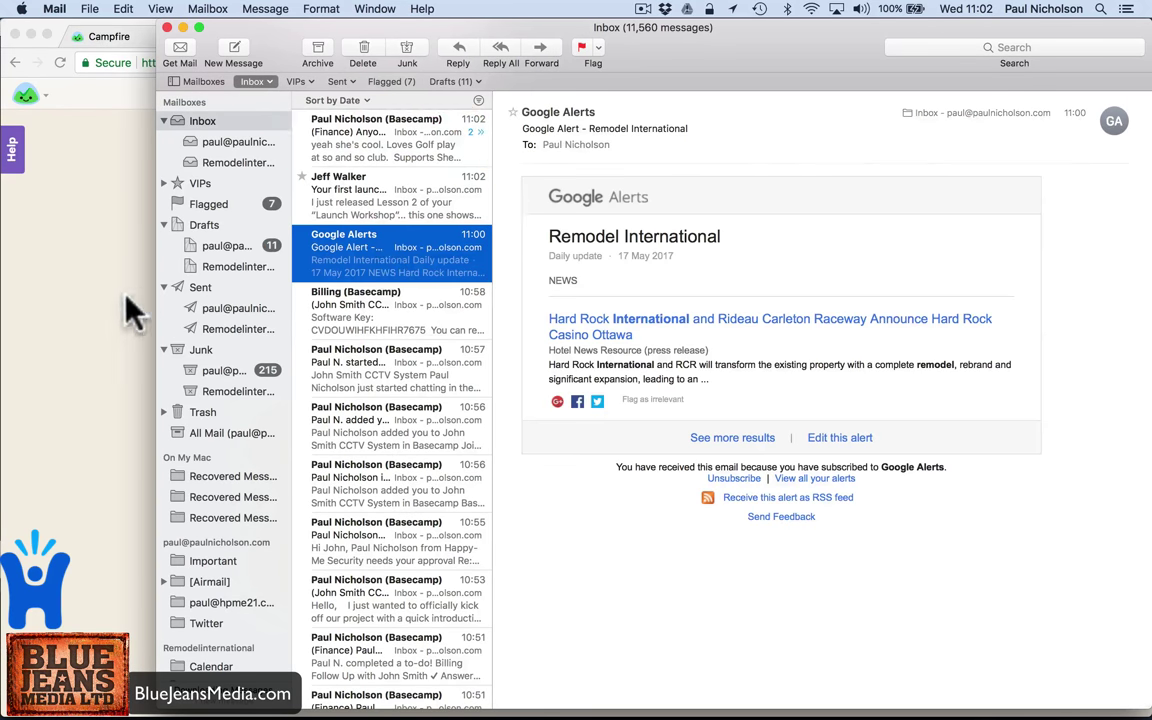
pyautogui.click(113, 310)
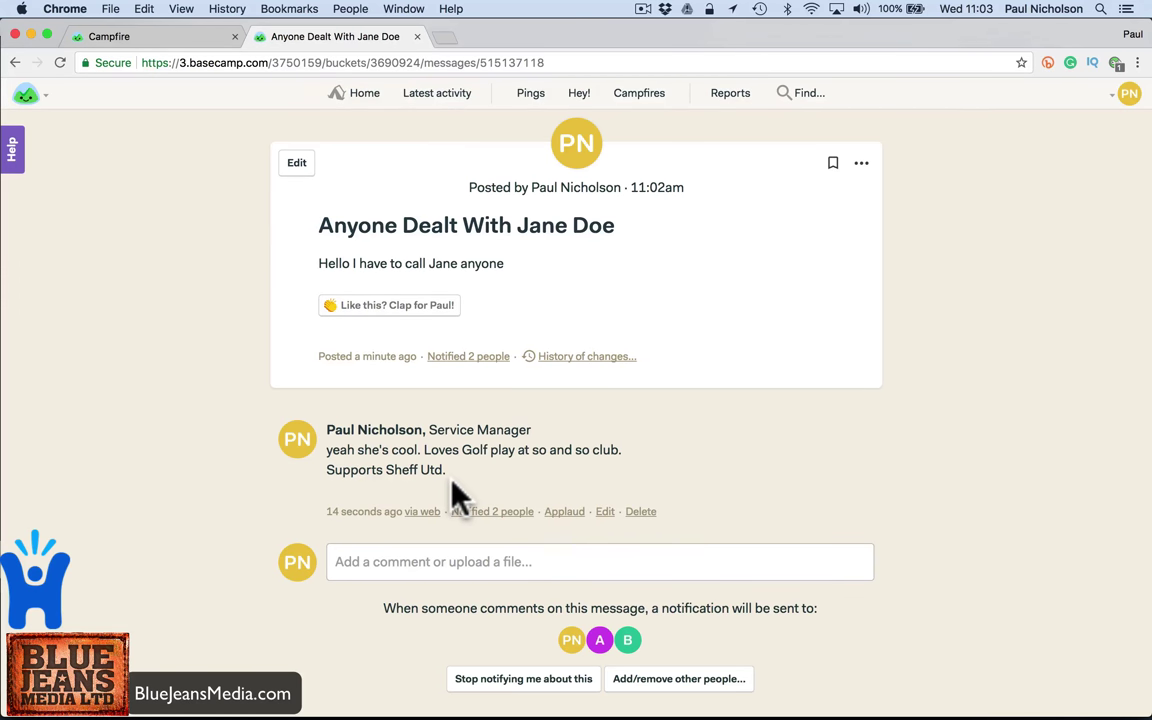
# - Bookmark the contact message and move it from Finance to the Marketing team
pyautogui.click(832, 163)
pyautogui.click(861, 163)
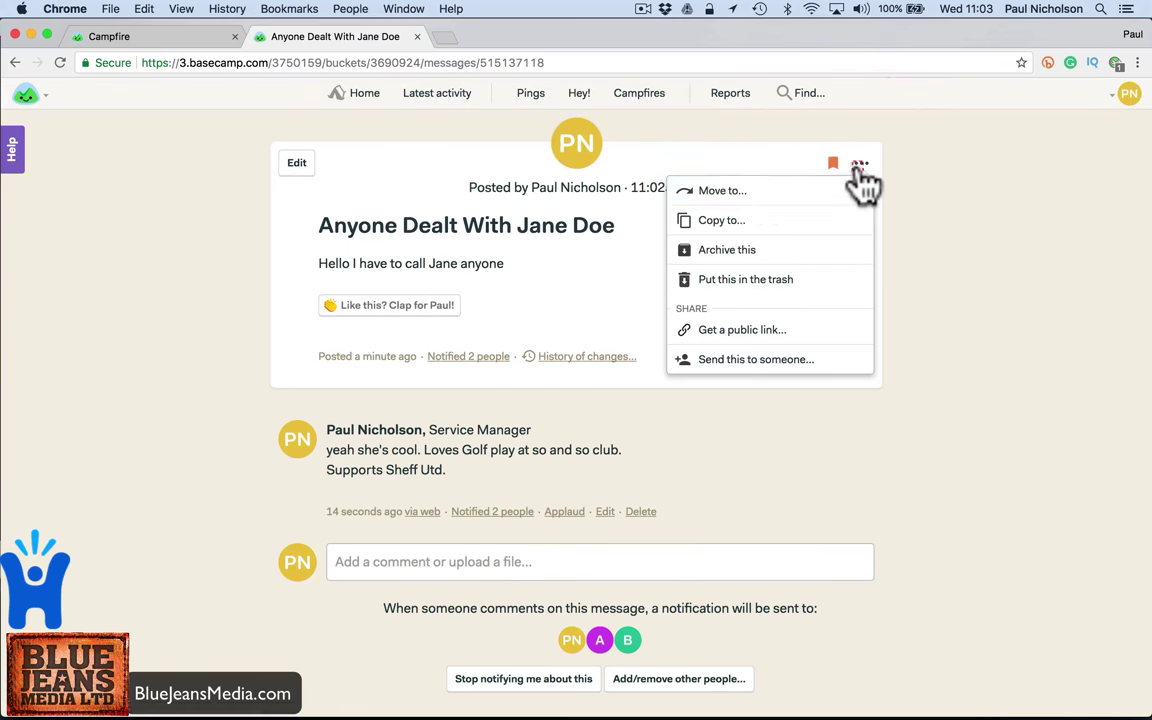
pyautogui.click(819, 203)
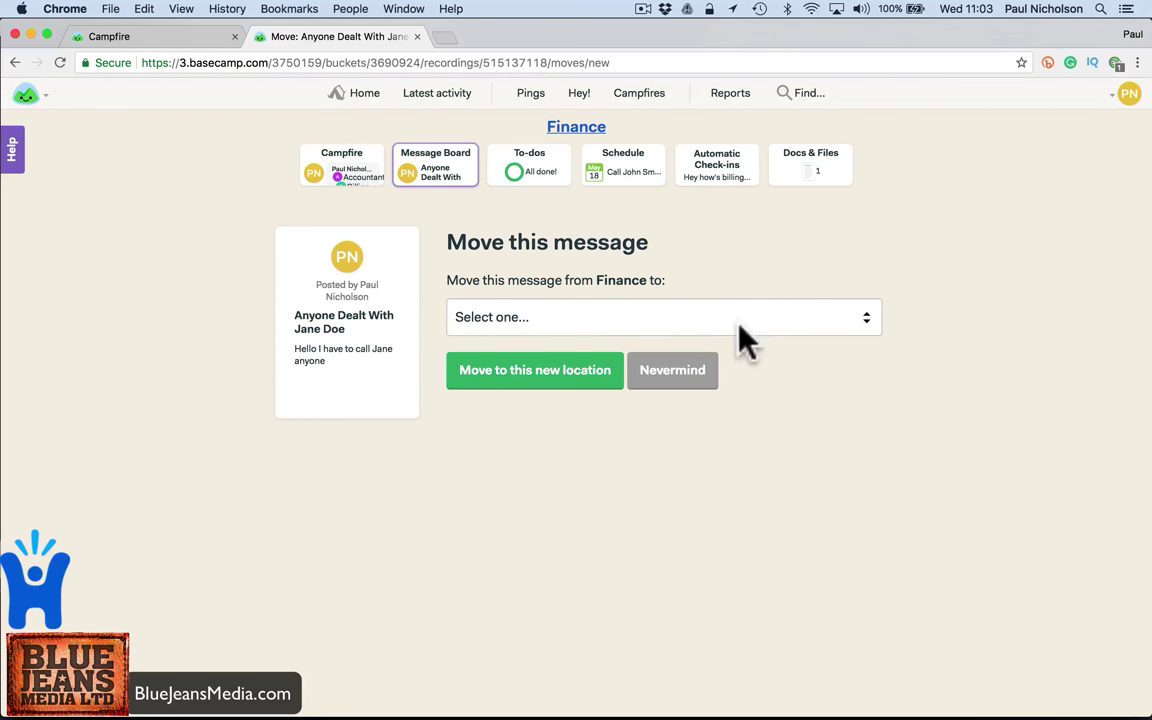
pyautogui.click(736, 320)
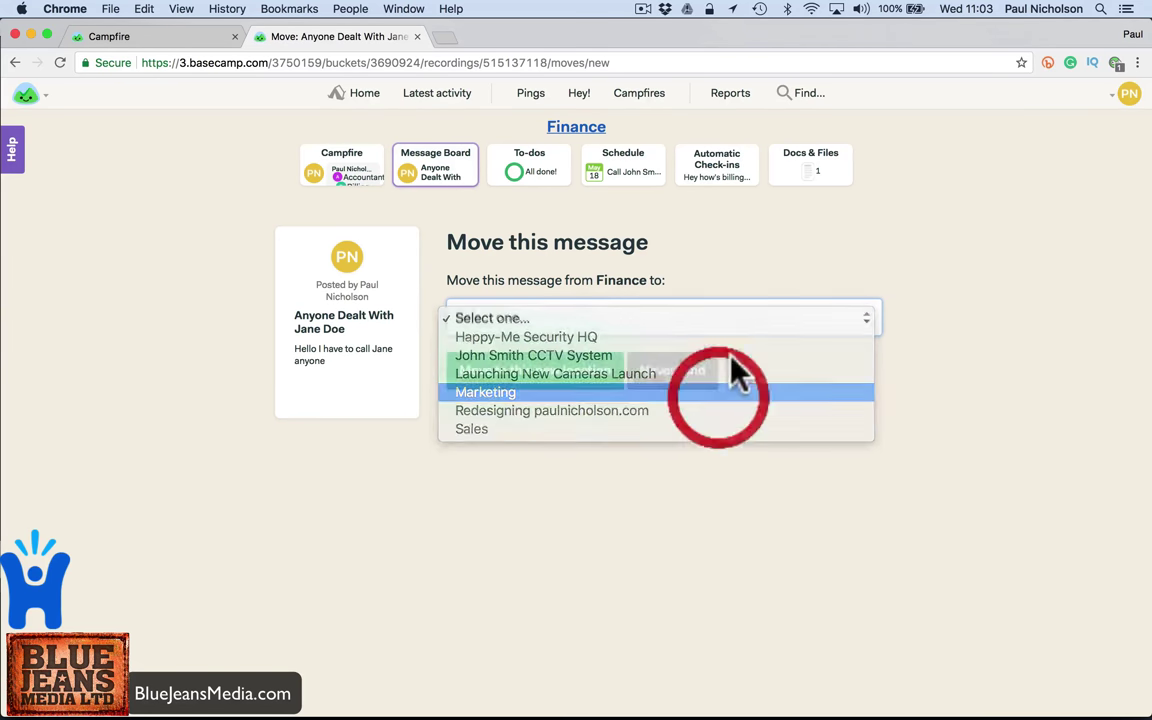
pyautogui.click(550, 382)
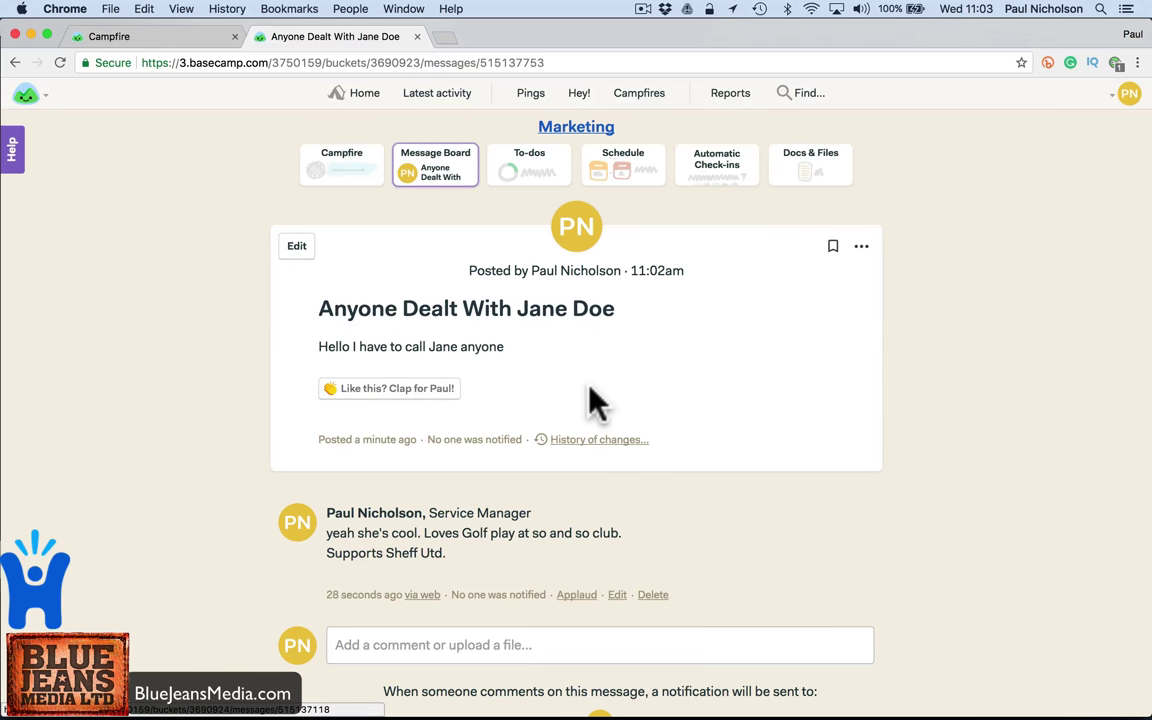
# - Return to the Home page showing the Happy-Me Security logo and team cards
pyautogui.click(350, 95)
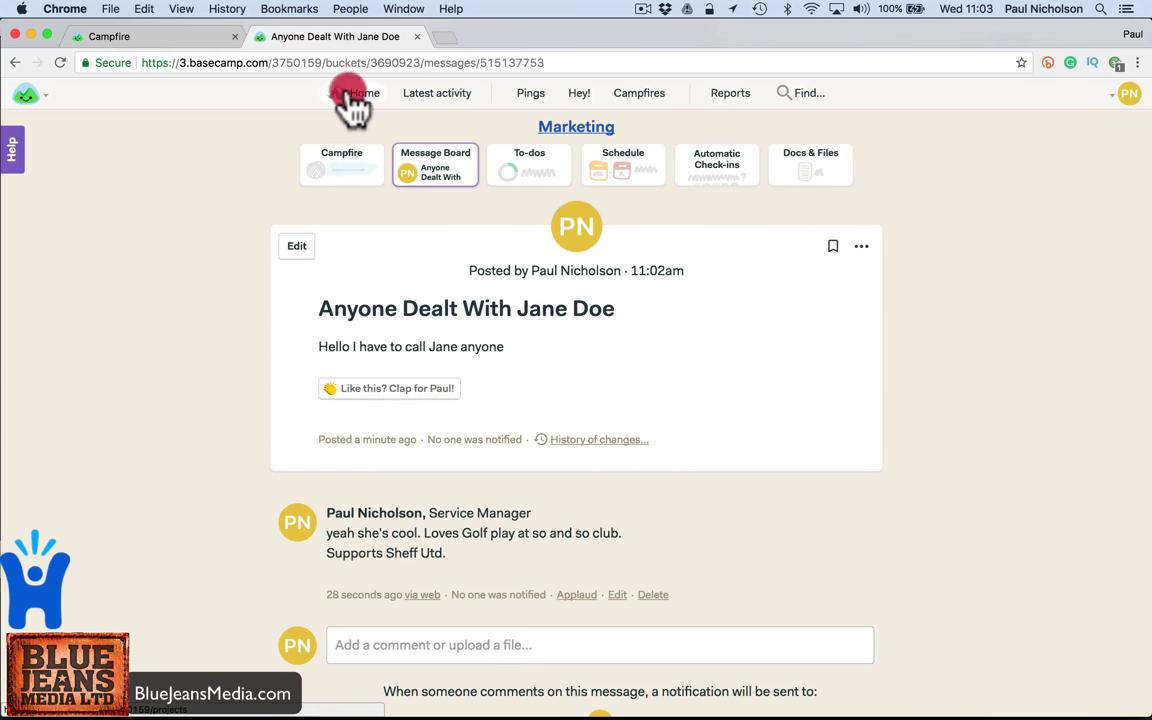